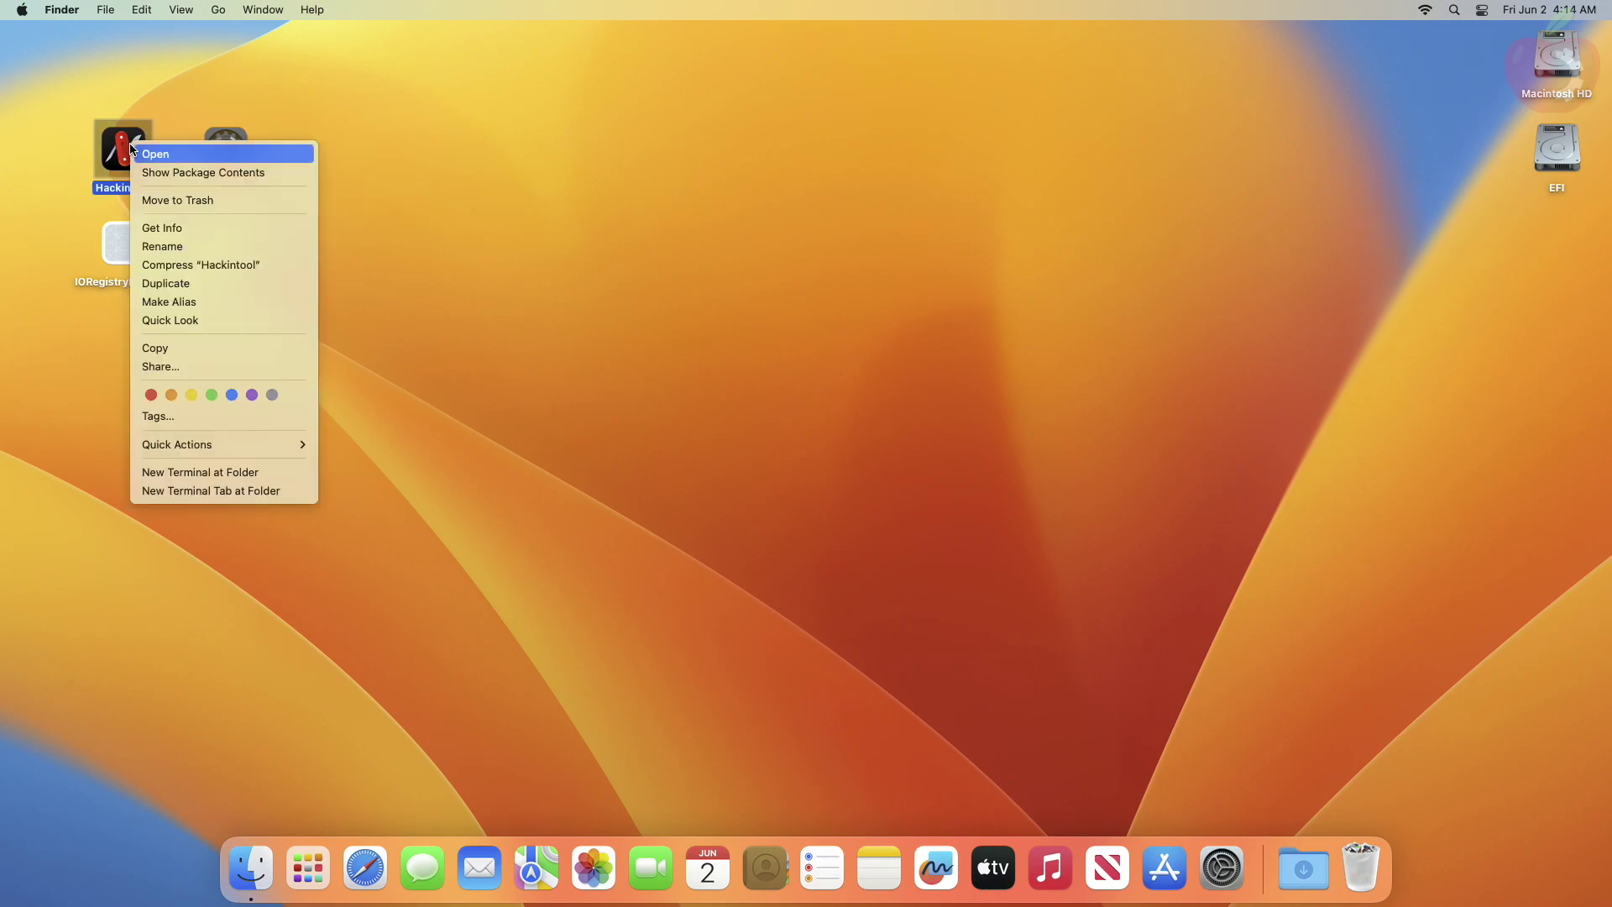
Step: Open Hackintool, clear its USB ports list and refresh it to detect the ports again
{"action": "left_click", "coordinate": [141, 154]}
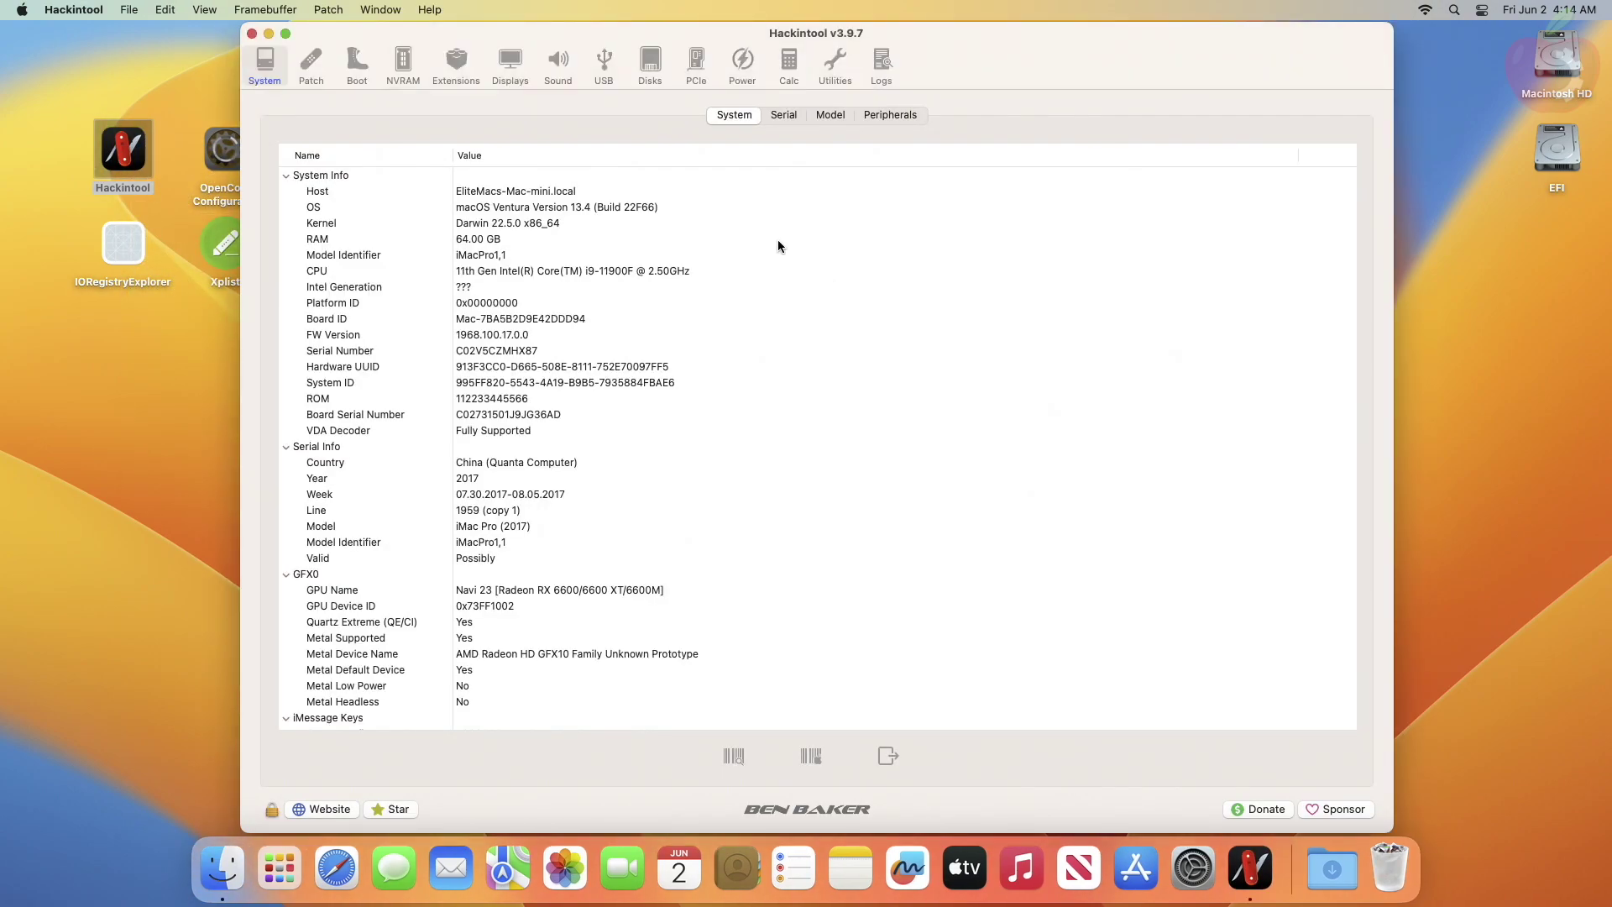
{"action": "left_click", "coordinate": [604, 63]}
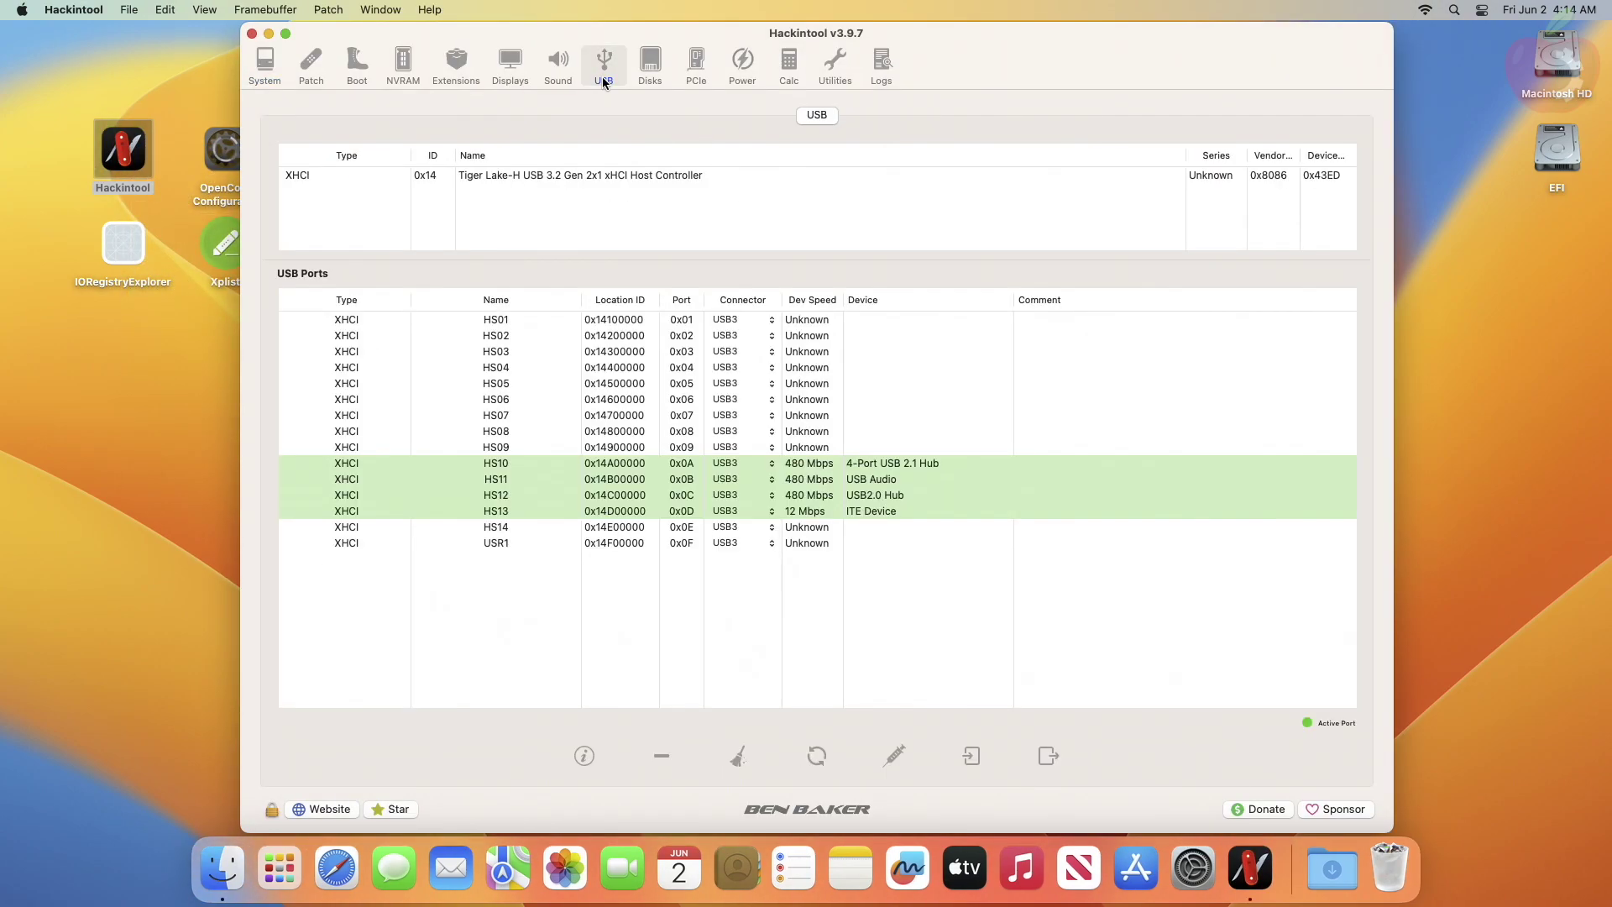
{"action": "left_click", "coordinate": [737, 757]}
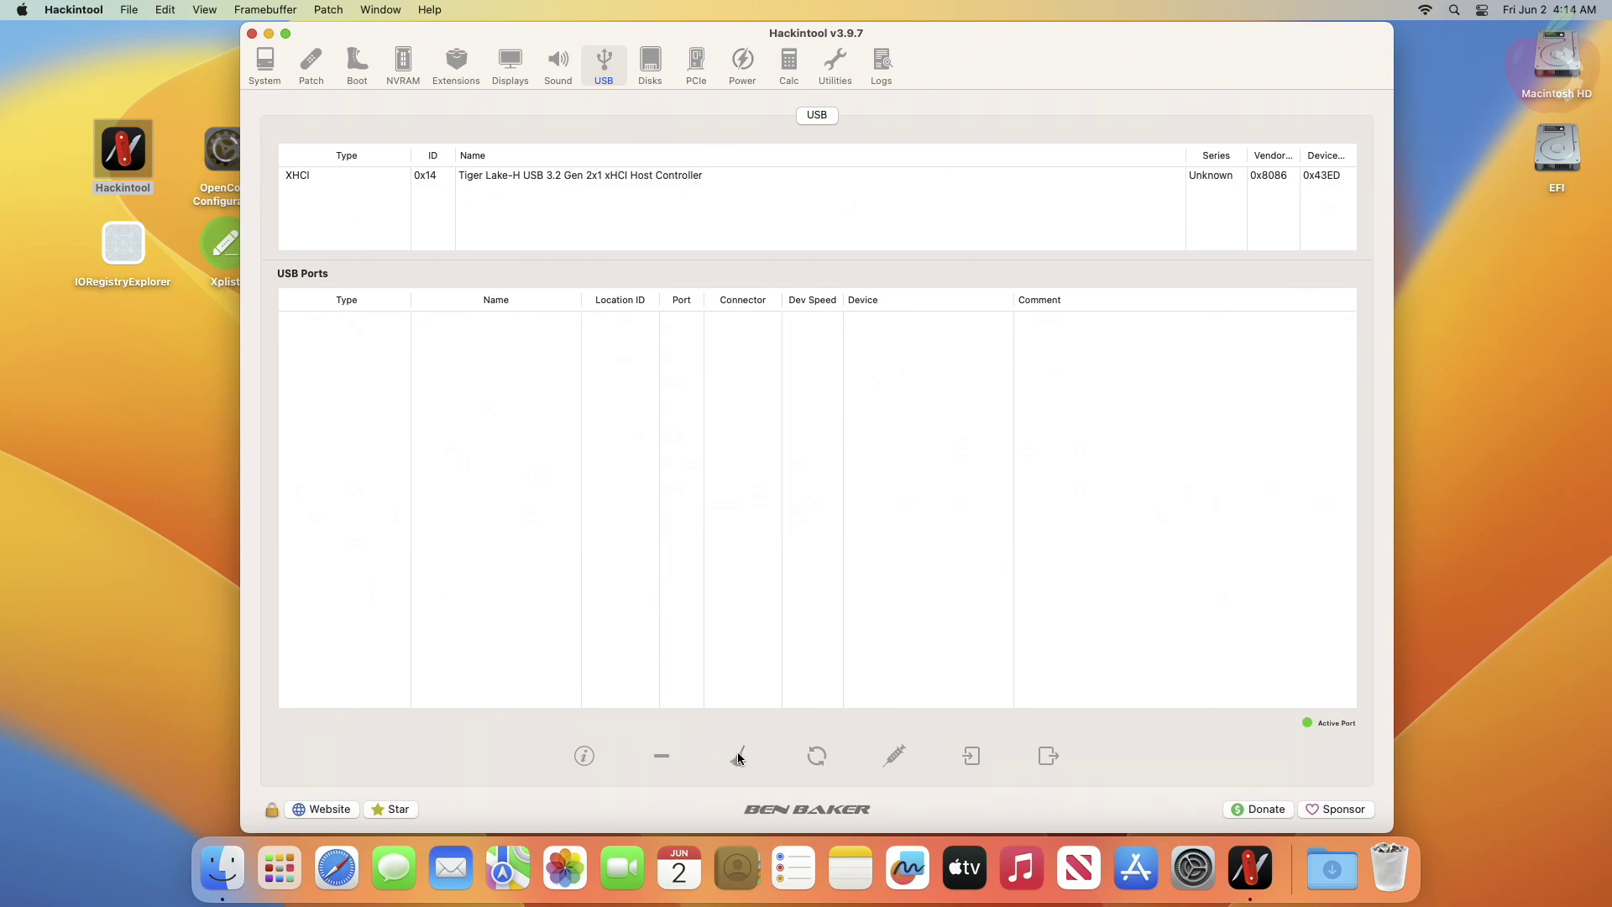
{"action": "left_click", "coordinate": [820, 754]}
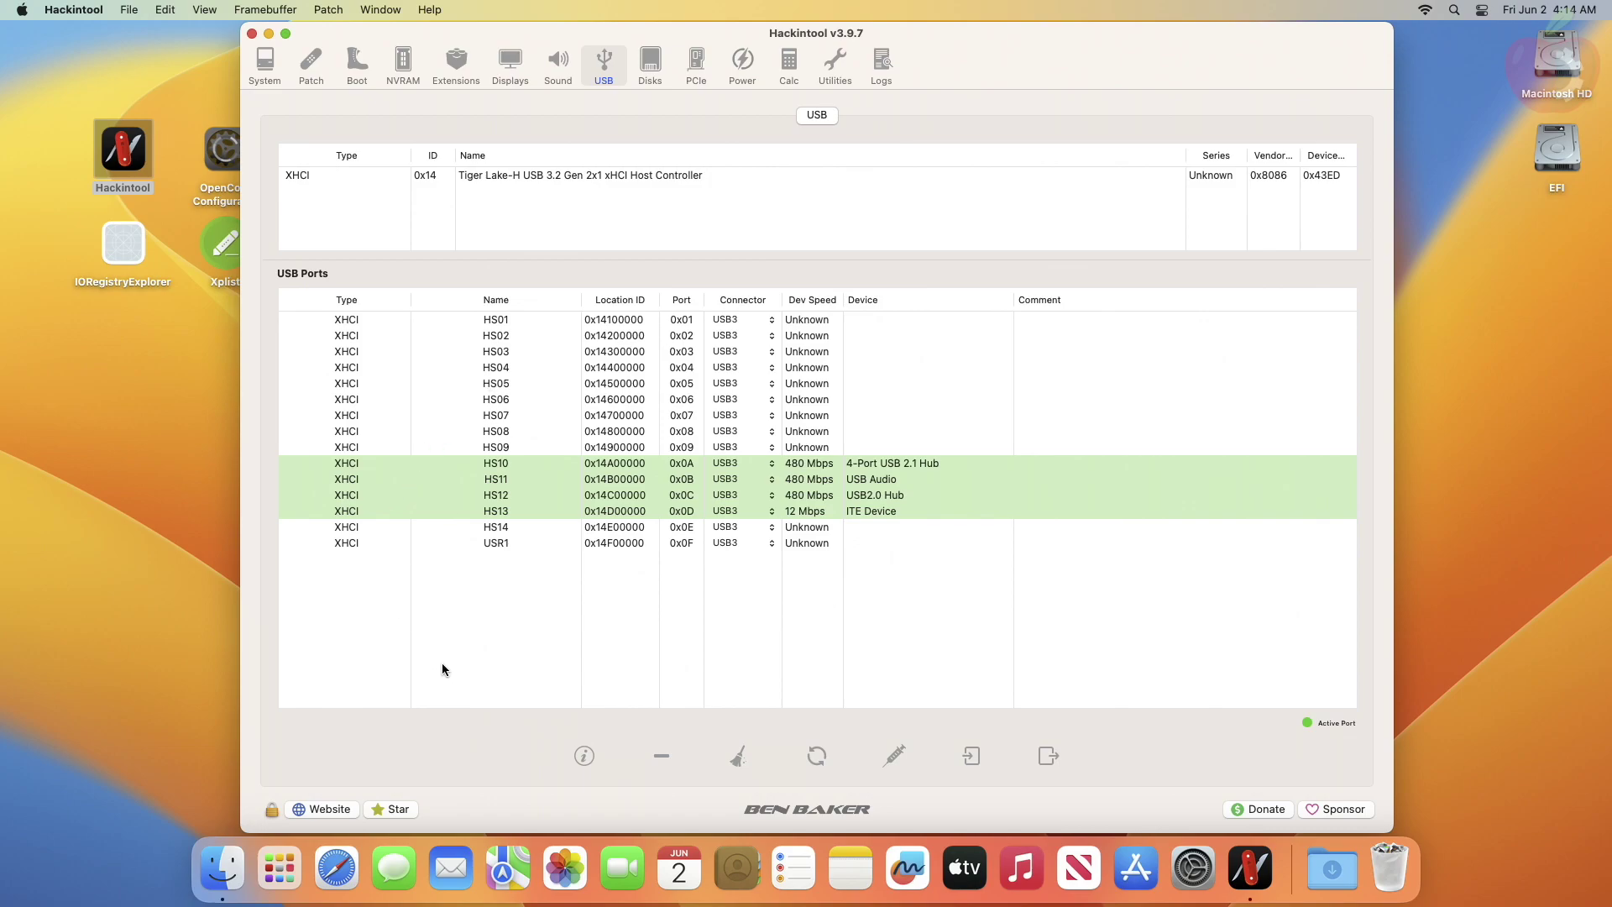
Step: Open IORegistryExplorer and tile it in full-screen split view beside Hackintool
{"action": "right_click", "coordinate": [145, 254]}
{"action": "left_click", "coordinate": [173, 249]}
{"action": "mouse_move", "coordinate": [279, 304]}
{"action": "left_click", "coordinate": [336, 351]}
{"action": "left_click", "coordinate": [1091, 412]}
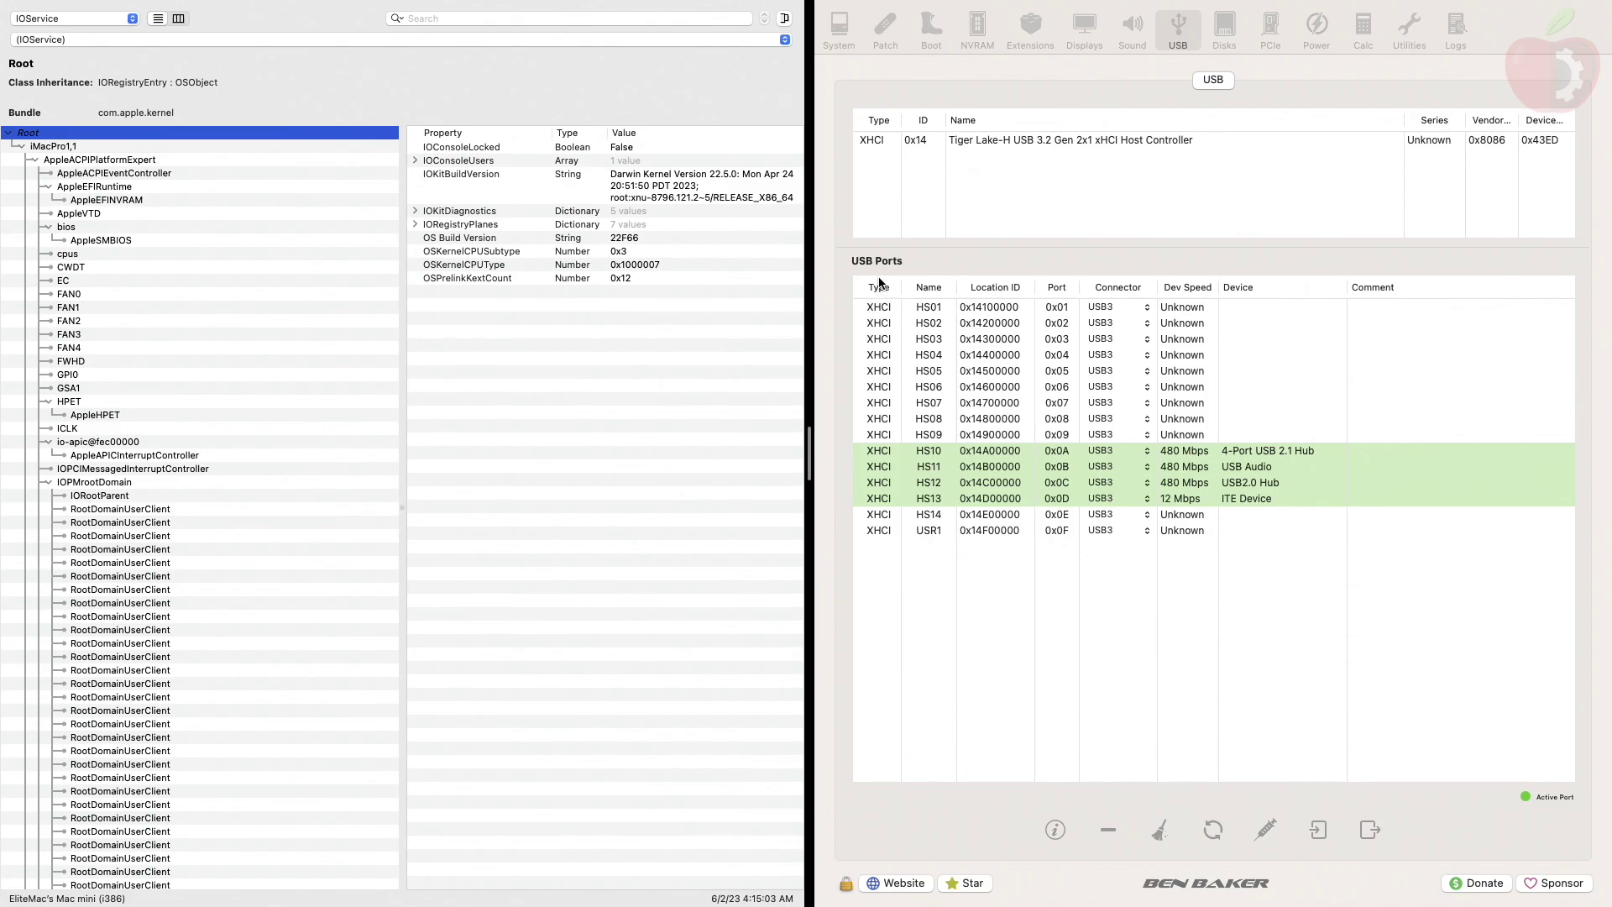
Step: Search the registry for XHCI, then clear the search to restore the full tree around the controller
{"action": "left_click", "coordinate": [619, 20]}
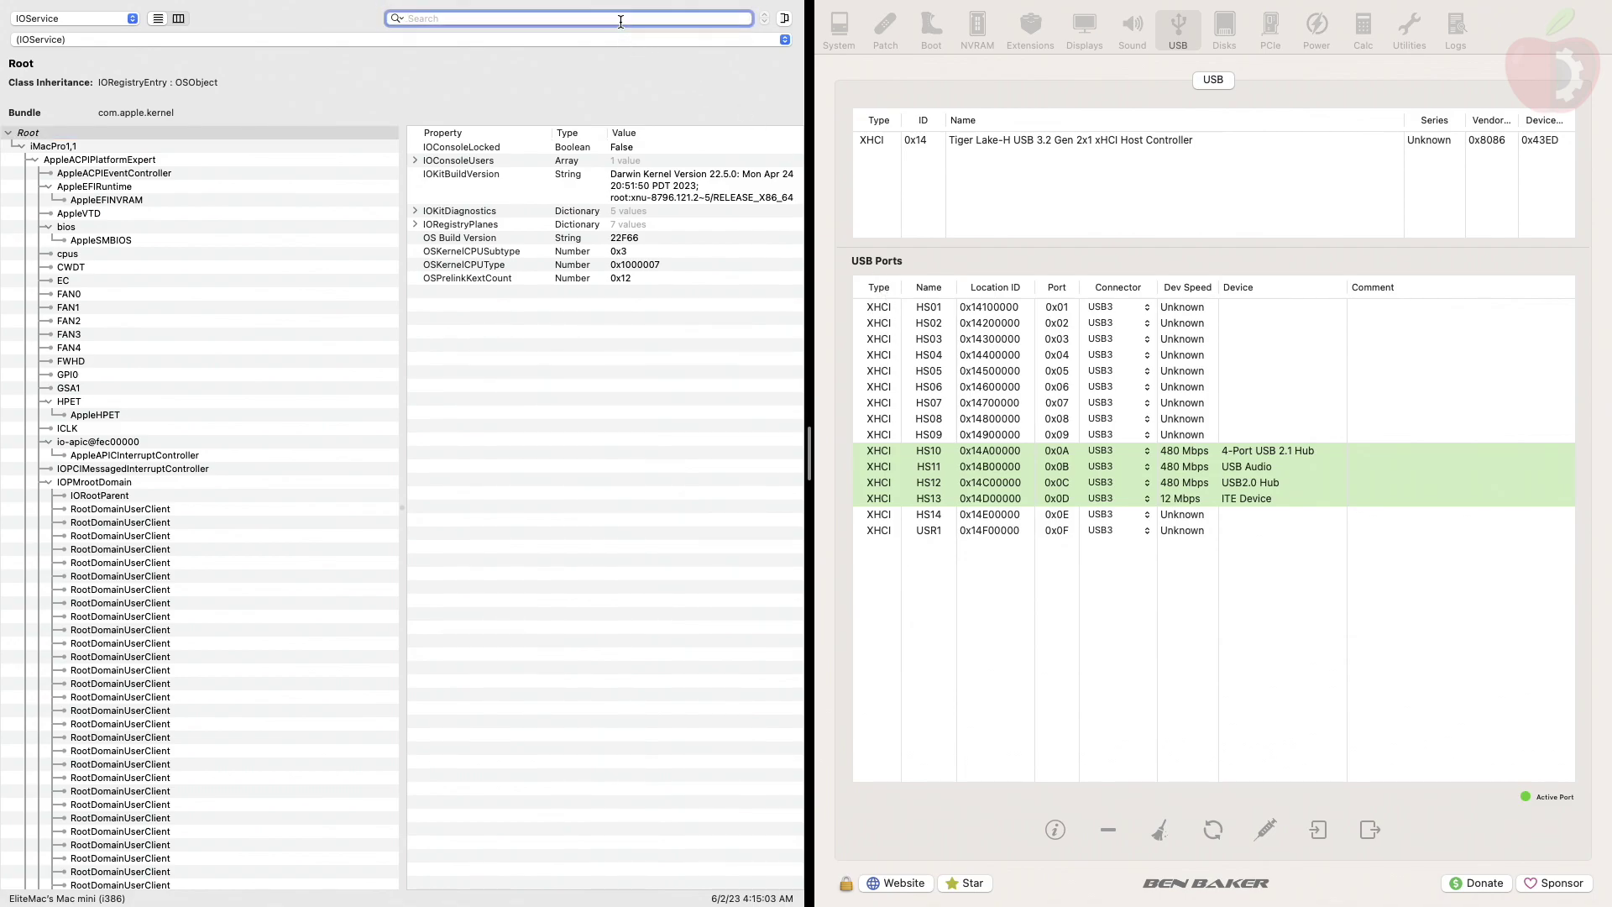
{"action": "type", "text": "XHCI"}
{"action": "left_click", "coordinate": [741, 18]}
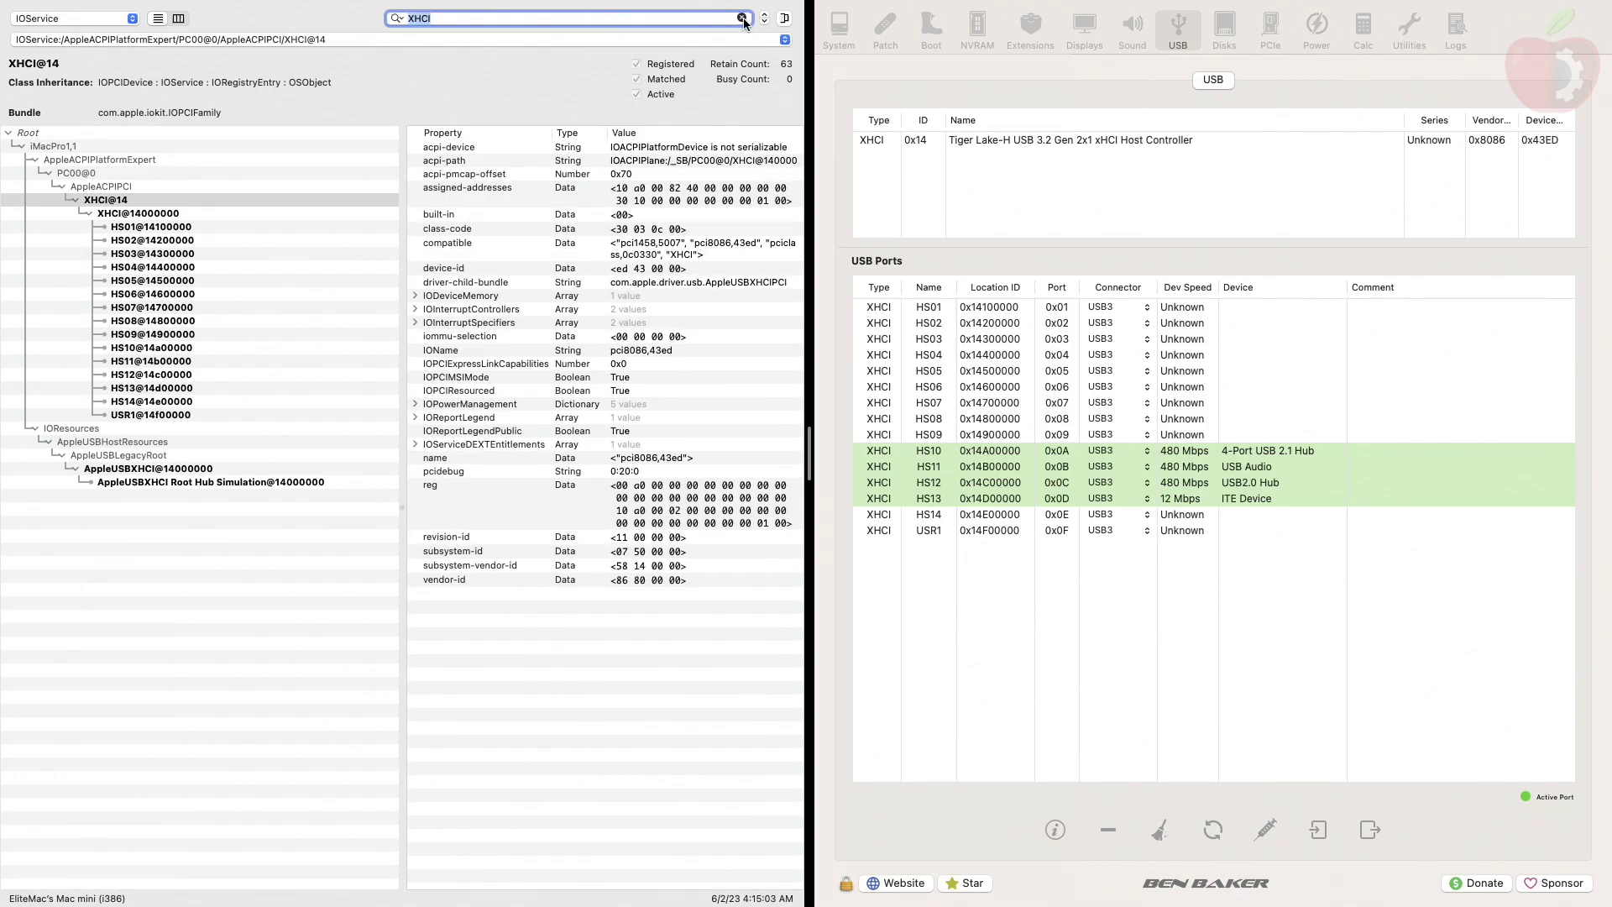
Step: Examine the XHCI@14 branch for the internal devices attached to ports HS10 through HS13
{"action": "scroll", "coordinate": [139, 434], "scroll_direction": "down", "scroll_amount": 15}
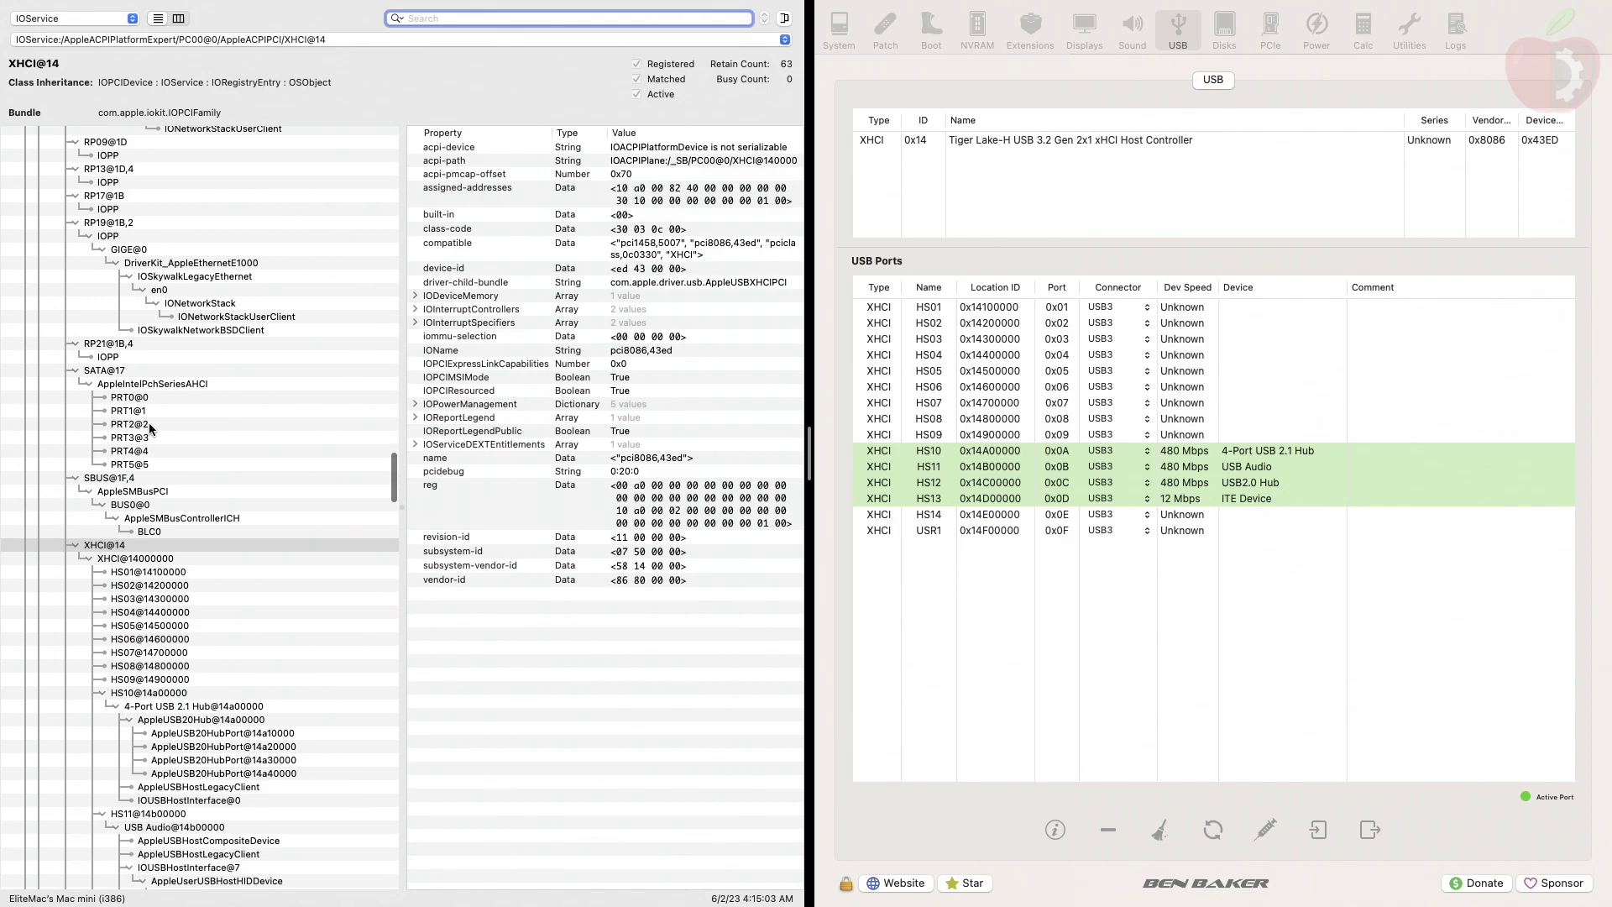
{"action": "scroll", "coordinate": [153, 426], "scroll_direction": "down", "scroll_amount": 5}
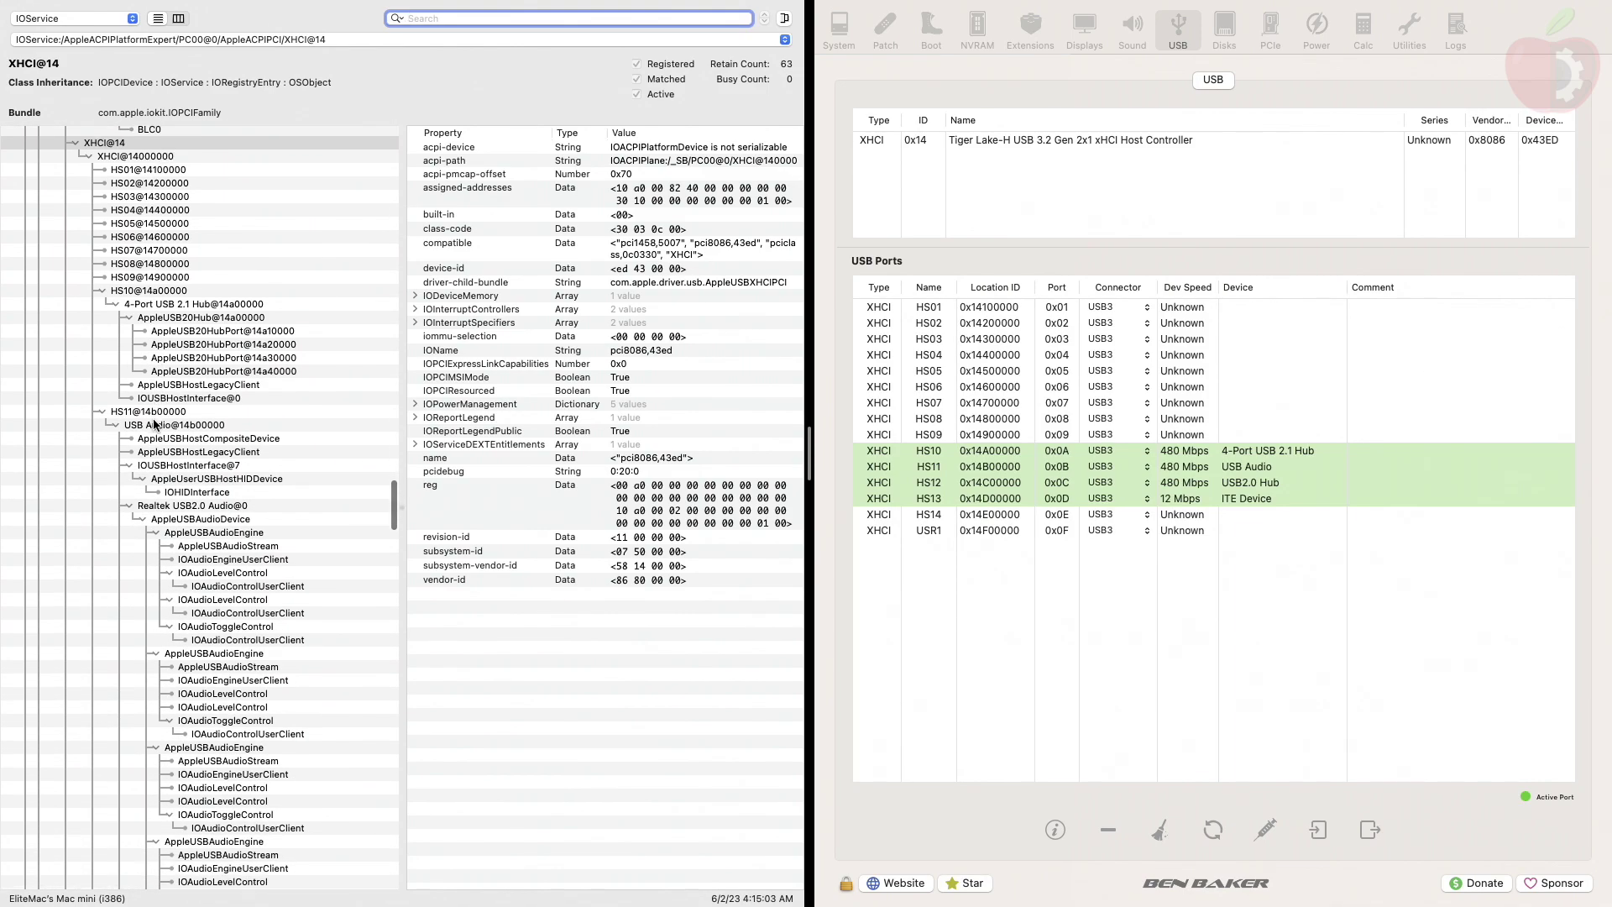
{"action": "scroll", "coordinate": [159, 374], "scroll_direction": "up", "scroll_amount": 2}
{"action": "scroll", "coordinate": [317, 361], "scroll_direction": "down", "scroll_amount": 2}
{"action": "scroll", "coordinate": [316, 361], "scroll_direction": "down", "scroll_amount": 5}
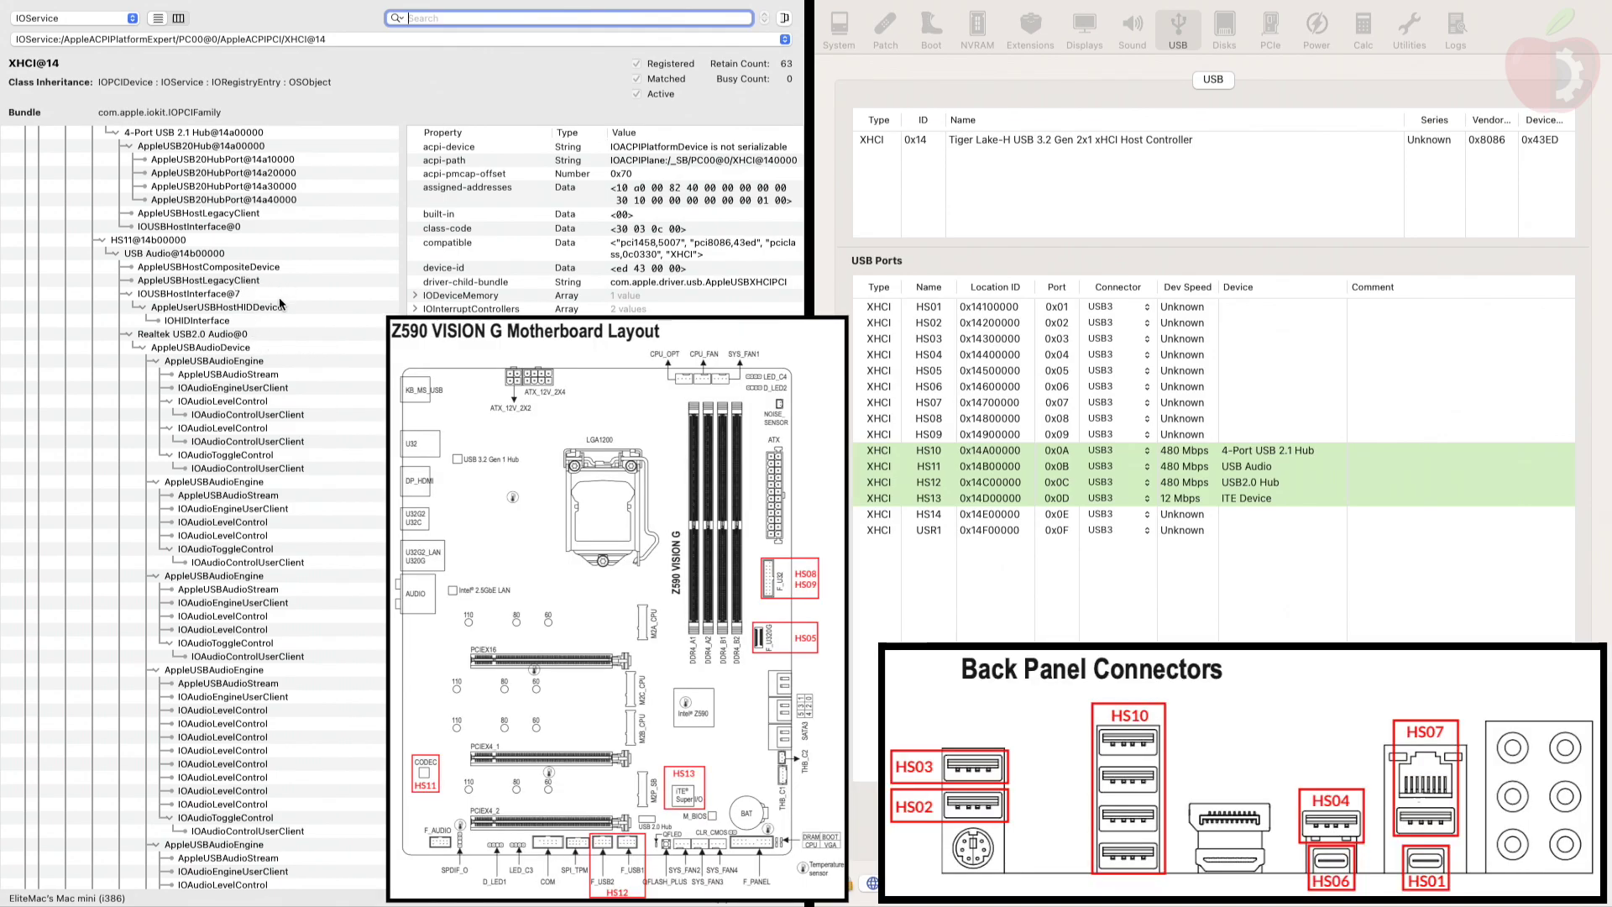
{"action": "scroll", "coordinate": [337, 431], "scroll_direction": "down", "scroll_amount": 9}
{"action": "scroll", "coordinate": [324, 447], "scroll_direction": "down", "scroll_amount": 11}
{"action": "scroll", "coordinate": [292, 495], "scroll_direction": "down", "scroll_amount": 12}
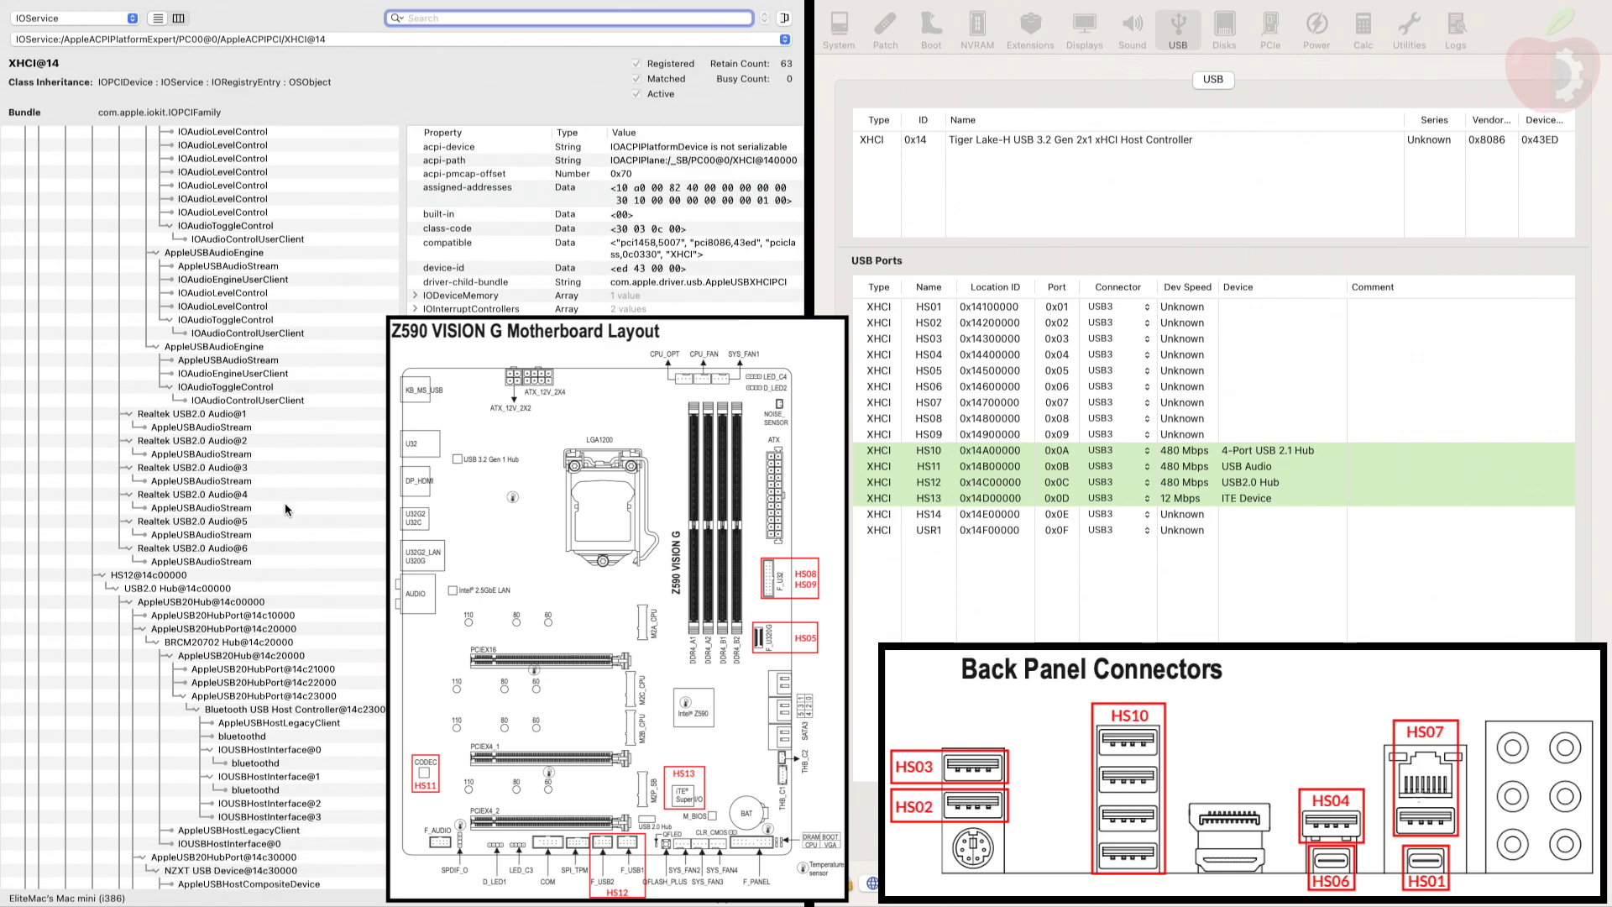
{"action": "scroll", "coordinate": [286, 509], "scroll_direction": "down", "scroll_amount": 9}
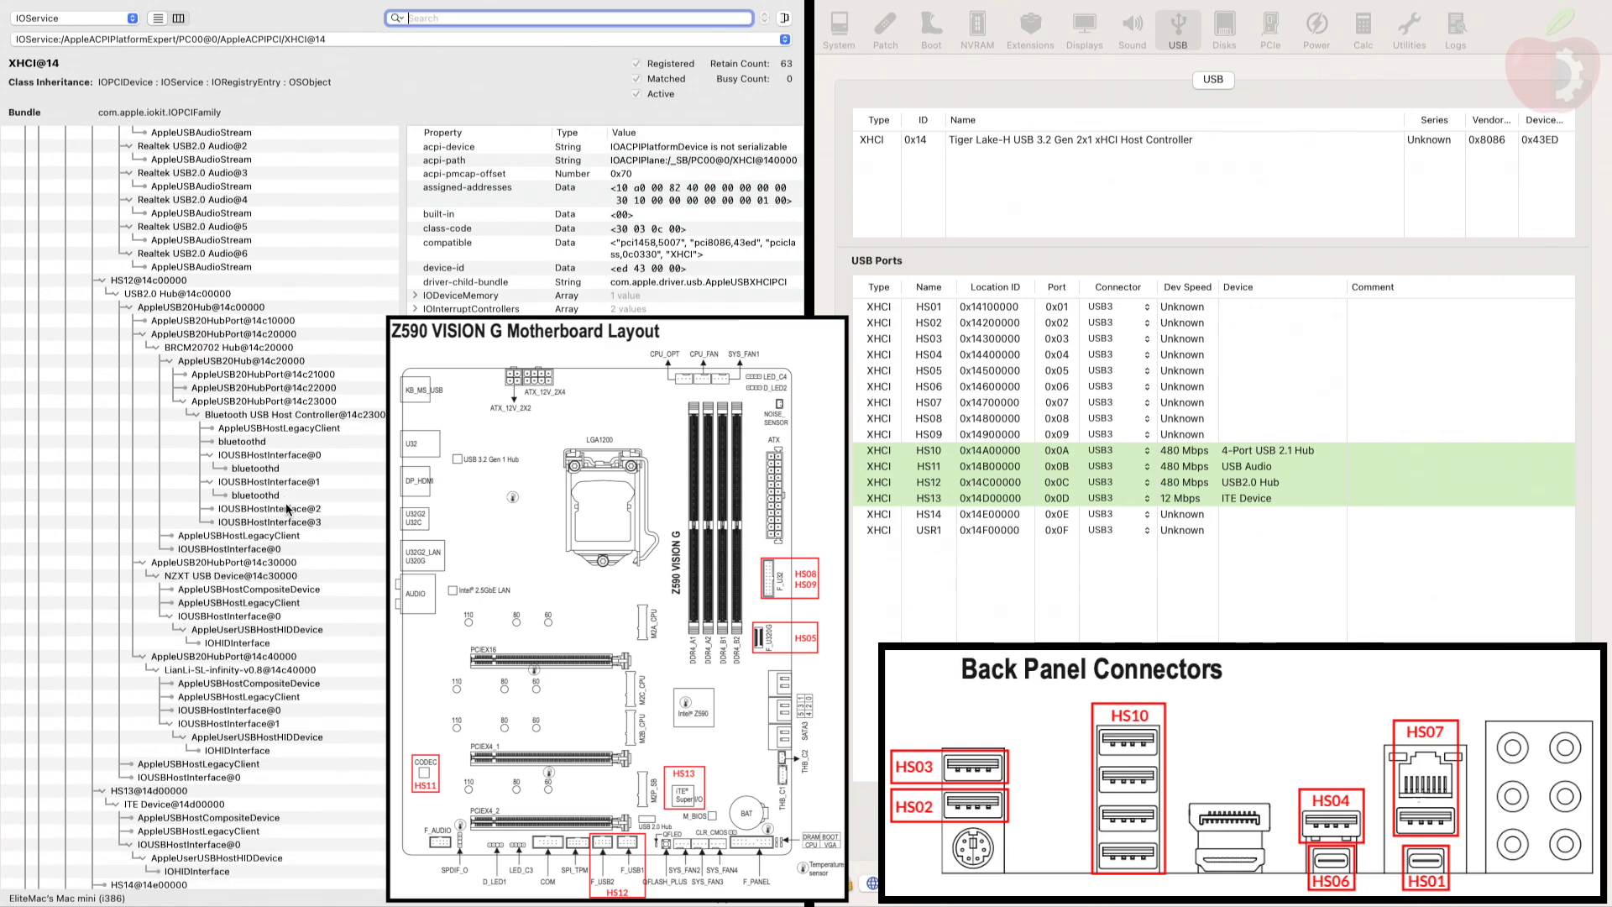
{"action": "scroll", "coordinate": [286, 509], "scroll_direction": "up", "scroll_amount": 17}
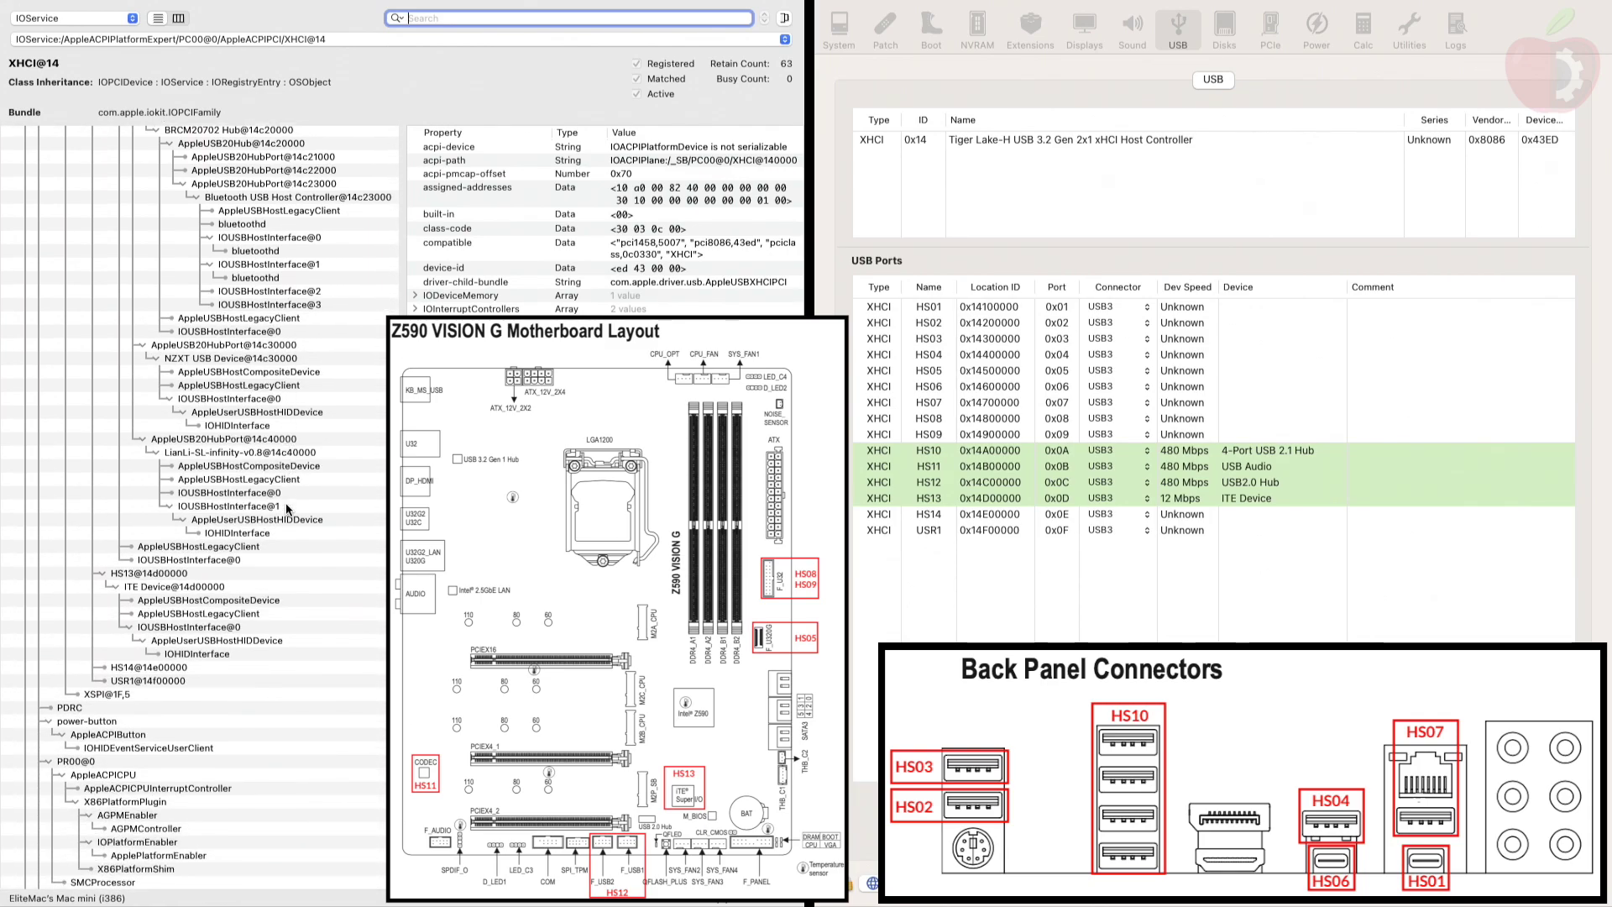
{"action": "scroll", "coordinate": [286, 509], "scroll_direction": "up", "scroll_amount": 20}
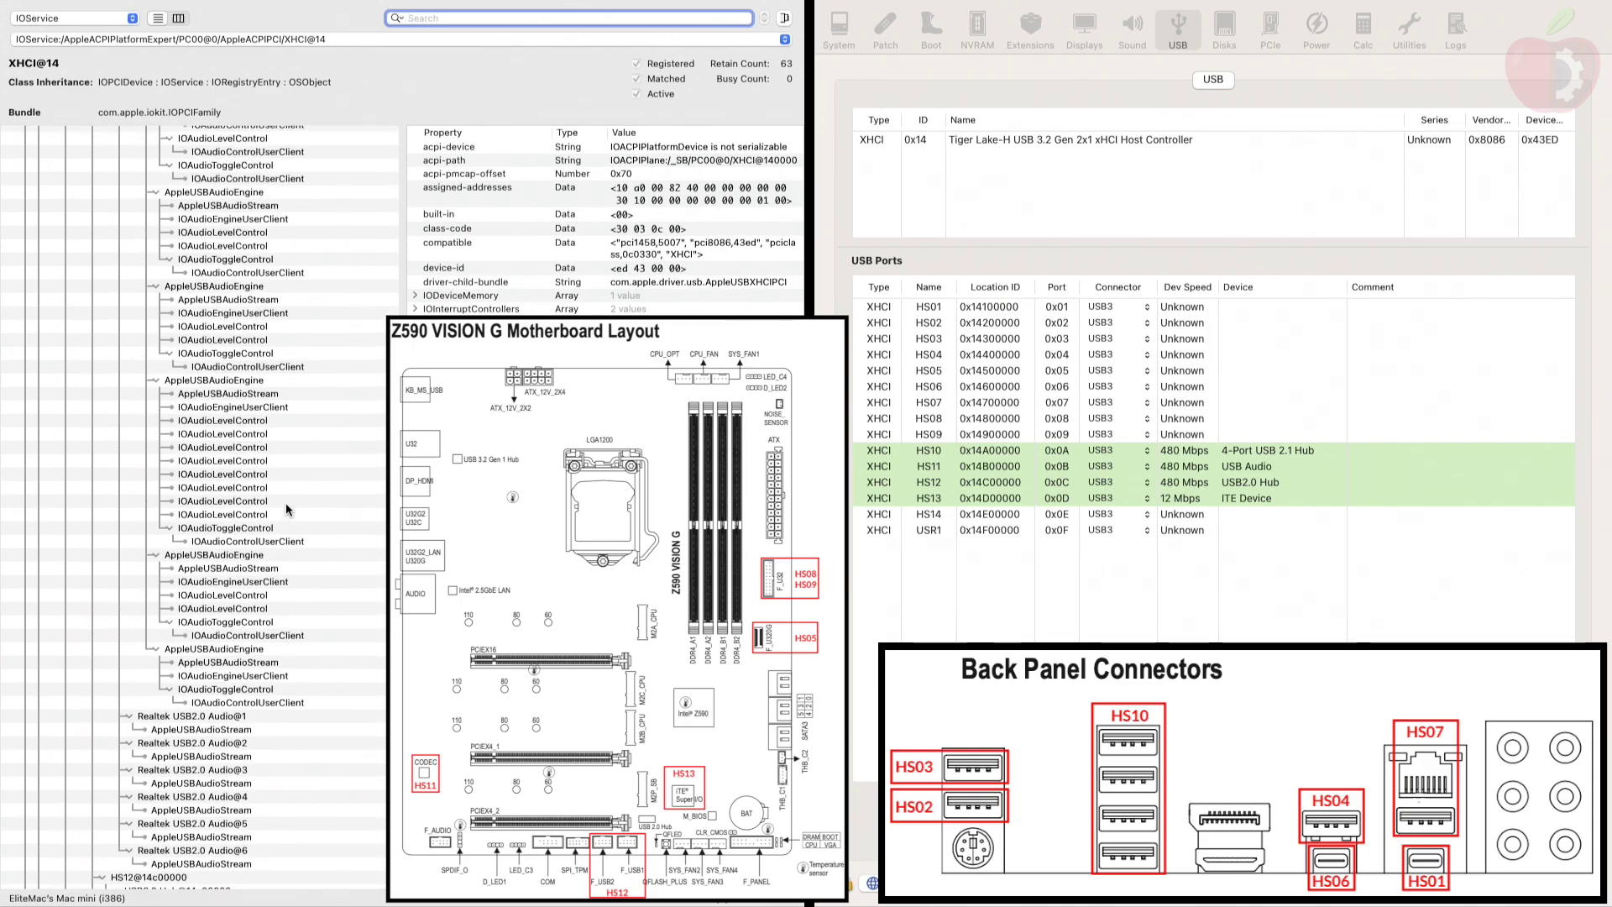
{"action": "scroll", "coordinate": [286, 502], "scroll_direction": "down", "scroll_amount": 4}
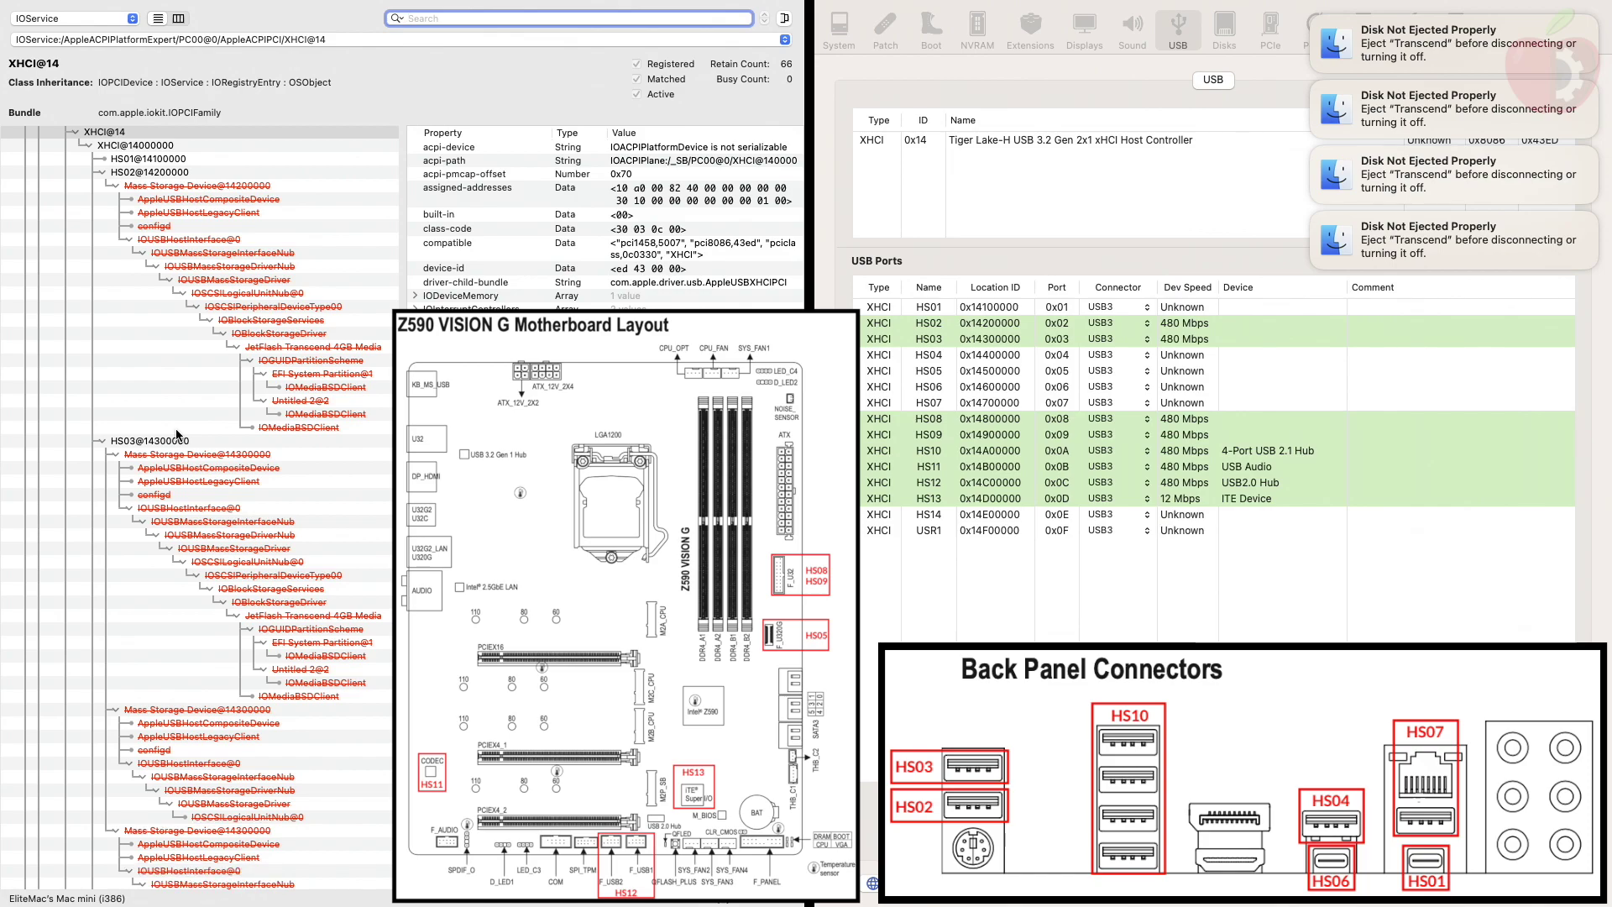
Step: Examine the flash drive entries under HS02, HS03, HS08, HS09 and the first hub port of HS10
{"action": "scroll", "coordinate": [291, 417], "scroll_direction": "down", "scroll_amount": 3}
{"action": "scroll", "coordinate": [290, 417], "scroll_direction": "down", "scroll_amount": 8}
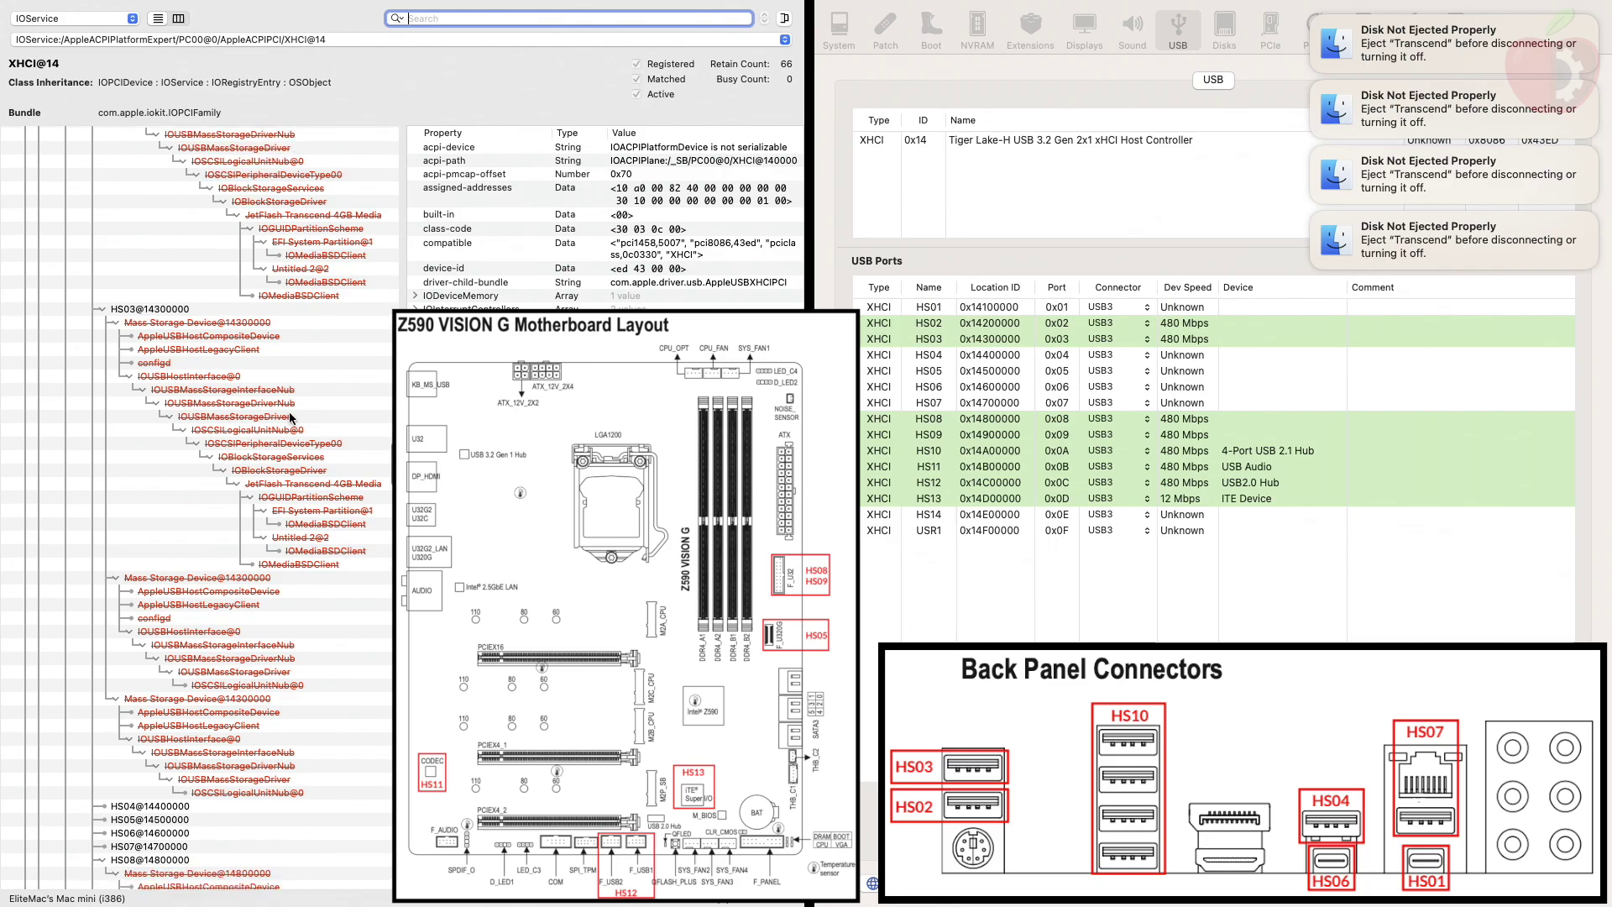
{"action": "scroll", "coordinate": [291, 417], "scroll_direction": "down", "scroll_amount": 14}
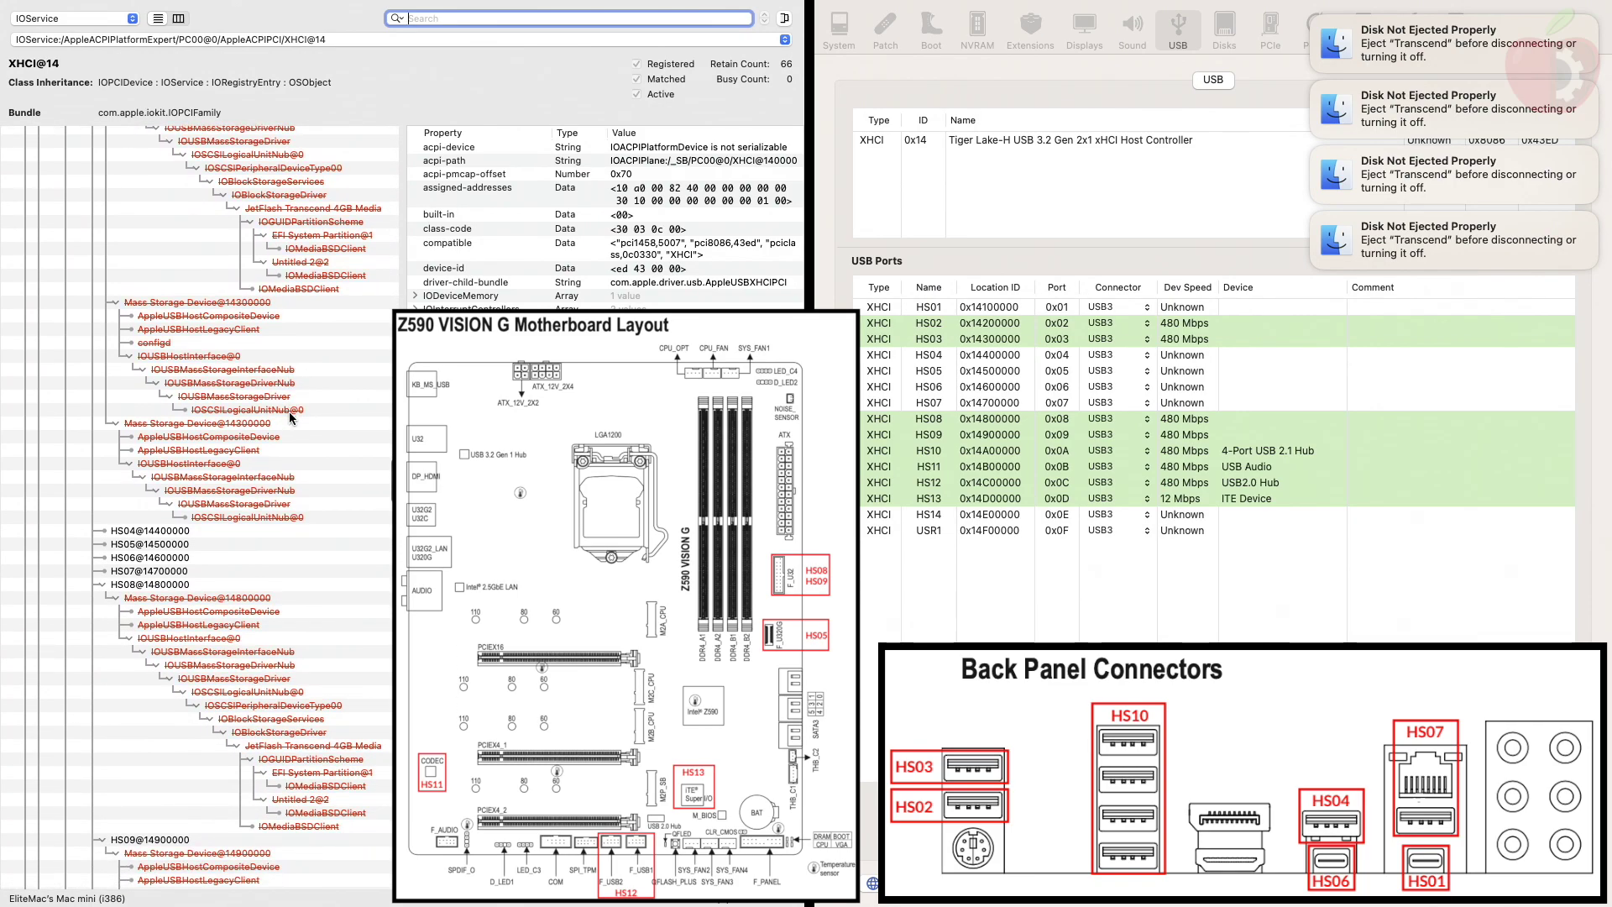
{"action": "scroll", "coordinate": [291, 418], "scroll_direction": "down", "scroll_amount": 13}
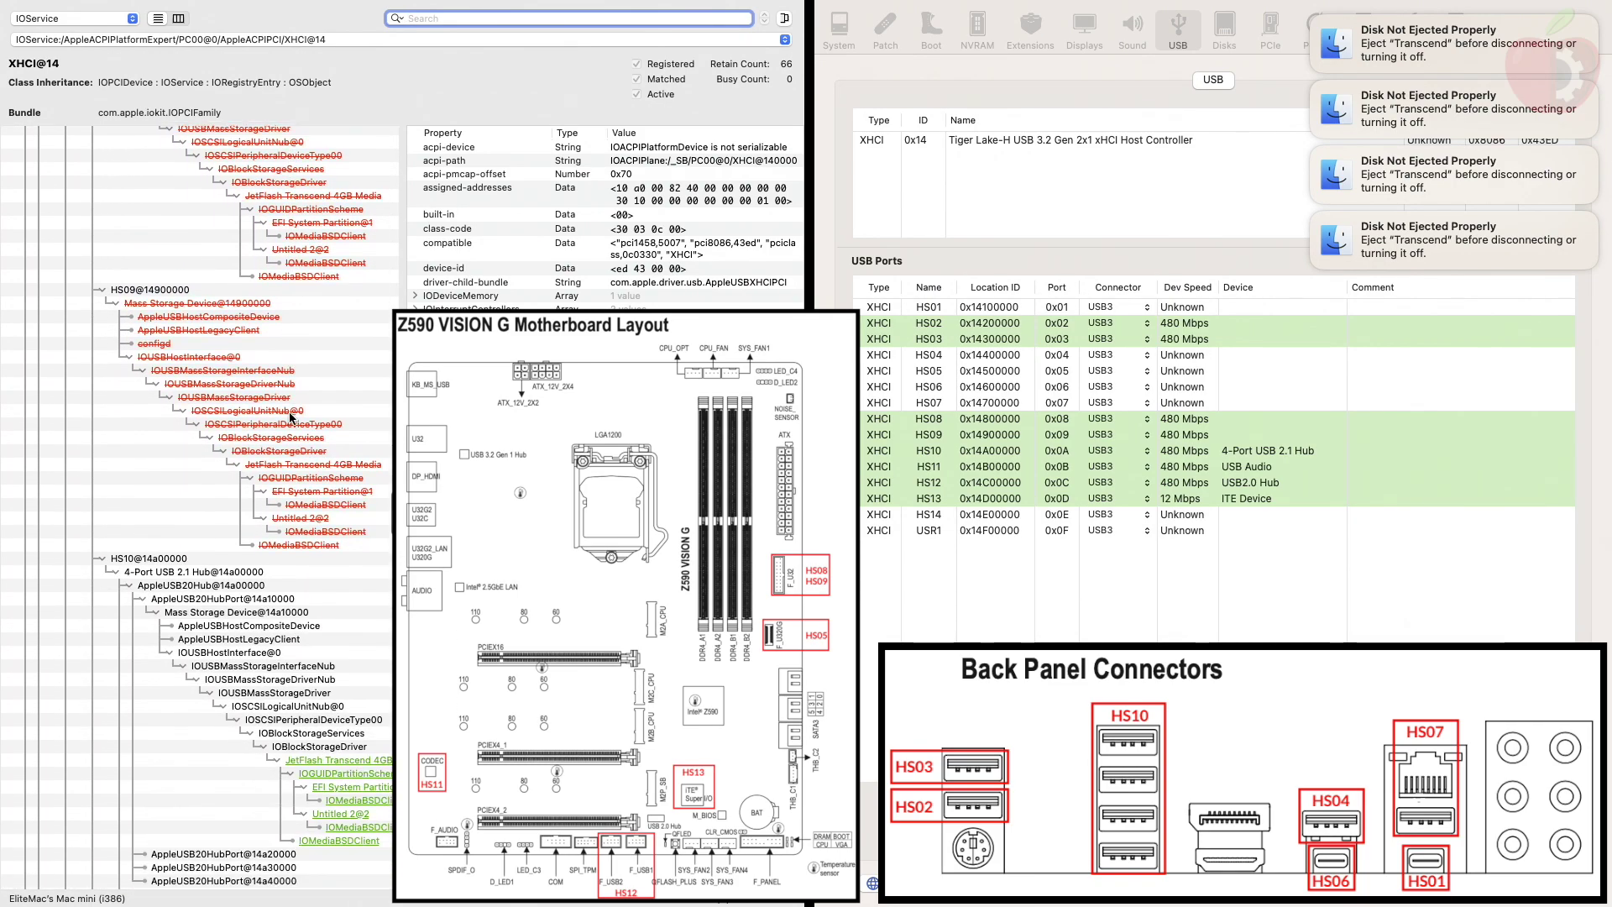
{"action": "scroll", "coordinate": [291, 417], "scroll_direction": "down", "scroll_amount": 1}
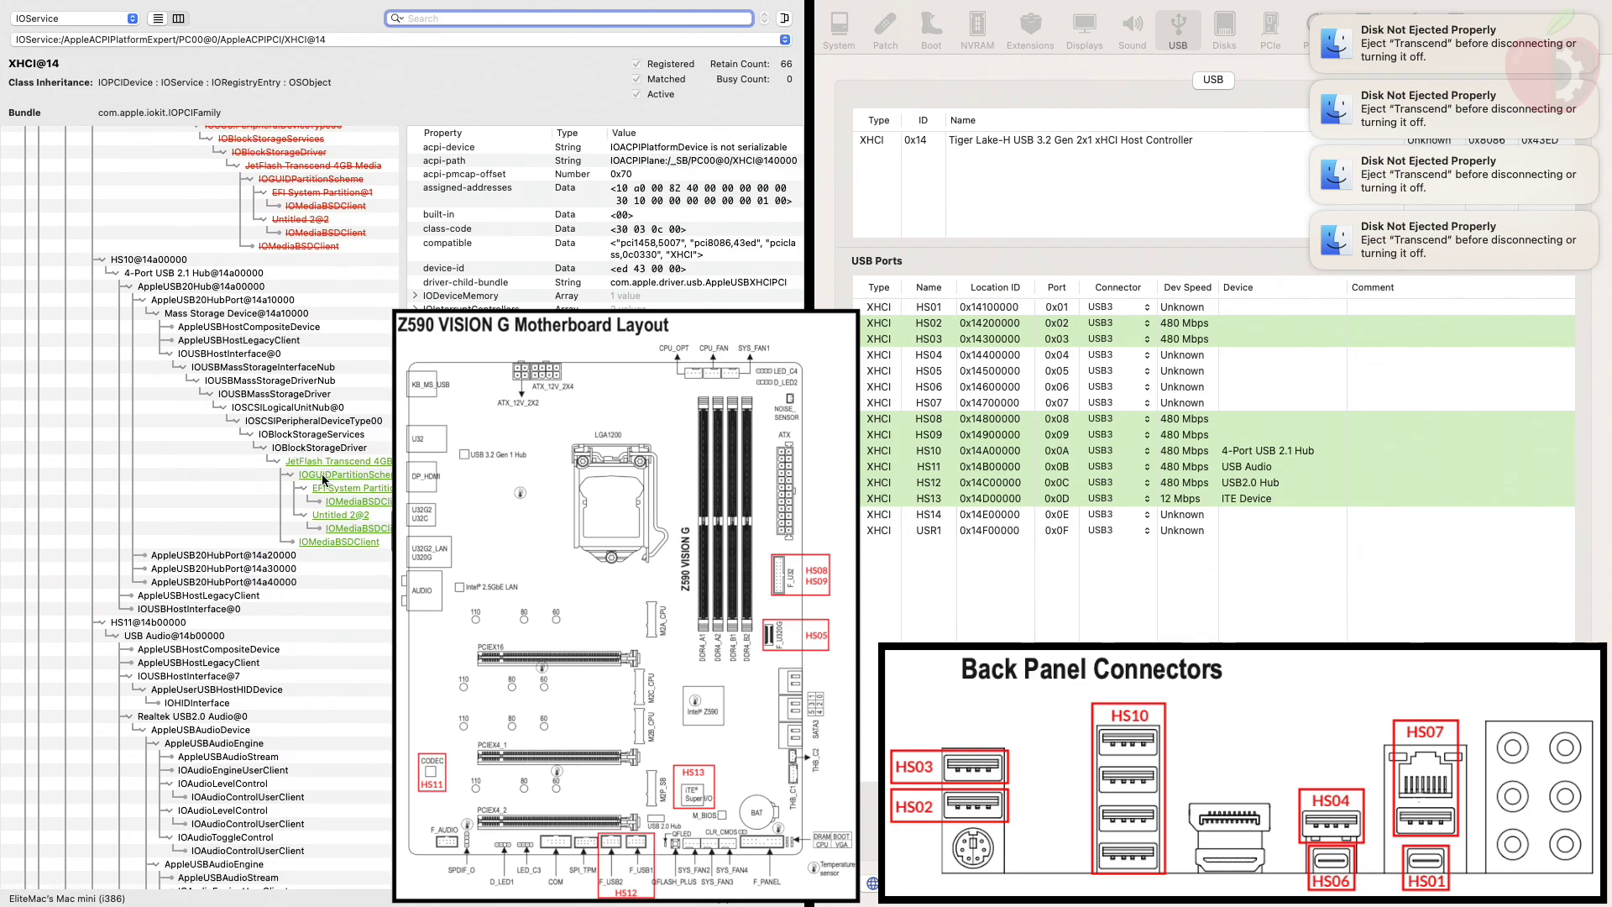
{"action": "scroll", "coordinate": [203, 464], "scroll_direction": "down", "scroll_amount": 4}
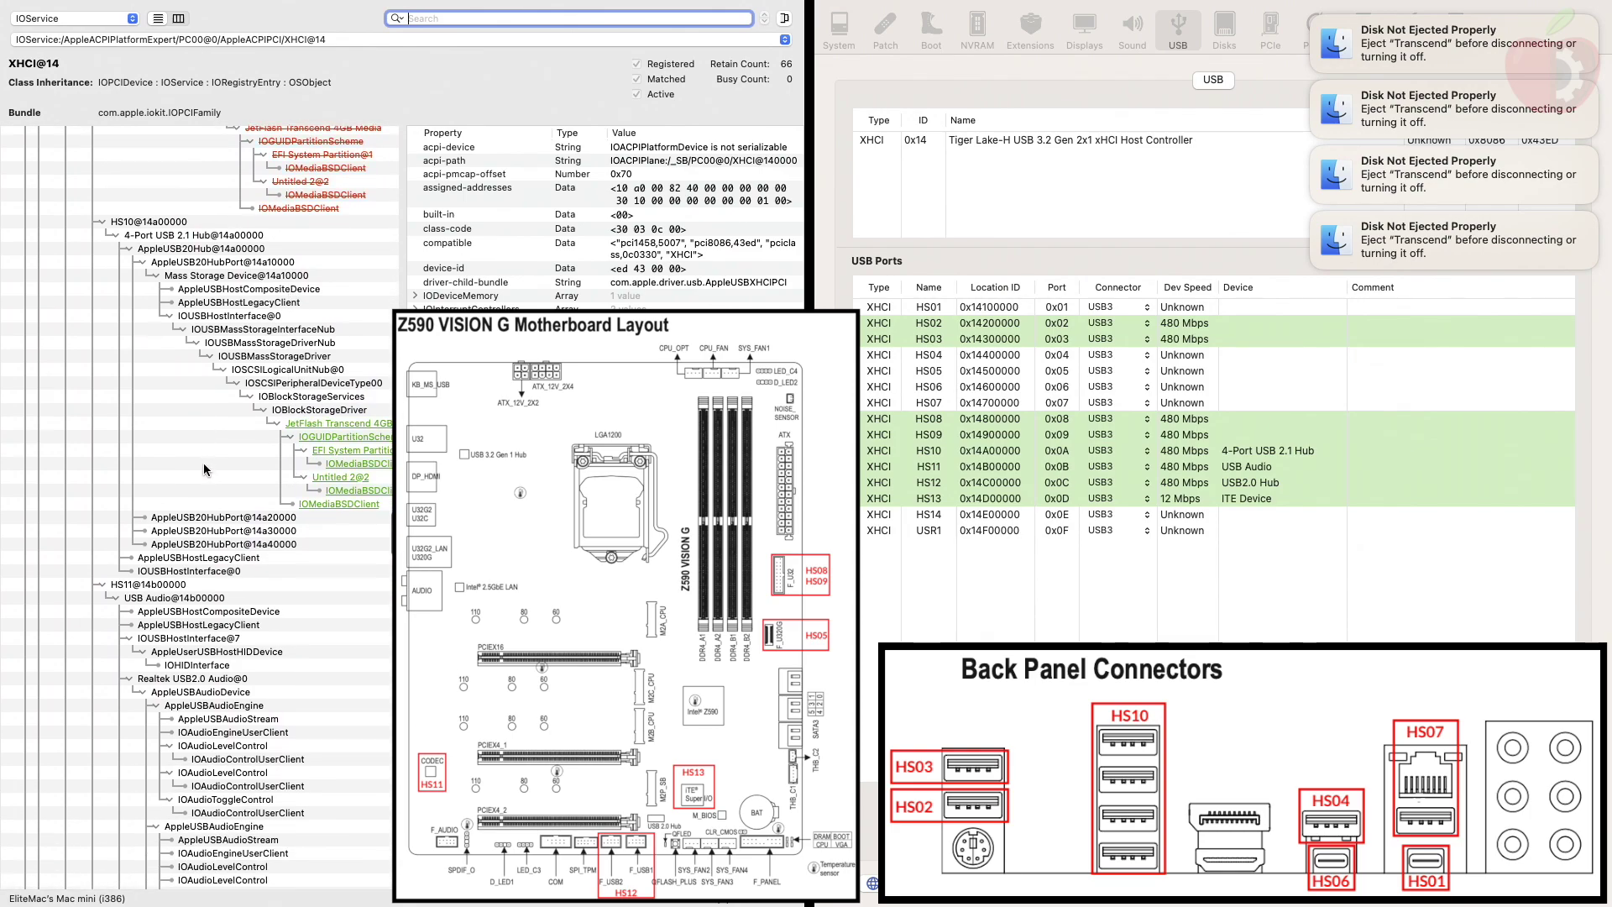
{"action": "scroll", "coordinate": [205, 468], "scroll_direction": "down", "scroll_amount": 1}
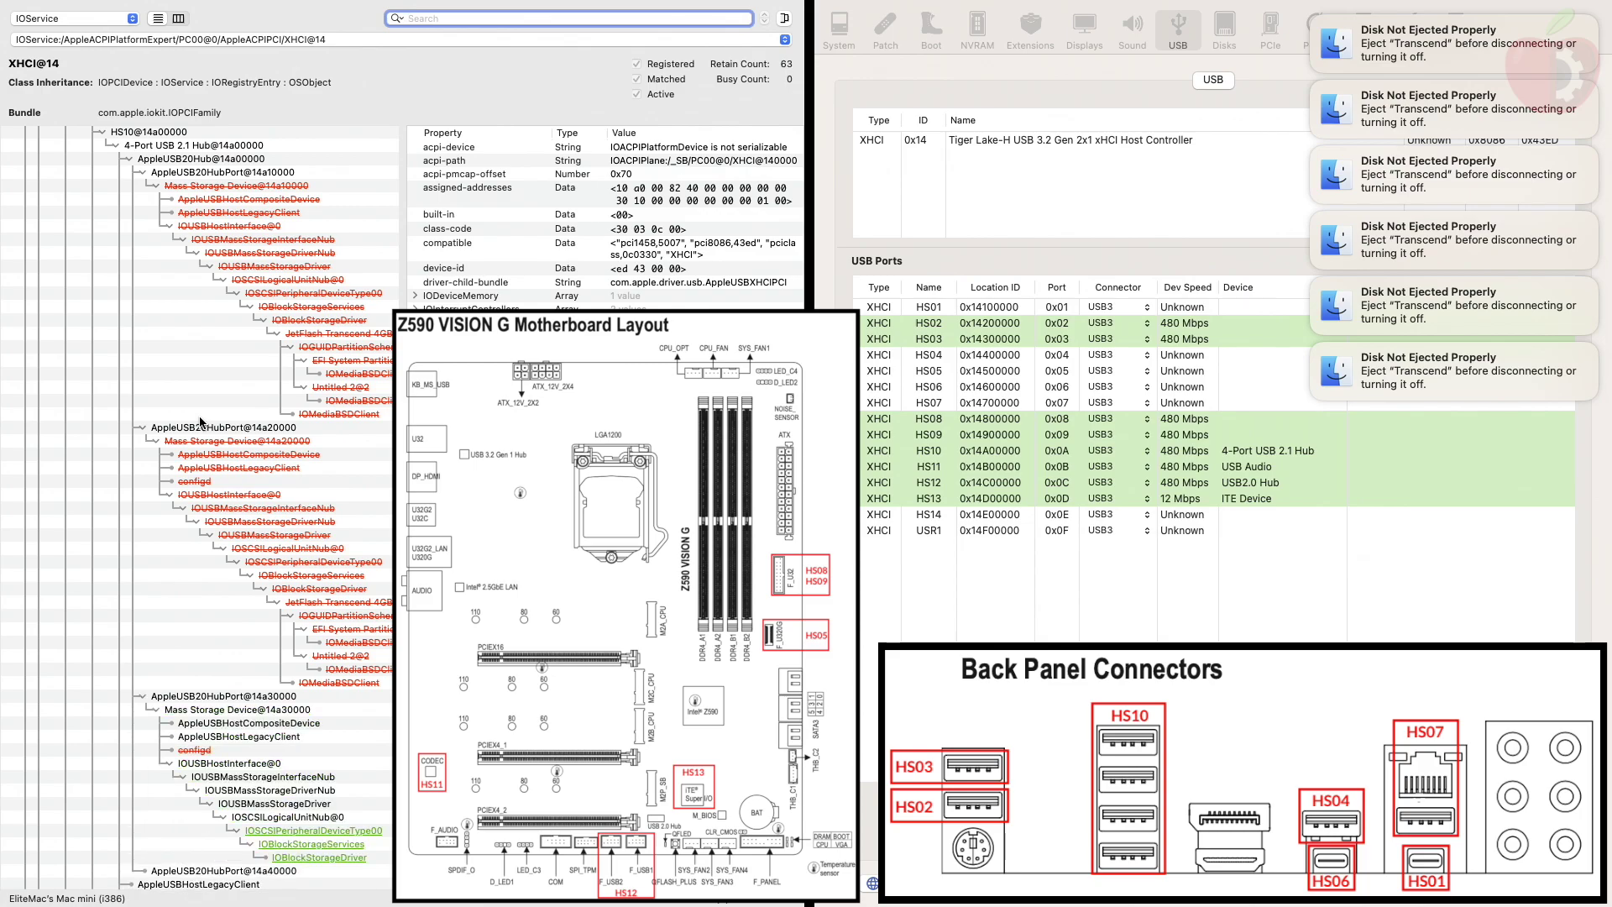
Step: Examine the flash drive entries under the HS10 hub's ports and under HS04
{"action": "scroll", "coordinate": [201, 422], "scroll_direction": "down", "scroll_amount": 5}
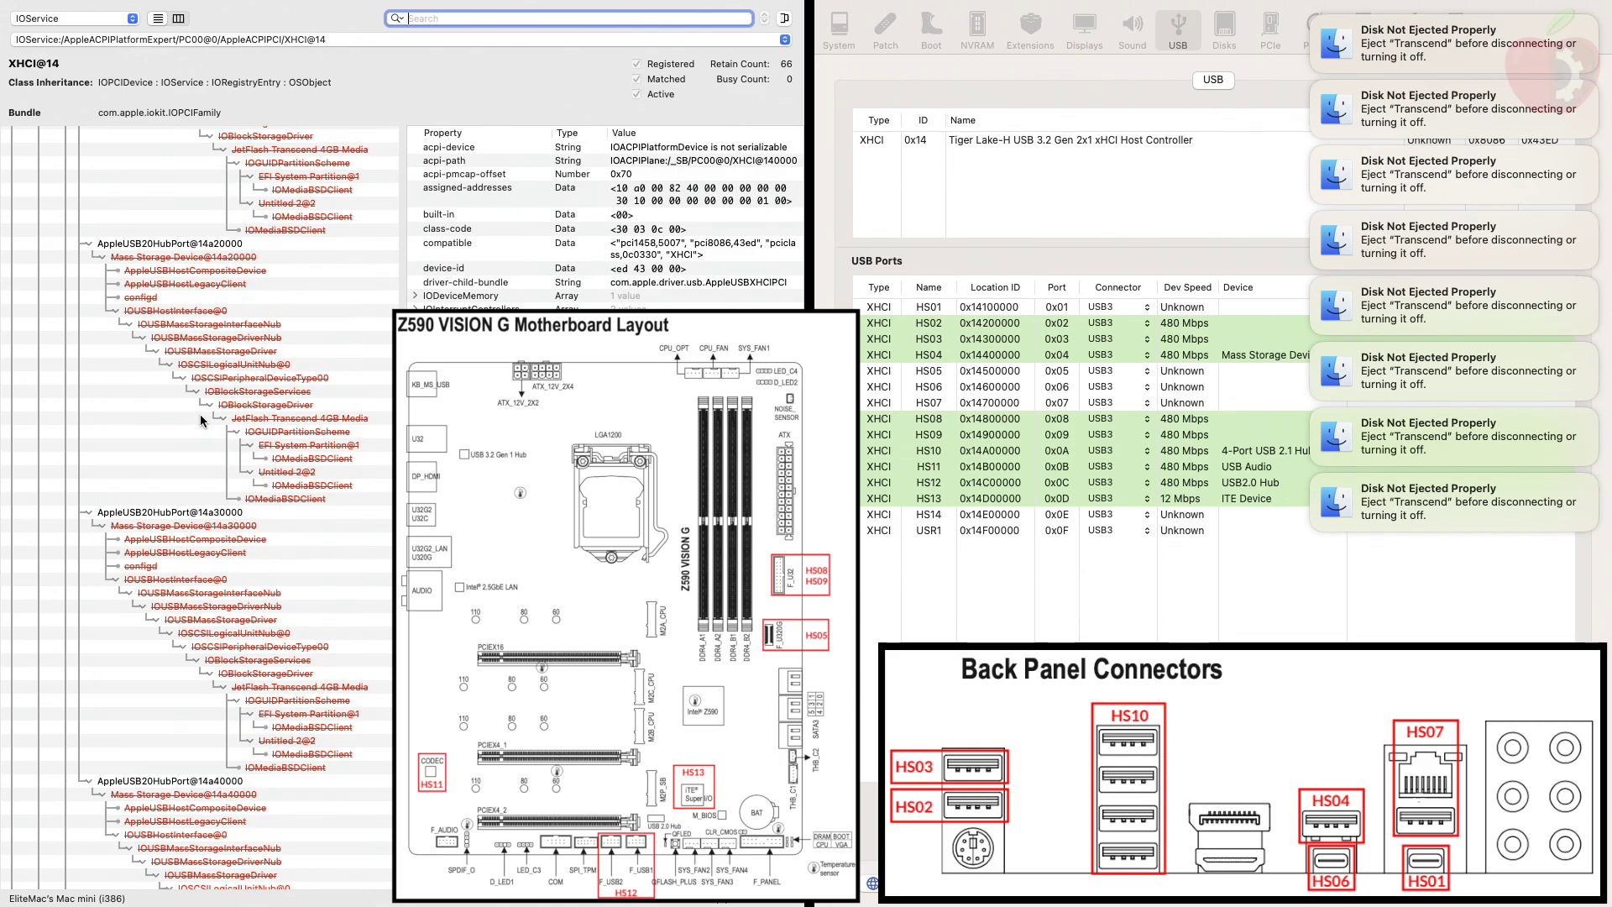
{"action": "scroll", "coordinate": [201, 419], "scroll_direction": "up", "scroll_amount": 2}
{"action": "scroll", "coordinate": [201, 420], "scroll_direction": "up", "scroll_amount": 15}
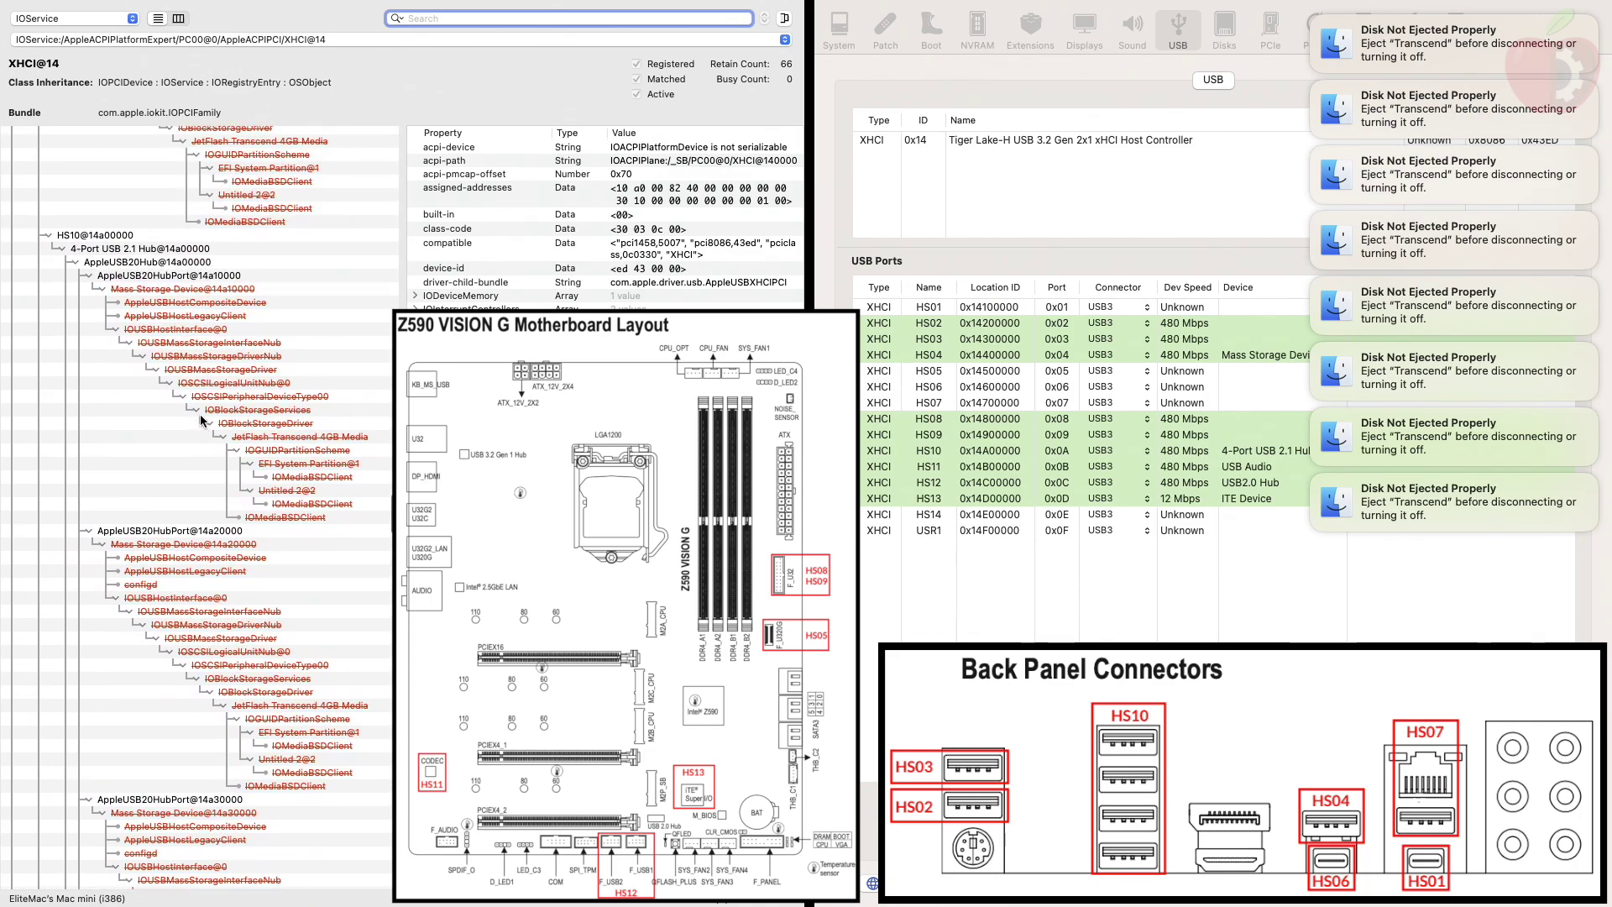
{"action": "scroll", "coordinate": [201, 420], "scroll_direction": "up", "scroll_amount": 20}
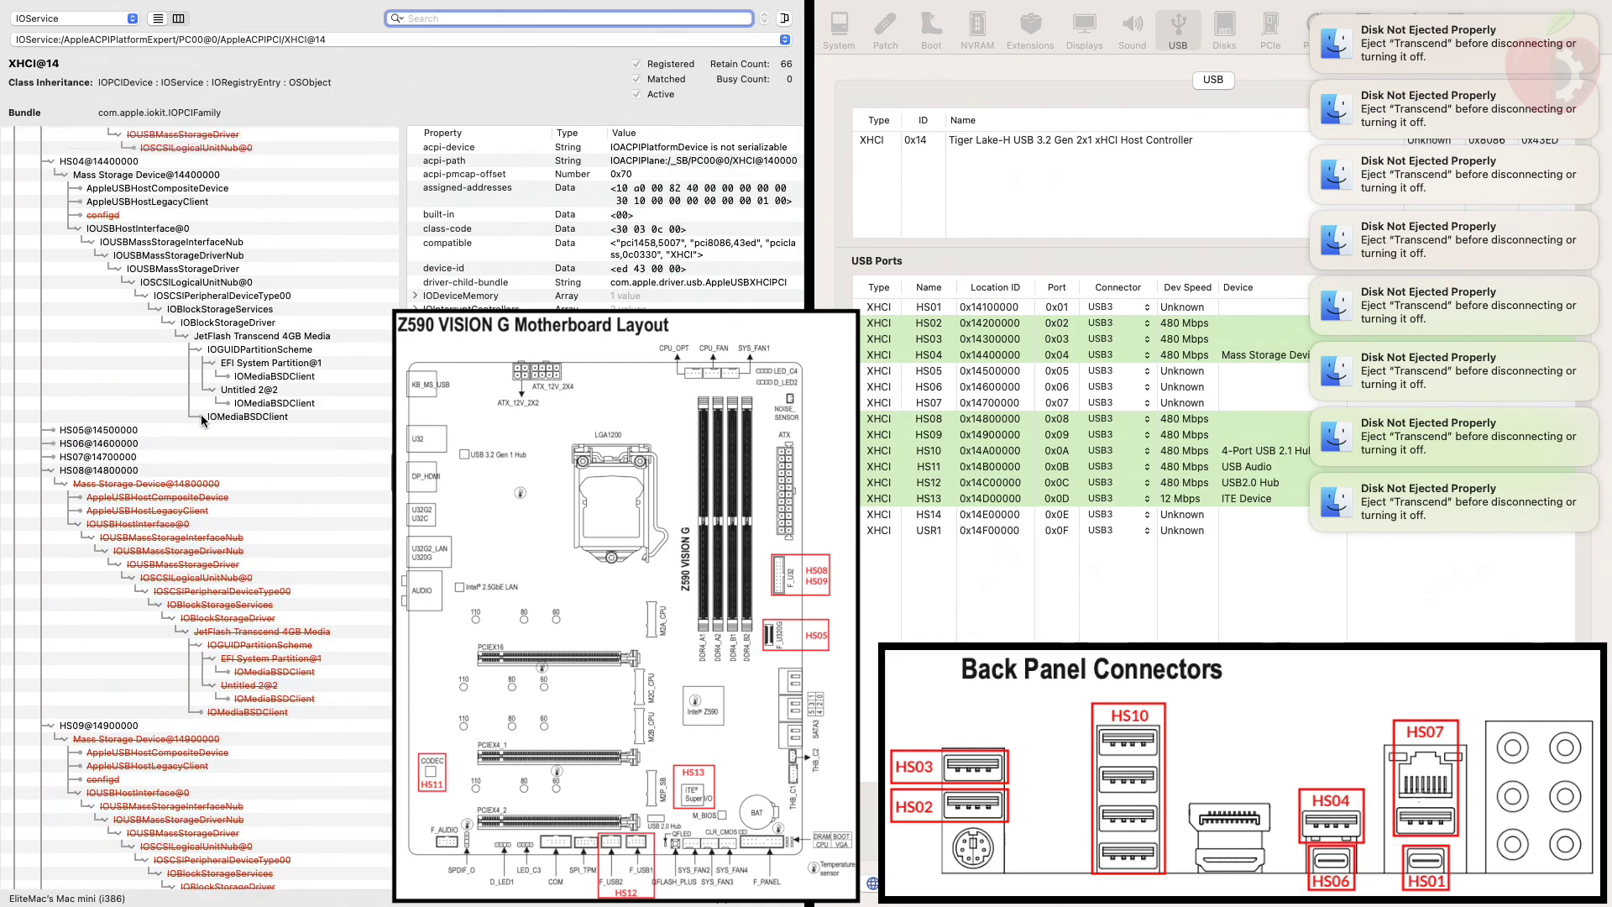
{"action": "scroll", "coordinate": [201, 419], "scroll_direction": "down", "scroll_amount": 8}
{"action": "scroll", "coordinate": [201, 420], "scroll_direction": "down", "scroll_amount": 10}
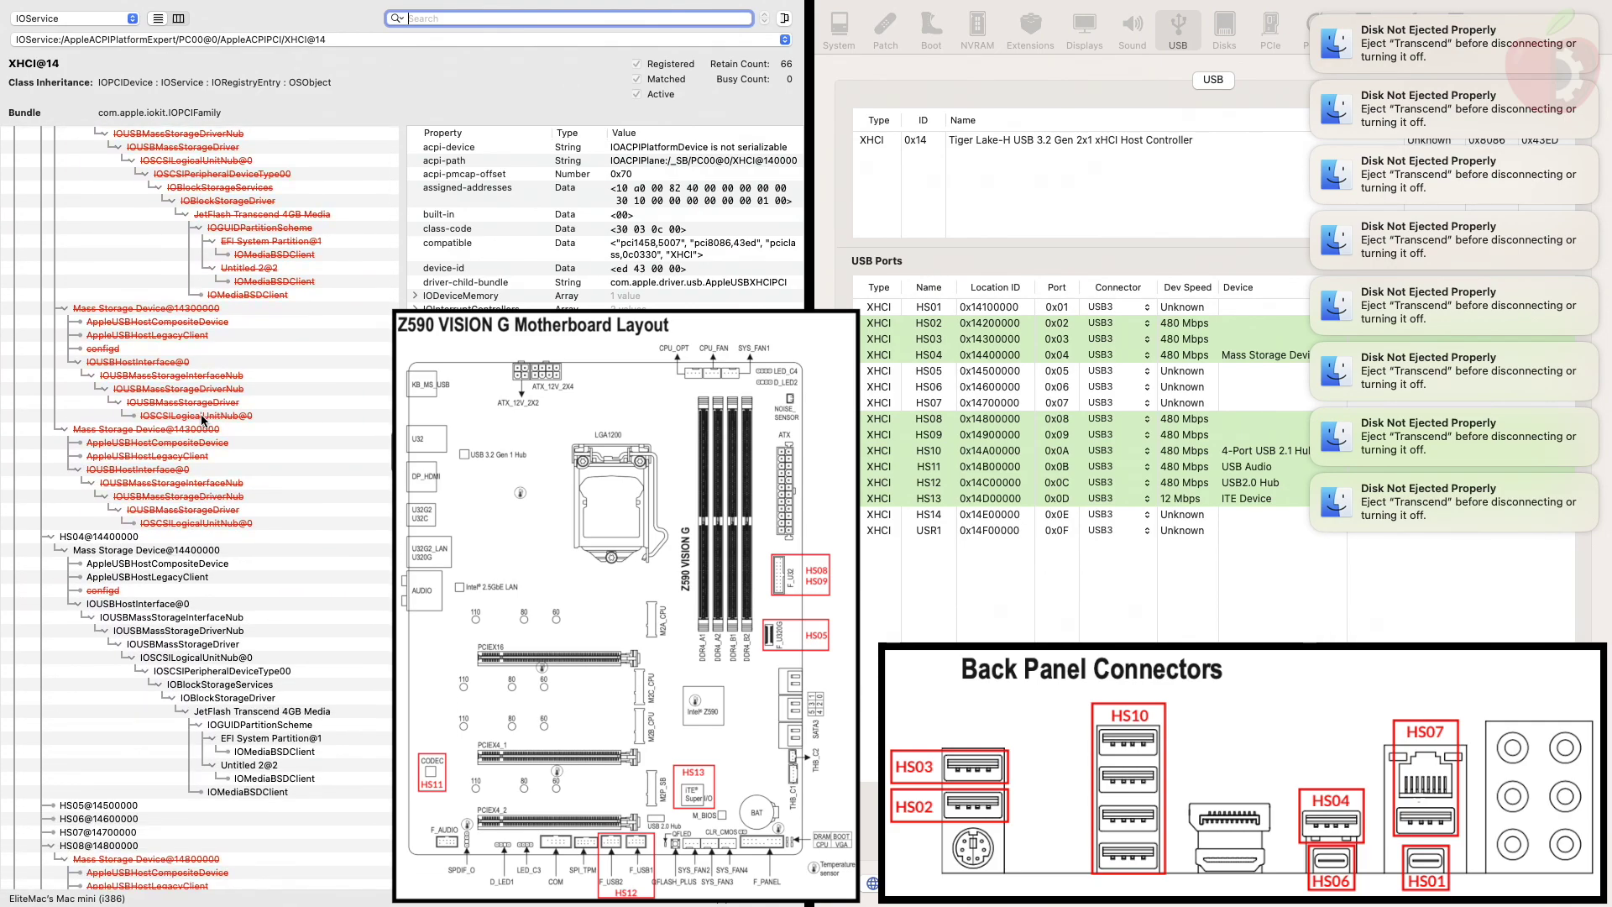
Step: Examine the flash drive entries under HS07, HS05 and HS06
{"action": "scroll", "coordinate": [203, 419], "scroll_direction": "up", "scroll_amount": 1}
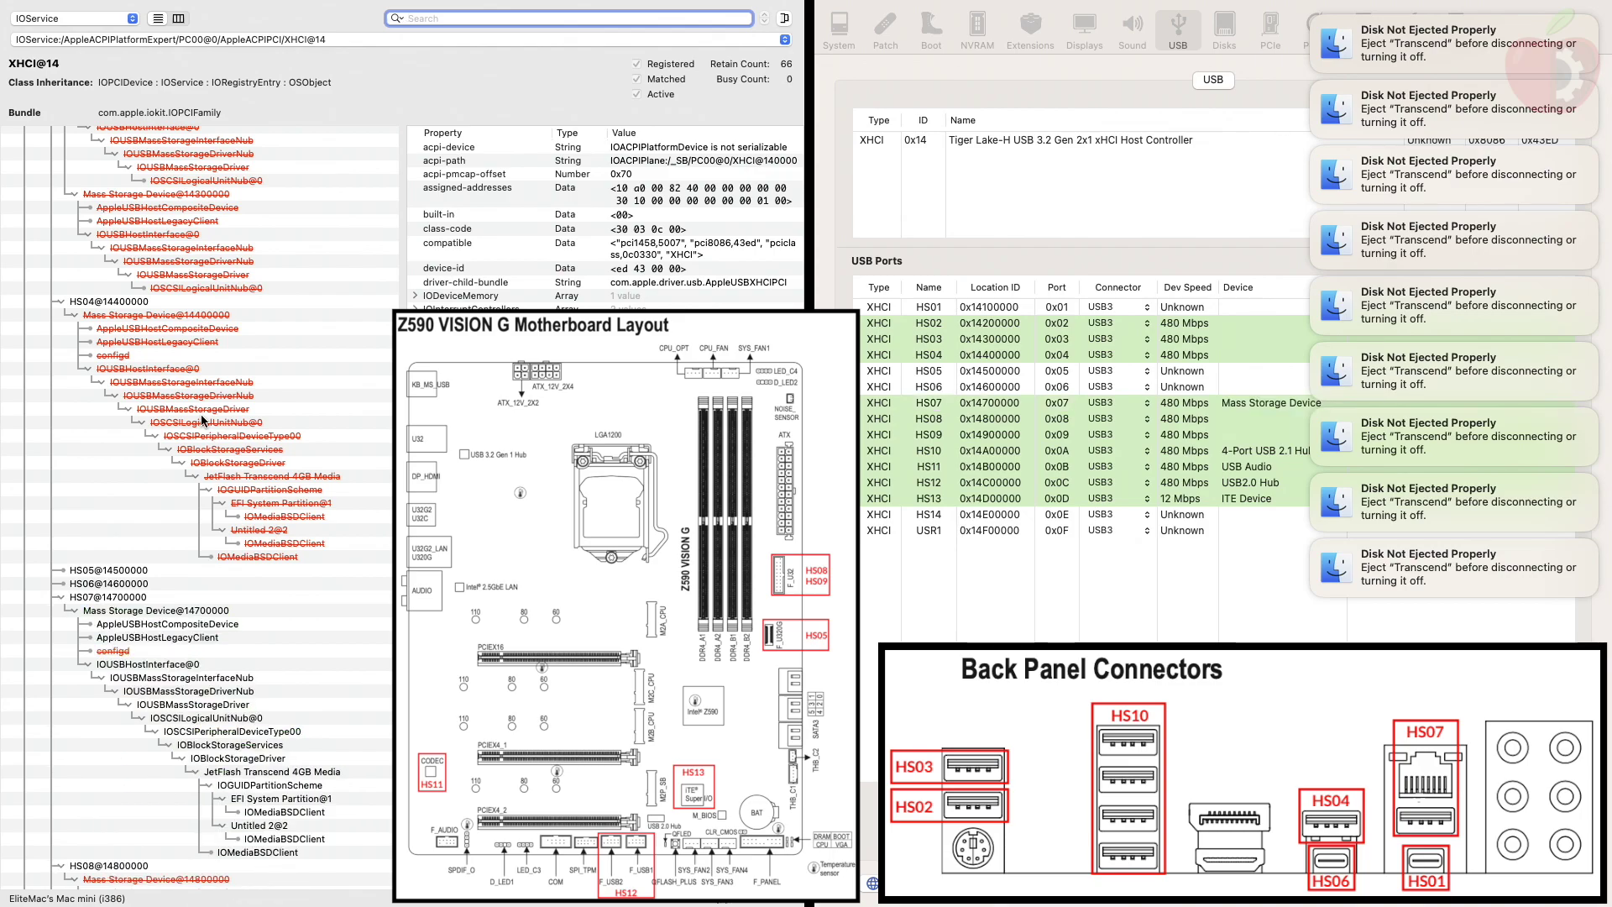
{"action": "scroll", "coordinate": [239, 428], "scroll_direction": "down", "scroll_amount": 3}
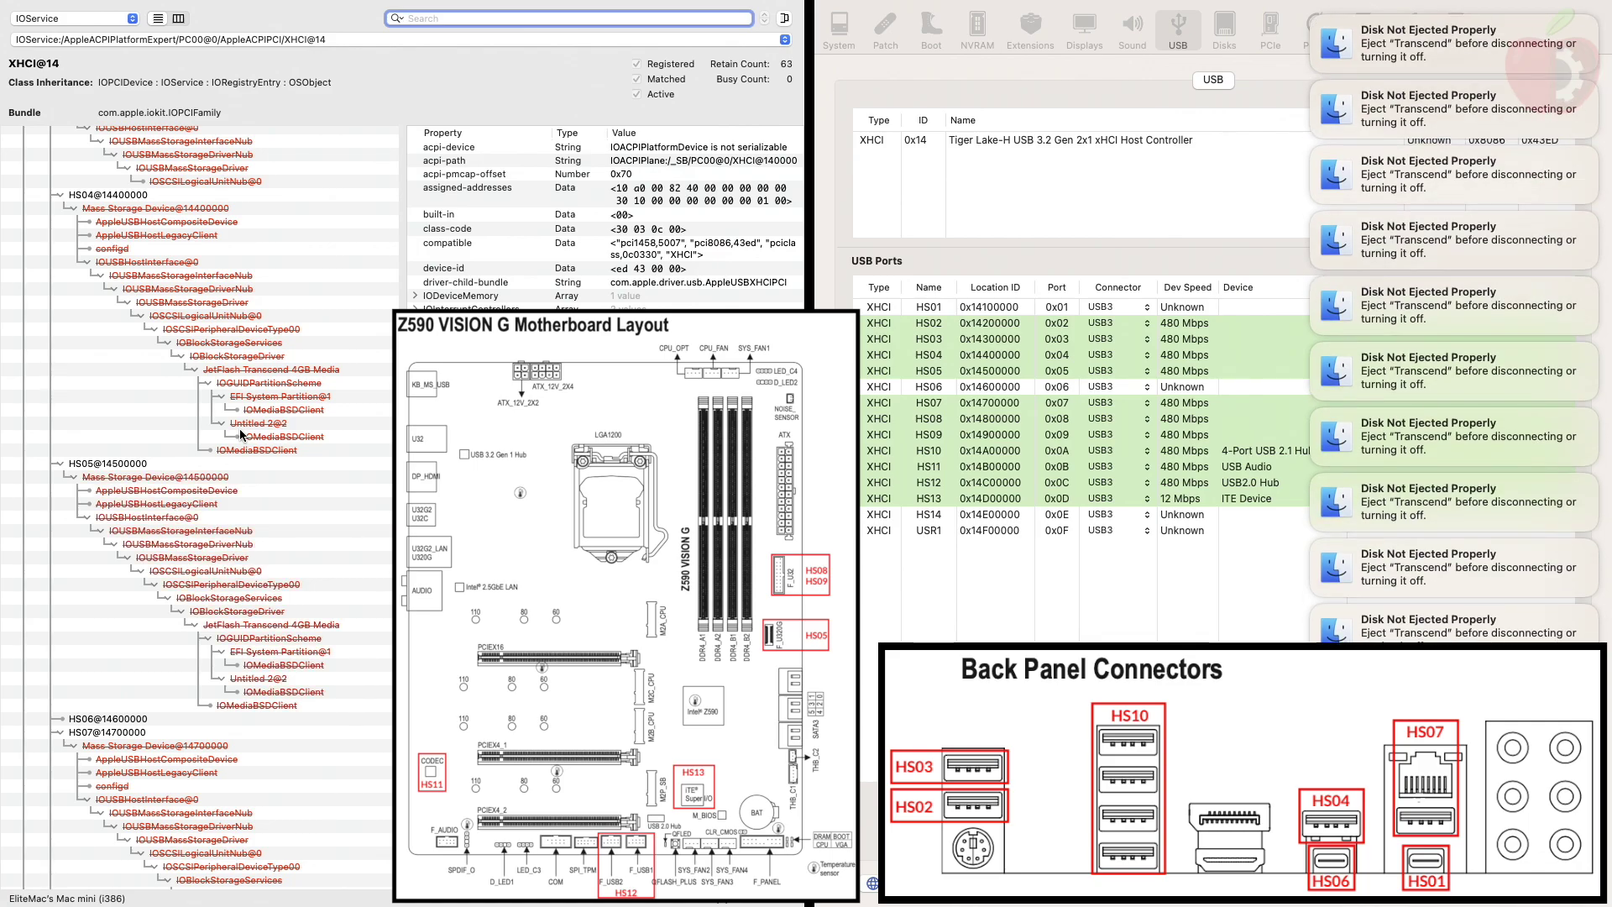
{"action": "scroll", "coordinate": [241, 434], "scroll_direction": "down", "scroll_amount": 5}
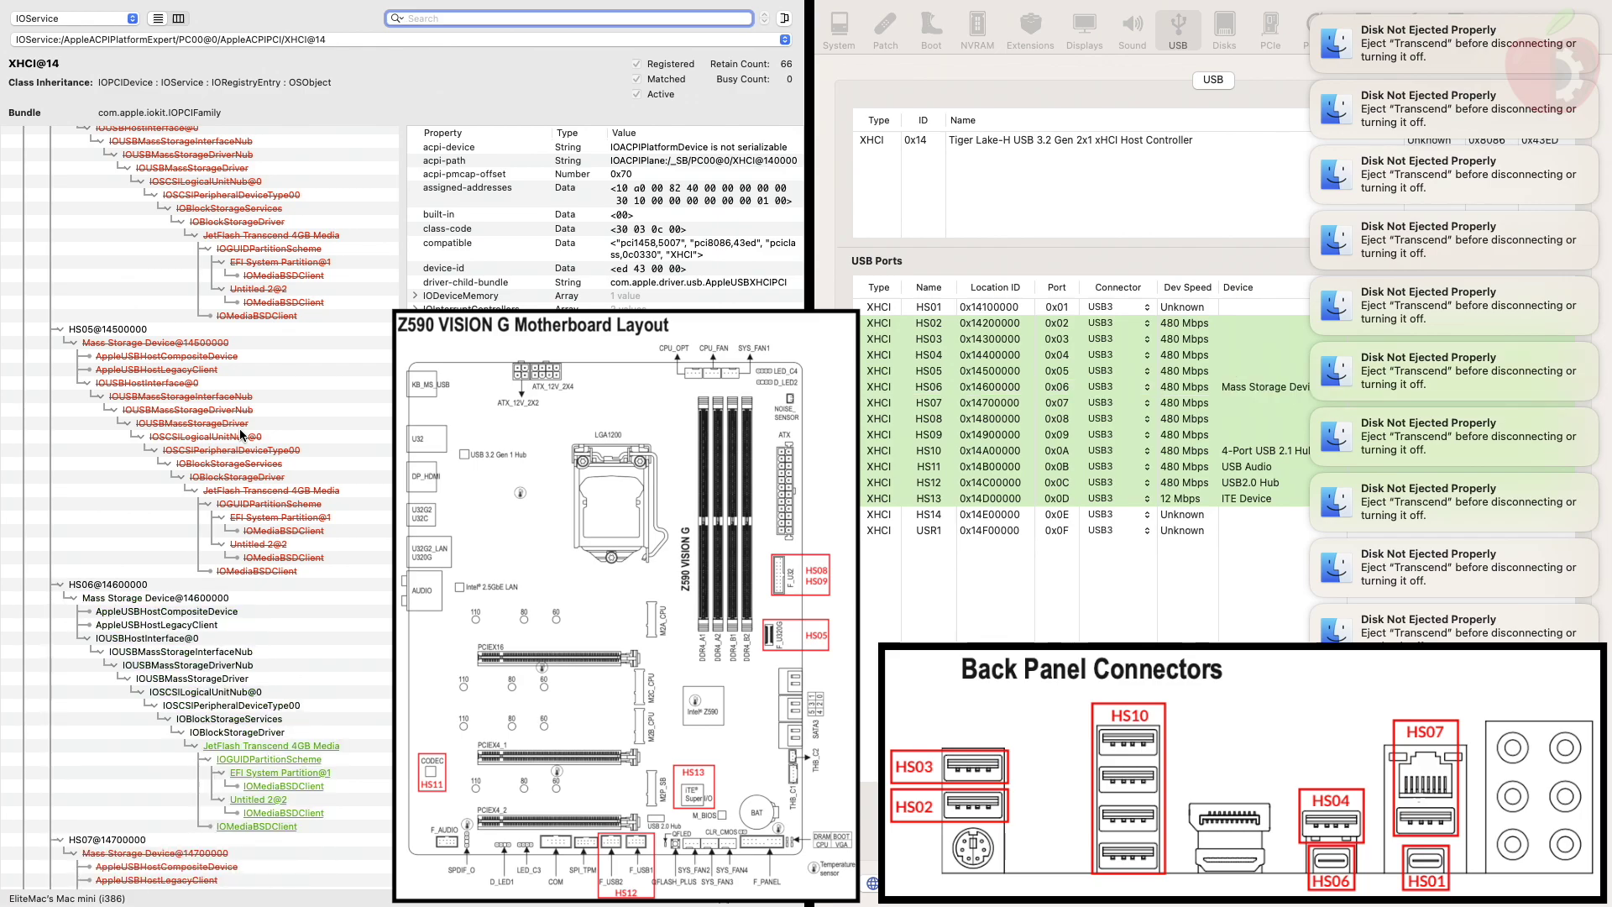
{"action": "scroll", "coordinate": [235, 461], "scroll_direction": "down", "scroll_amount": 5}
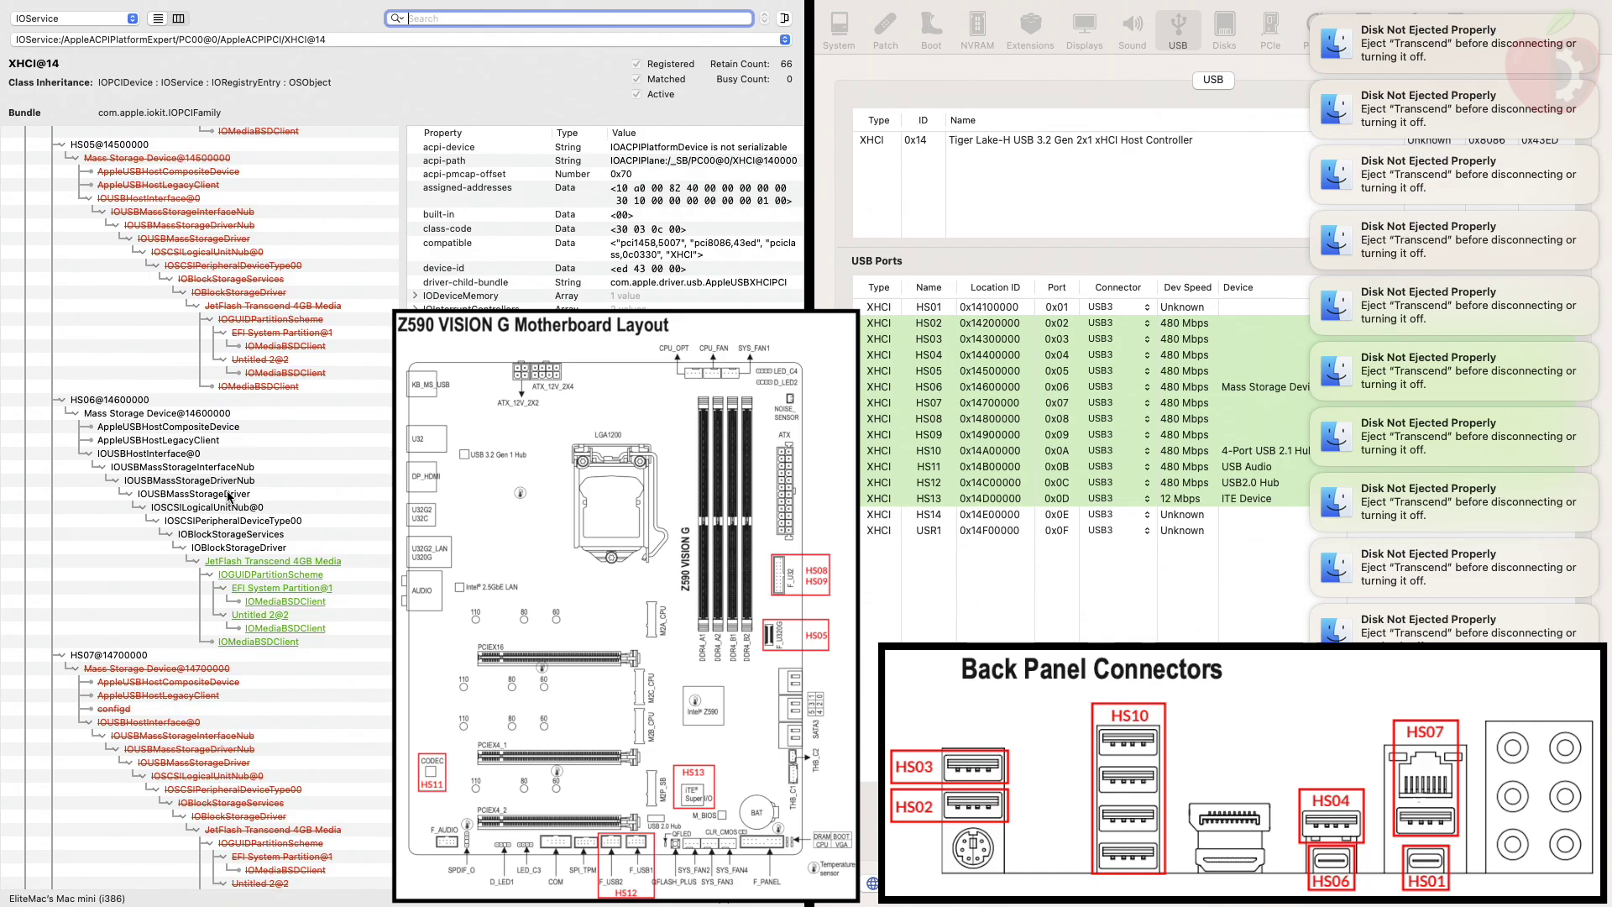
{"action": "mouse_move", "coordinate": [228, 496]}
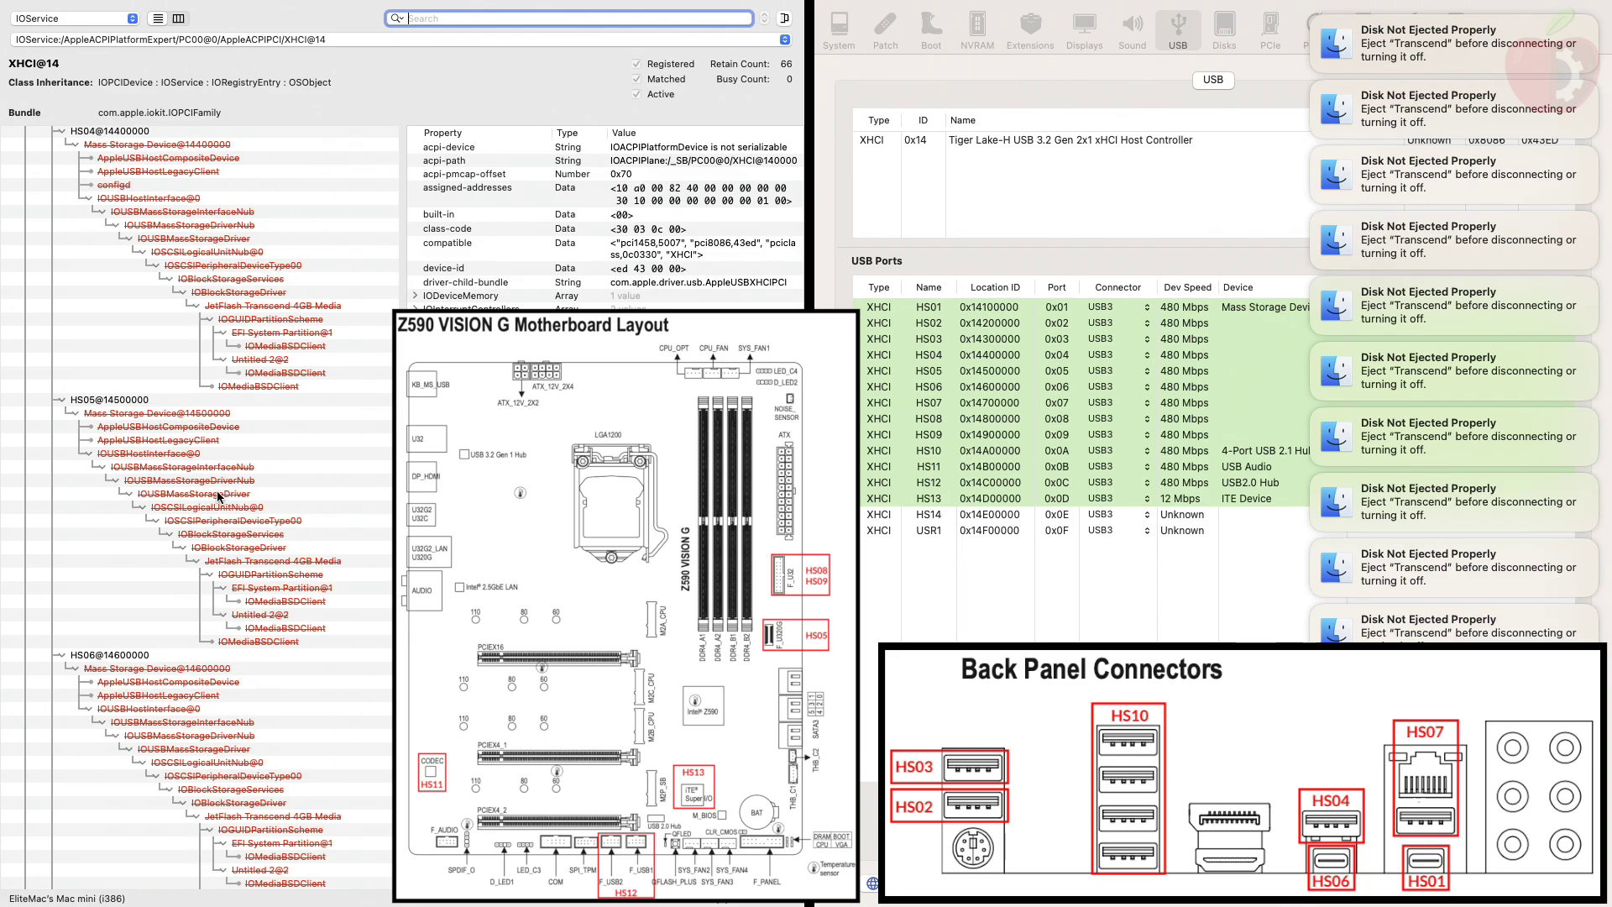
Step: Examine the flash drive entry under HS01 and review the whole XHCI@14 branch down to USR1
{"action": "scroll", "coordinate": [220, 497], "scroll_direction": "up", "scroll_amount": 15}
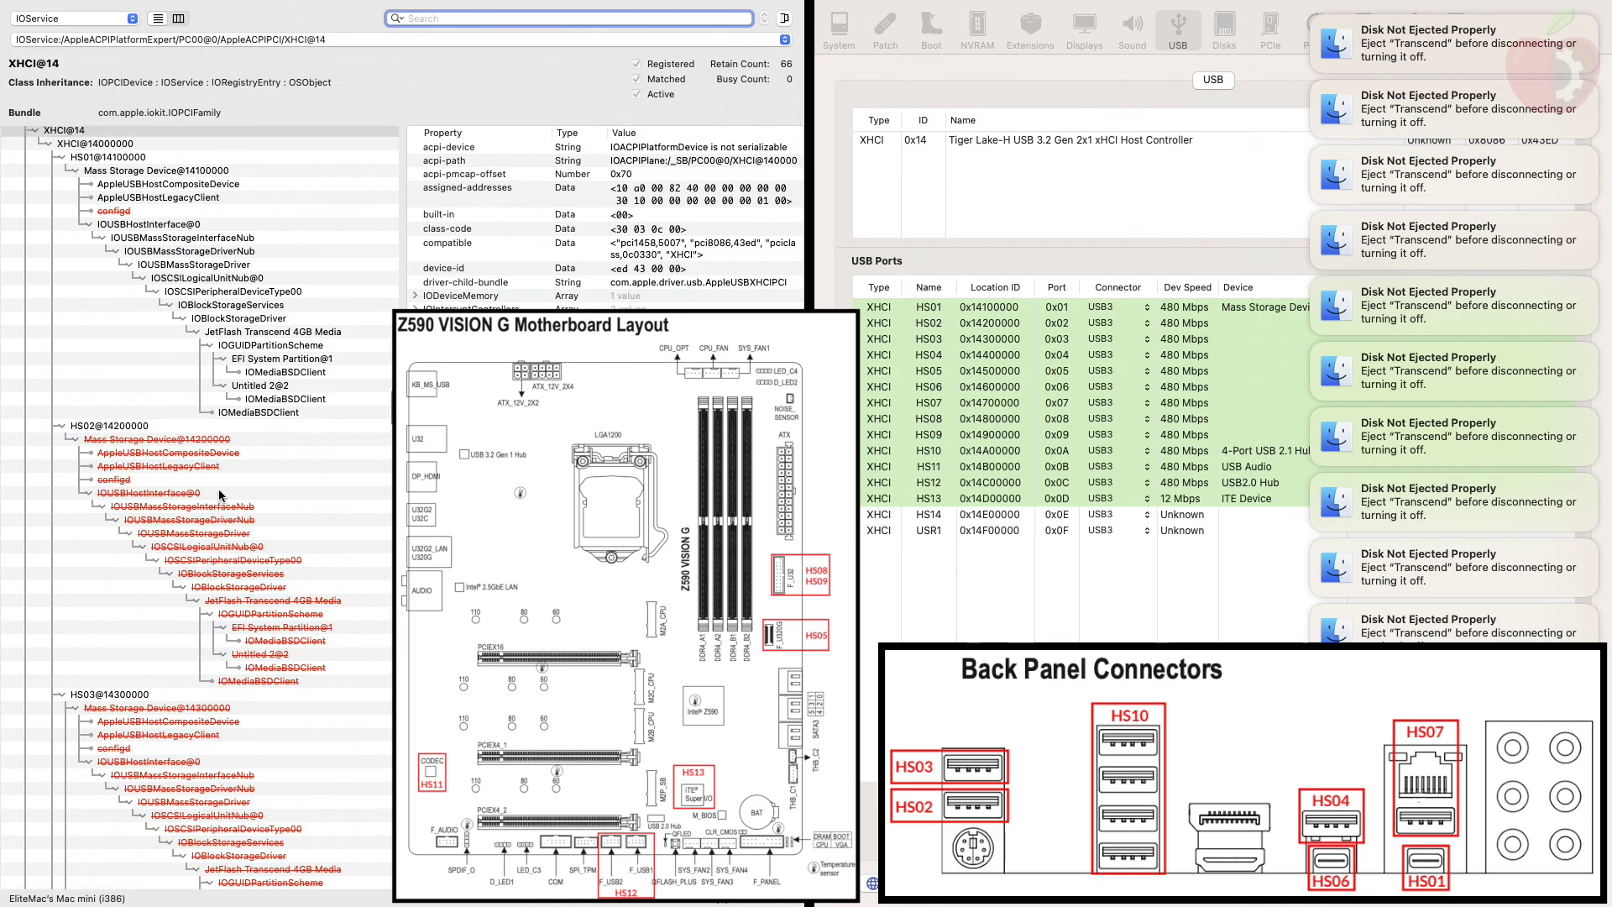
{"action": "scroll", "coordinate": [224, 493], "scroll_direction": "down", "scroll_amount": 3}
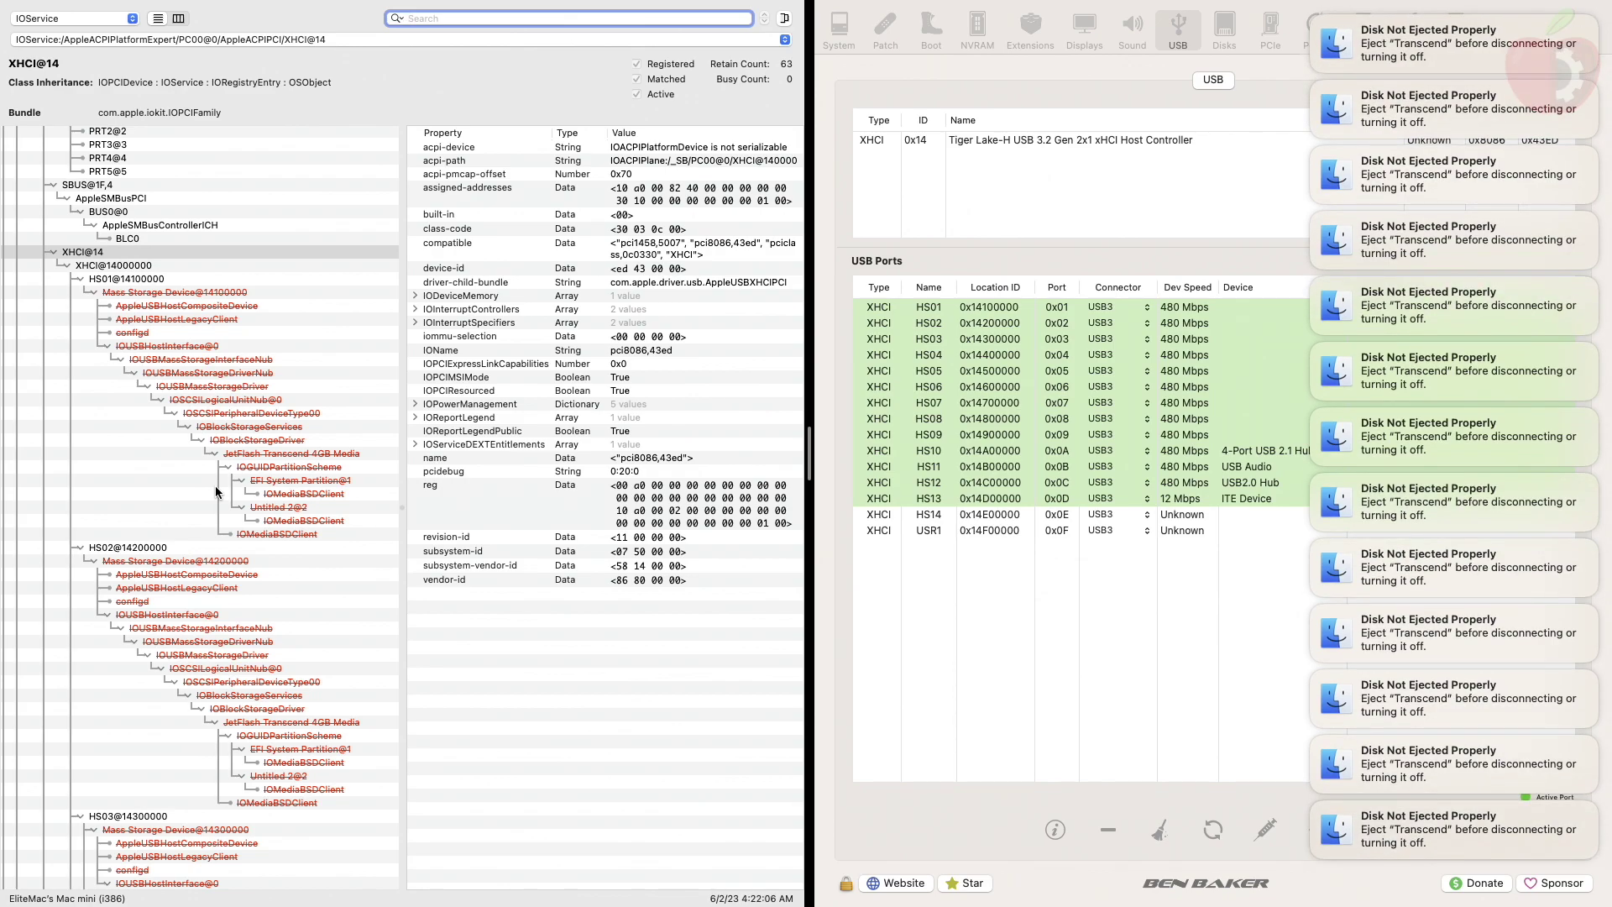
{"action": "scroll", "coordinate": [217, 461], "scroll_direction": "down", "scroll_amount": 5}
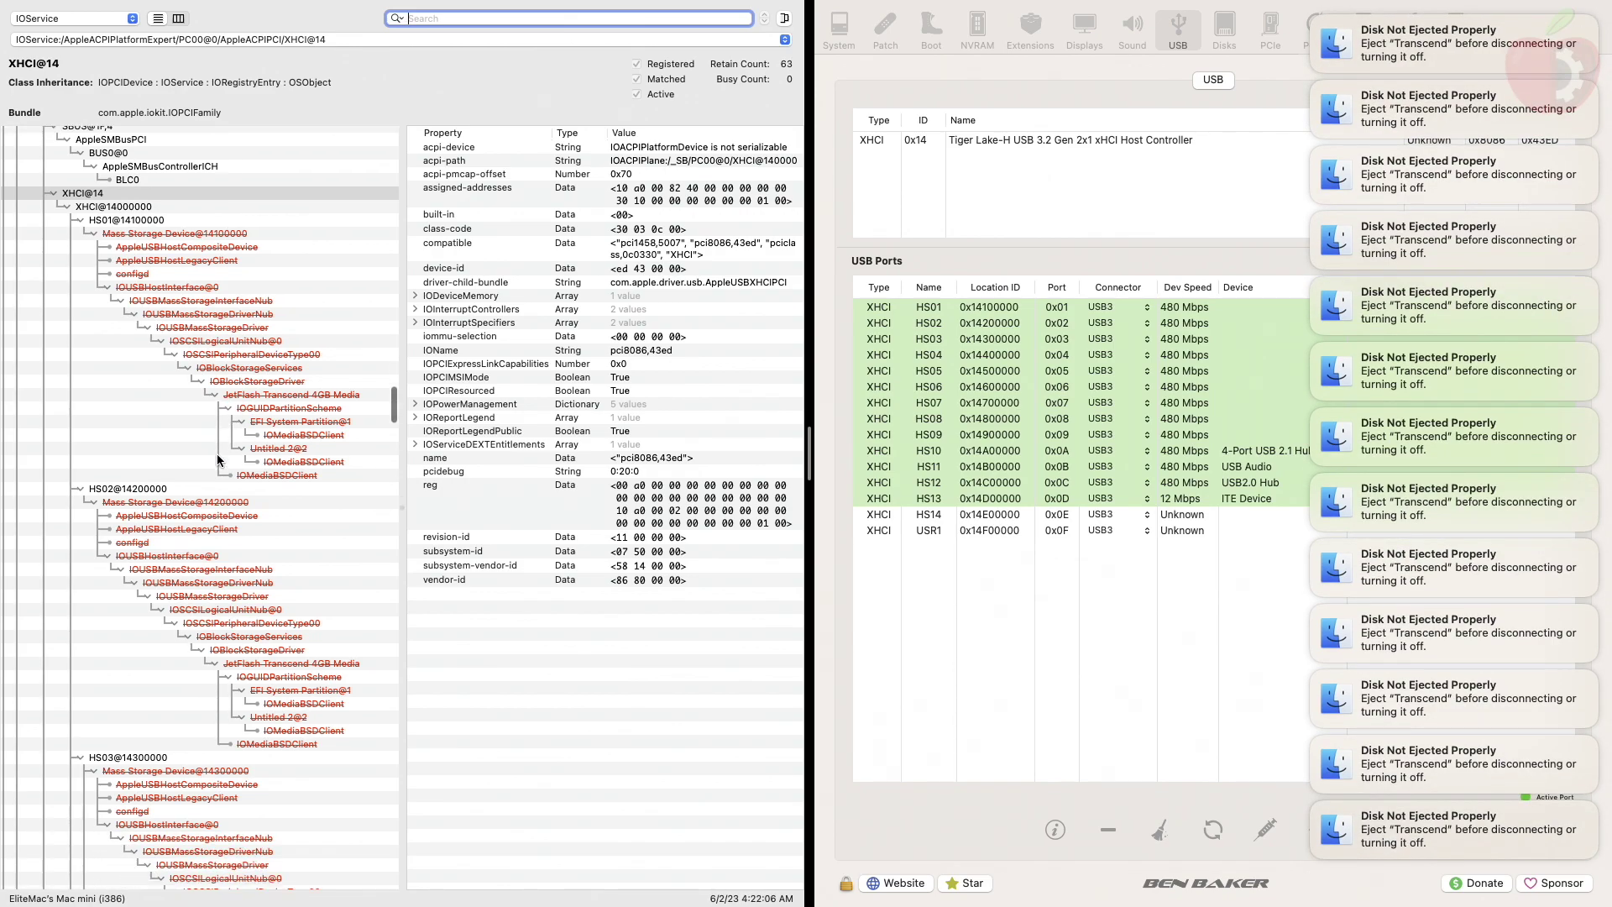
{"action": "scroll", "coordinate": [217, 461], "scroll_direction": "down", "scroll_amount": 15}
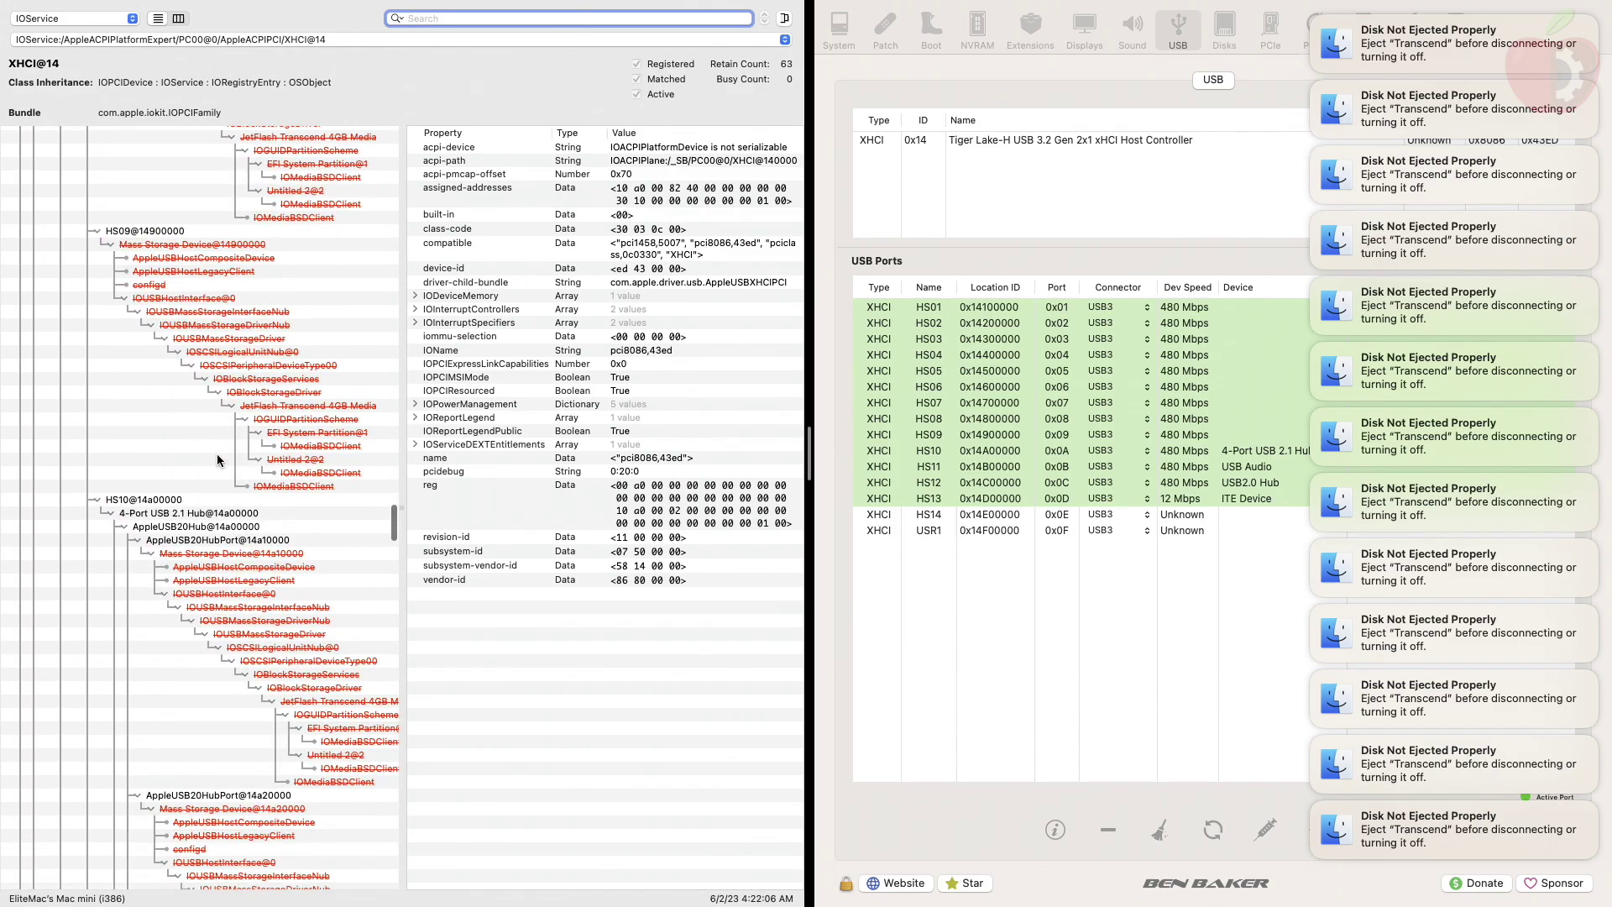
{"action": "scroll", "coordinate": [217, 460], "scroll_direction": "down", "scroll_amount": 20}
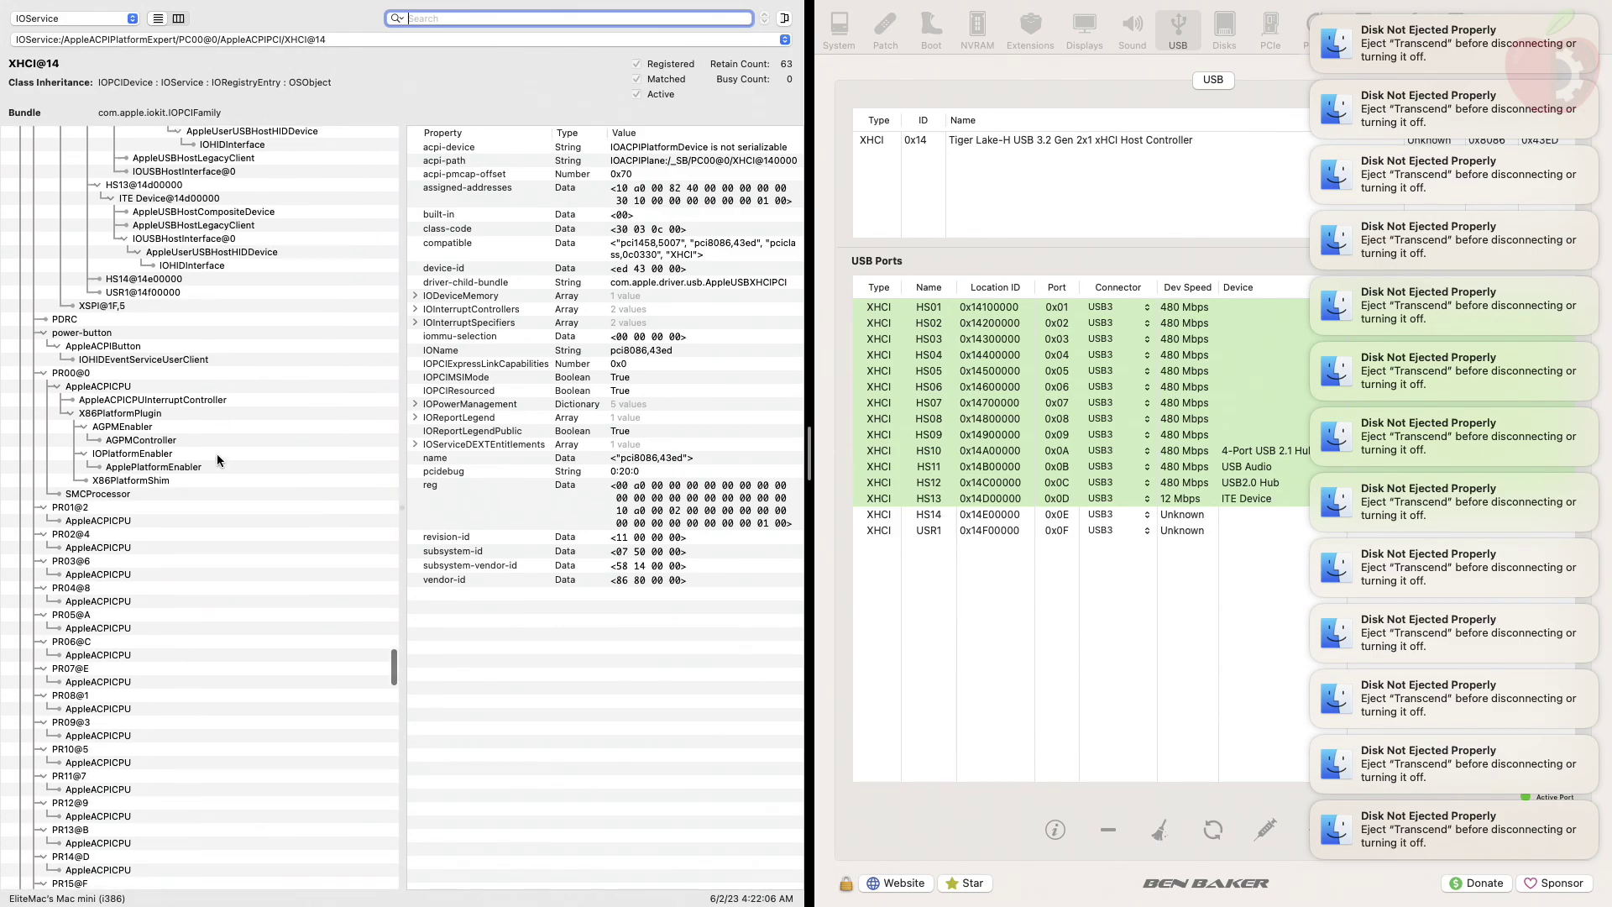
Step: Quit IORegistryExplorer after the USB 2.0 port tests
{"action": "scroll", "coordinate": [218, 461], "scroll_direction": "up", "scroll_amount": 20}
{"action": "mouse_move", "coordinate": [1319, 46]}
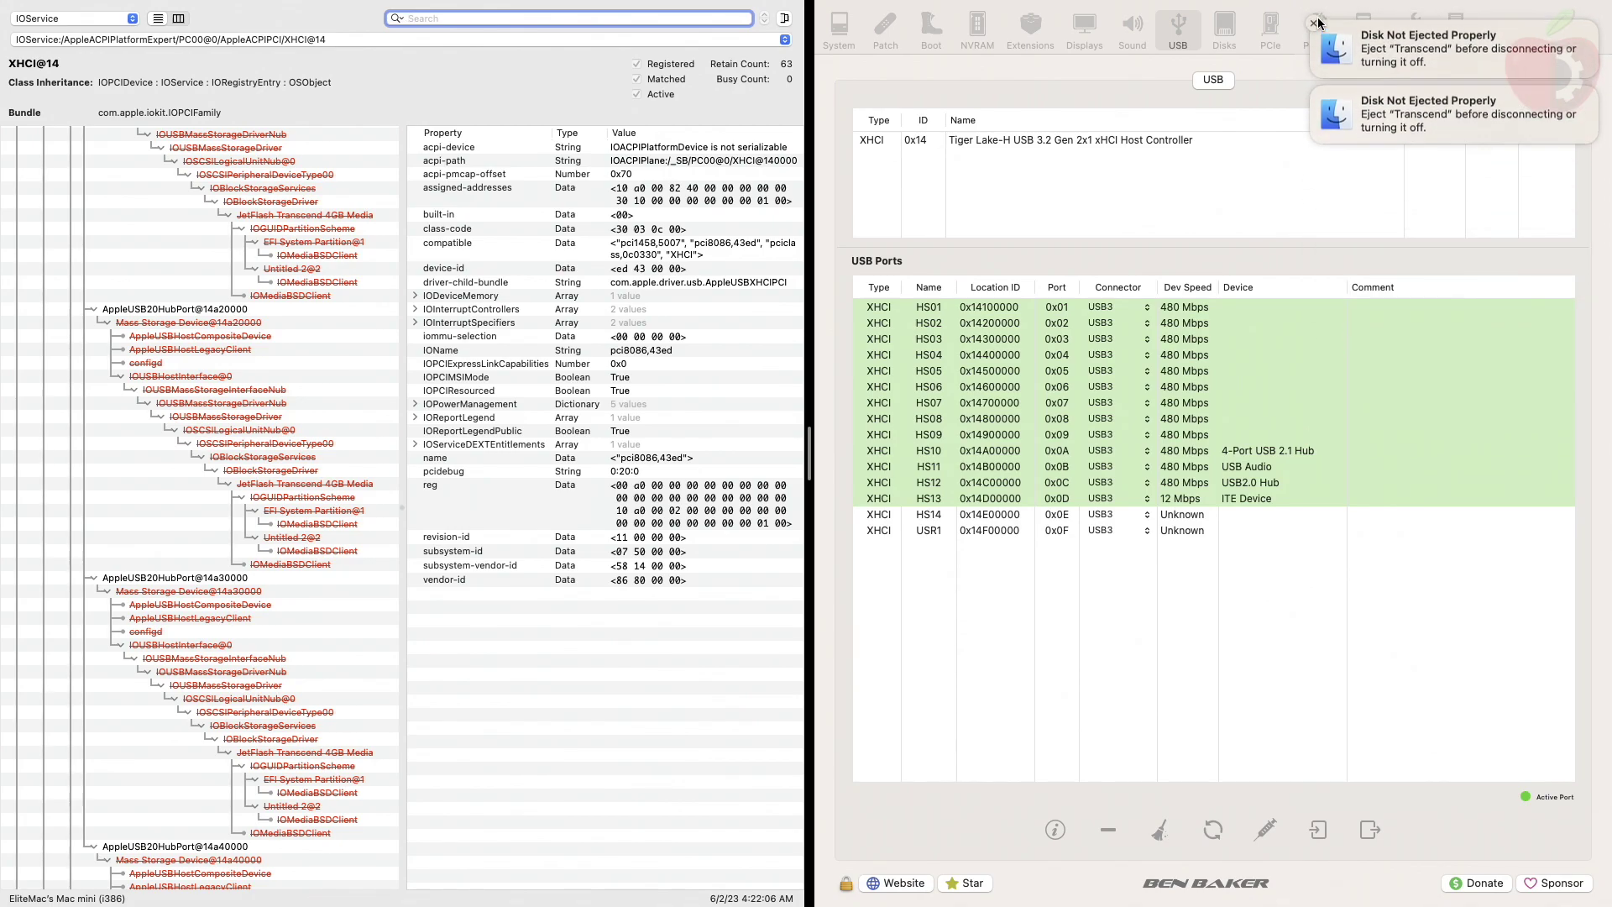
{"action": "left_click", "coordinate": [96, 9]}
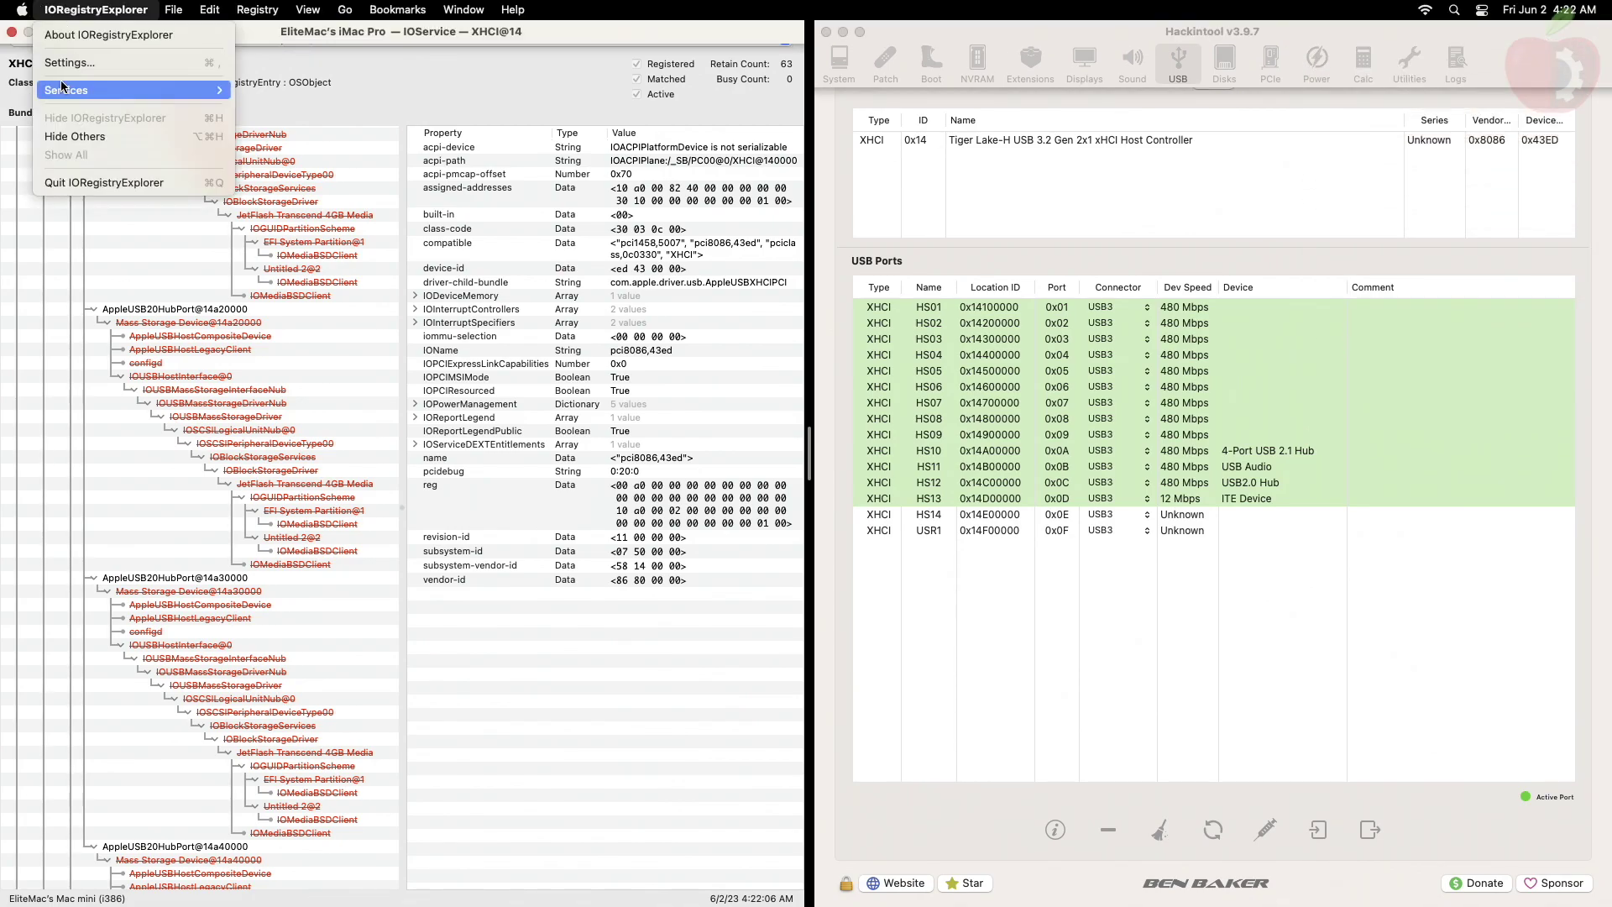
{"action": "left_click", "coordinate": [80, 181]}
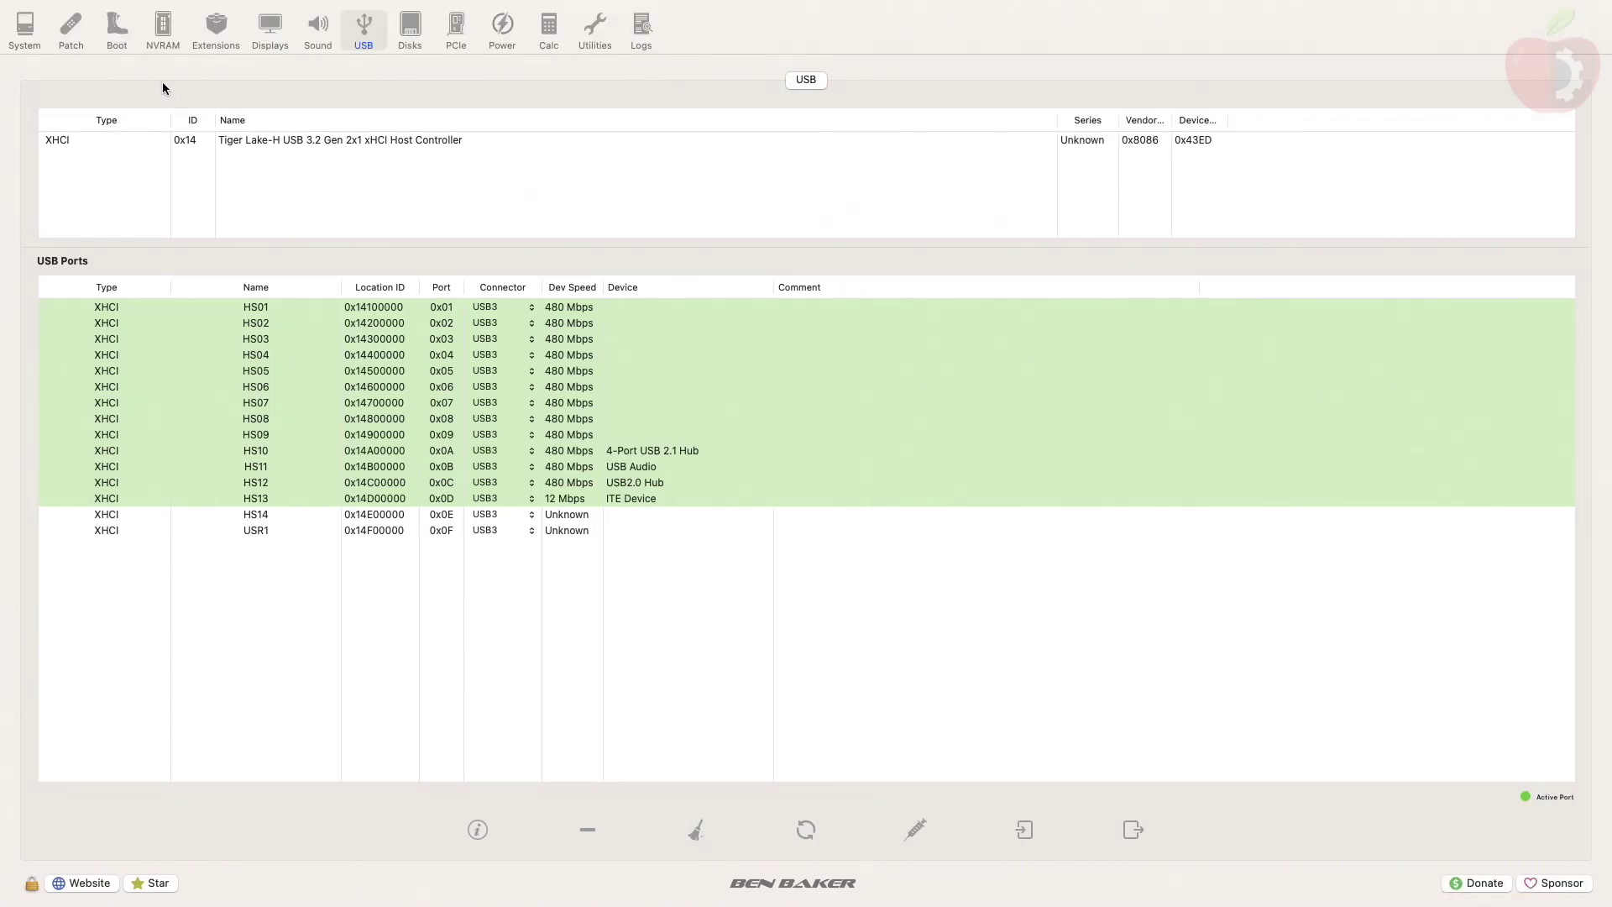
Step: Take Hackintool out of full screen and quit it
{"action": "mouse_move", "coordinate": [140, 5]}
{"action": "left_click", "coordinate": [47, 34]}
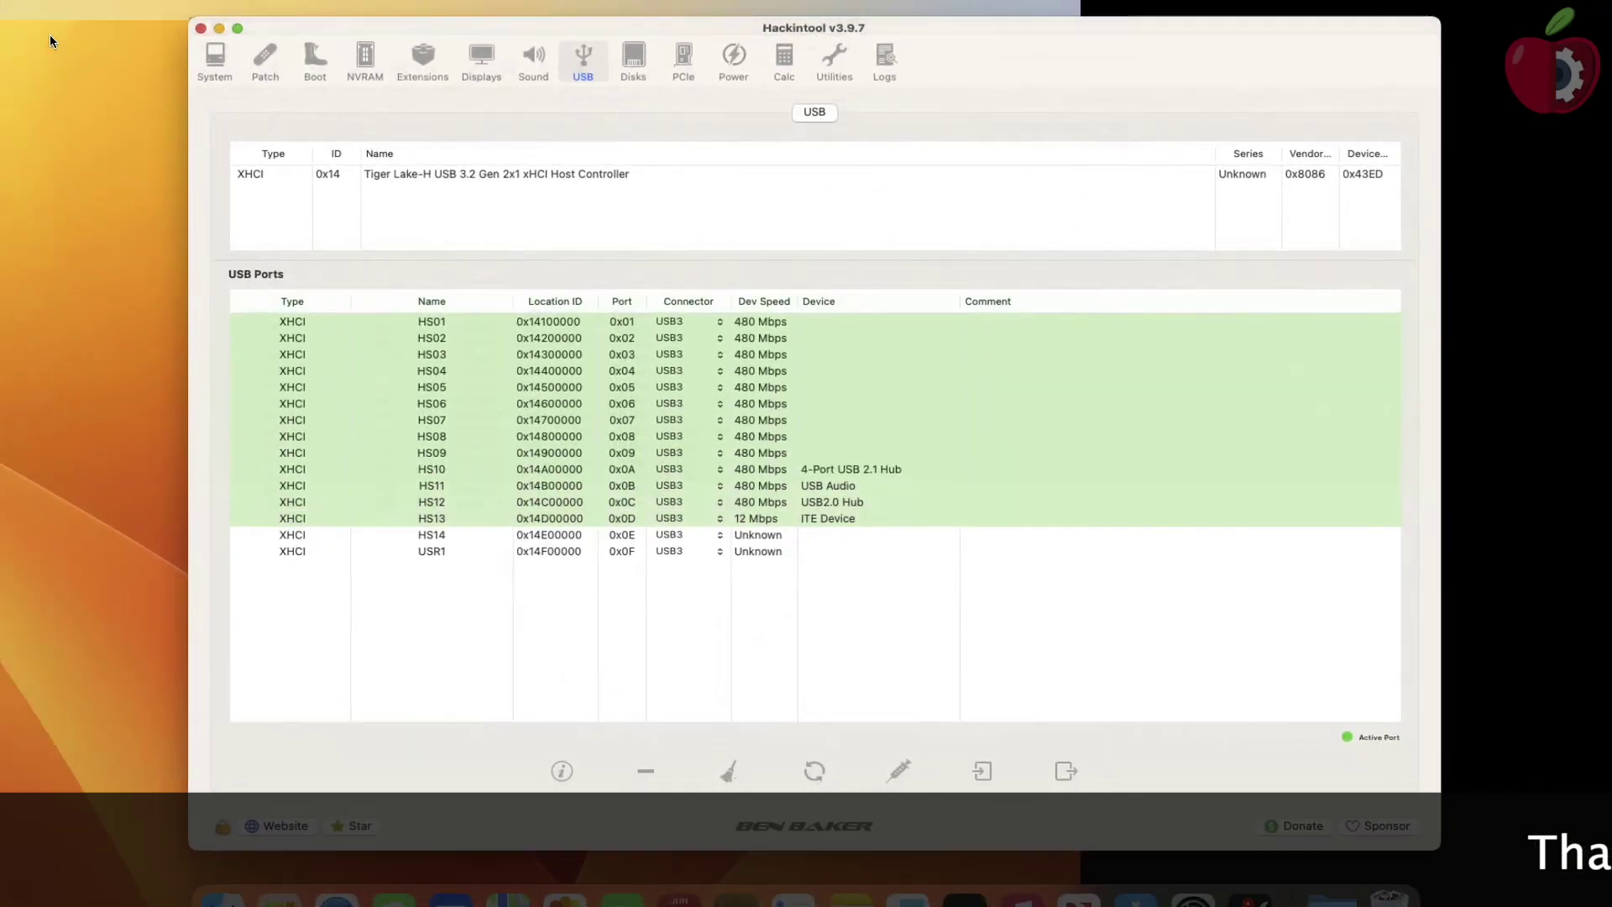
{"action": "left_click", "coordinate": [83, 8]}
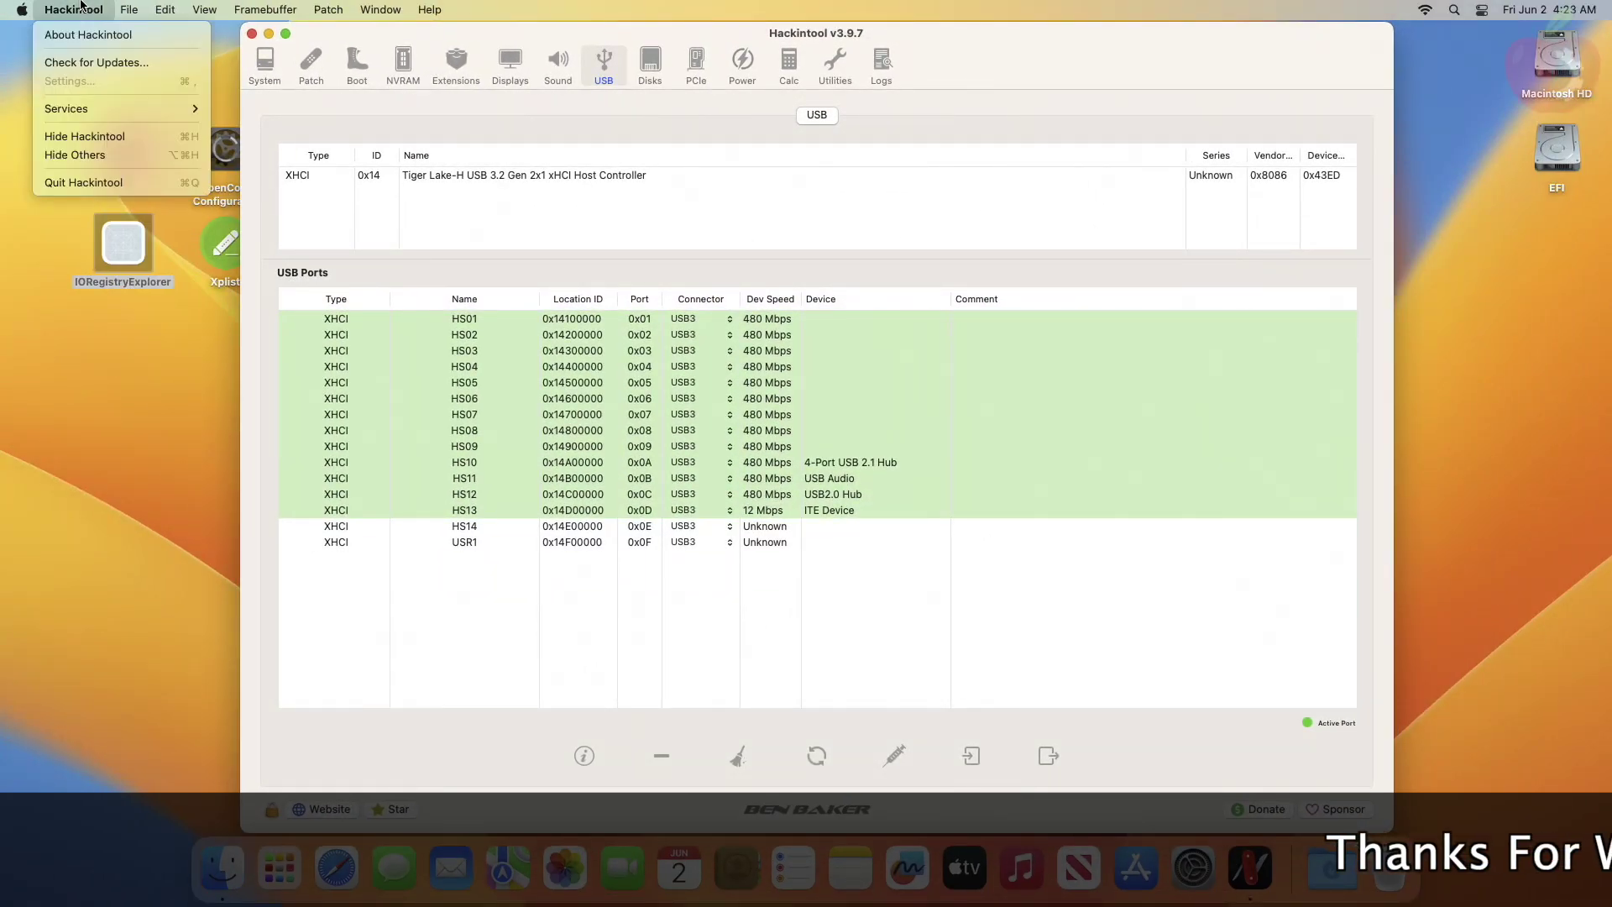
{"action": "left_click", "coordinate": [128, 183]}
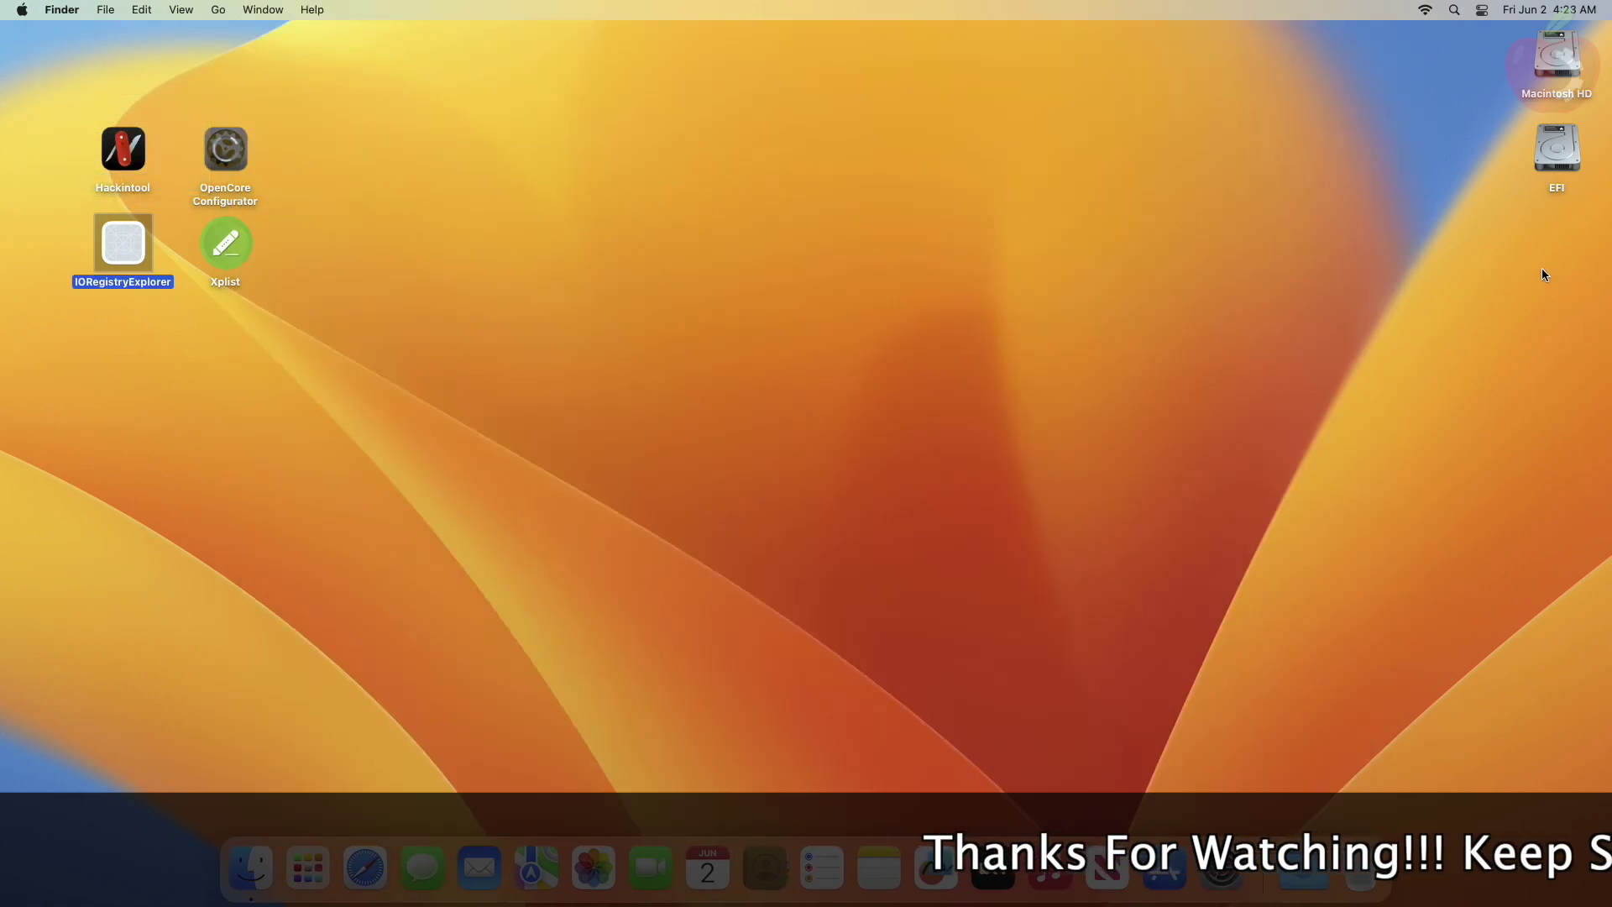
Step: Open config.plist from the EFI volume's EFI/OC folder in OpenCore Configurator and show its Kernel settings
{"action": "double_click", "coordinate": [1553, 151]}
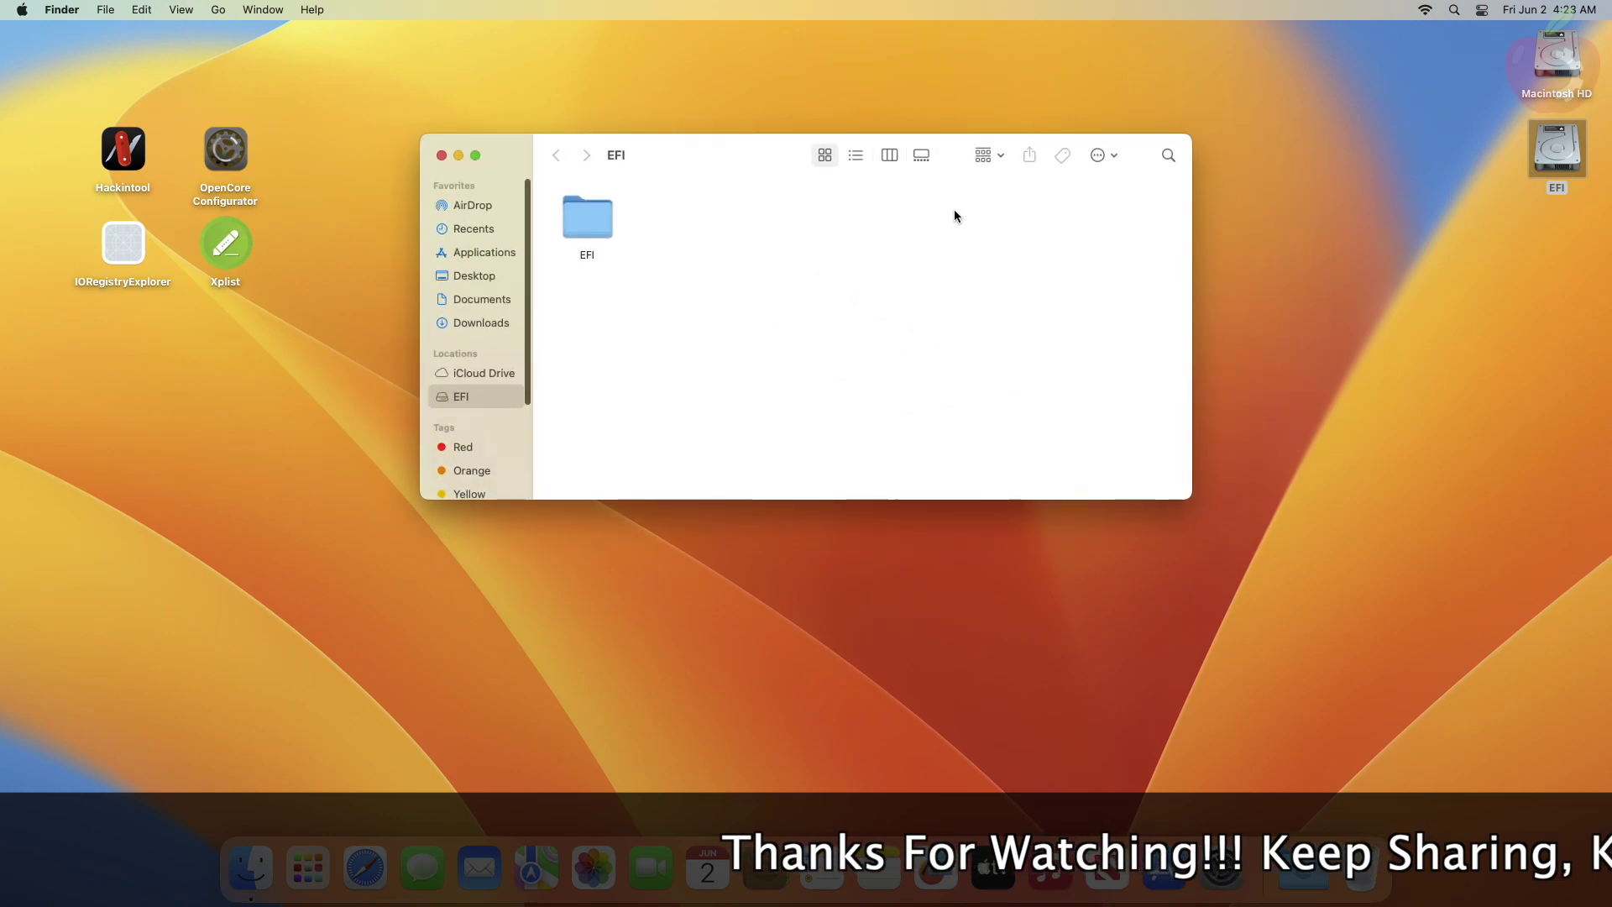
{"action": "double_click", "coordinate": [591, 215]}
{"action": "double_click", "coordinate": [667, 220]}
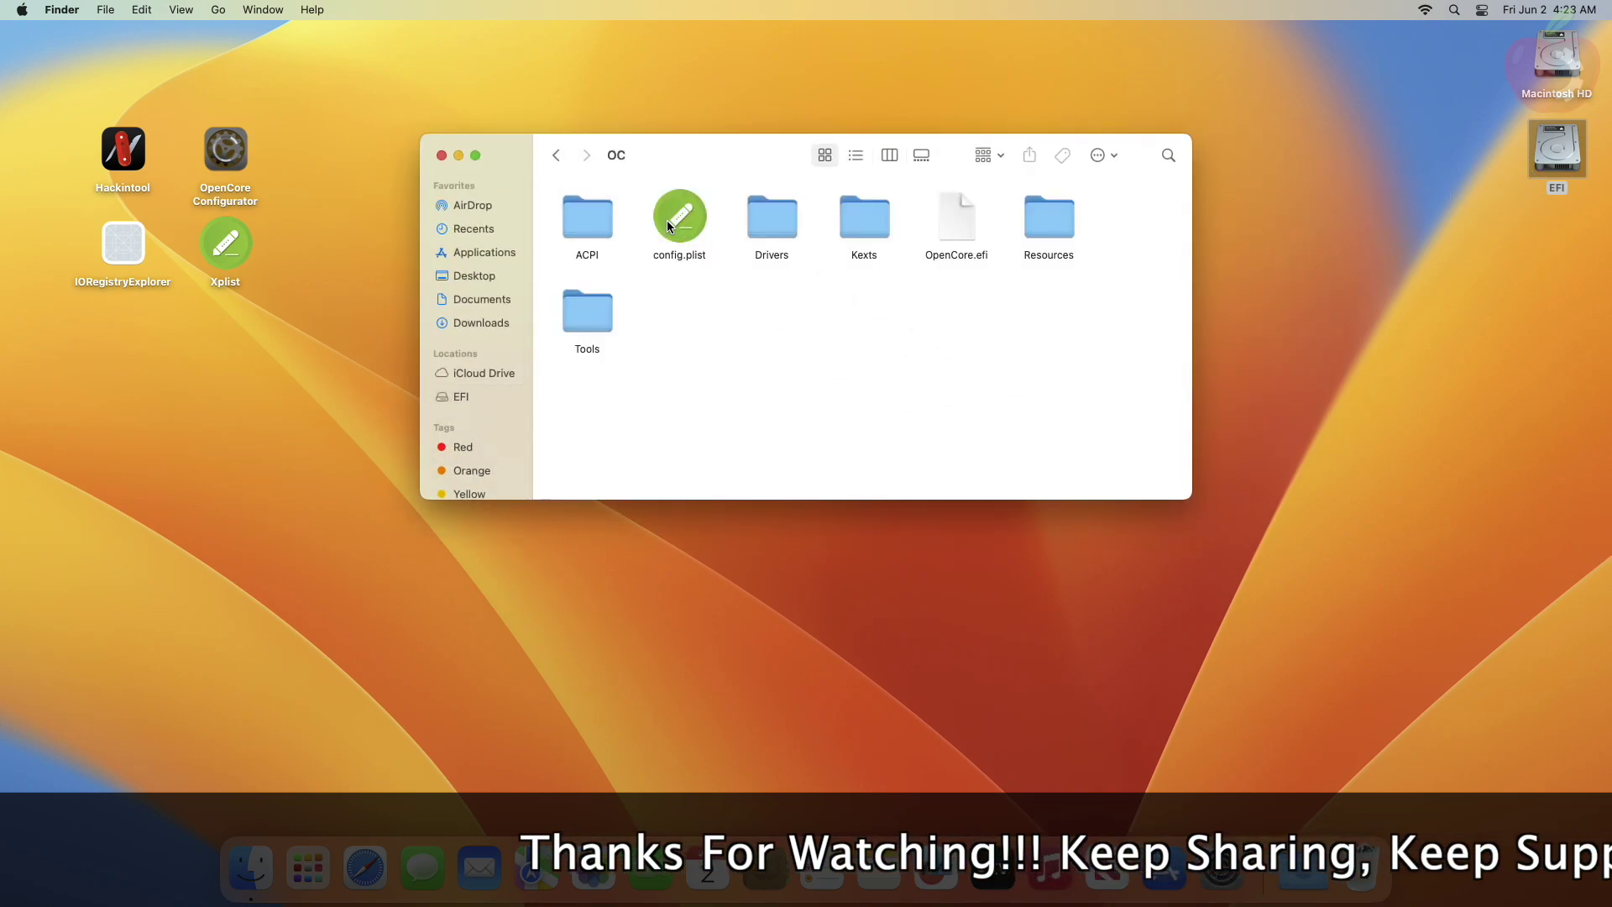
{"action": "right_click", "coordinate": [676, 227]}
{"action": "mouse_move", "coordinate": [771, 251]}
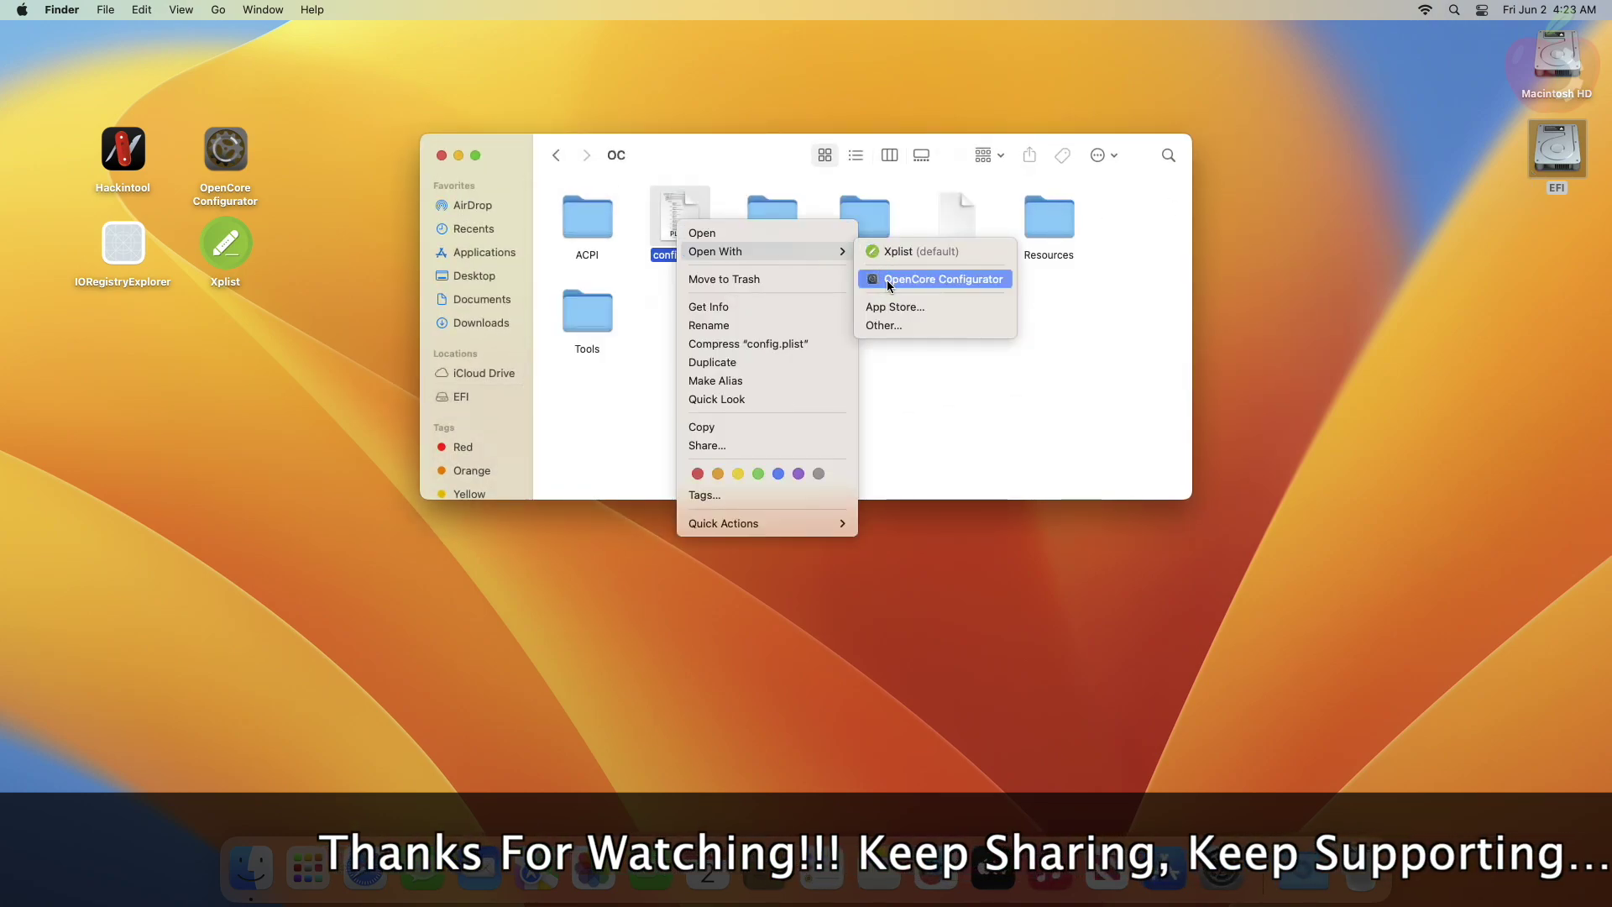
{"action": "left_click", "coordinate": [887, 280]}
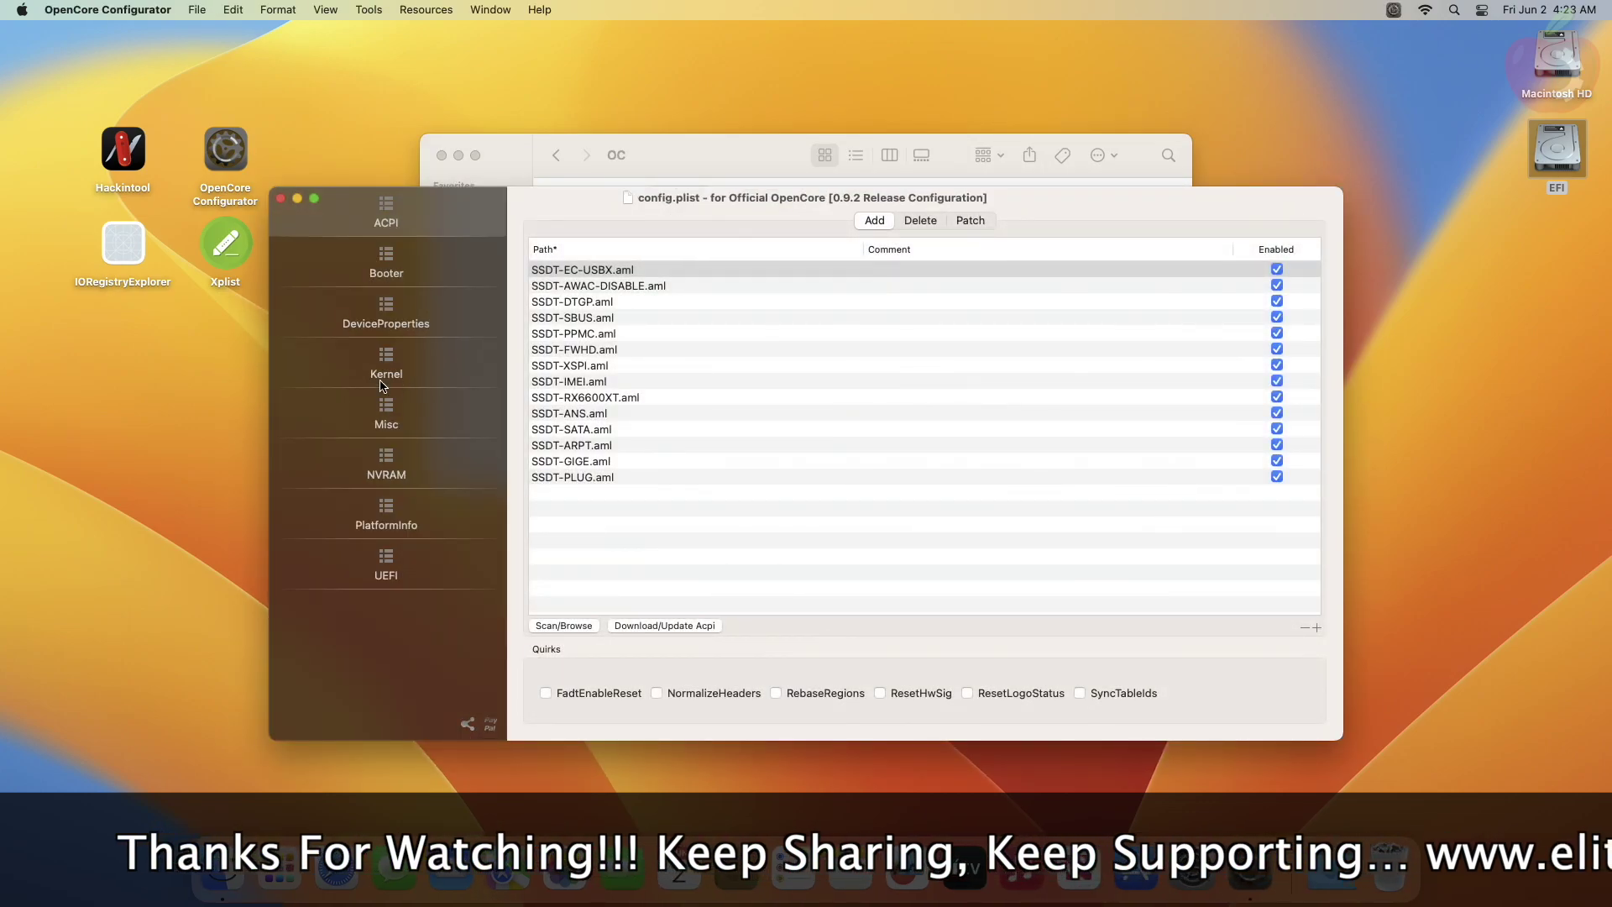
{"action": "left_click", "coordinate": [382, 375]}
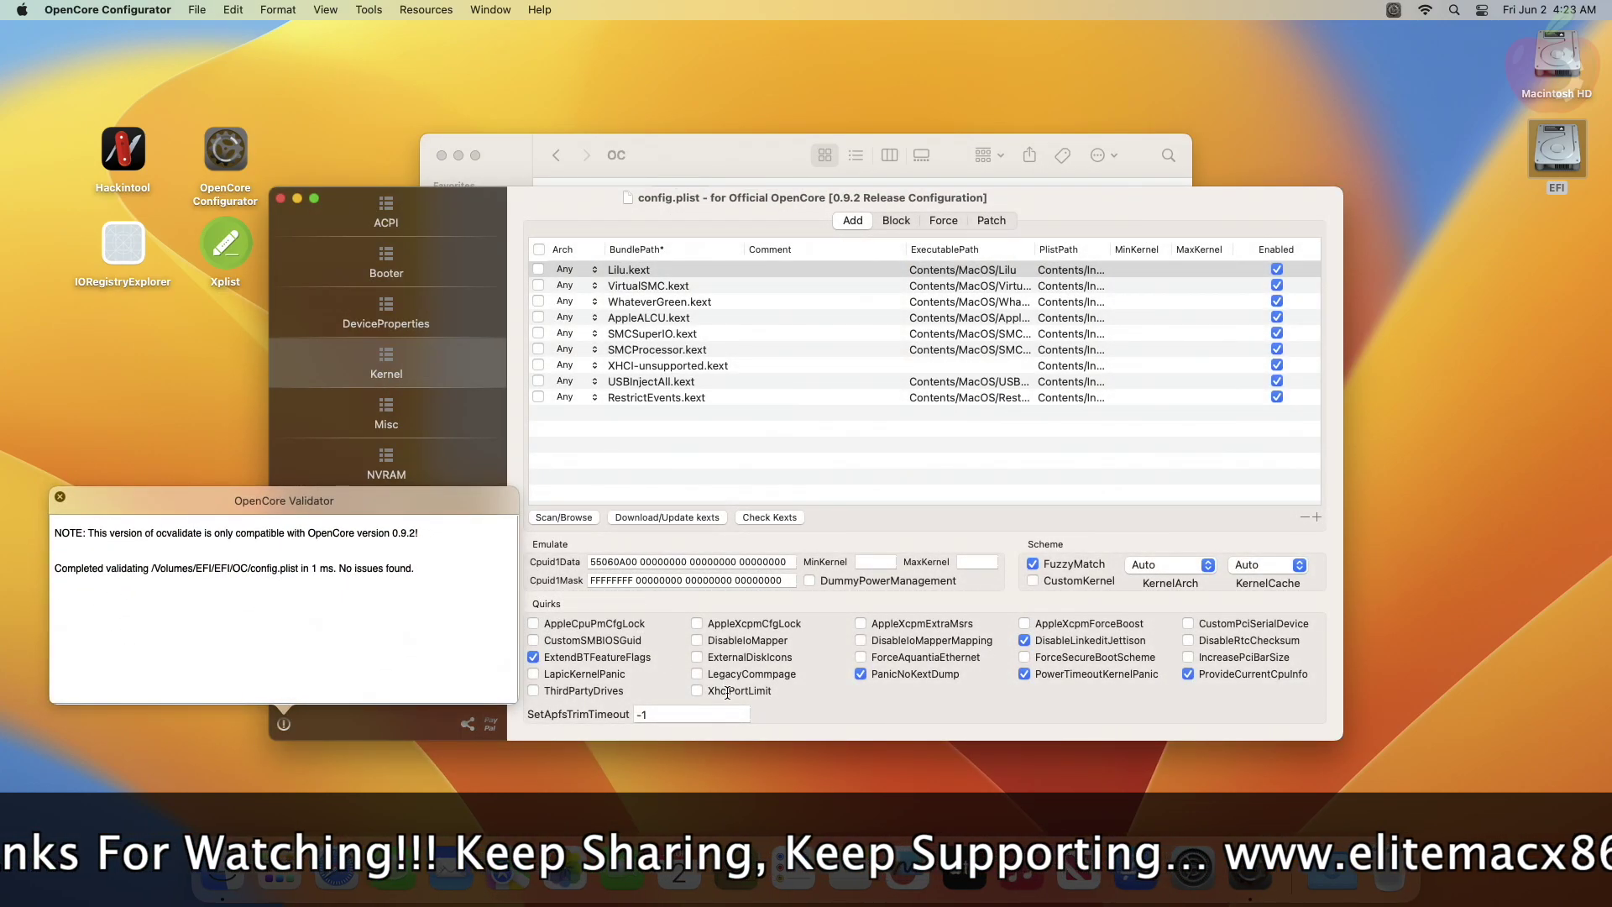
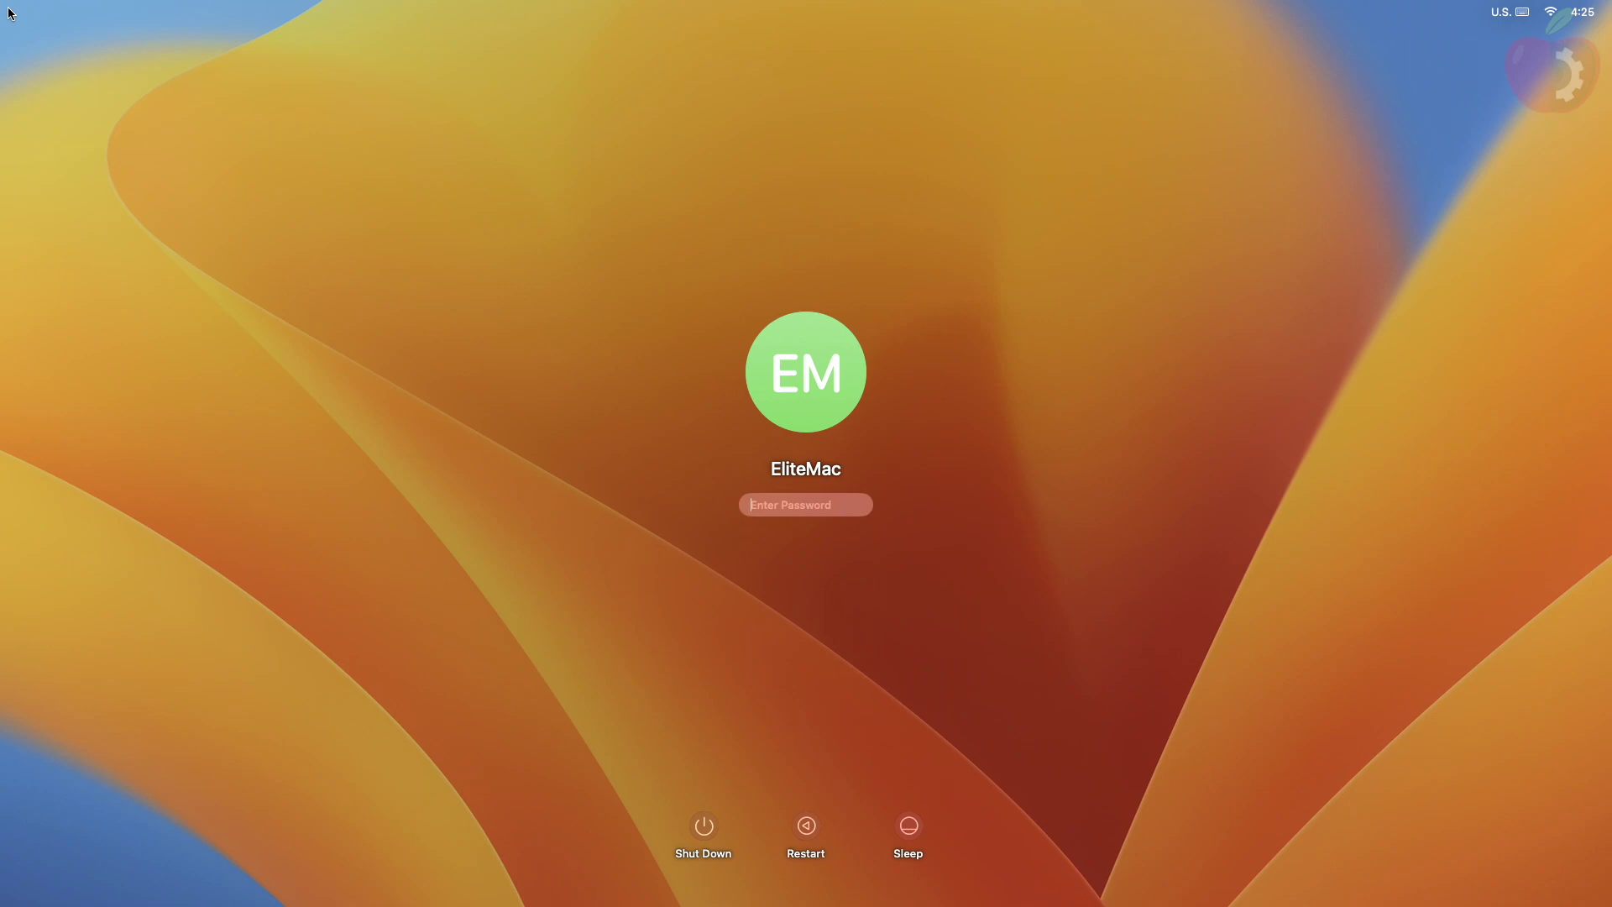
Step: Log in to macOS with the account password, then open Hackintool and show its USB port list
{"action": "type", "text": "•••••"}
{"action": "key", "text": "Return"}
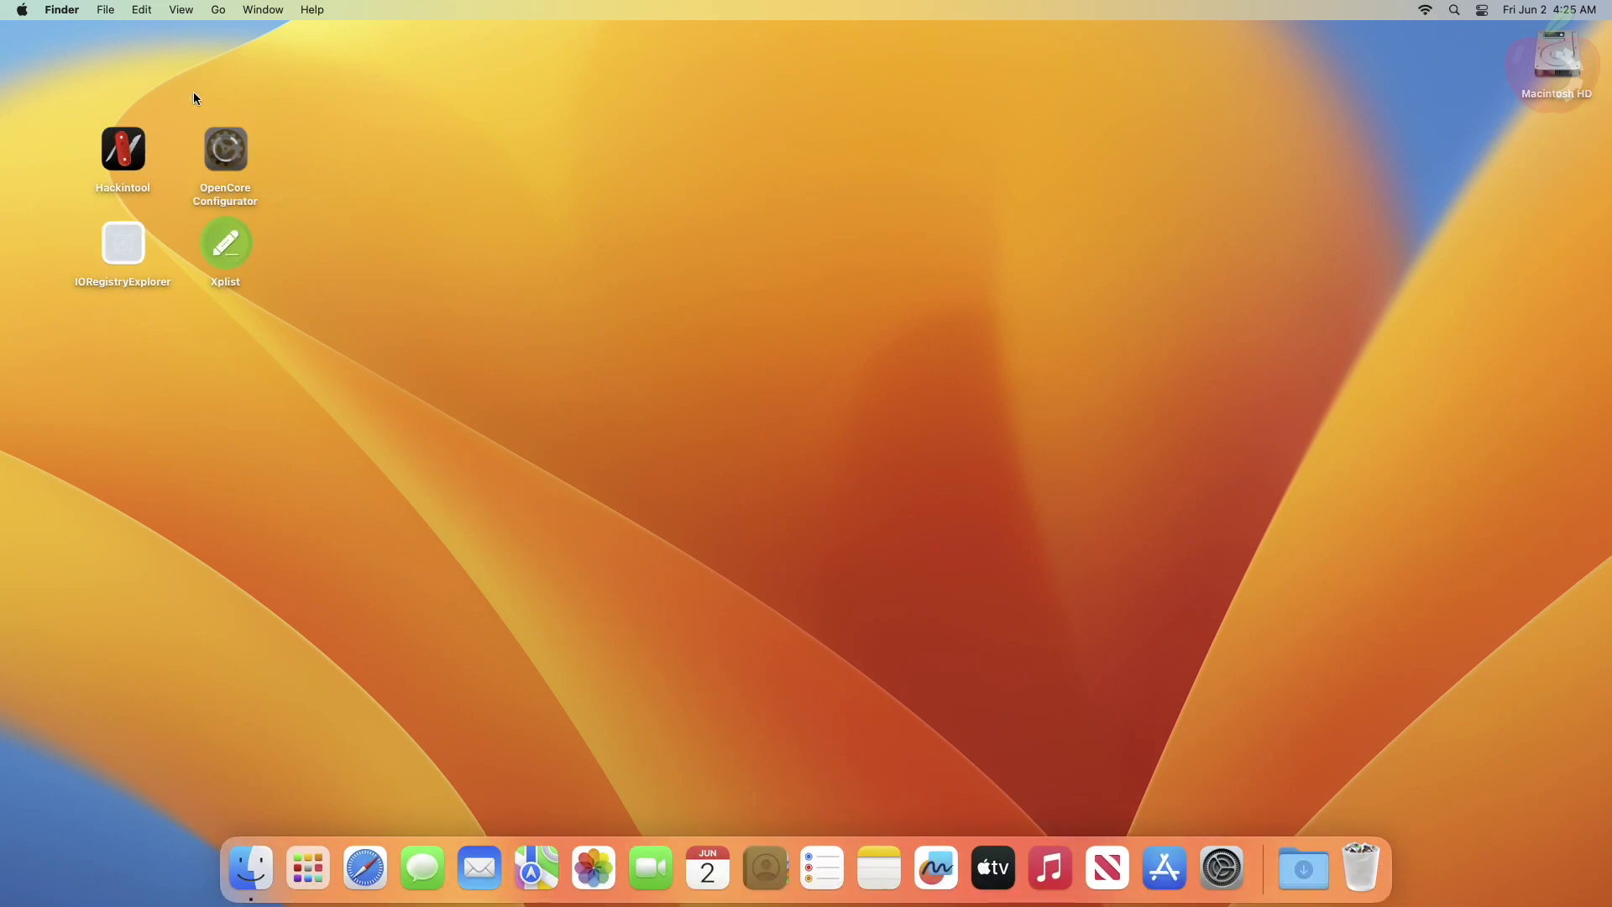
{"action": "right_click", "coordinate": [125, 155]}
{"action": "left_click", "coordinate": [138, 163]}
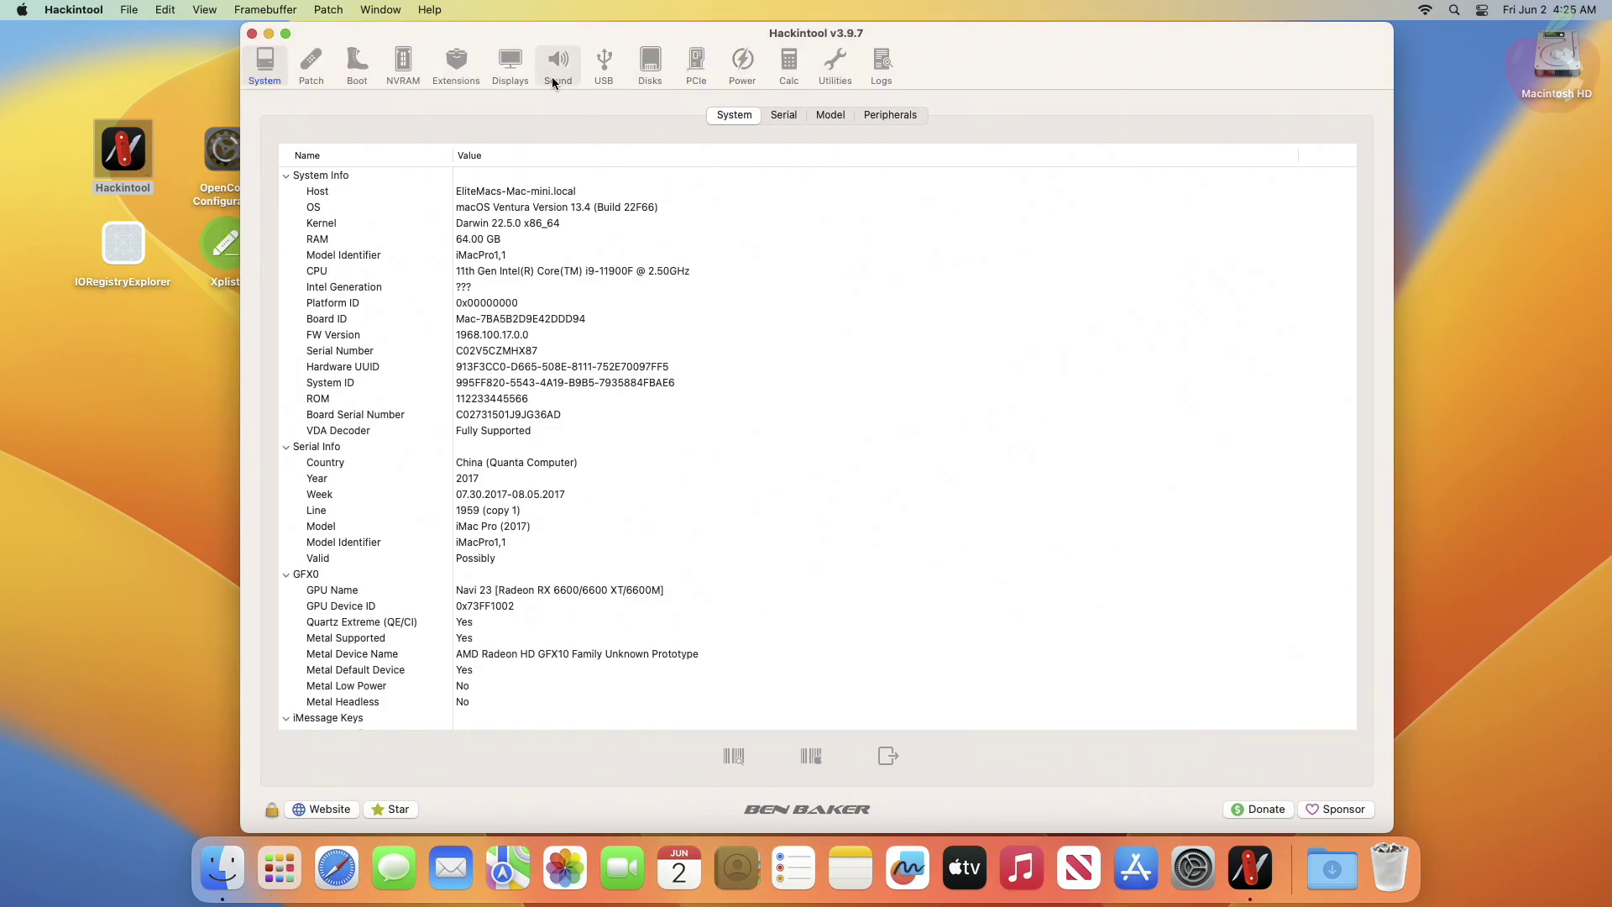
{"action": "left_click", "coordinate": [587, 67]}
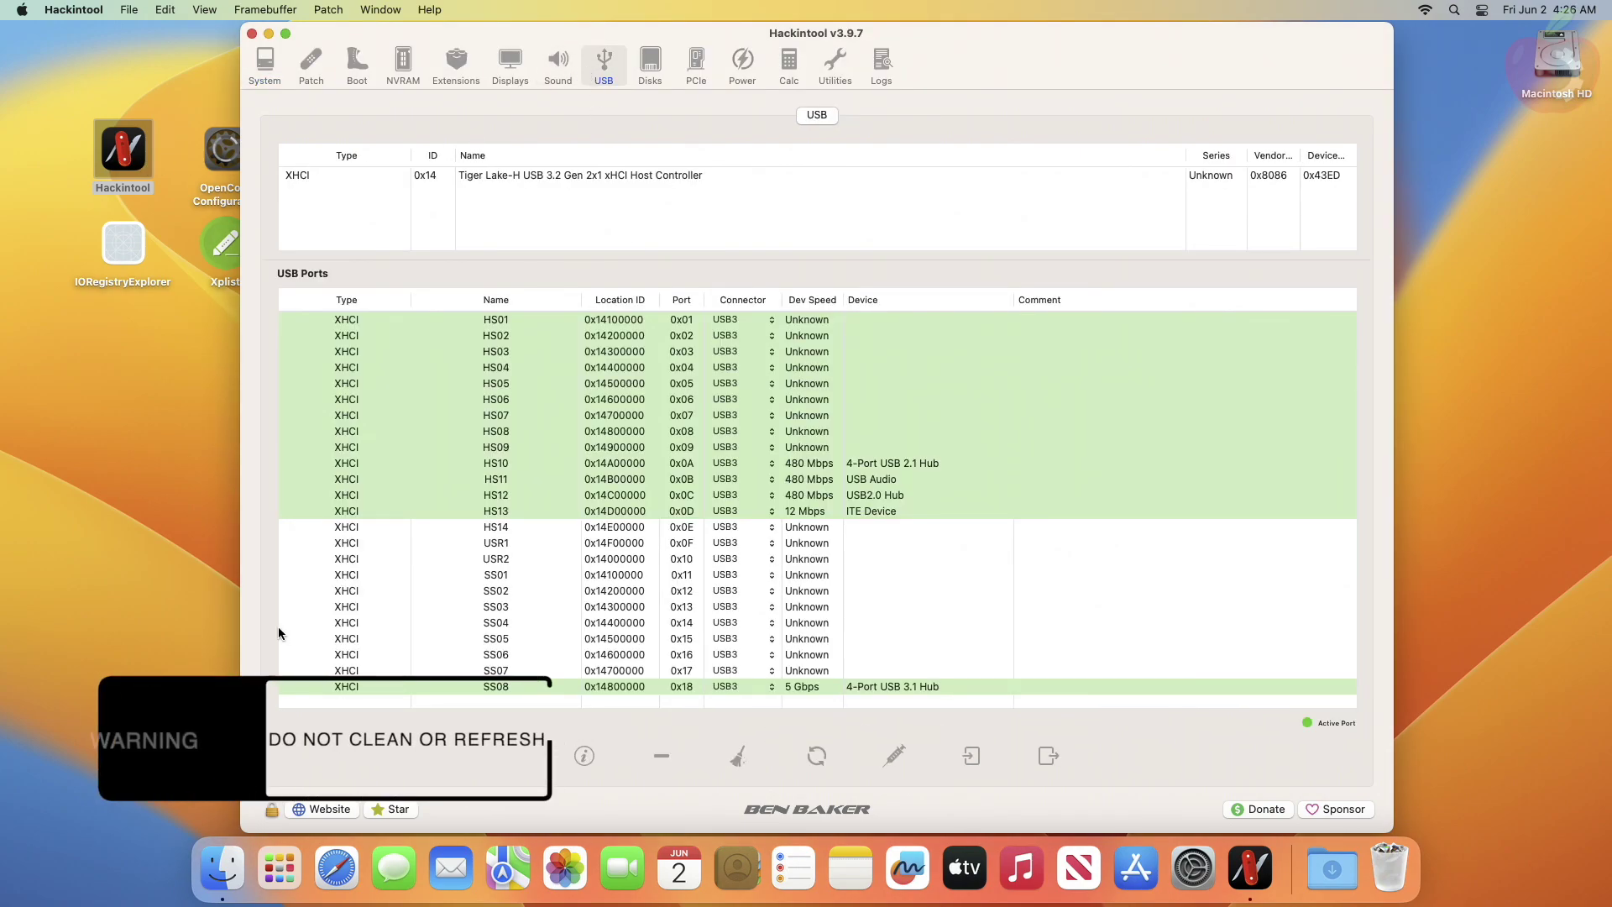
Step: Open IORegistryExplorer in split screen beside Hackintool and go to the XHCI@14 controller
{"action": "right_click", "coordinate": [140, 240]}
{"action": "left_click", "coordinate": [143, 241]}
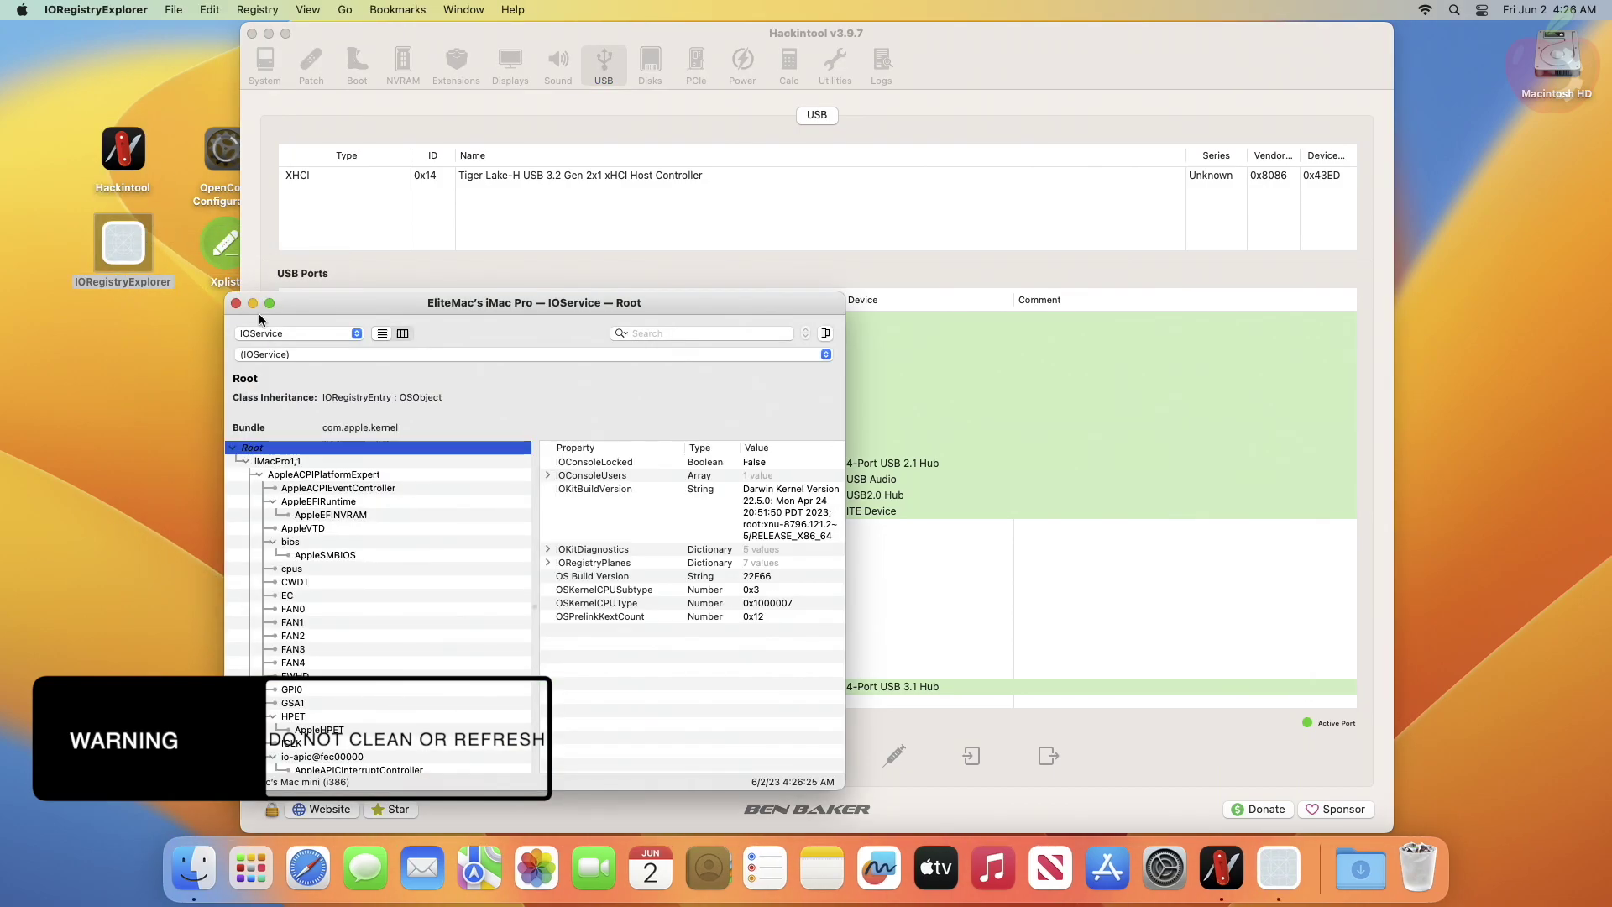
{"action": "mouse_move", "coordinate": [270, 303]}
{"action": "left_click", "coordinate": [288, 355]}
{"action": "left_click", "coordinate": [609, 19]}
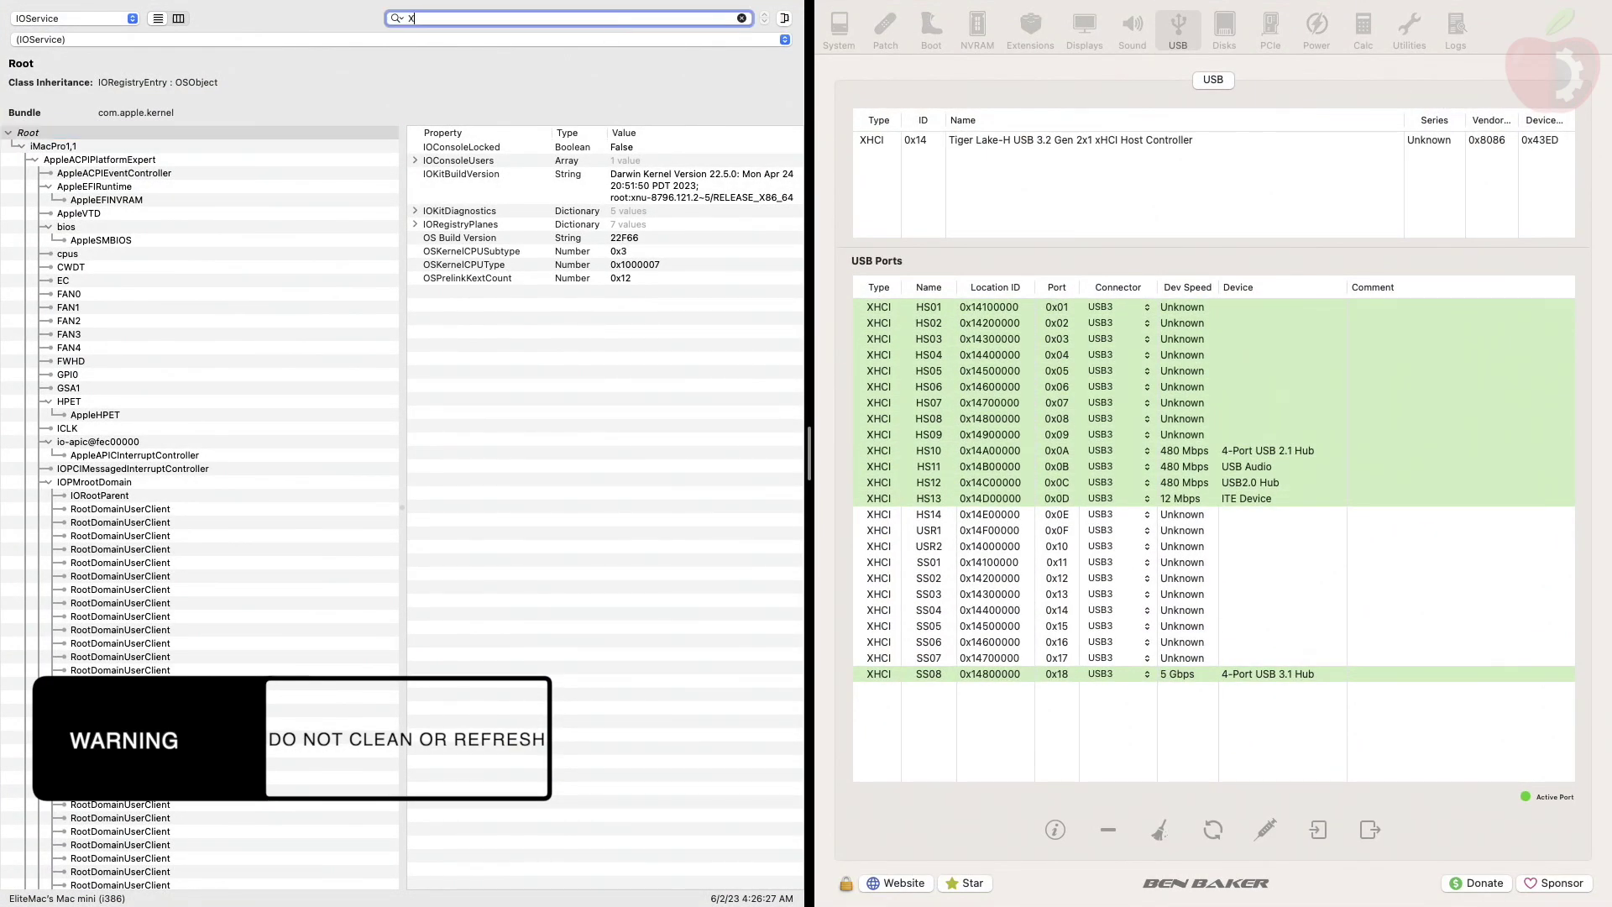
{"action": "key", "text": "BackSpace"}
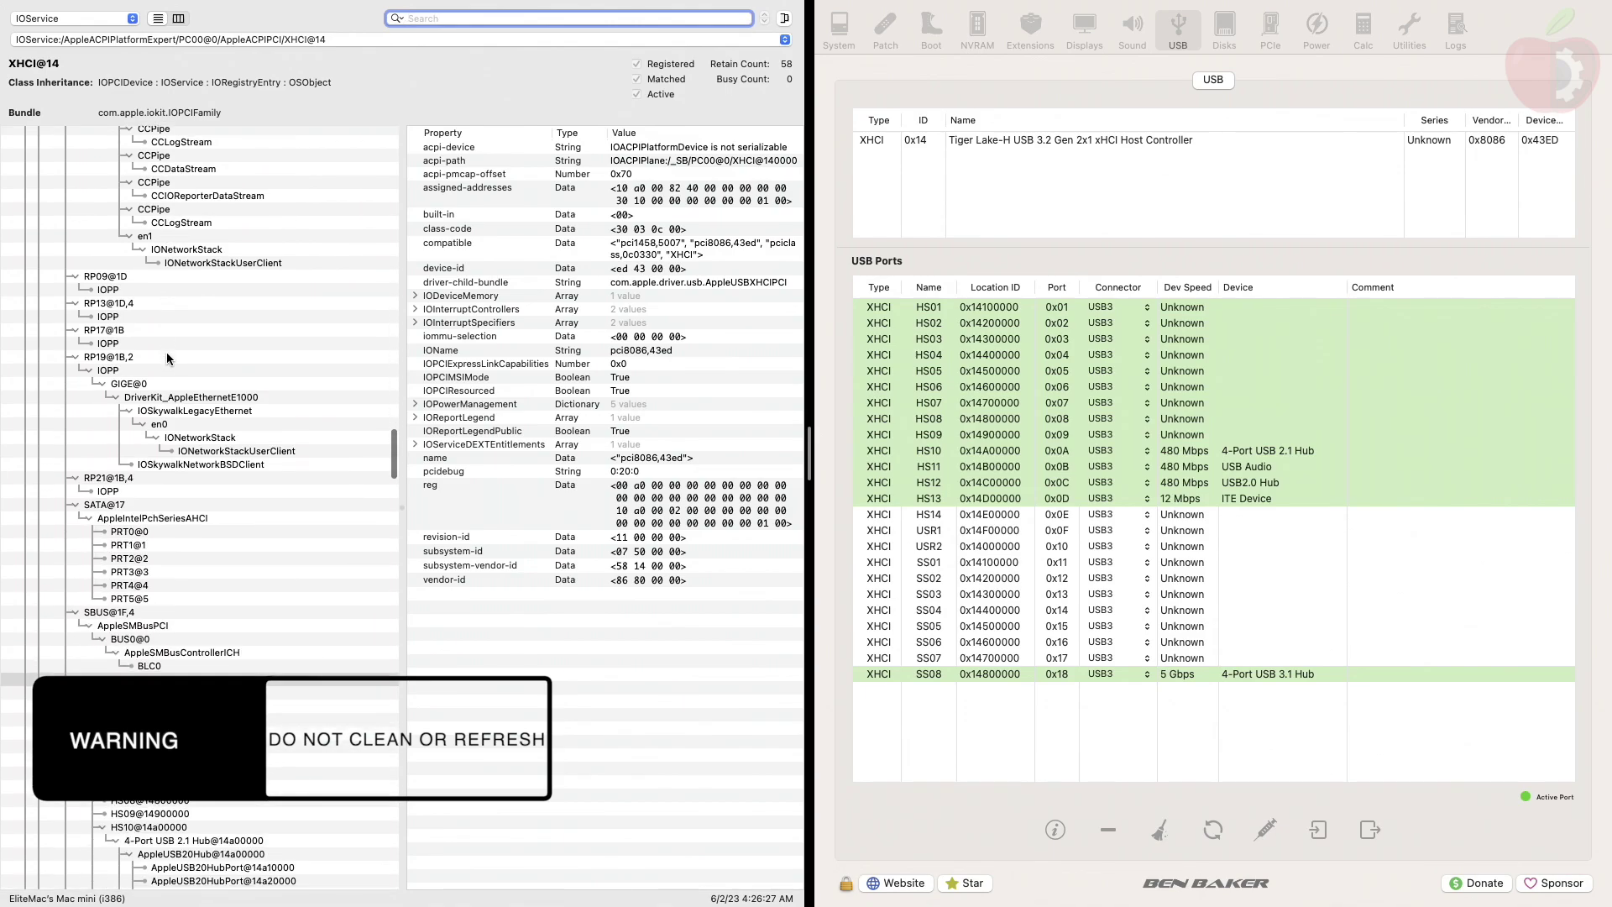
Step: Examine the XHCI@14 branch from HS01 through the SS ports down to USR2
{"action": "scroll", "coordinate": [168, 353], "scroll_direction": "down", "scroll_amount": 10}
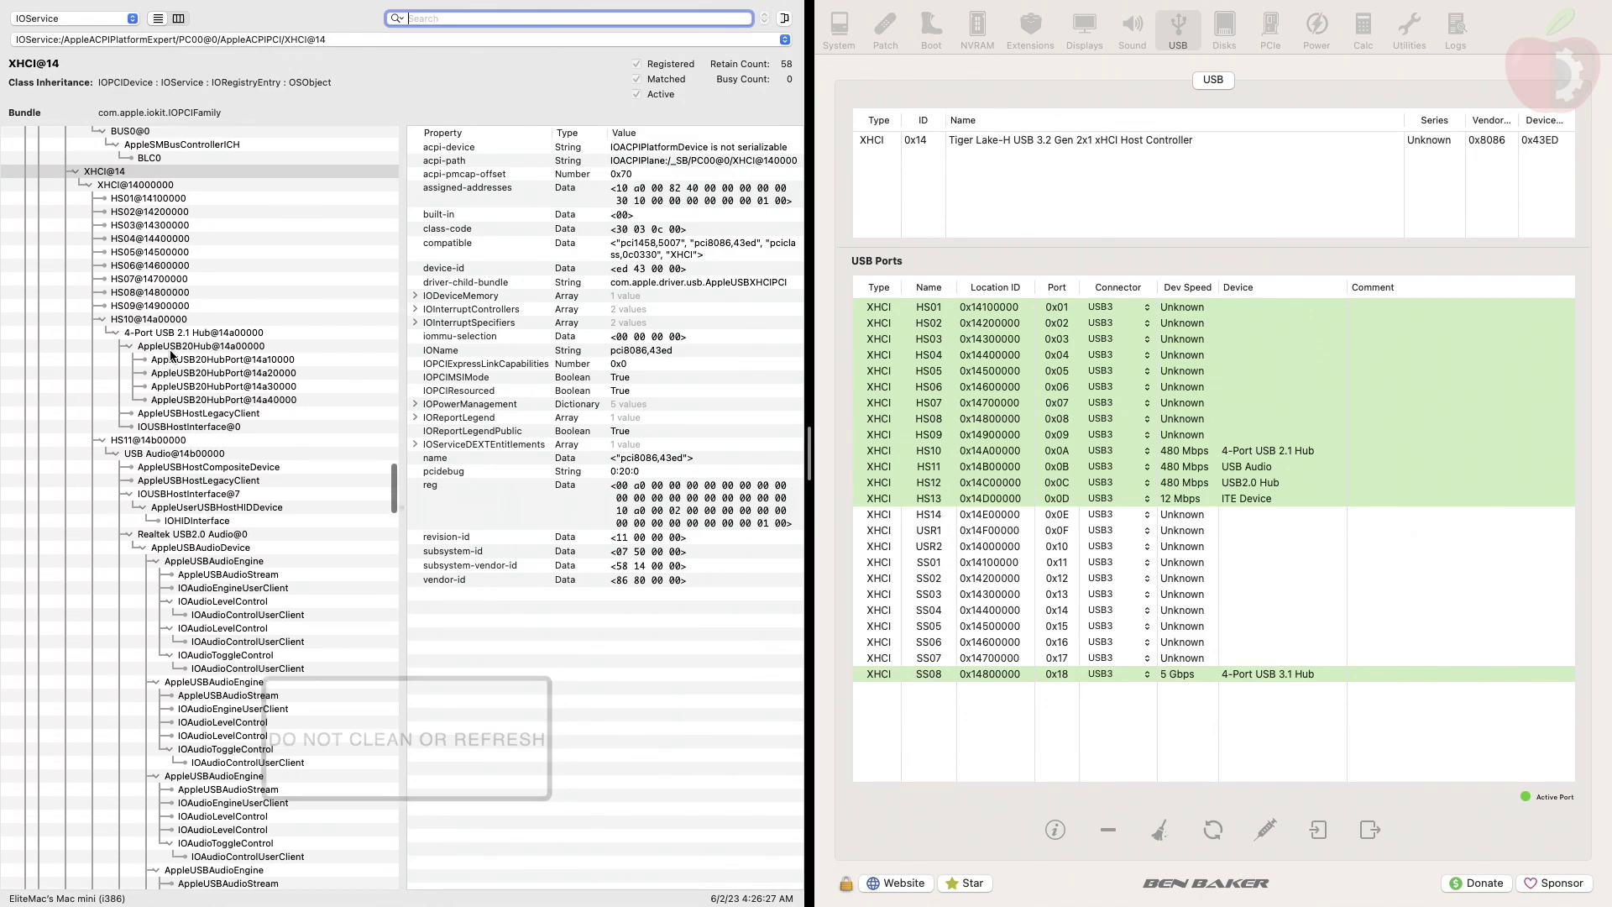
{"action": "scroll", "coordinate": [171, 355], "scroll_direction": "down", "scroll_amount": 15}
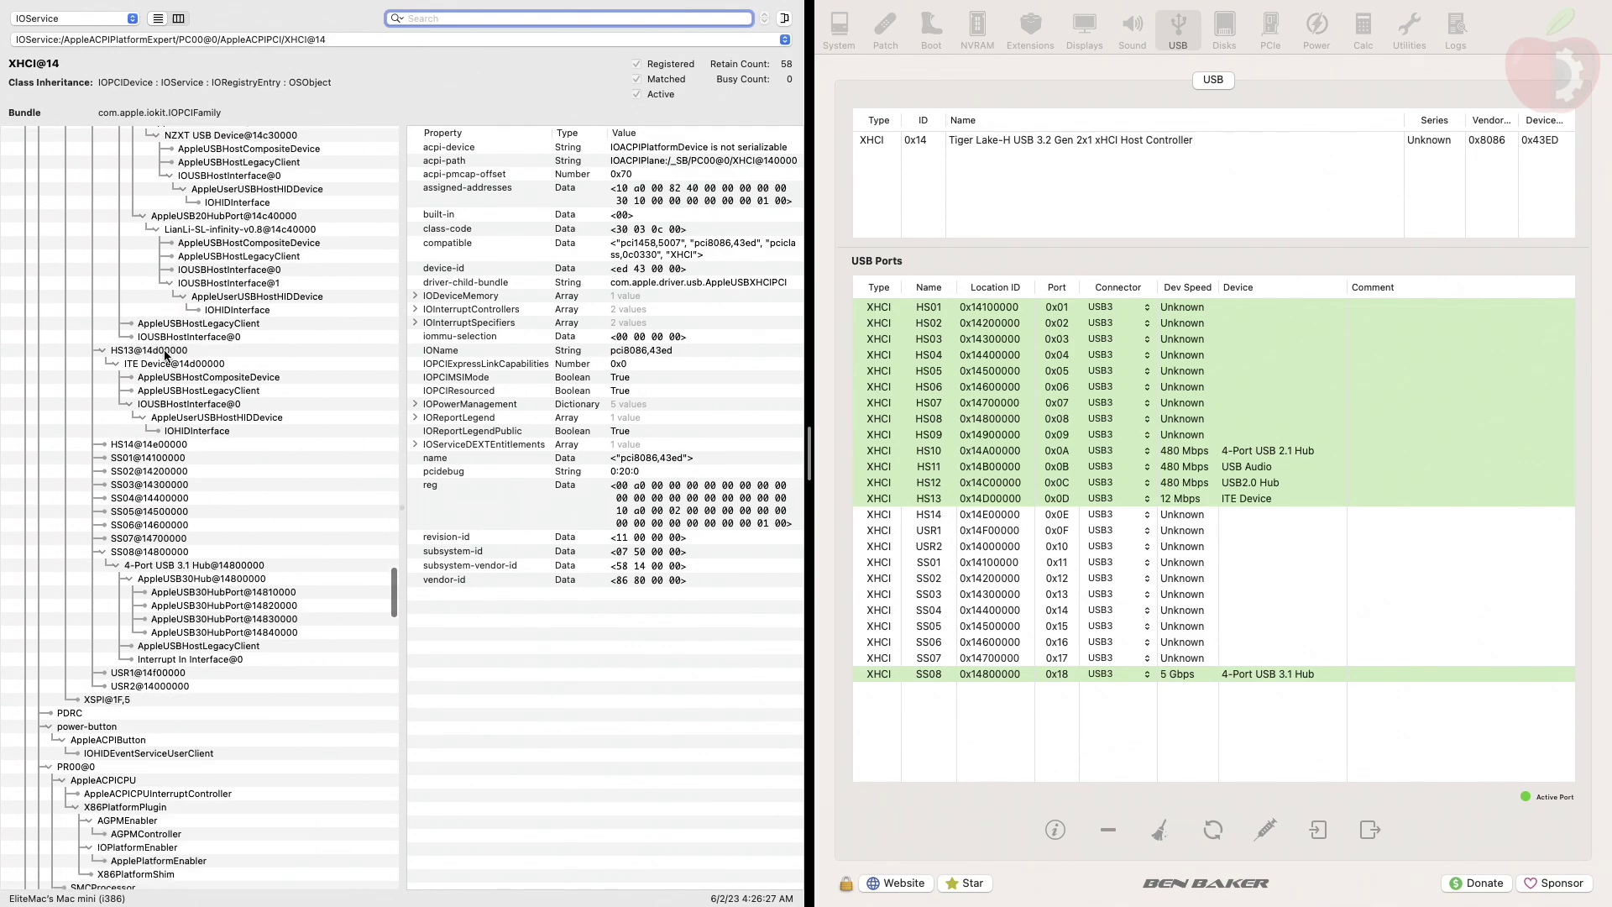
{"action": "scroll", "coordinate": [177, 384], "scroll_direction": "up", "scroll_amount": 1}
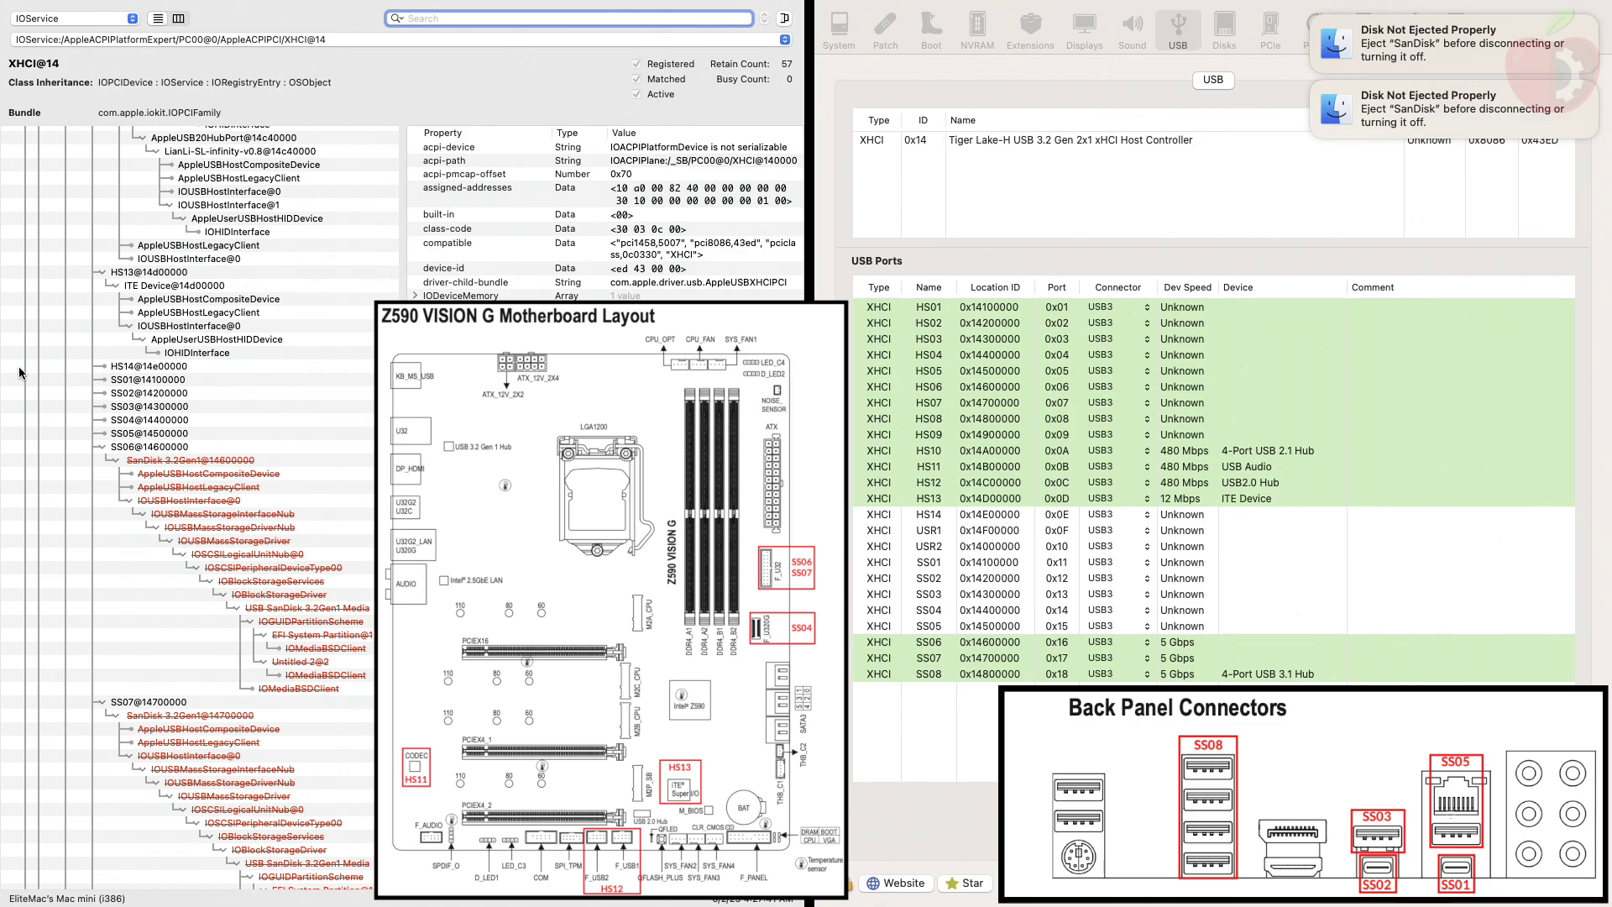
Step: Examine the SanDisk drive entries under SS06 and SS07
{"action": "scroll", "coordinate": [90, 390], "scroll_direction": "down", "scroll_amount": 5}
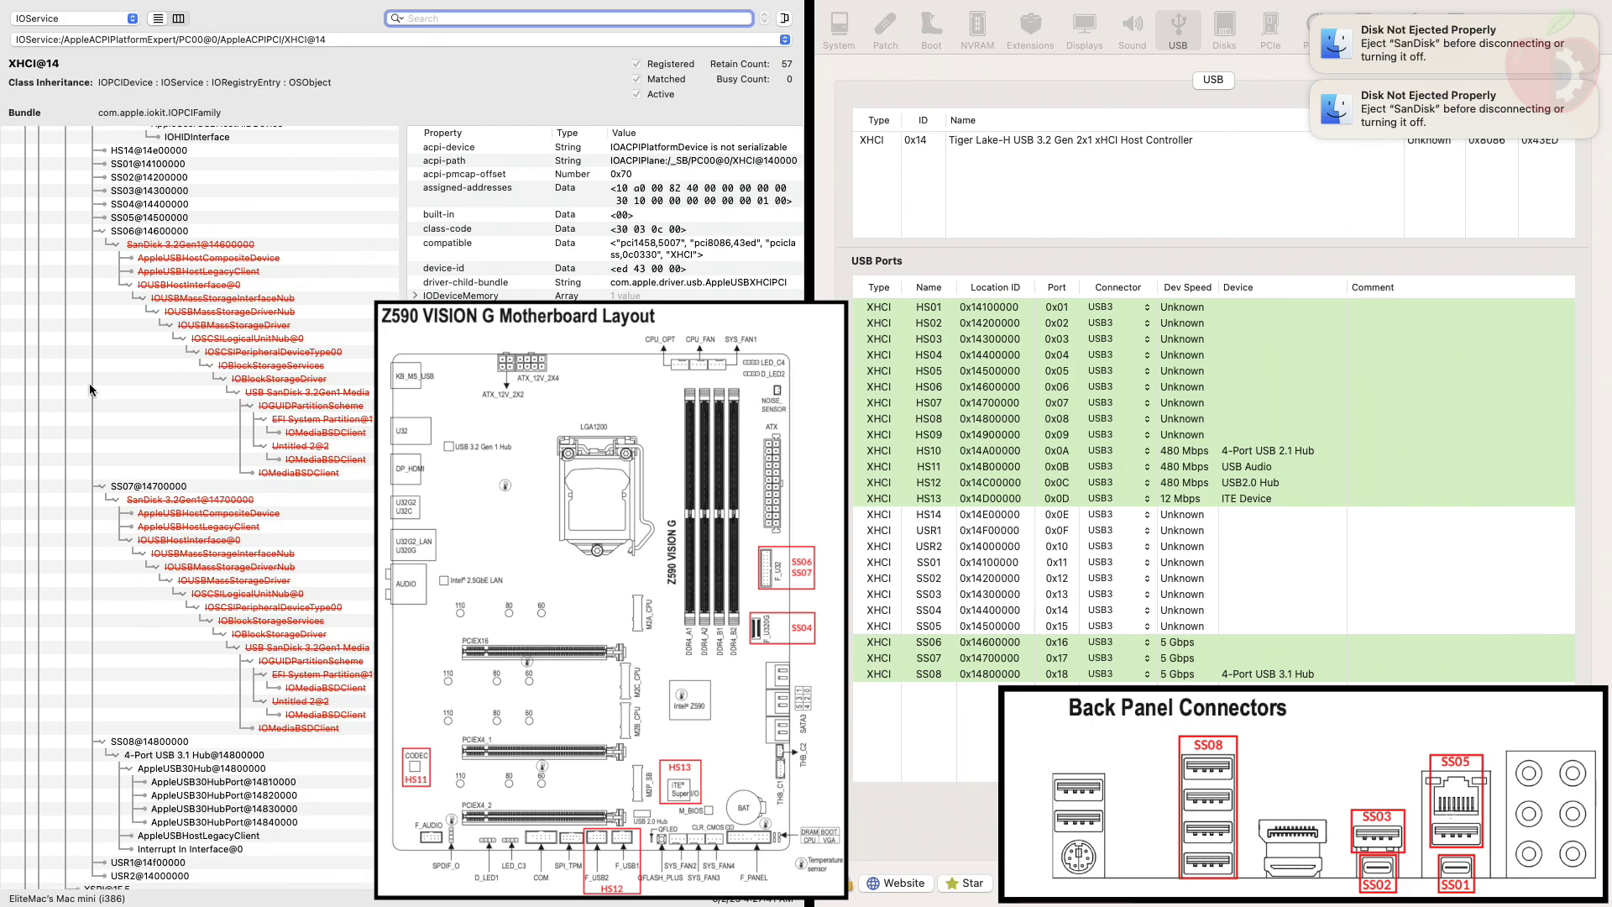
{"action": "scroll", "coordinate": [90, 389], "scroll_direction": "down", "scroll_amount": 6}
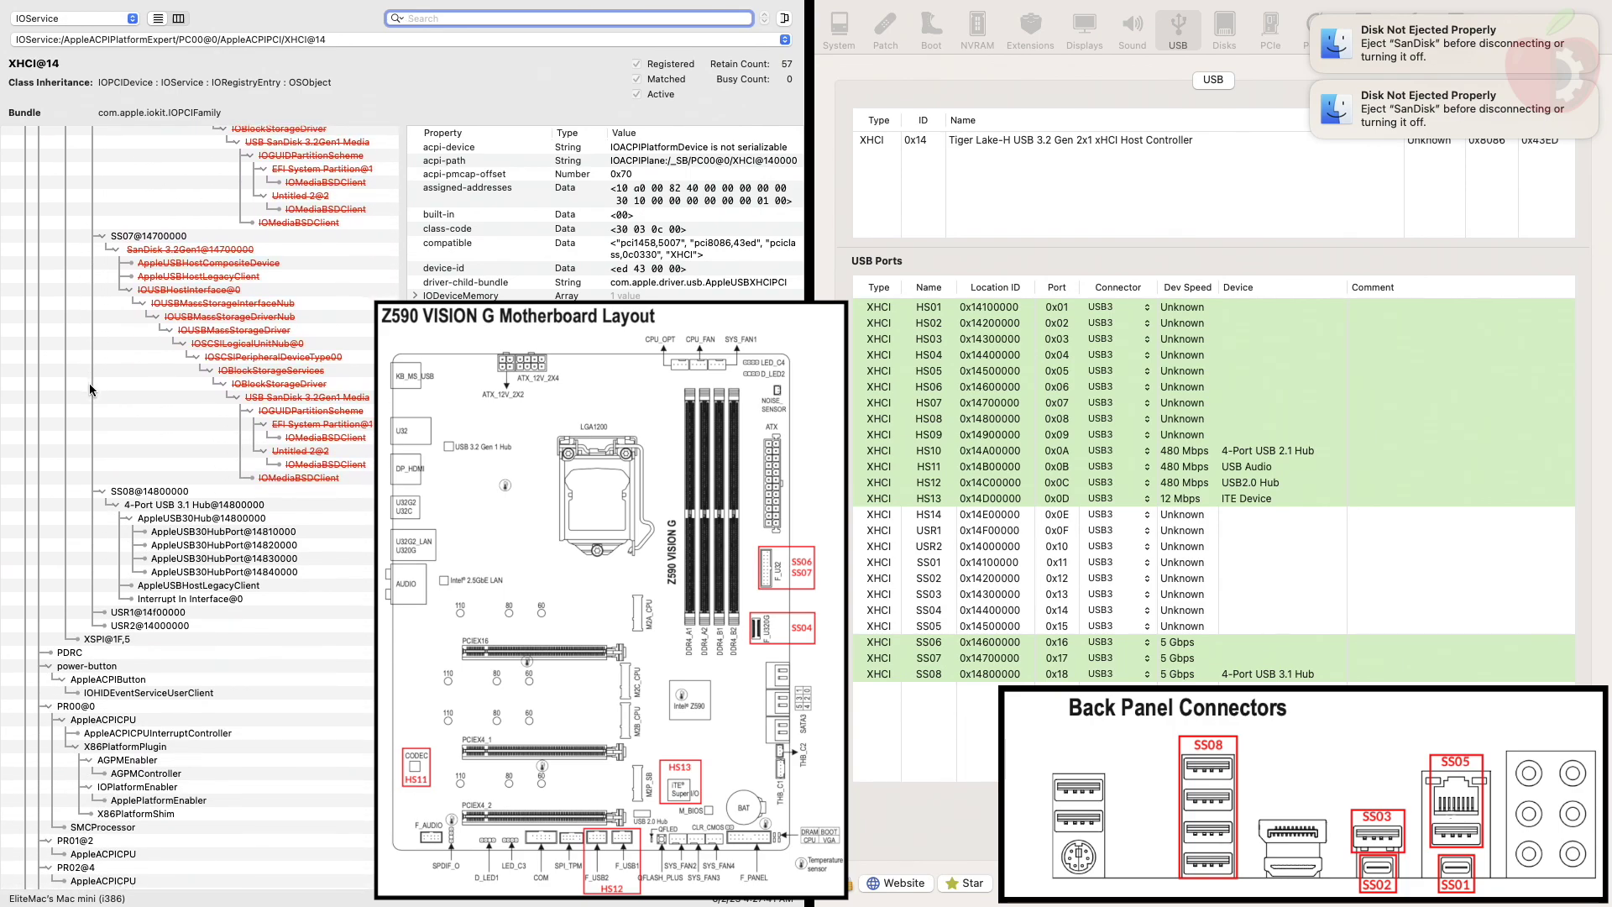
{"action": "scroll", "coordinate": [90, 390], "scroll_direction": "up", "scroll_amount": 10}
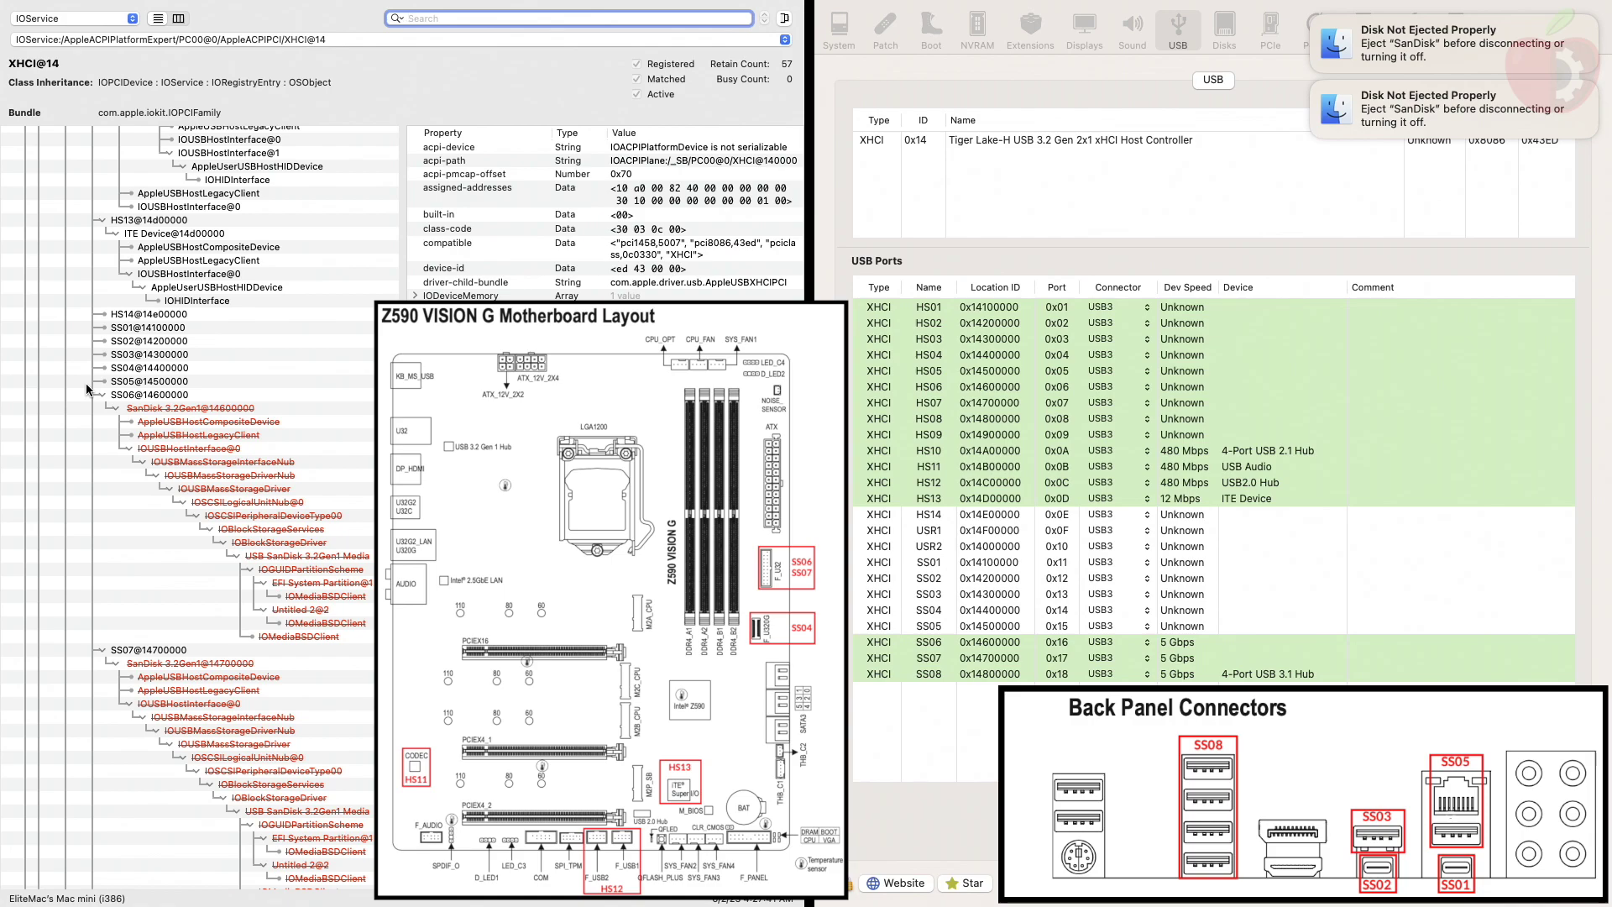
{"action": "scroll", "coordinate": [87, 389], "scroll_direction": "down", "scroll_amount": 5}
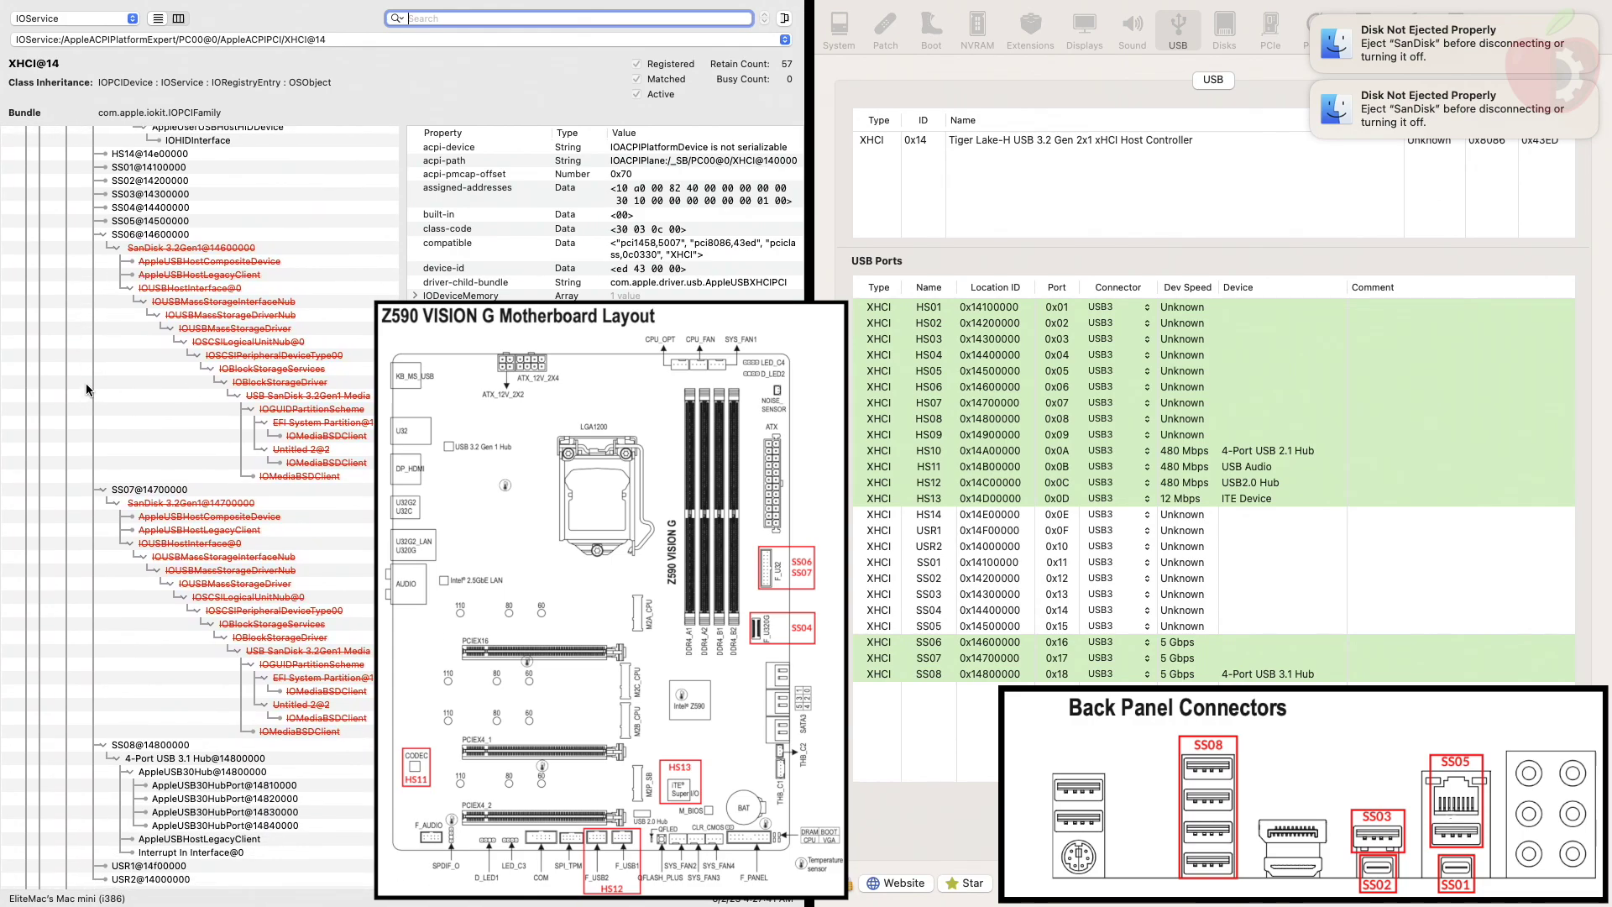
{"action": "scroll", "coordinate": [88, 389], "scroll_direction": "up", "scroll_amount": 1}
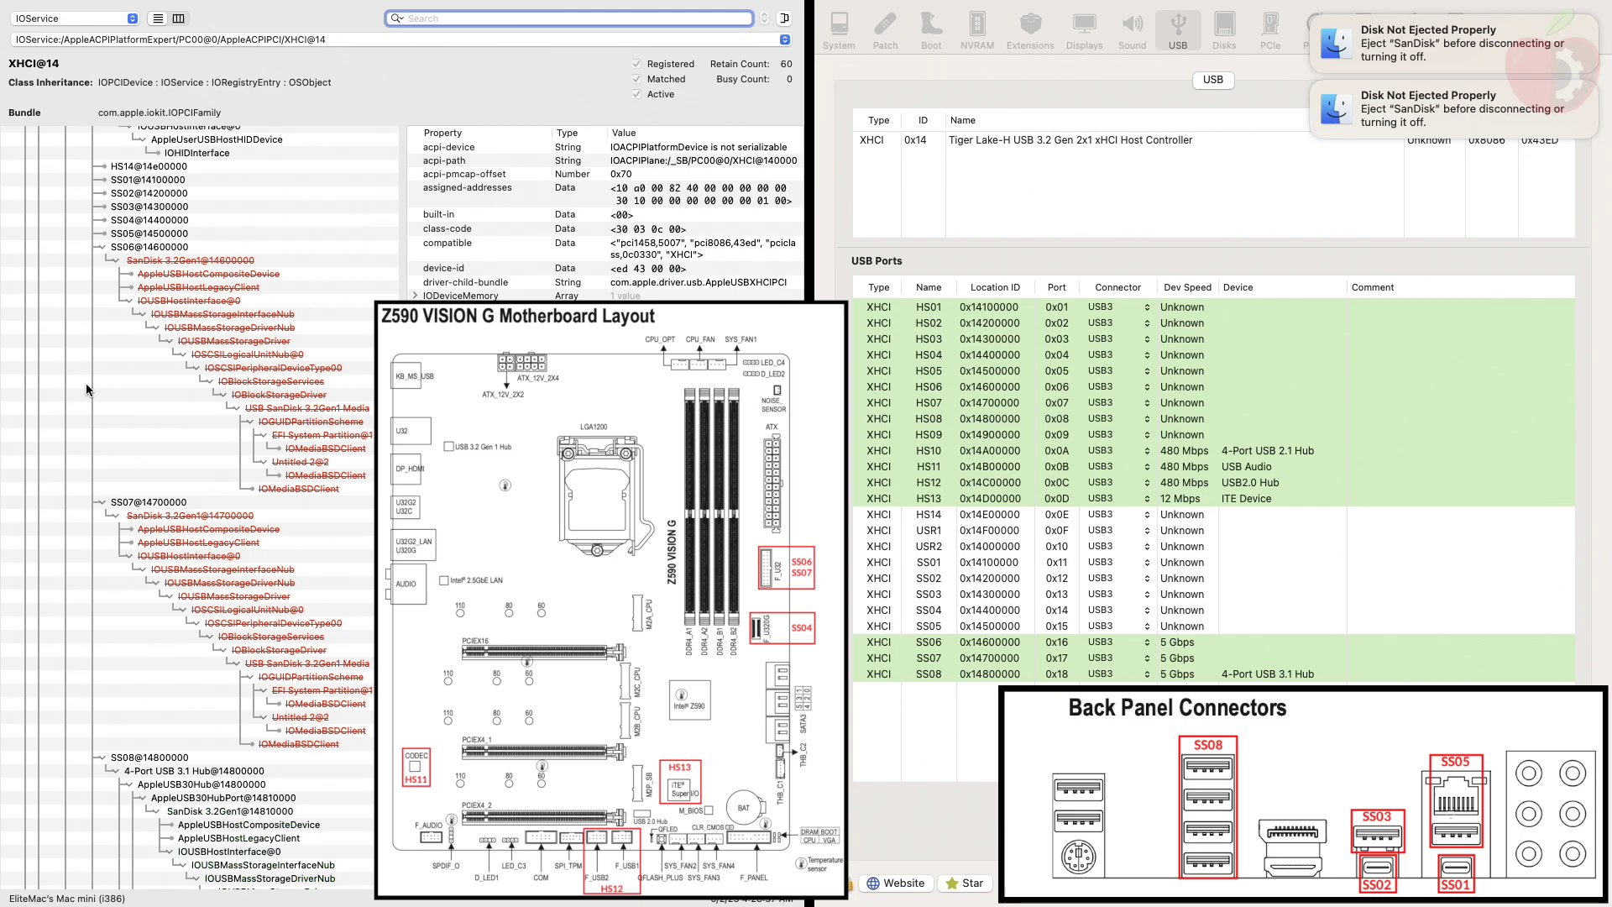
Step: Examine the SanDisk drive entry under the first port of the SS08 hub, down to USR2
{"action": "scroll", "coordinate": [85, 383], "scroll_direction": "down", "scroll_amount": 3}
{"action": "scroll", "coordinate": [87, 388], "scroll_direction": "down", "scroll_amount": 3}
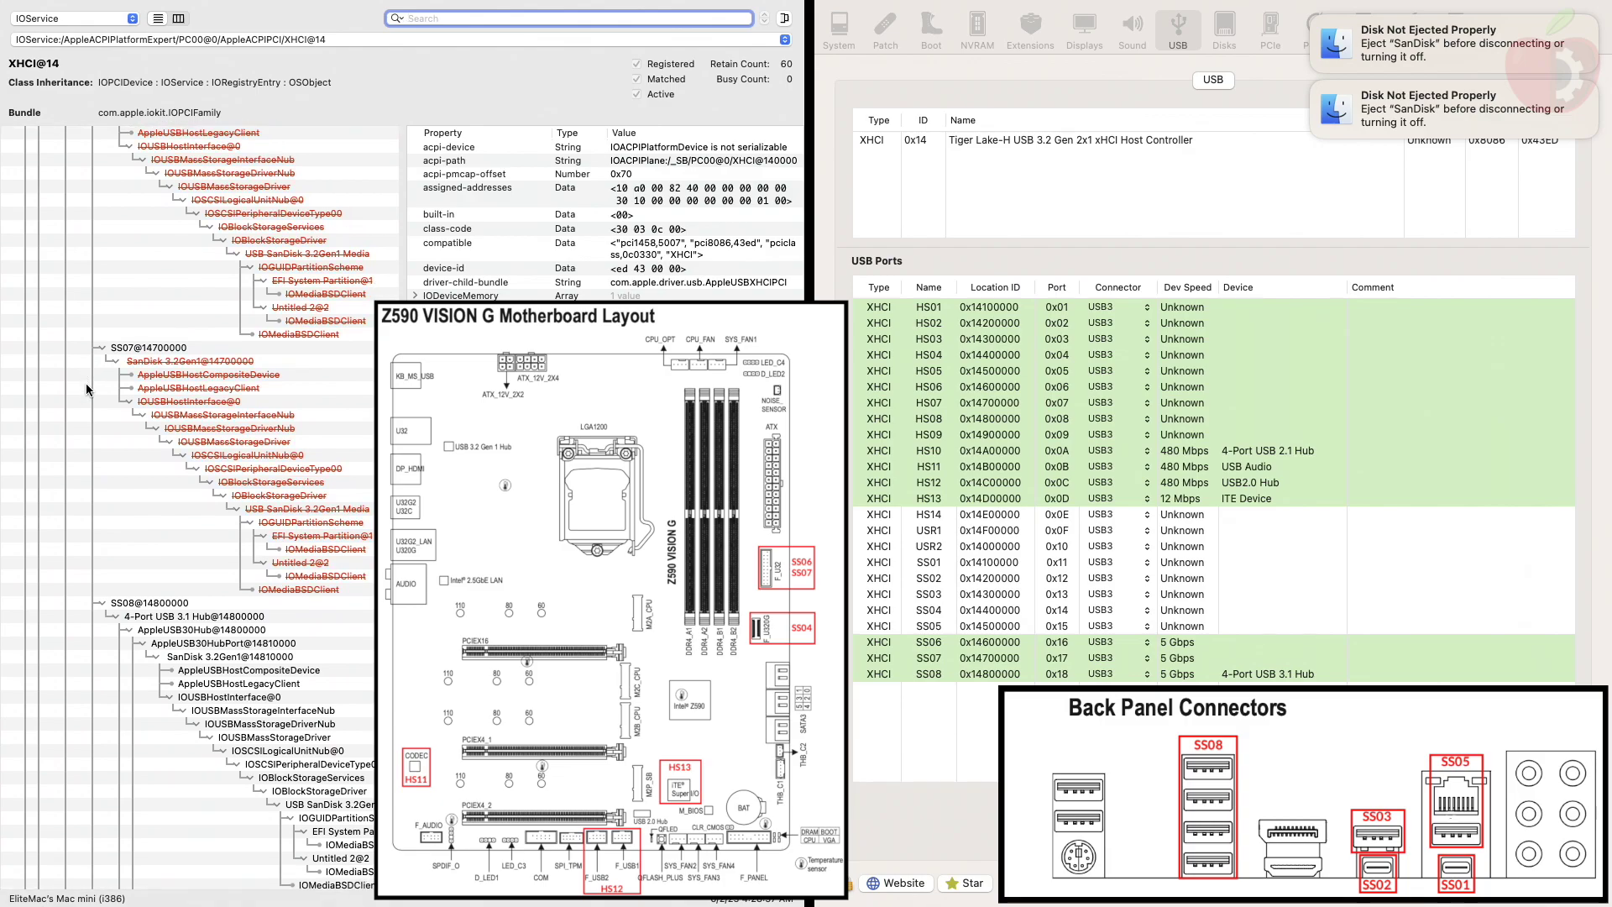
{"action": "scroll", "coordinate": [87, 389], "scroll_direction": "down", "scroll_amount": 3}
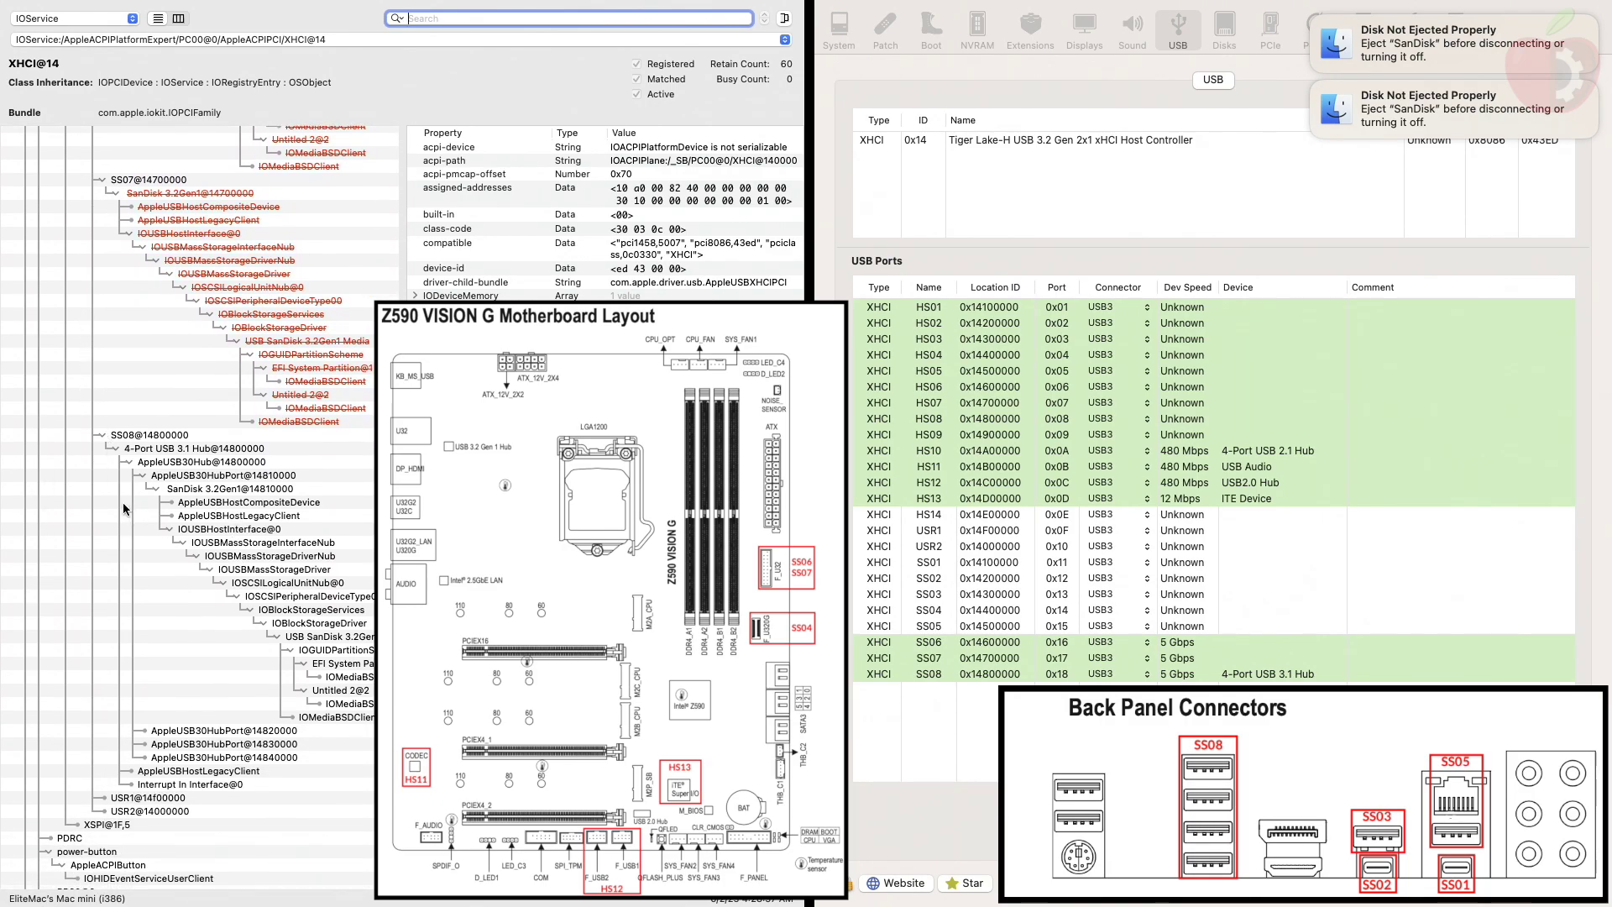
{"action": "scroll", "coordinate": [119, 503], "scroll_direction": "down", "scroll_amount": 2}
{"action": "scroll", "coordinate": [120, 508], "scroll_direction": "down", "scroll_amount": 1}
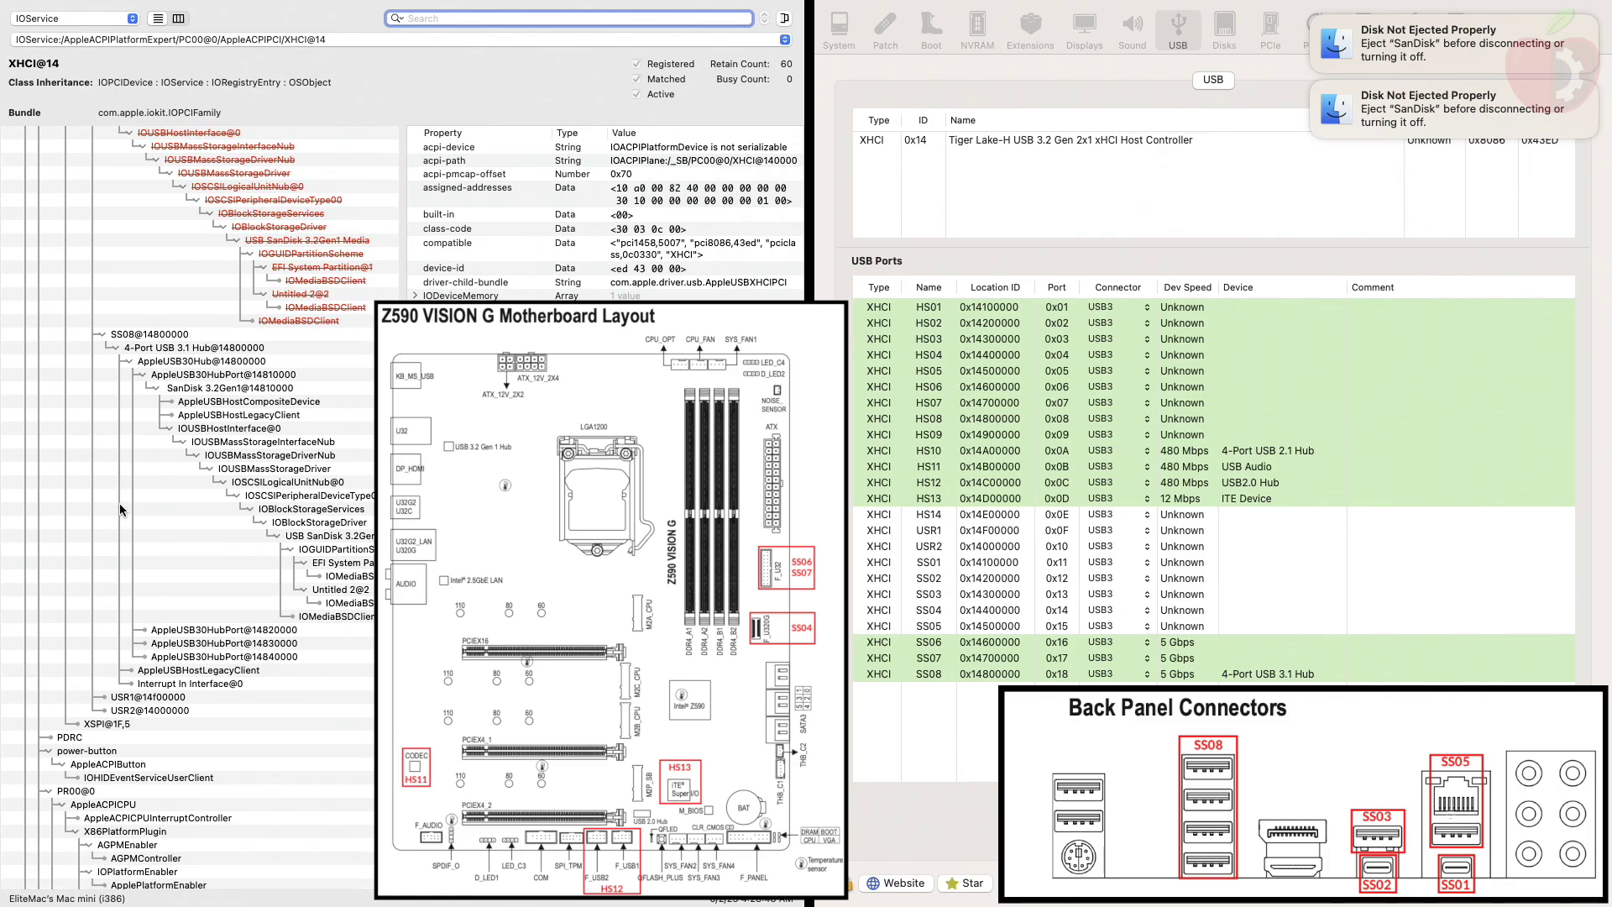
{"action": "scroll", "coordinate": [119, 502], "scroll_direction": "down", "scroll_amount": 4}
{"action": "scroll", "coordinate": [119, 502], "scroll_direction": "right", "scroll_amount": 1}
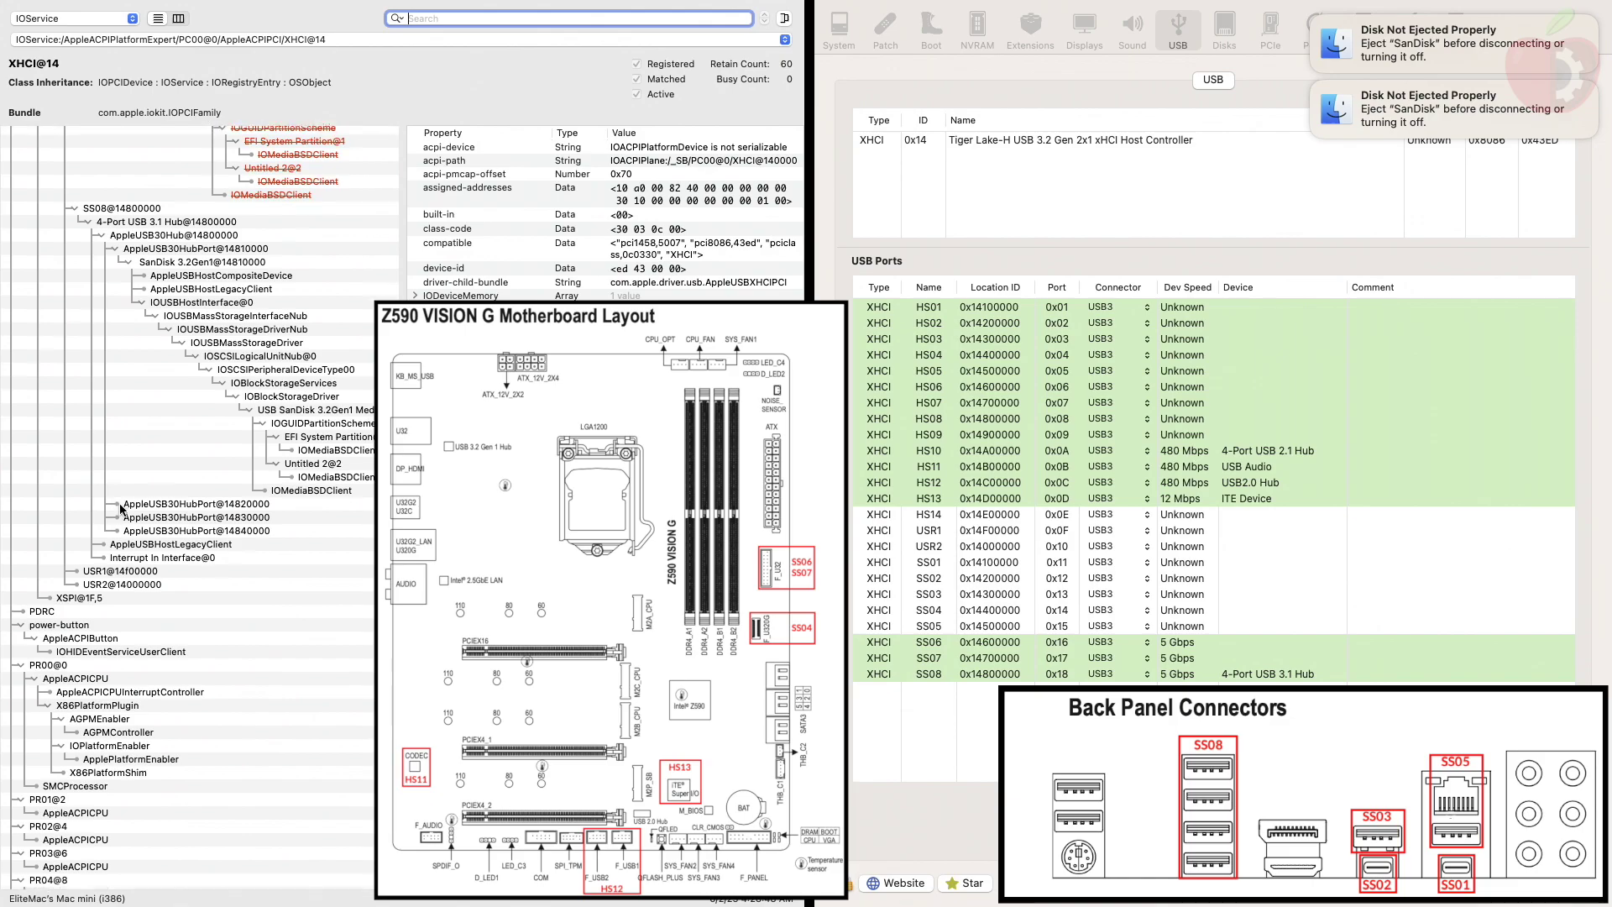
{"action": "scroll", "coordinate": [120, 509], "scroll_direction": "down", "scroll_amount": 3}
{"action": "scroll", "coordinate": [120, 508], "scroll_direction": "right", "scroll_amount": 1}
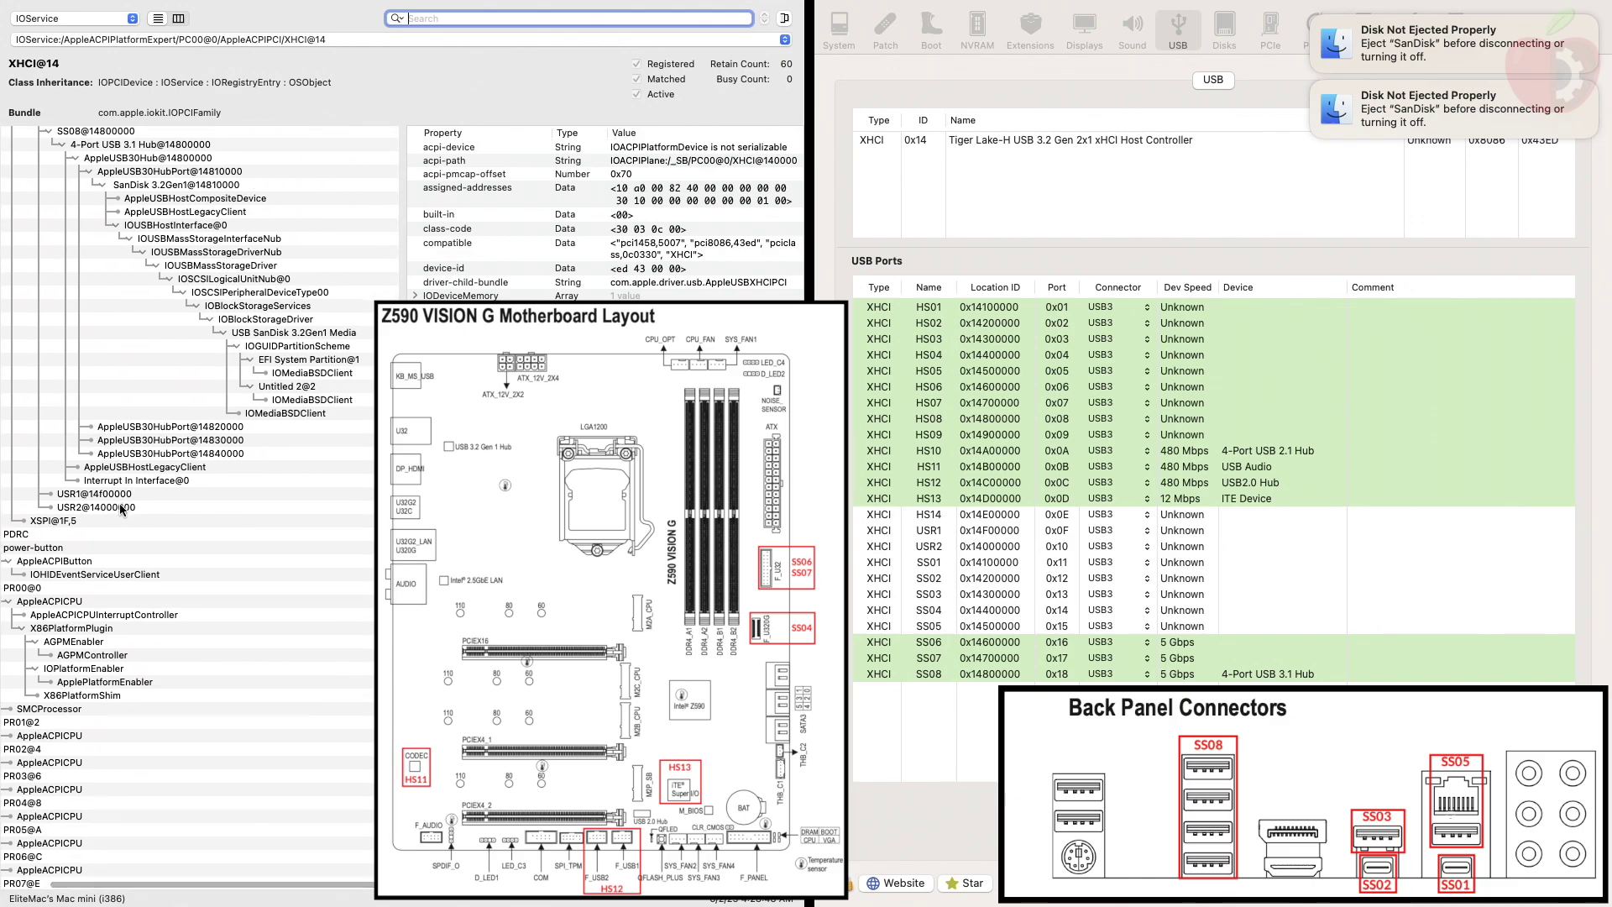
Step: Examine the SanDisk drive entries under the SS08 hub's further ports and under SS03
{"action": "scroll", "coordinate": [120, 509], "scroll_direction": "left", "scroll_amount": 2}
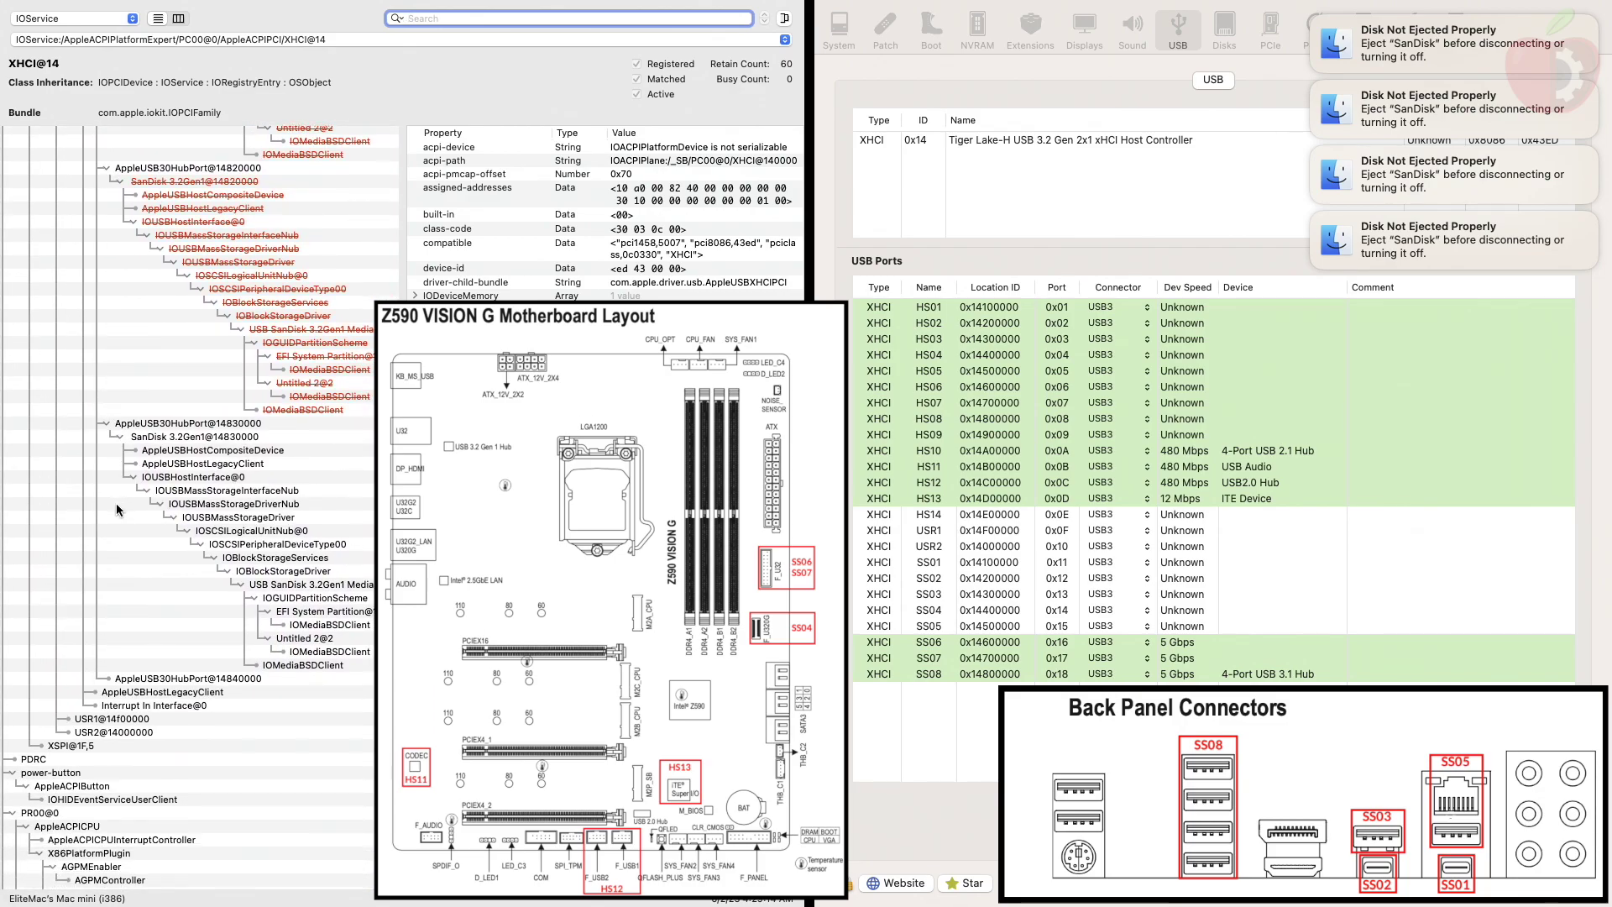
{"action": "scroll", "coordinate": [99, 506], "scroll_direction": "down", "scroll_amount": 3}
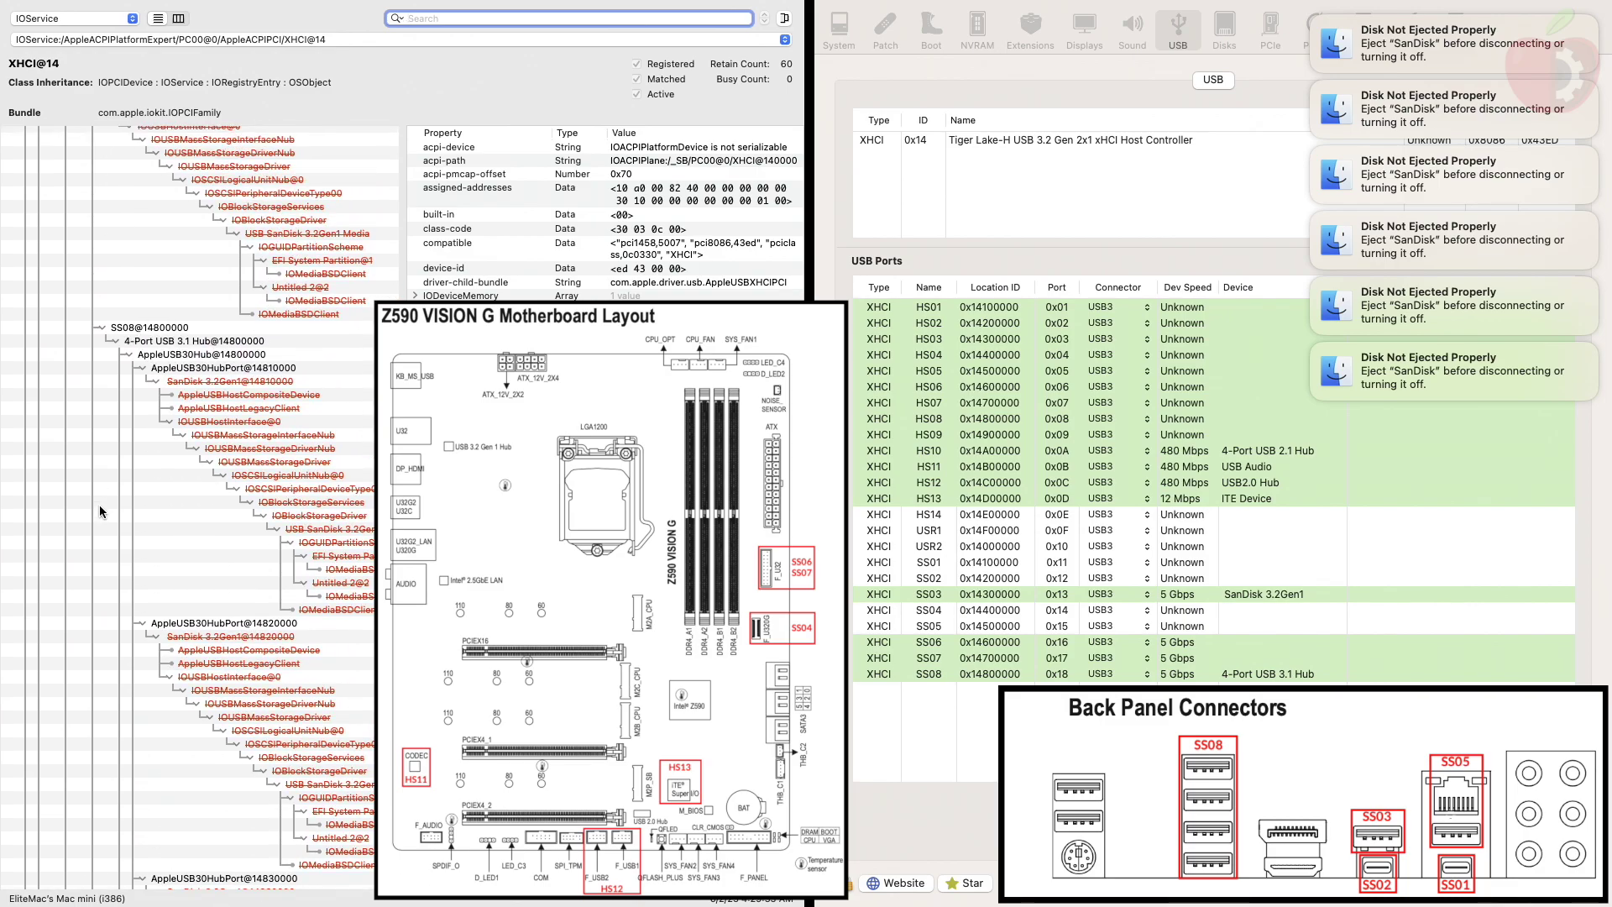
{"action": "scroll", "coordinate": [100, 511], "scroll_direction": "up", "scroll_amount": 15}
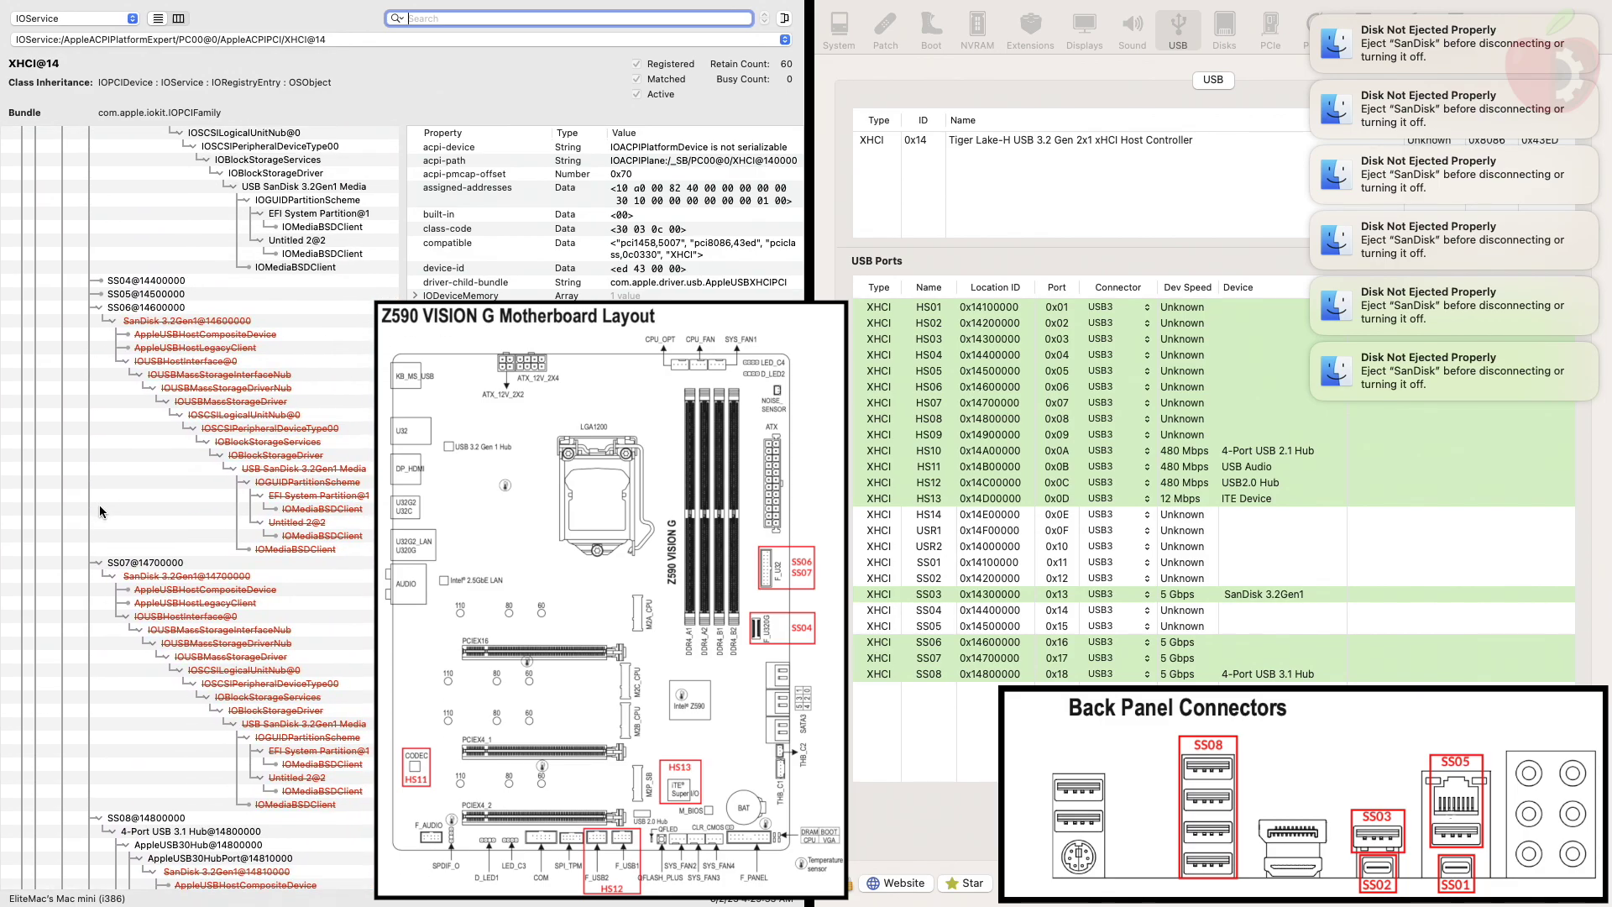
{"action": "scroll", "coordinate": [100, 511], "scroll_direction": "up", "scroll_amount": 10}
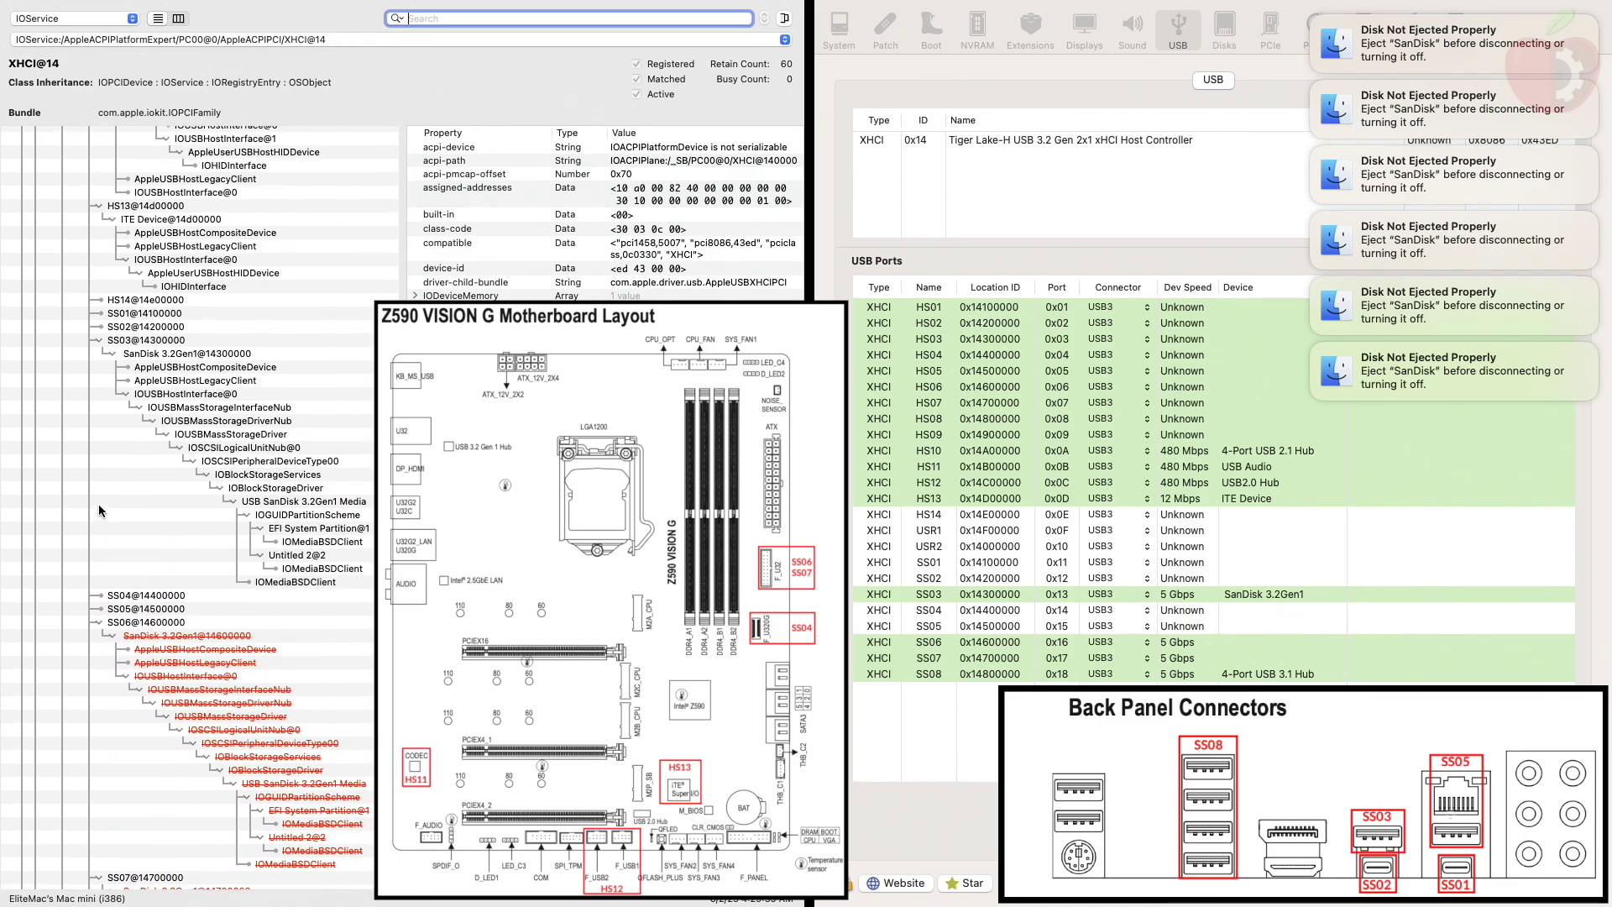
Step: Examine the SanDisk drive entries under SS05 and SS04 in the XHCI@14 branch
{"action": "scroll", "coordinate": [91, 502], "scroll_direction": "up", "scroll_amount": 3}
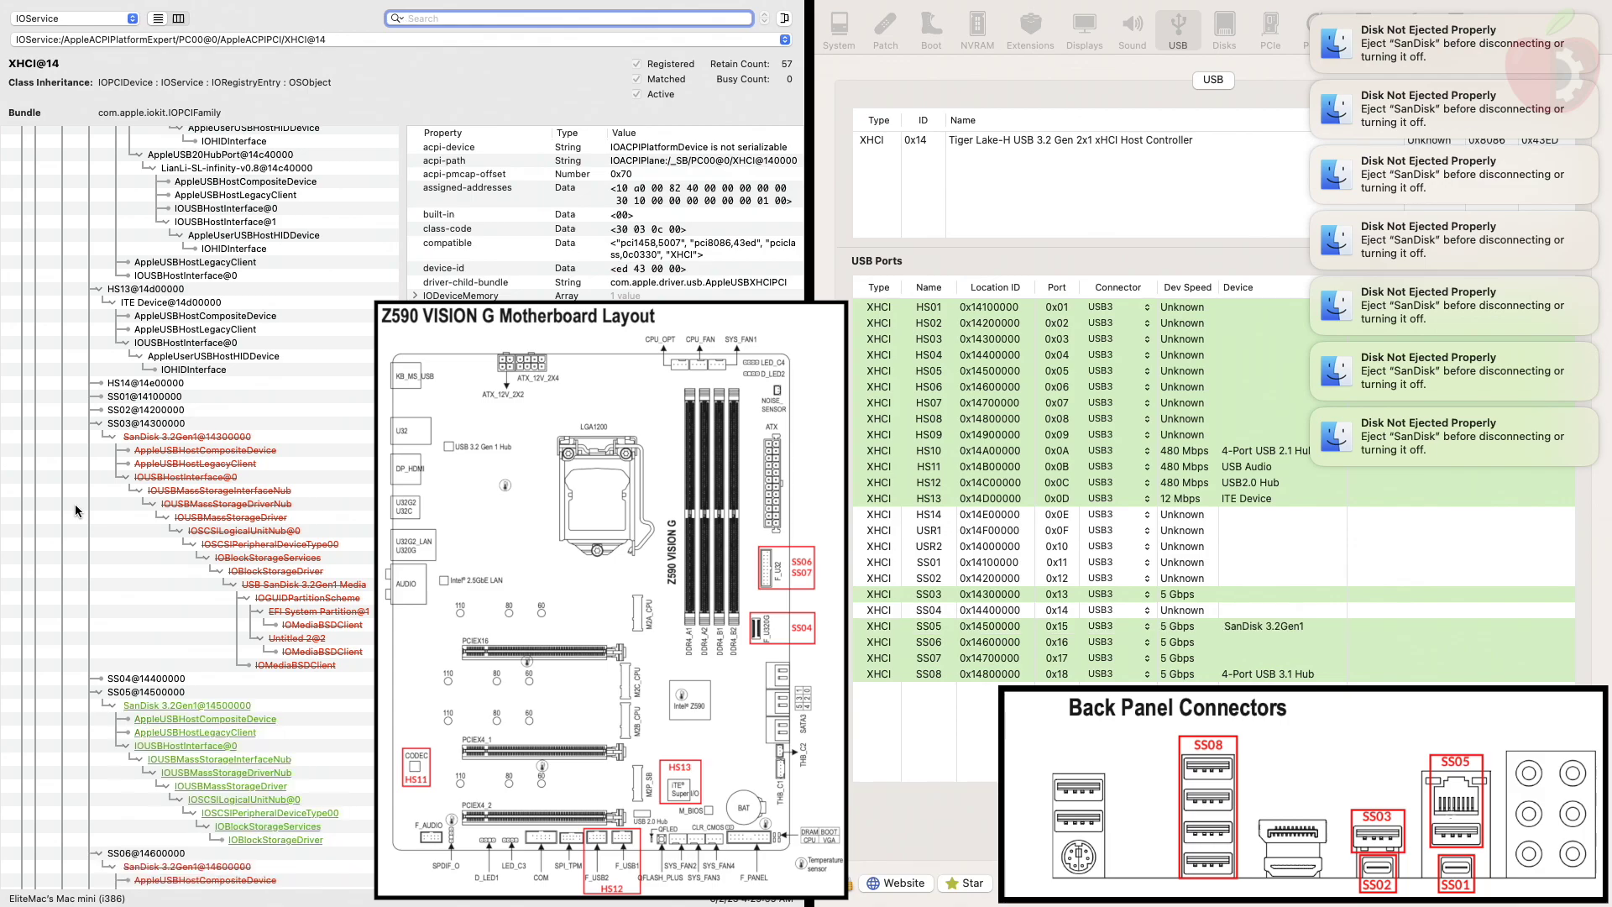
{"action": "scroll", "coordinate": [74, 509], "scroll_direction": "down", "scroll_amount": 5}
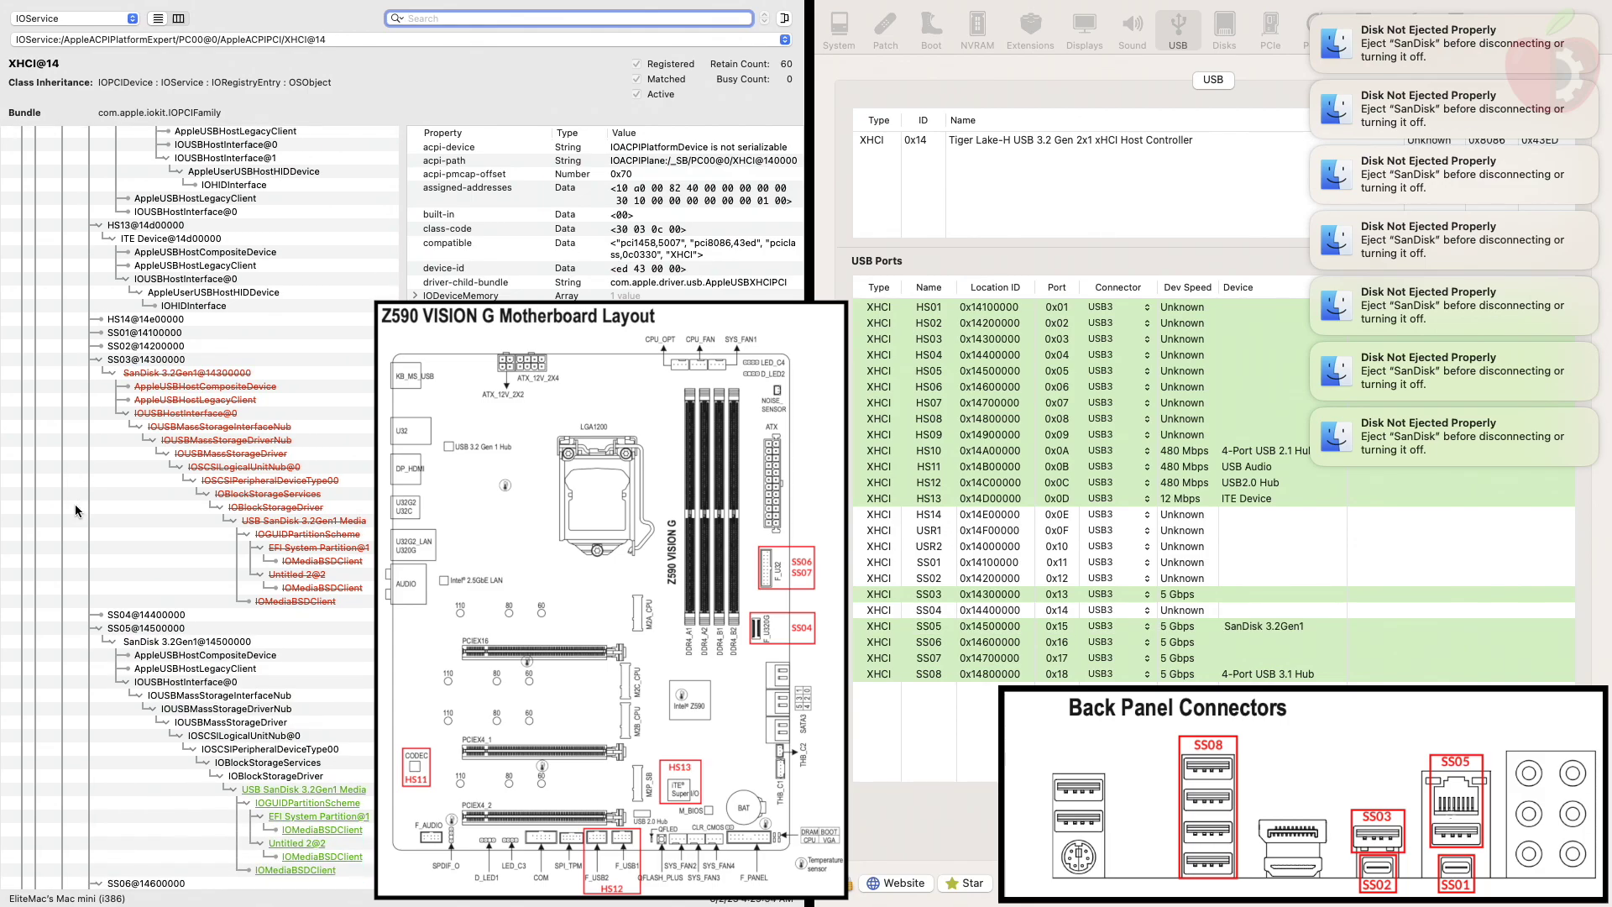
{"action": "scroll", "coordinate": [75, 509], "scroll_direction": "down", "scroll_amount": 4}
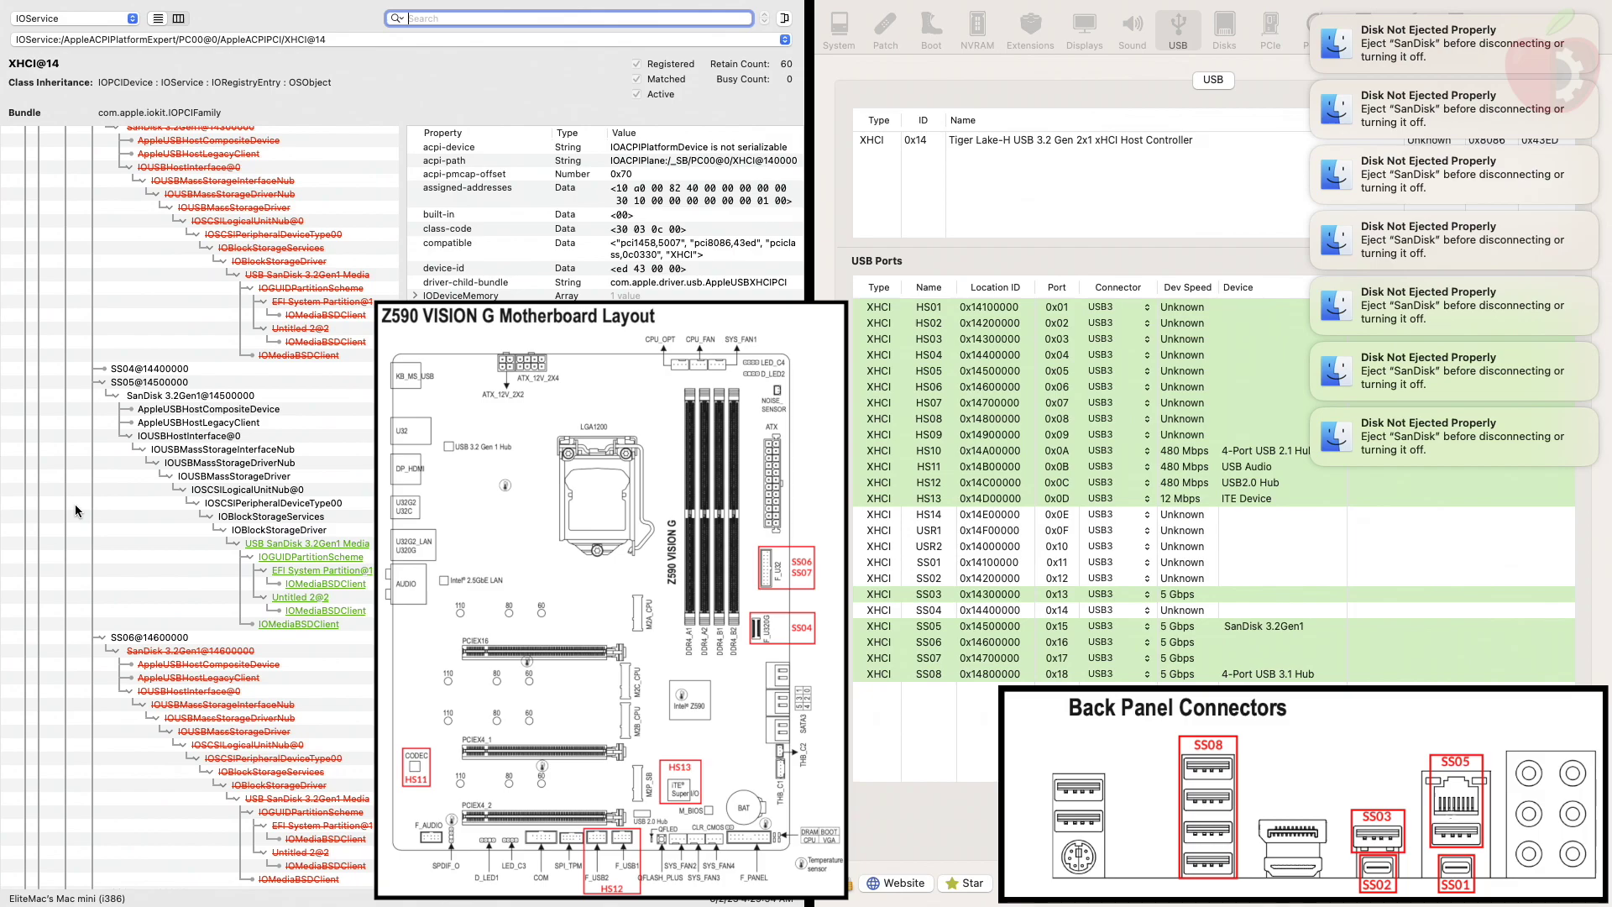
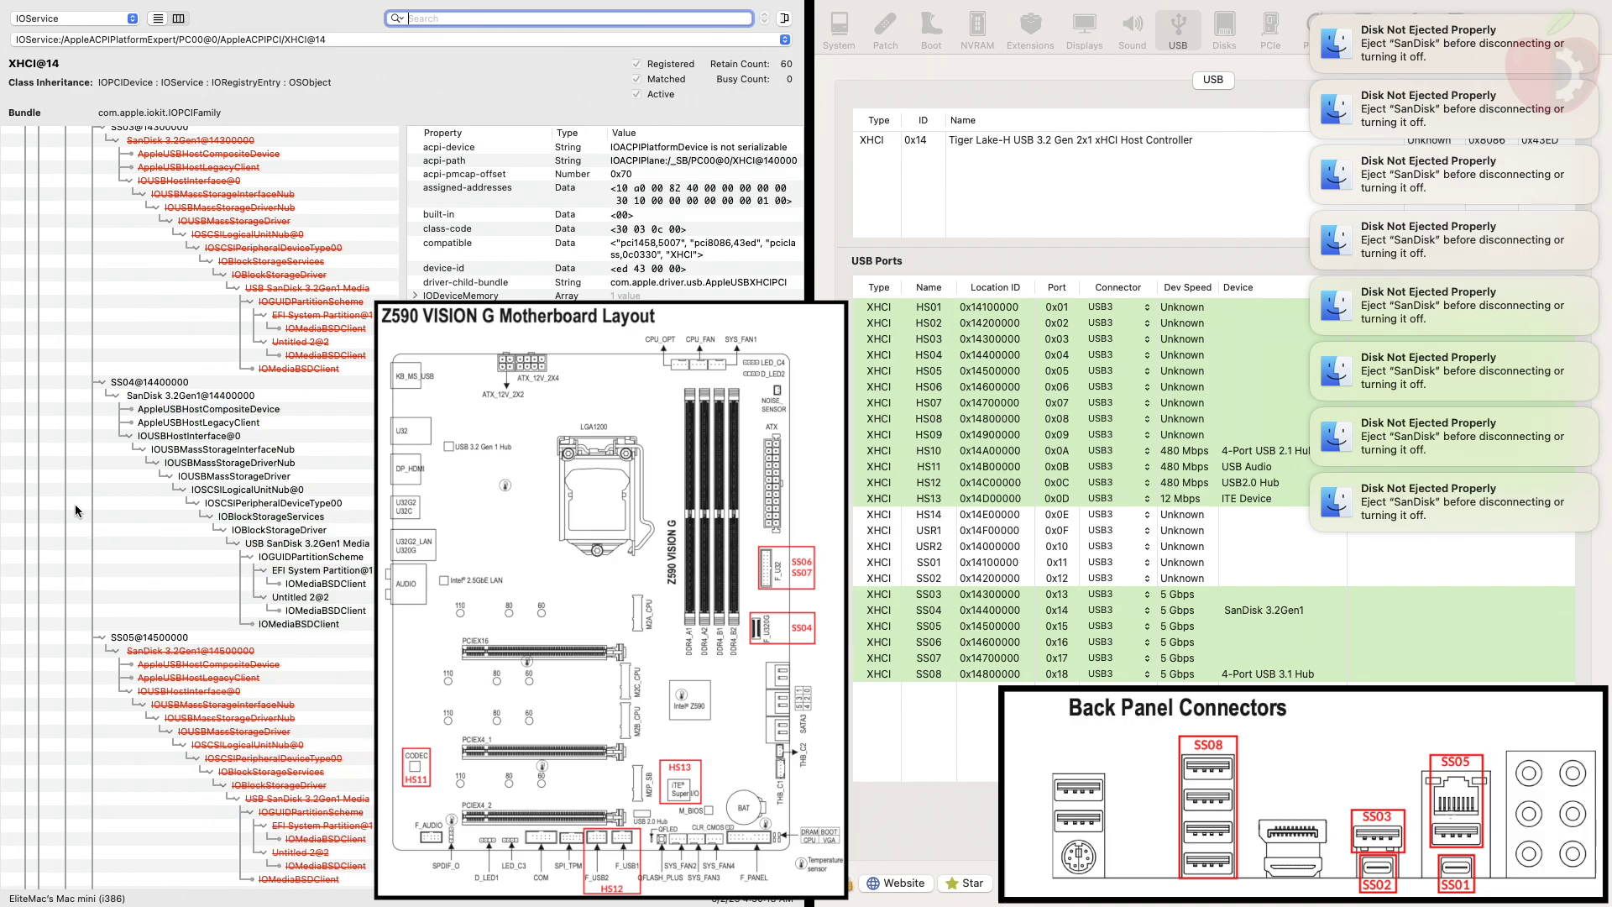
{"action": "scroll", "coordinate": [71, 505], "scroll_direction": "up", "scroll_amount": 8}
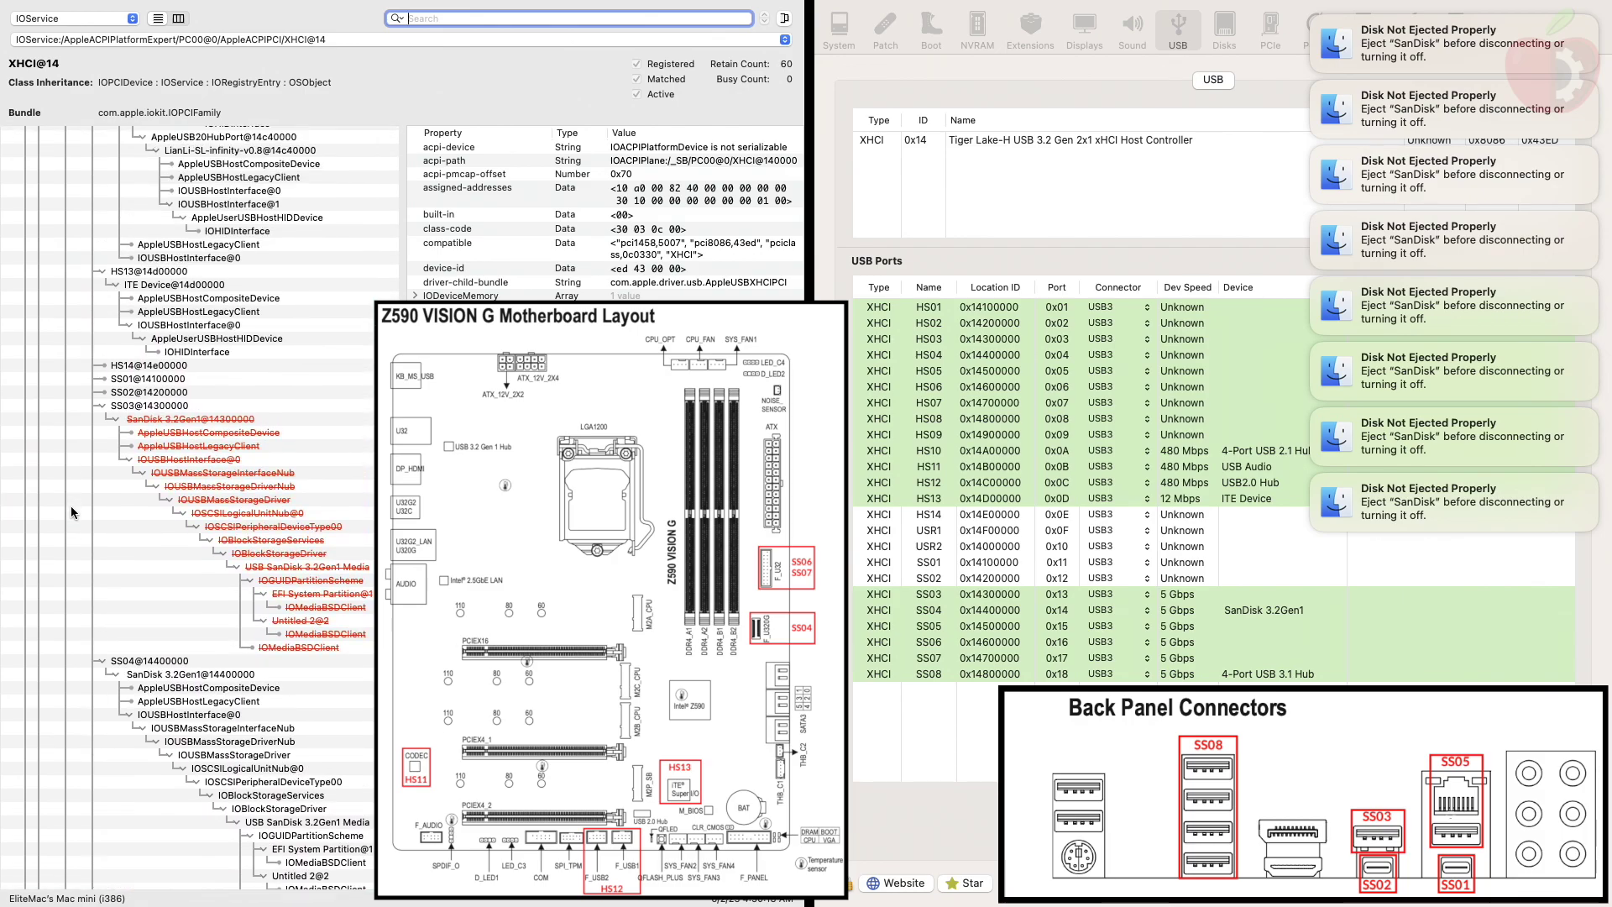
{"action": "scroll", "coordinate": [70, 512], "scroll_direction": "up", "scroll_amount": 4}
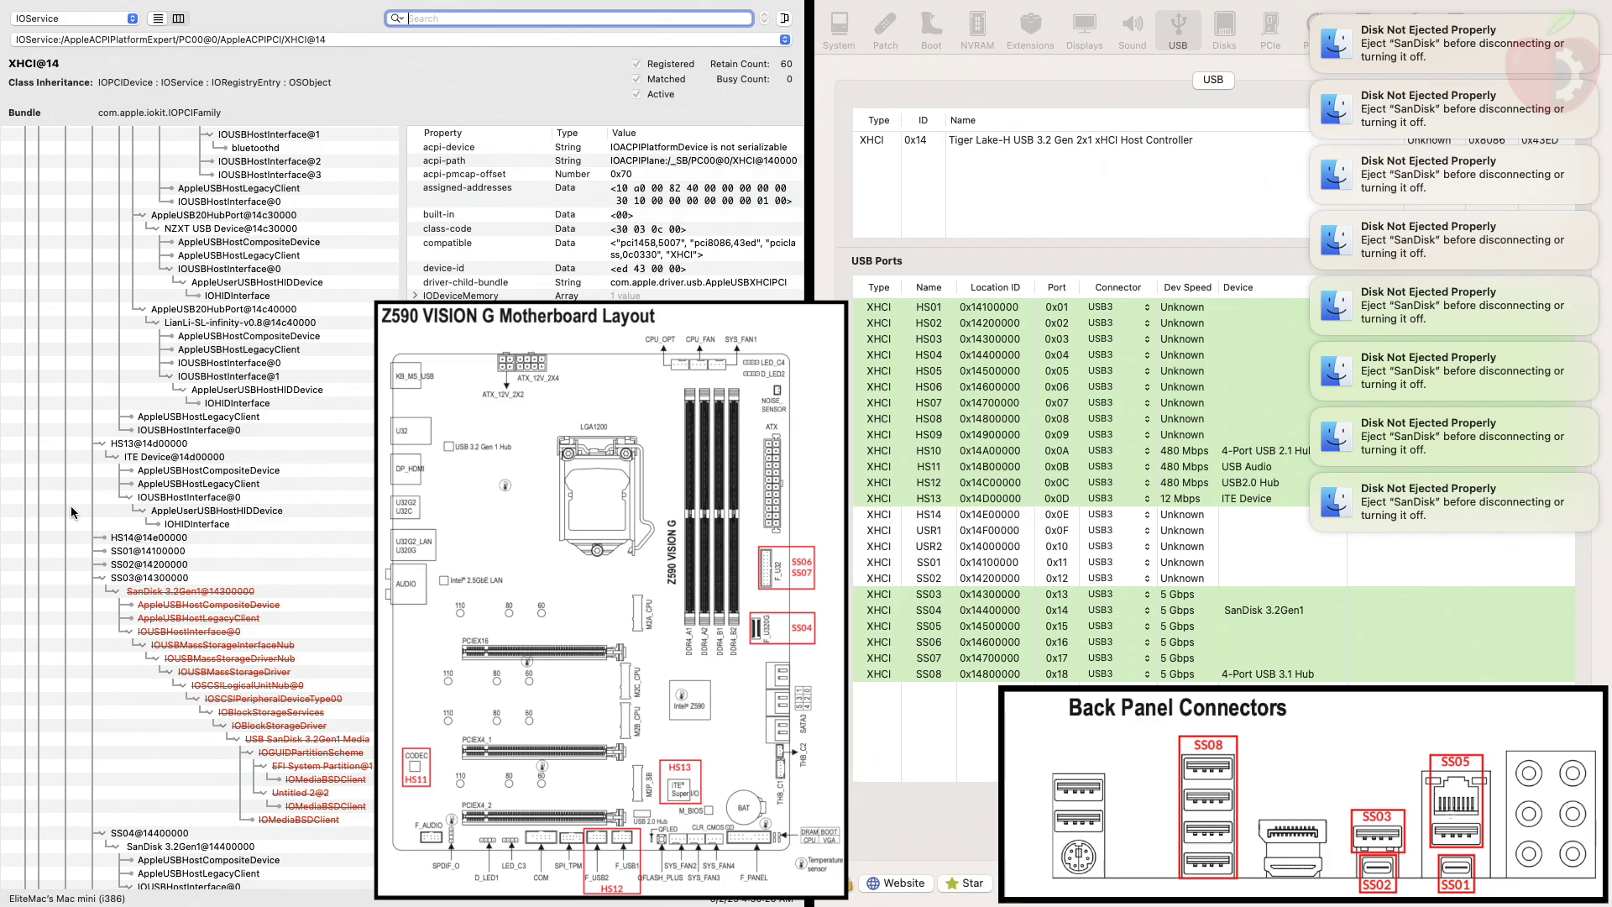
{"action": "scroll", "coordinate": [71, 511], "scroll_direction": "down", "scroll_amount": 6}
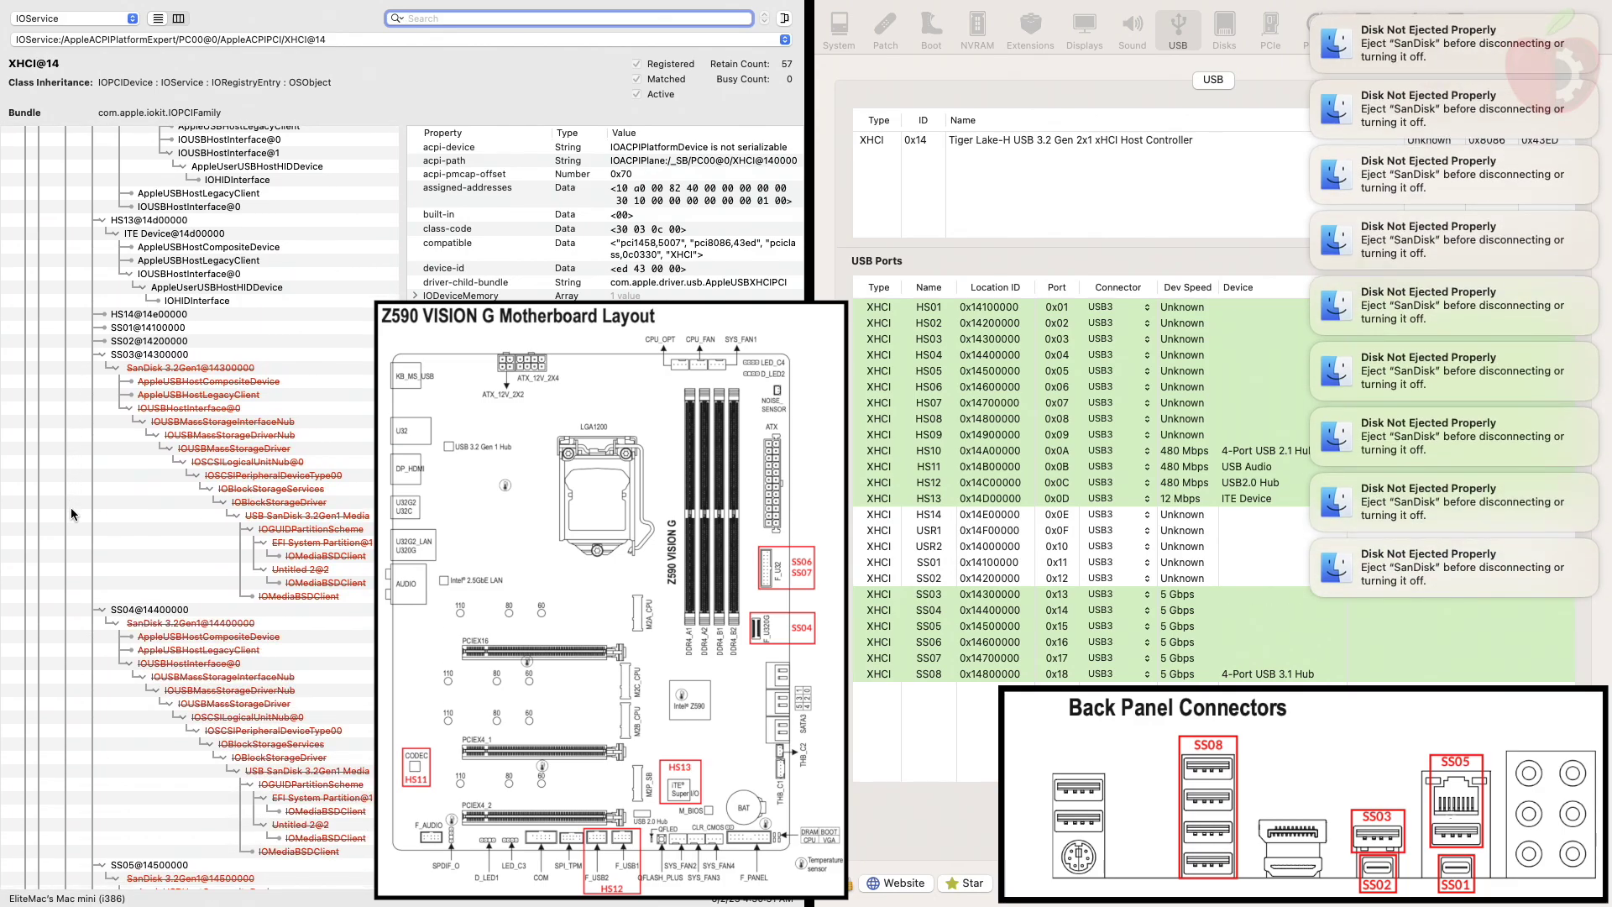
Step: Examine the SanDisk drive entries under SS01 and SS02, down to the end of the XHCI@14 branch
{"action": "scroll", "coordinate": [70, 511], "scroll_direction": "up", "scroll_amount": 5}
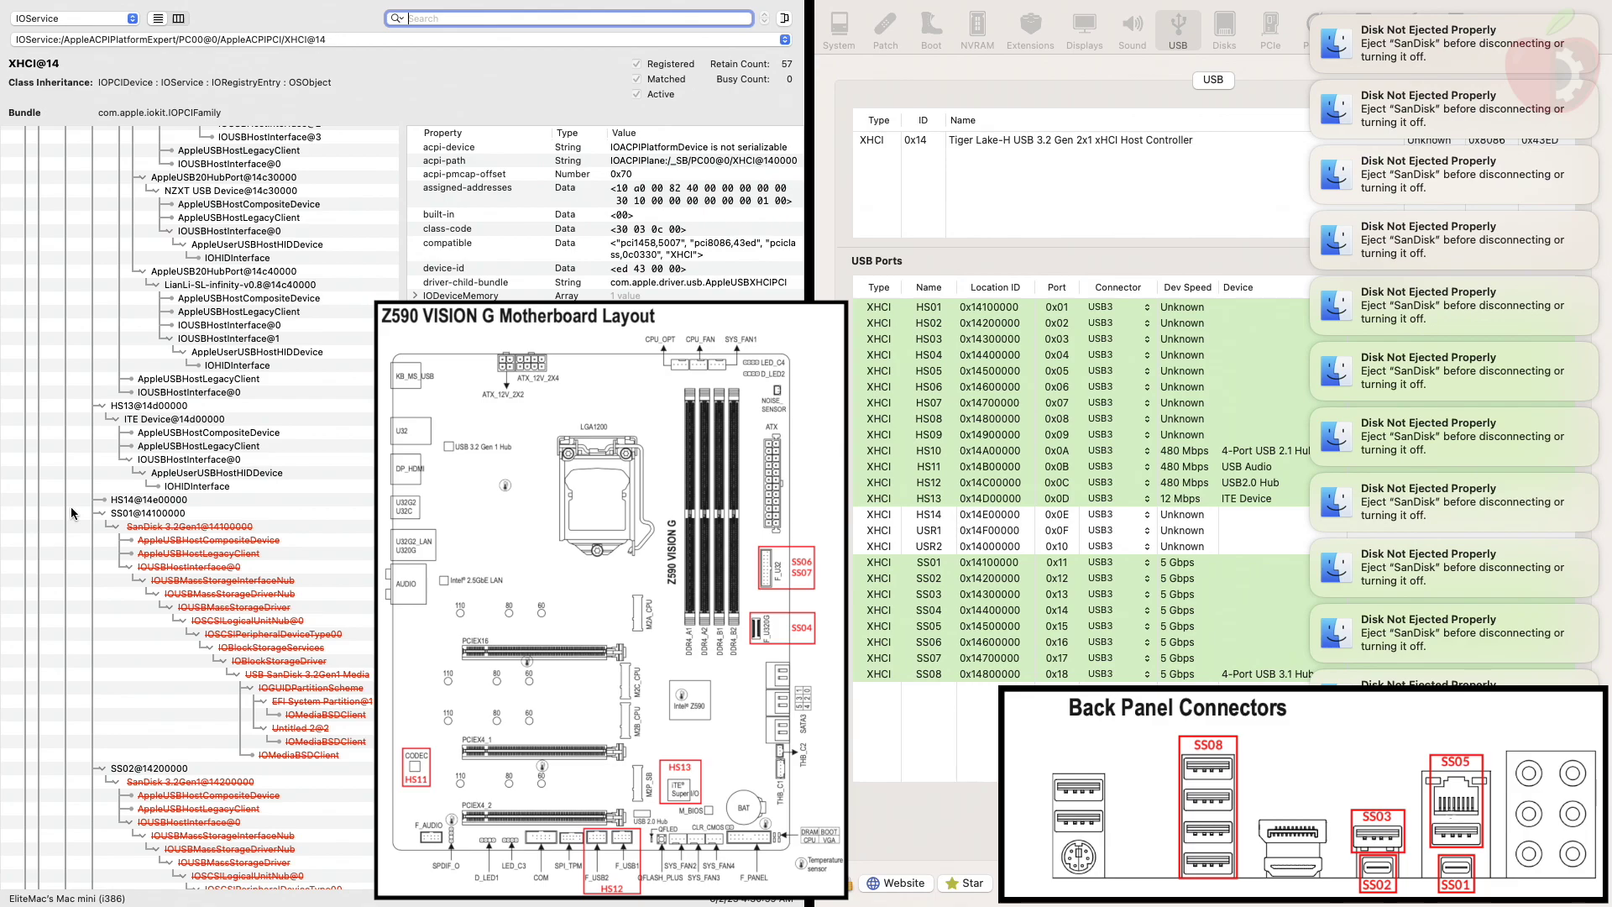
{"action": "scroll", "coordinate": [242, 515], "scroll_direction": "down", "scroll_amount": 10}
{"action": "scroll", "coordinate": [242, 516], "scroll_direction": "up", "scroll_amount": 5}
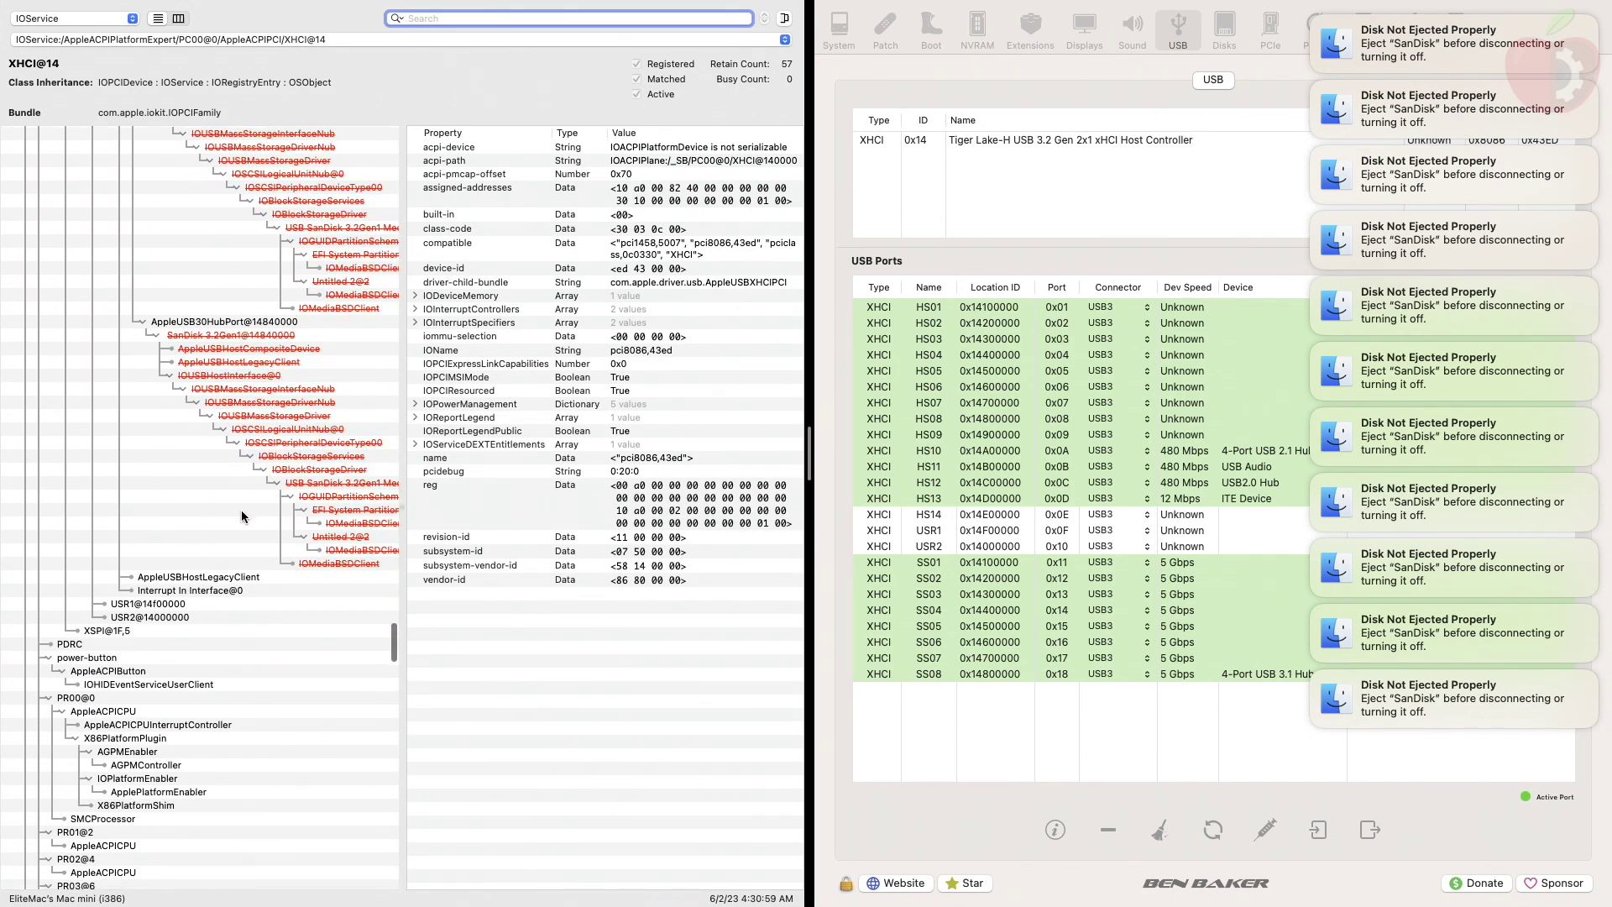
Step: Quit IORegistryExplorer and dismiss the disk ejection notifications
{"action": "left_click", "coordinate": [58, 6]}
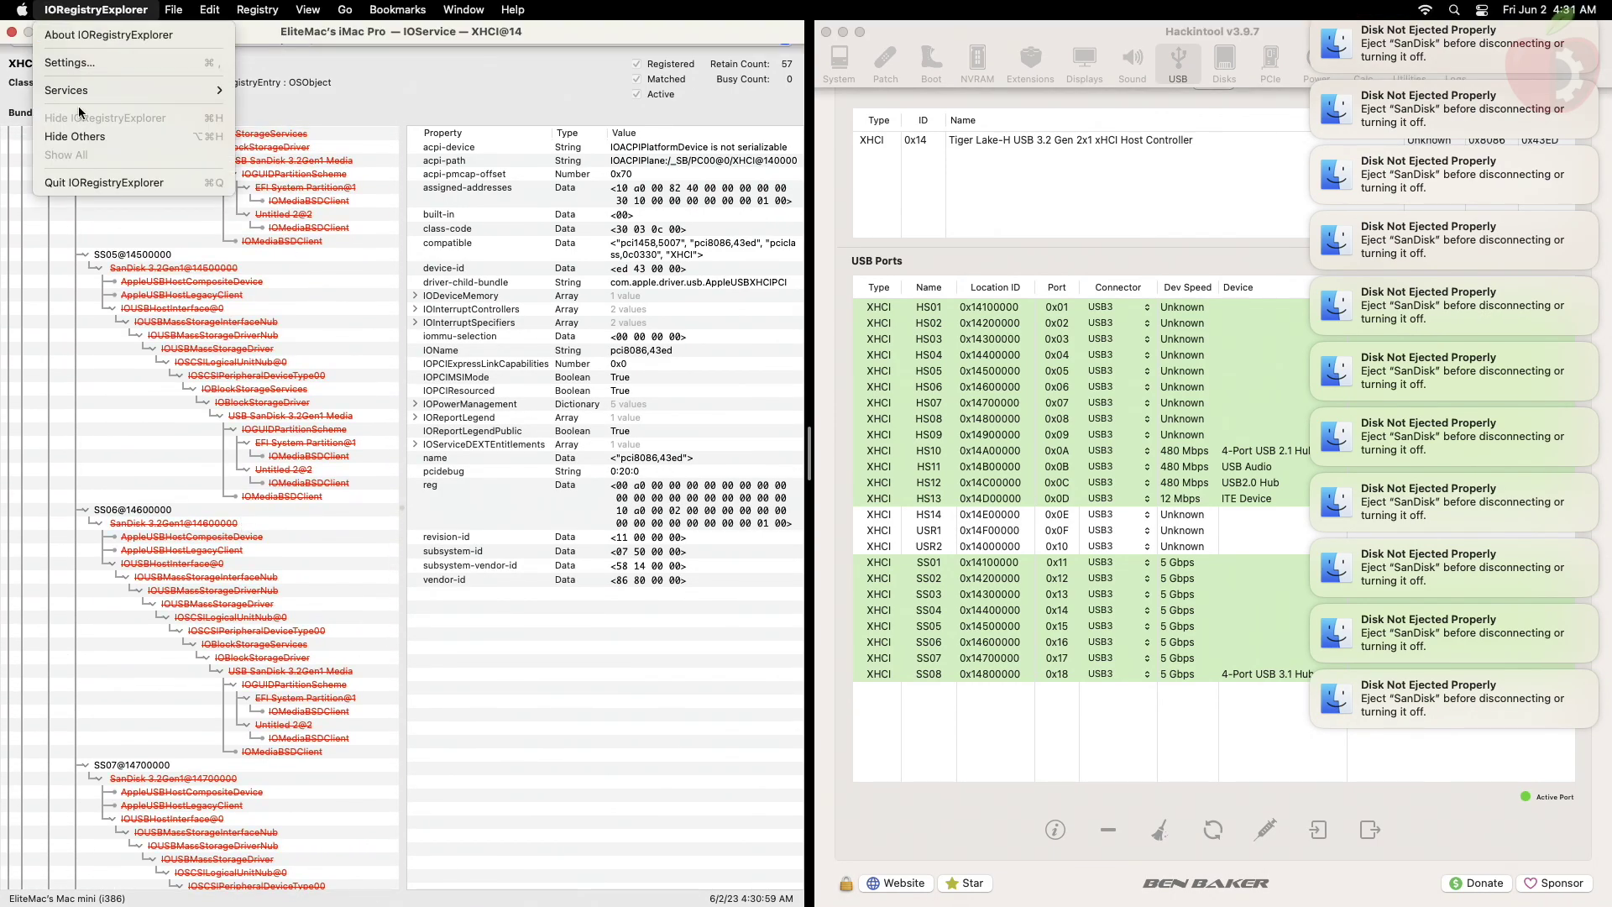
{"action": "left_click", "coordinate": [115, 178]}
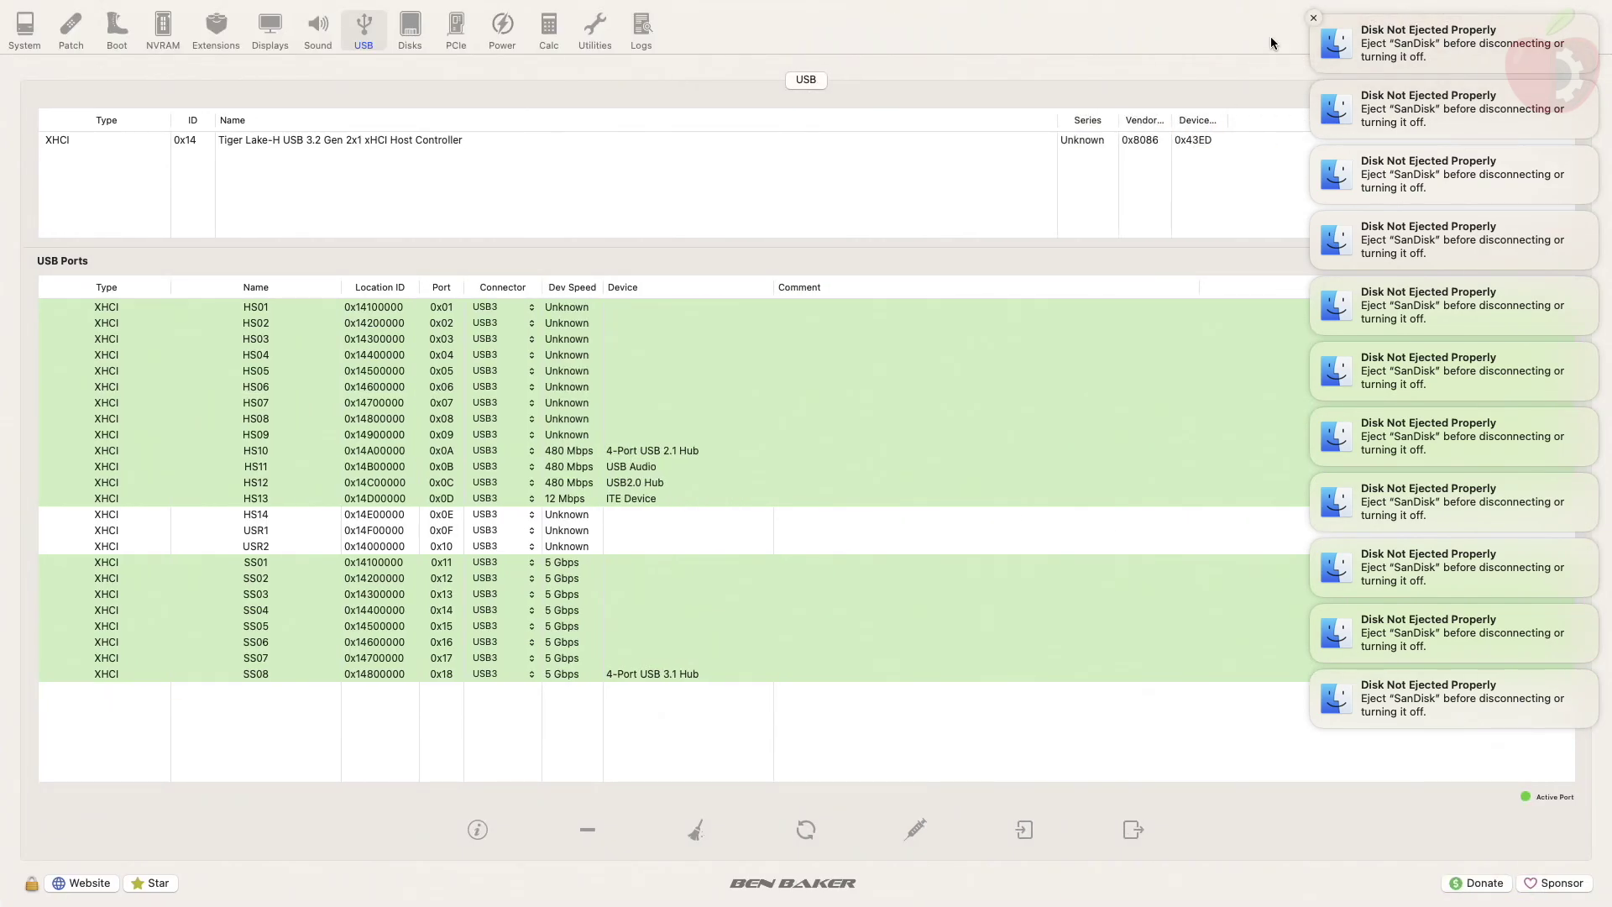
{"action": "left_click", "coordinate": [1315, 18]}
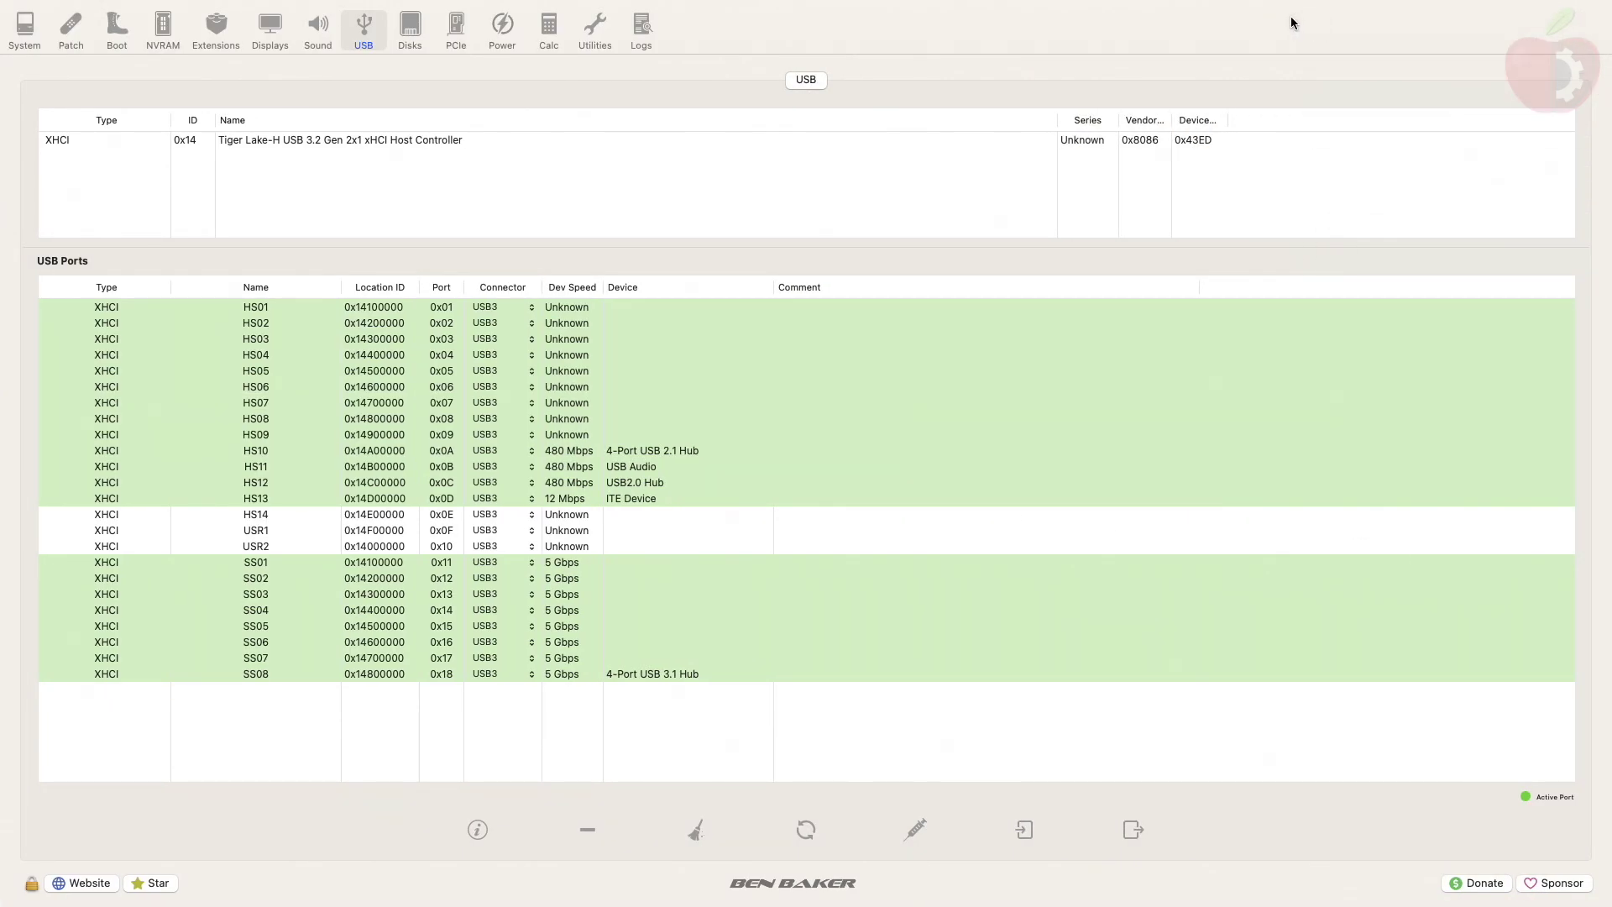
Step: Take Hackintool out of full screen and remove the inactive ports HS14, USR1 and USR2 from the USB port list
{"action": "mouse_move", "coordinate": [5, 5]}
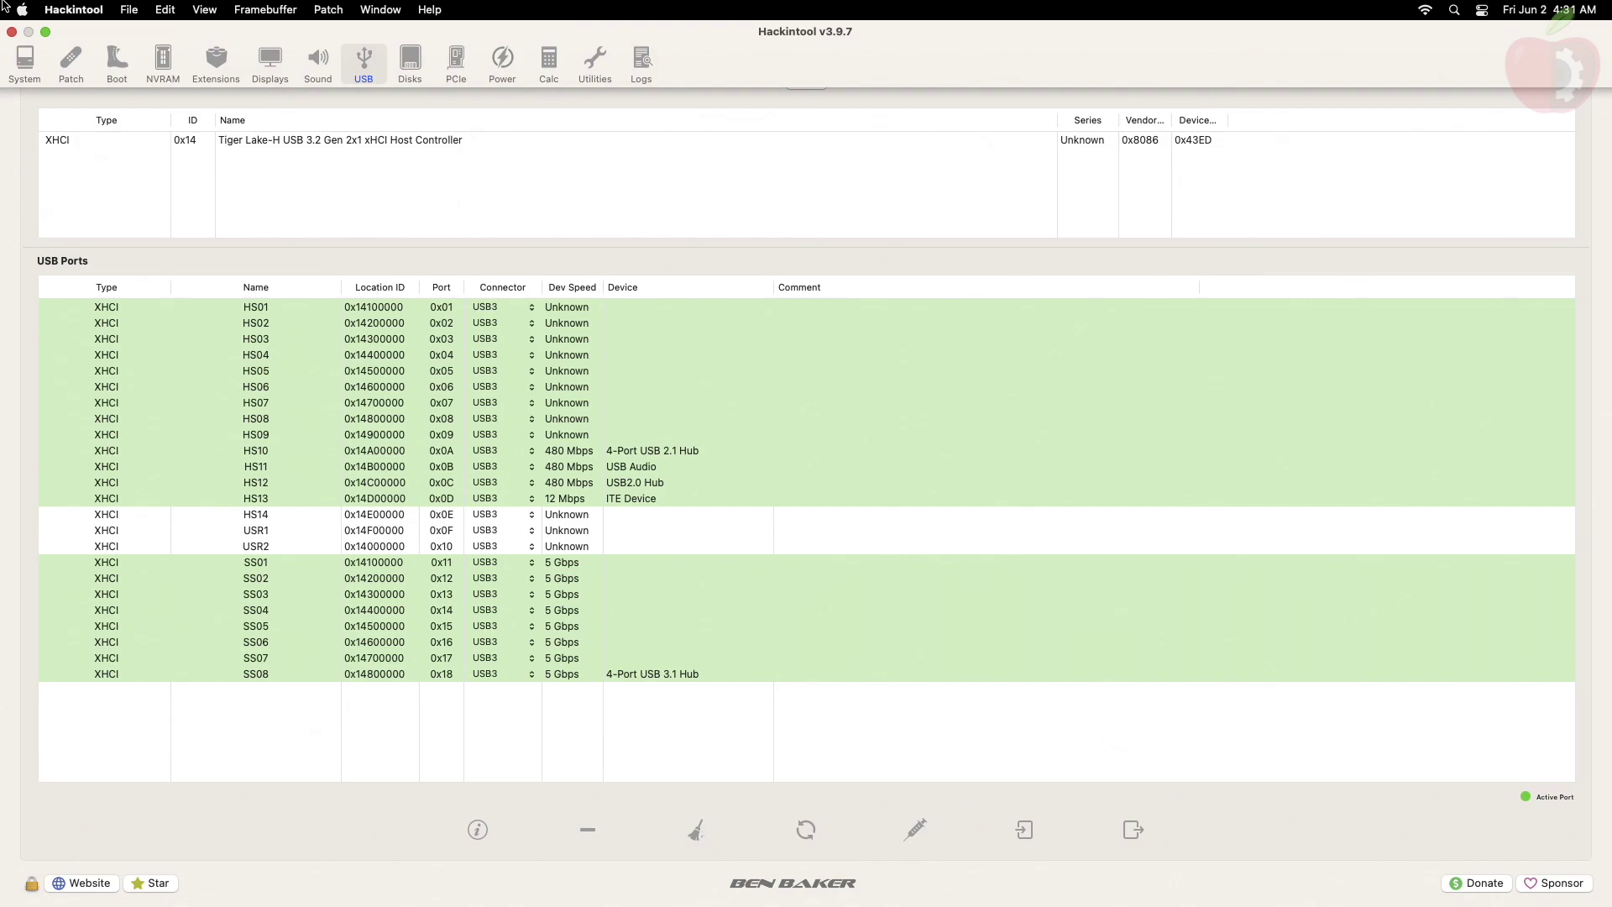
{"action": "left_click", "coordinate": [43, 32]}
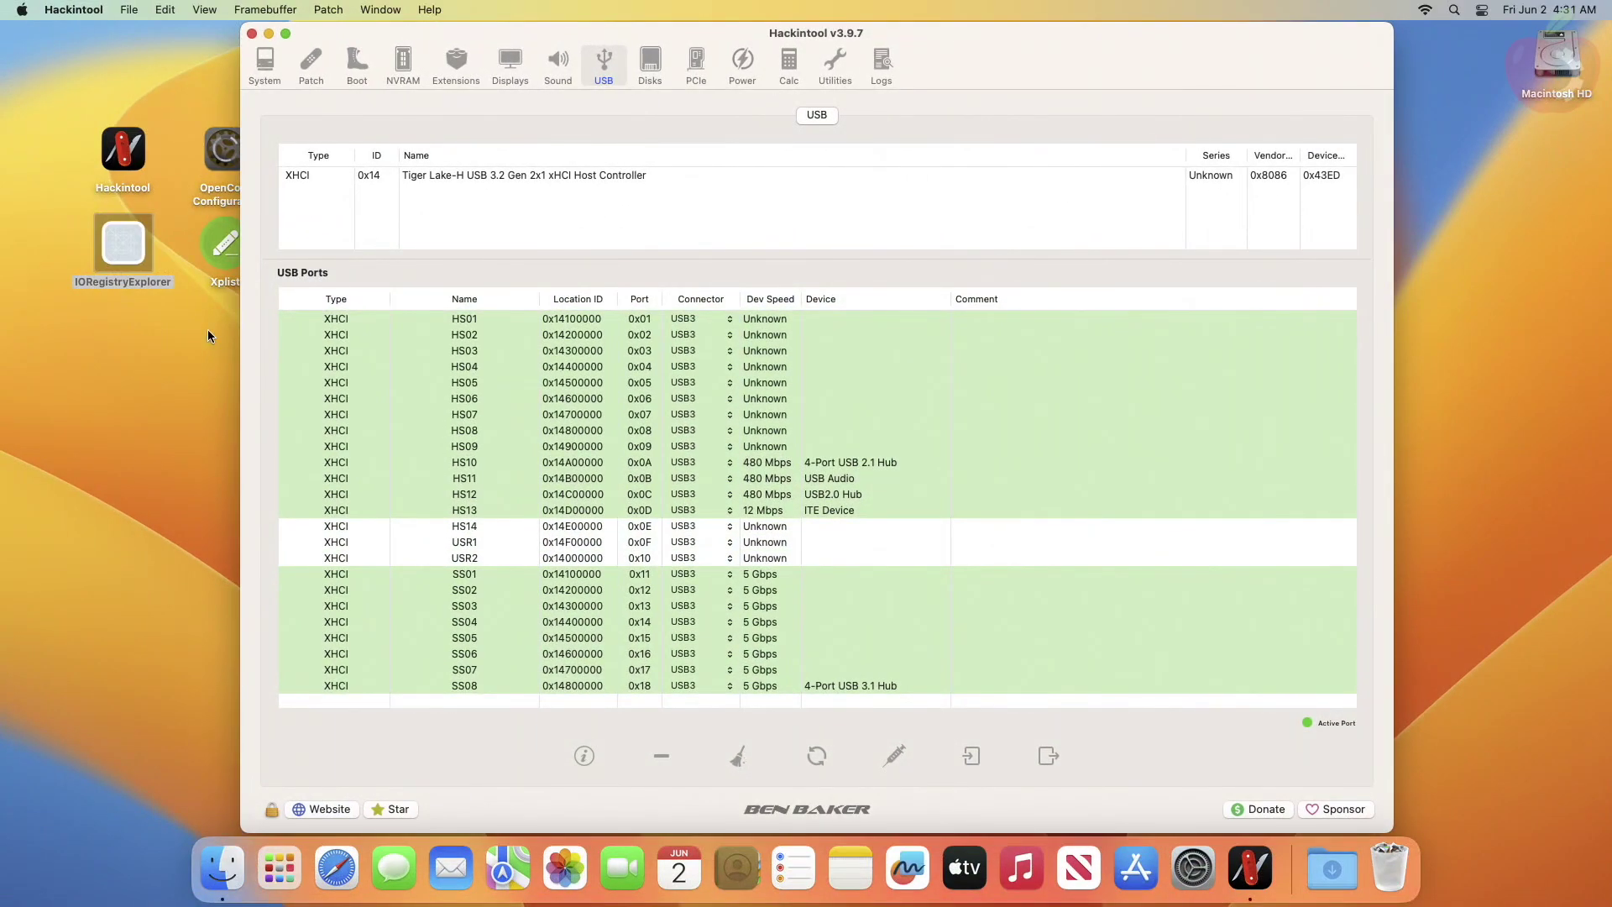
{"action": "scroll", "coordinate": [821, 470], "scroll_direction": "up", "scroll_amount": 2}
{"action": "left_click_drag", "start_coordinate": [779, 533], "coordinate": [774, 561]}
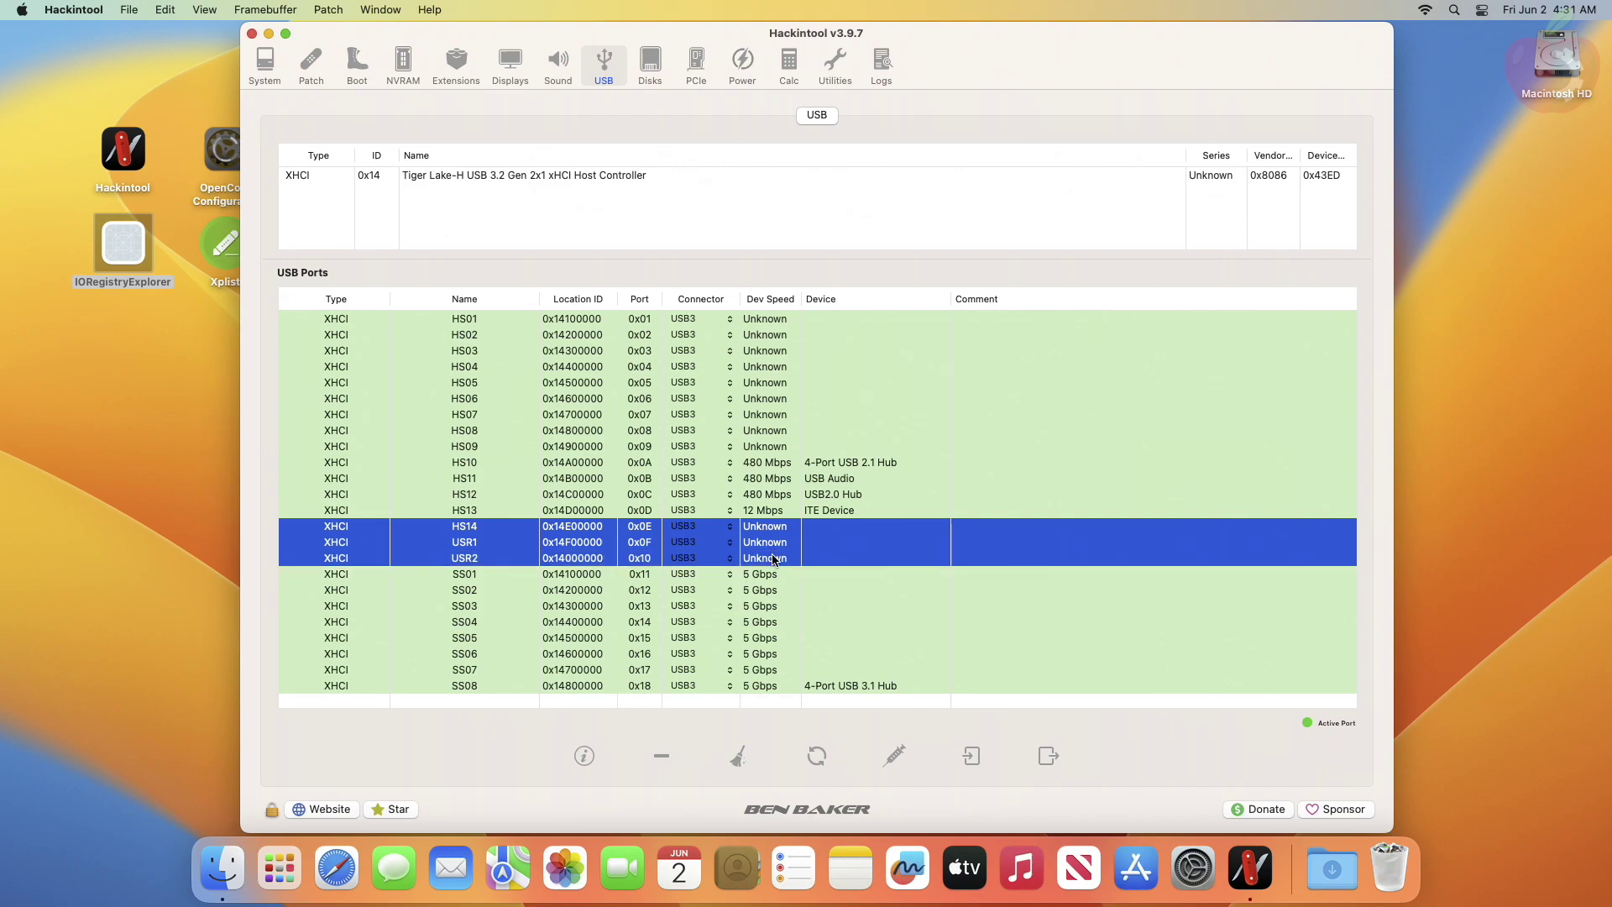
{"action": "left_click", "coordinate": [661, 757]}
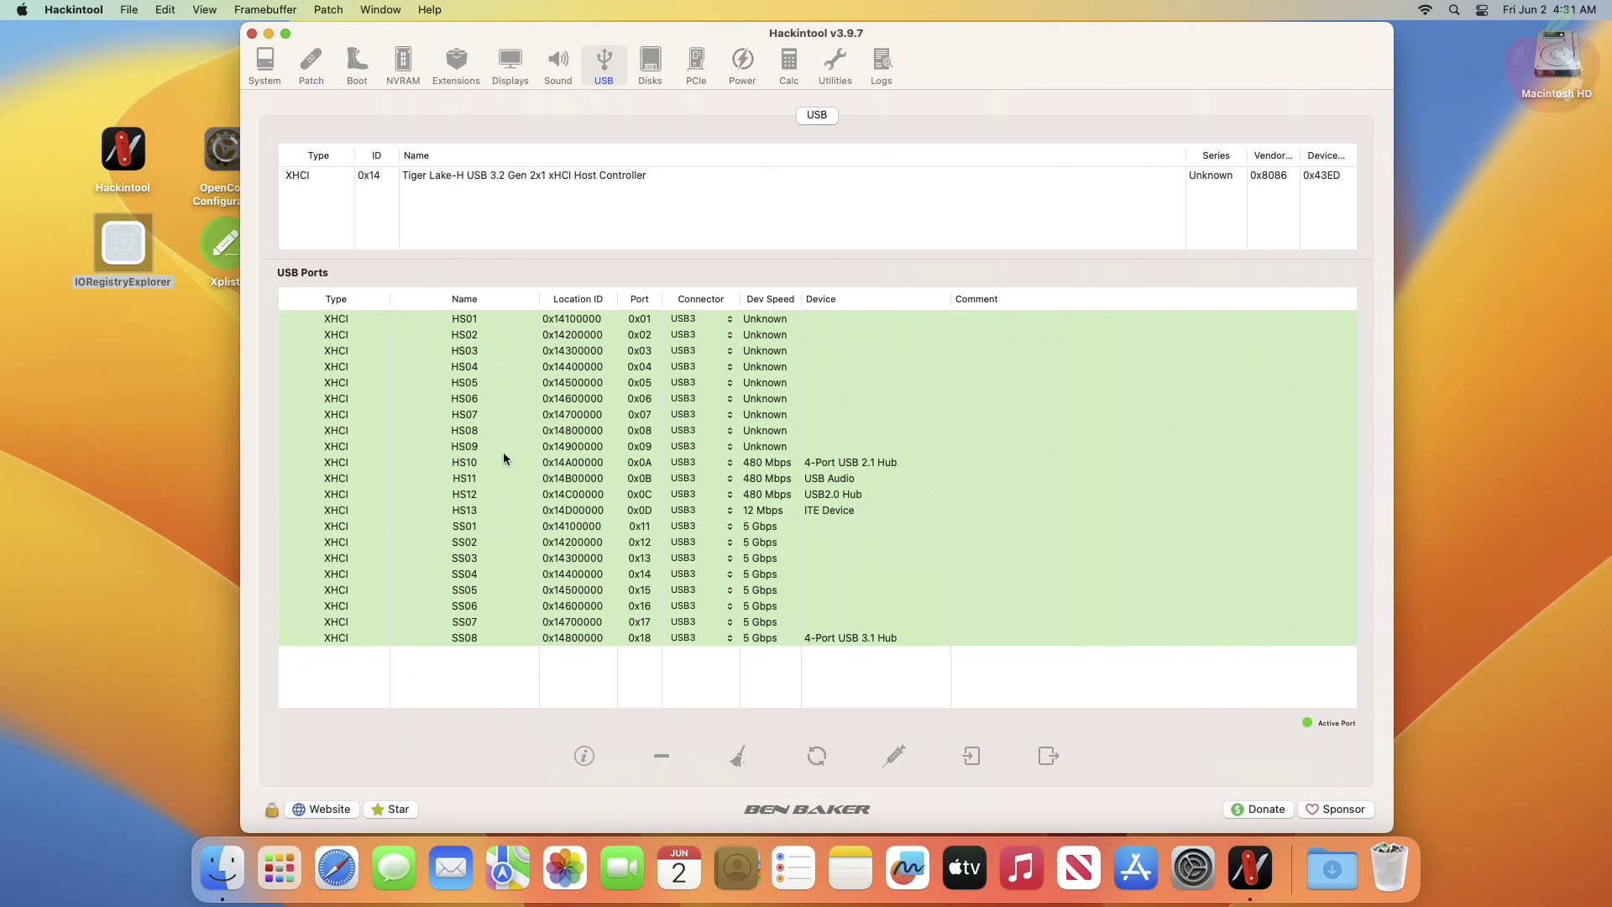
Step: Remove ports HS01 through HS07 from the USB port list
{"action": "left_click", "coordinate": [485, 319]}
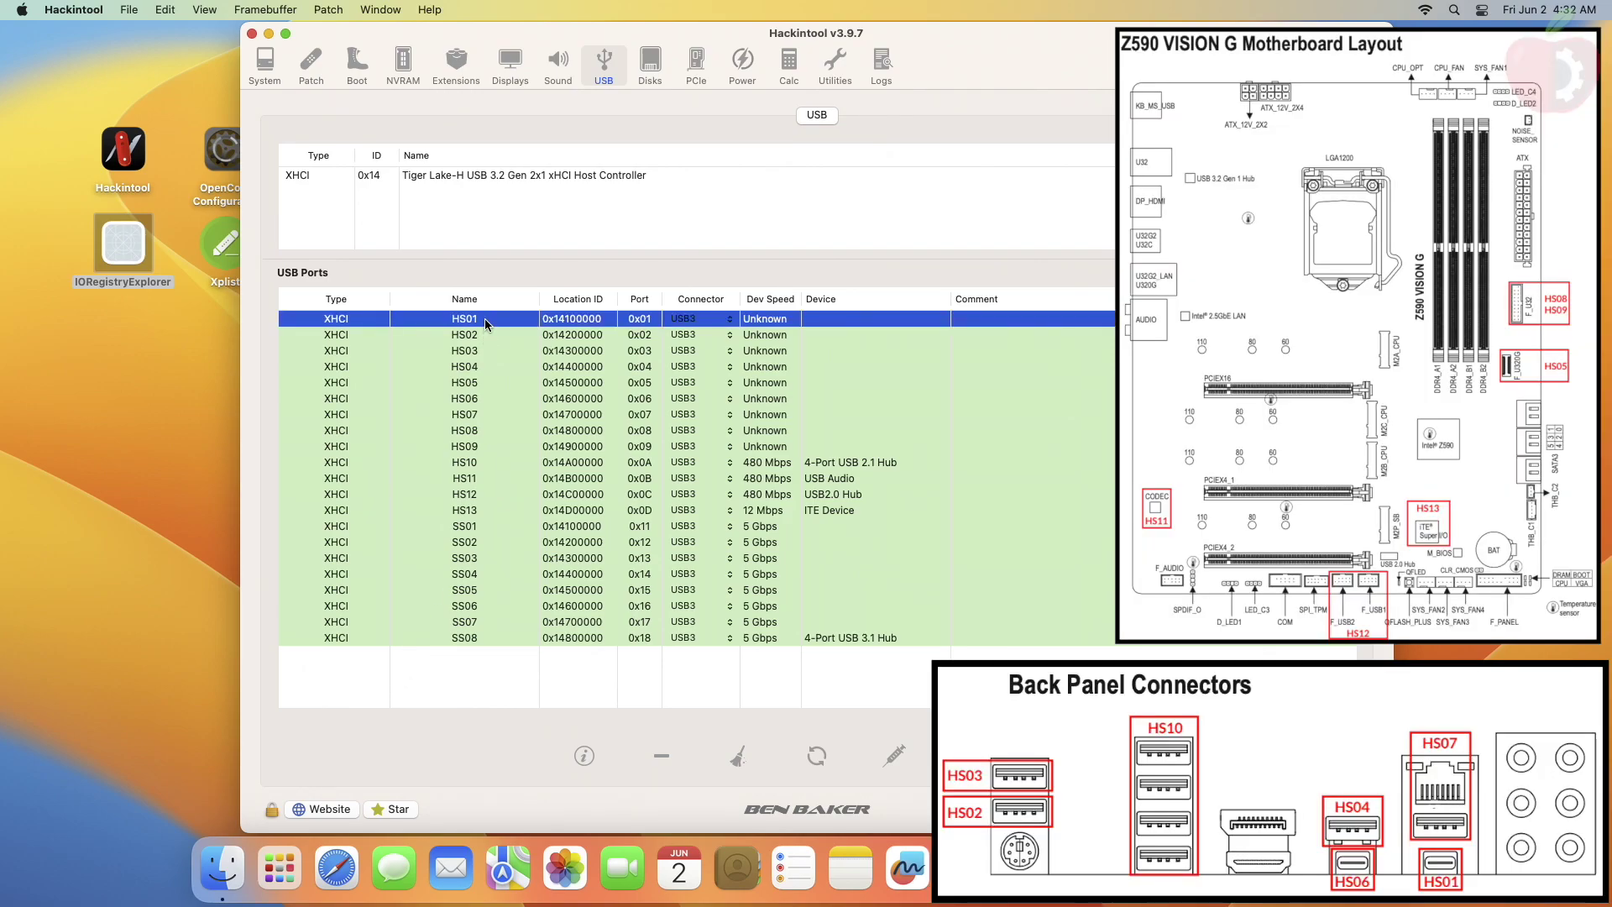
{"action": "left_click", "coordinate": [467, 384], "text": "super"}
{"action": "left_click", "coordinate": [471, 400], "text": "super"}
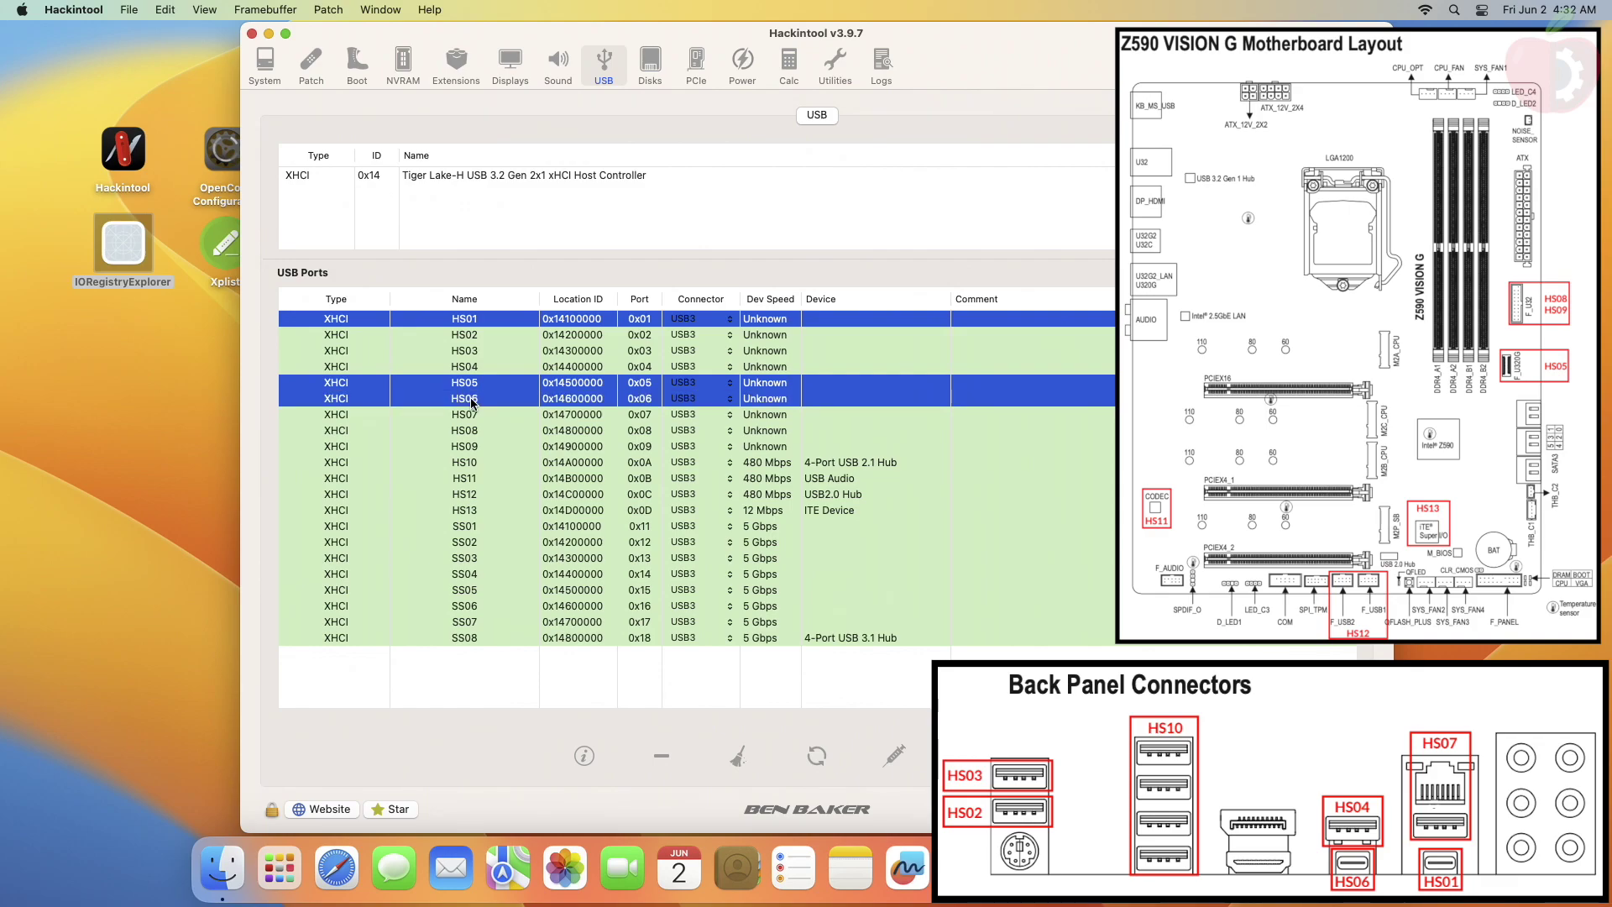
{"action": "left_click", "coordinate": [491, 367], "text": "super"}
{"action": "left_click", "coordinate": [480, 416], "text": "super"}
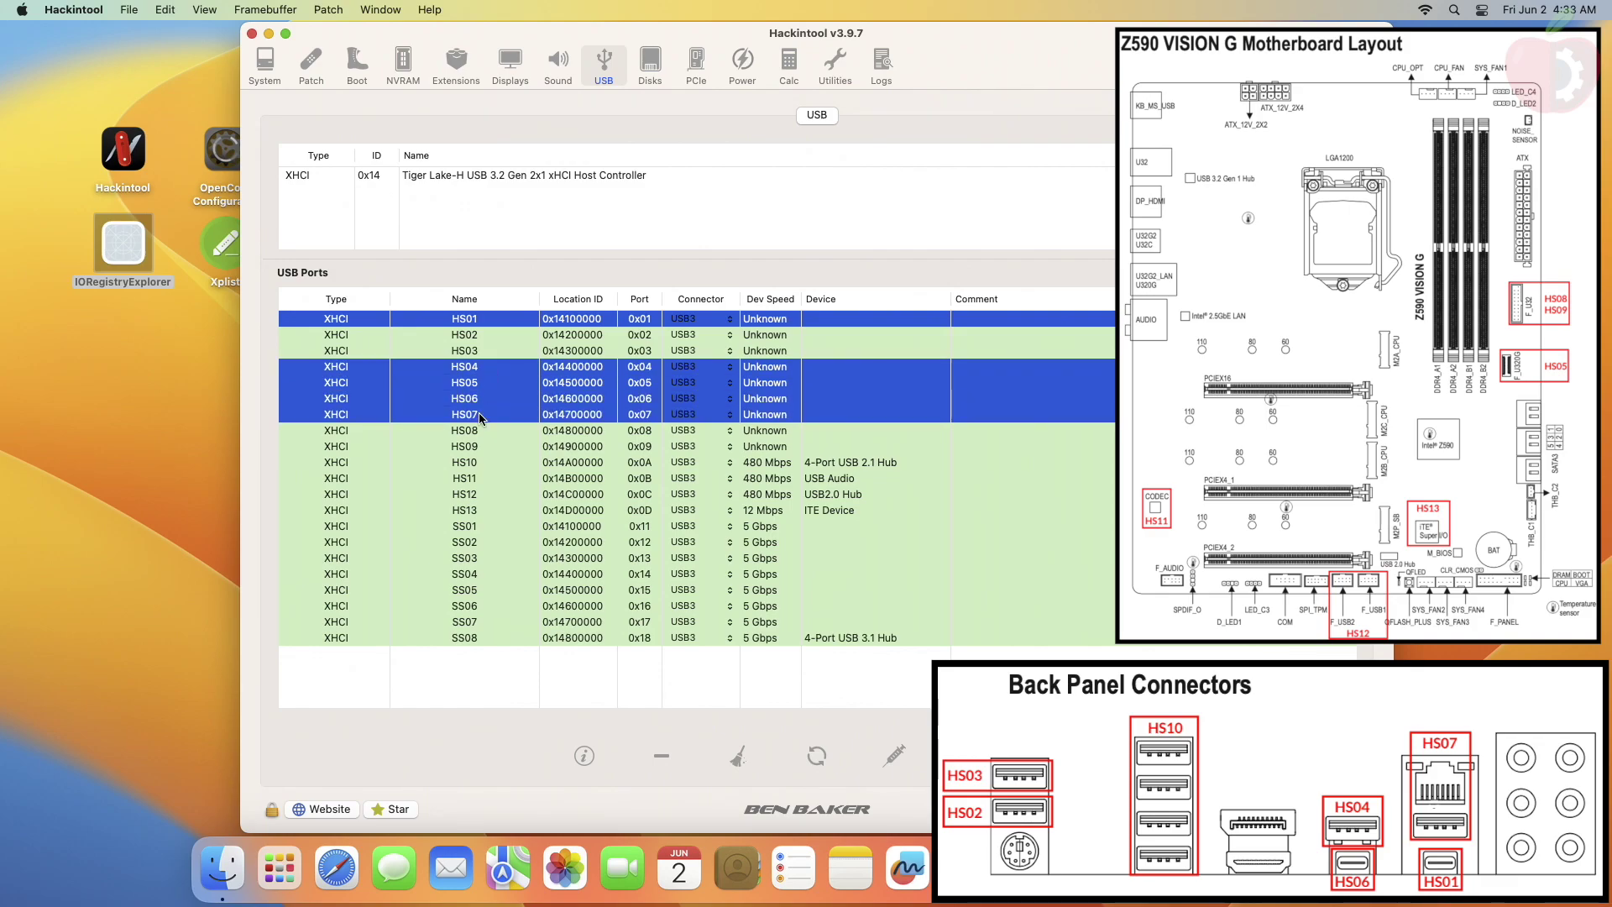
{"action": "left_click", "coordinate": [487, 335], "text": "super"}
{"action": "left_click", "coordinate": [487, 351], "text": "super"}
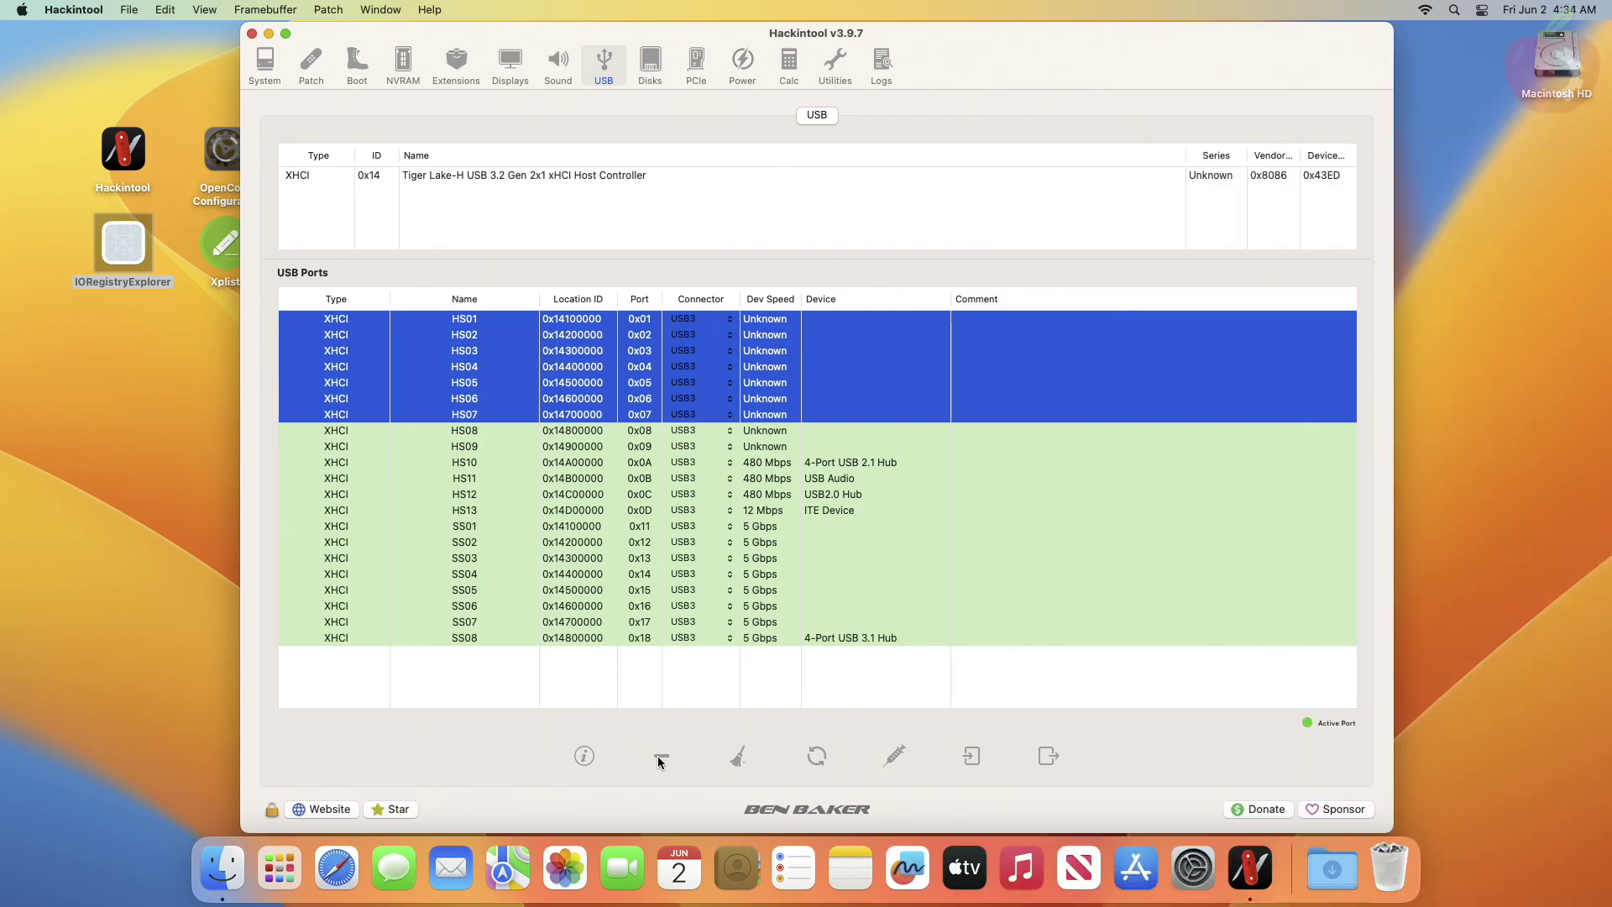
{"action": "left_click", "coordinate": [661, 758]}
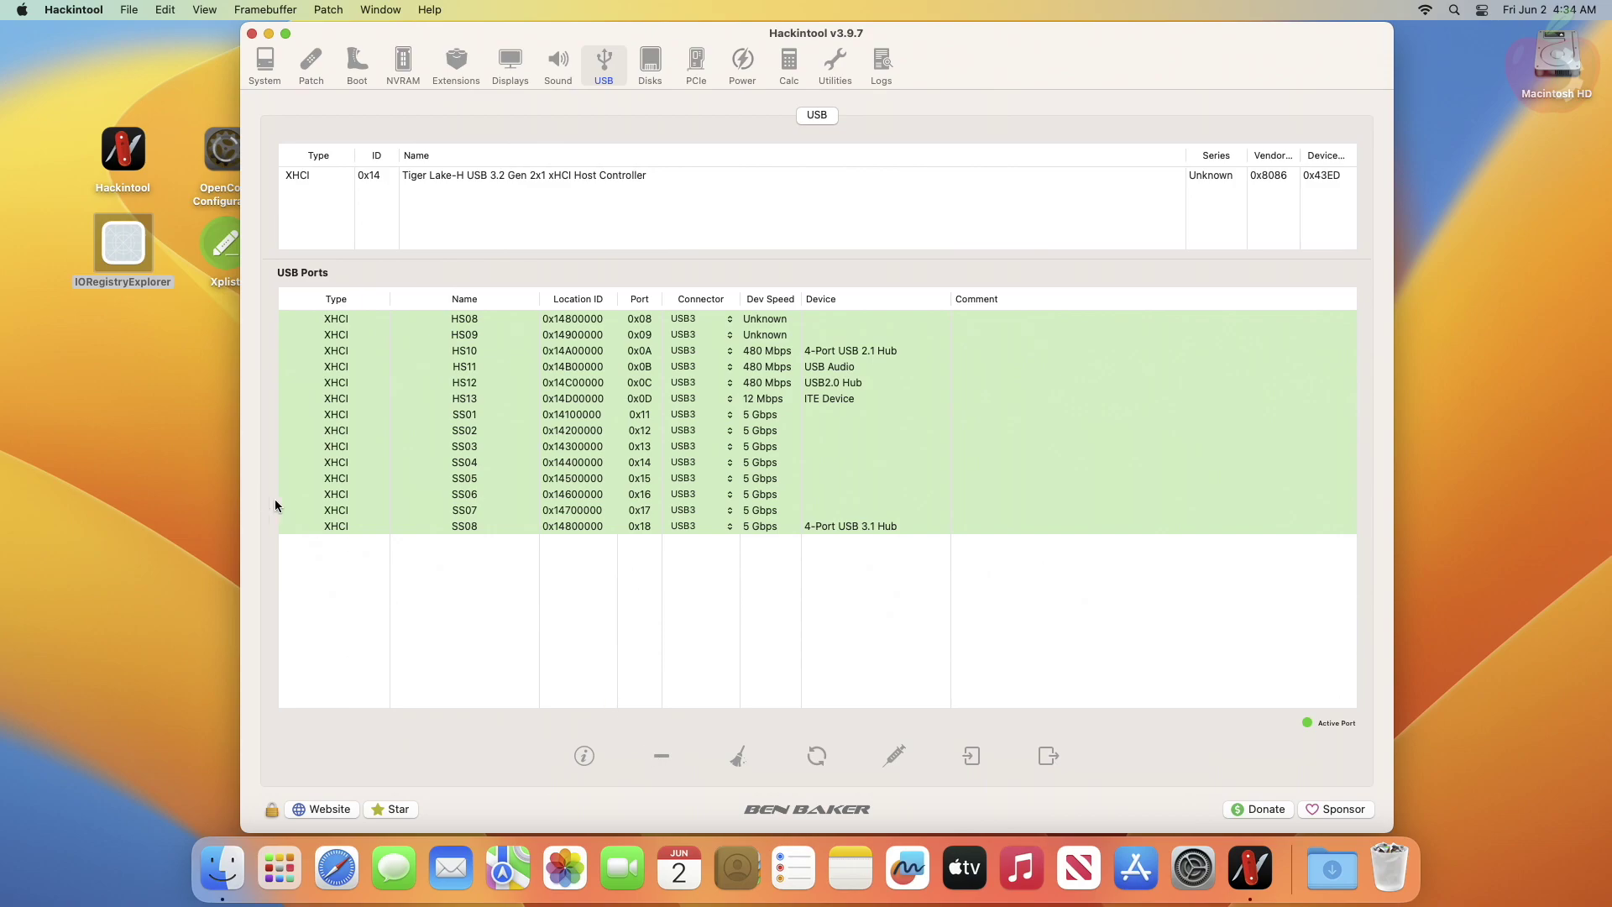
{"action": "key", "text": "super+a"}
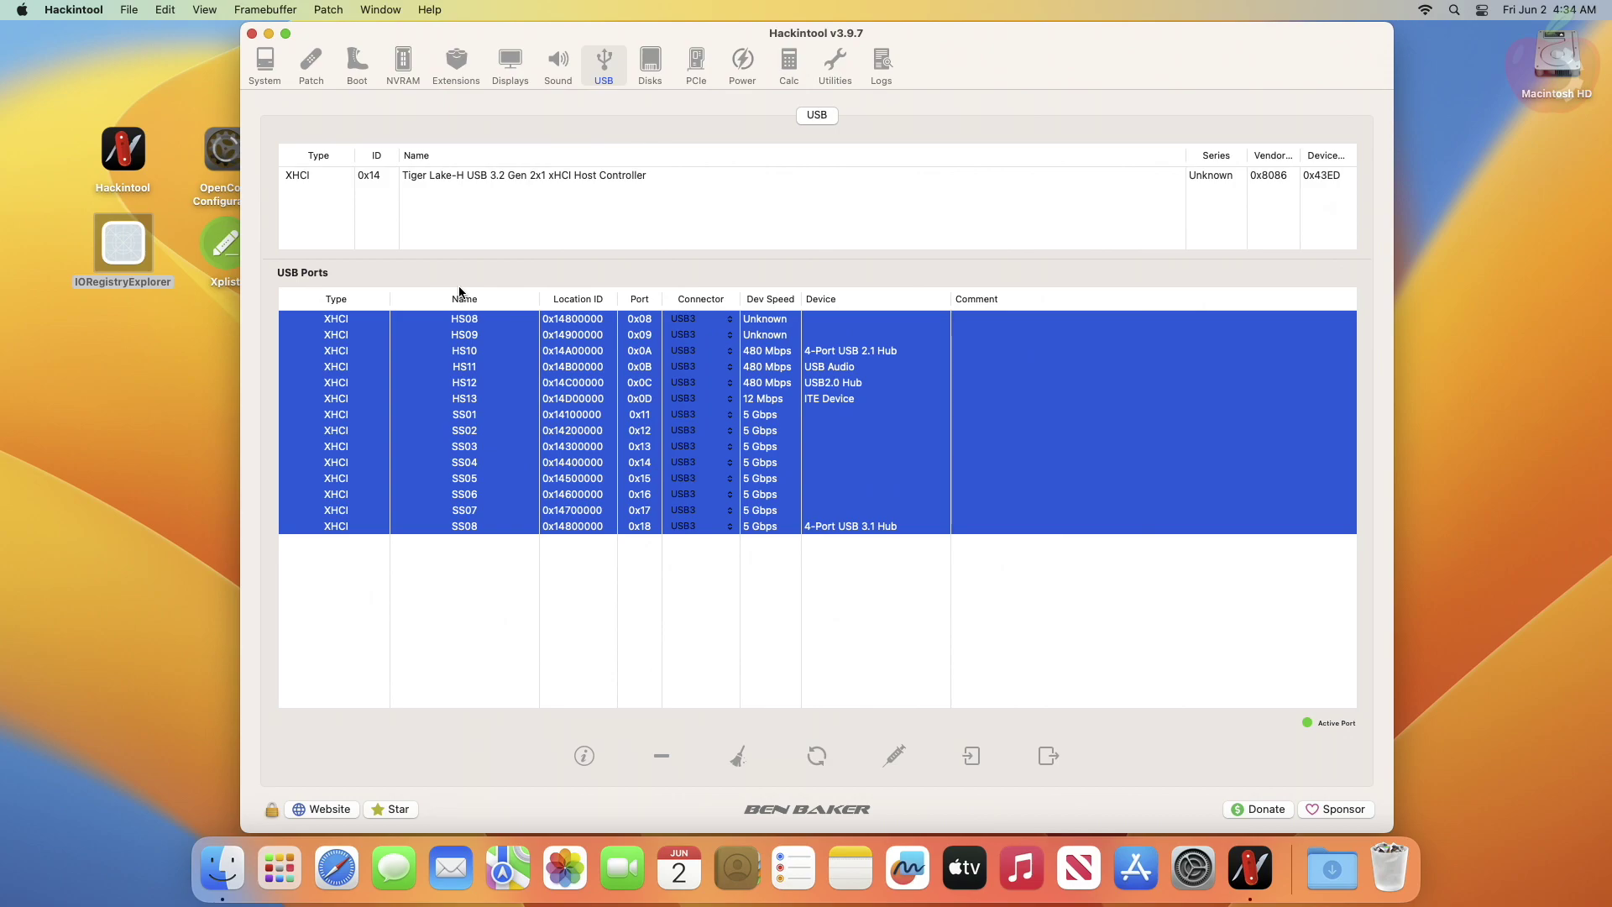
{"action": "left_click", "coordinate": [487, 638]}
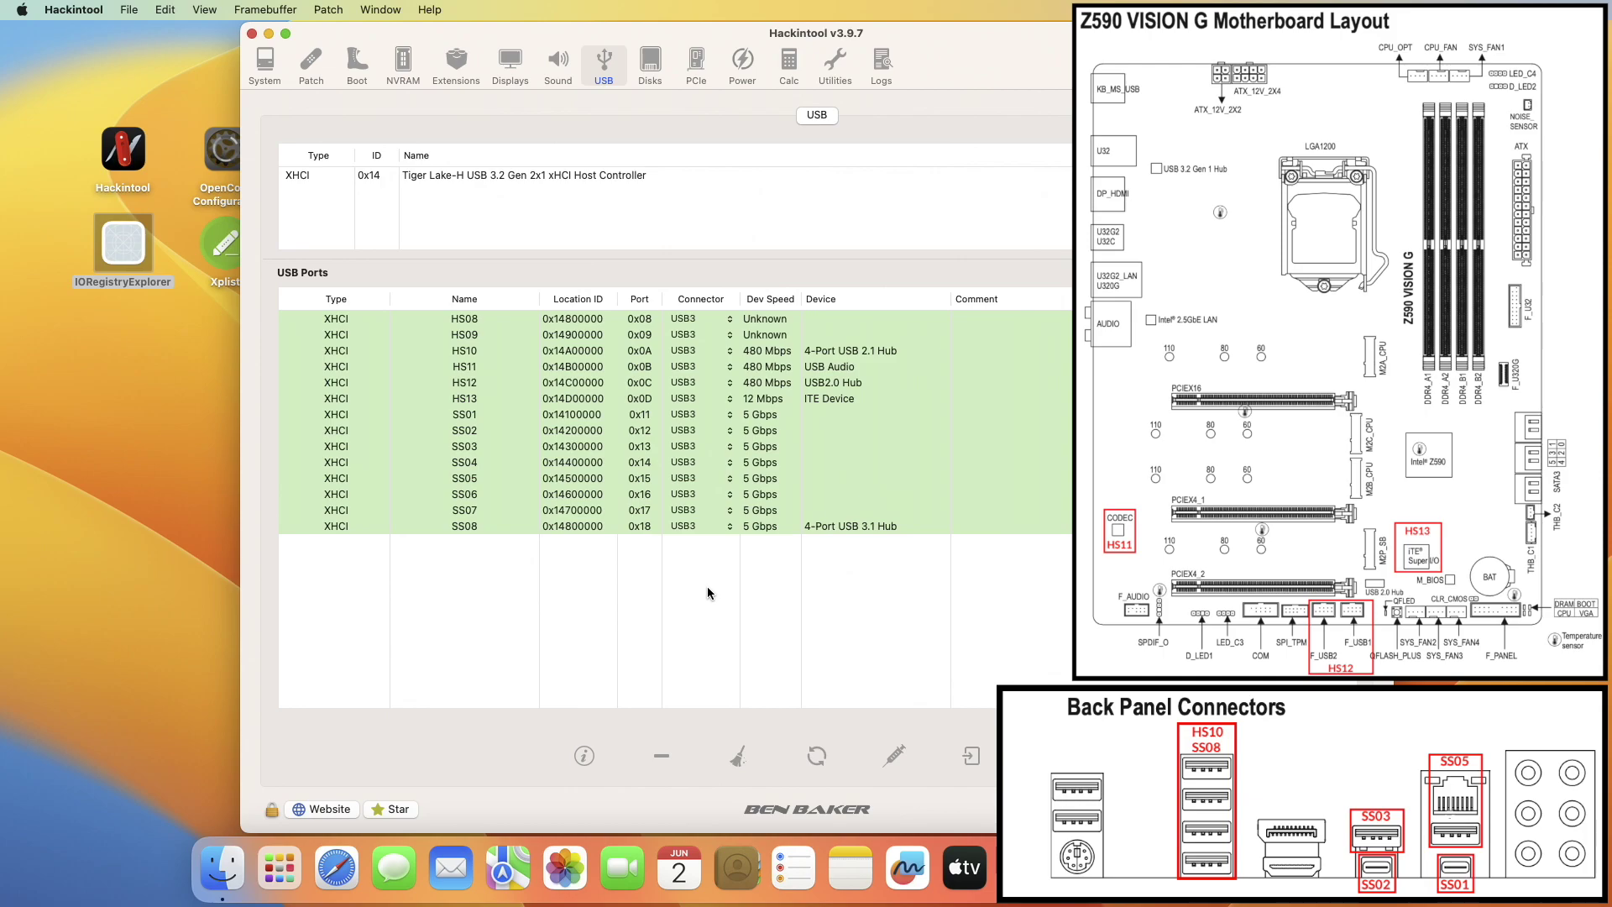
Step: Set the connector type of ports SS08, HS13, HS12, HS11 and HS10 to Internal
{"action": "left_click", "coordinate": [729, 526]}
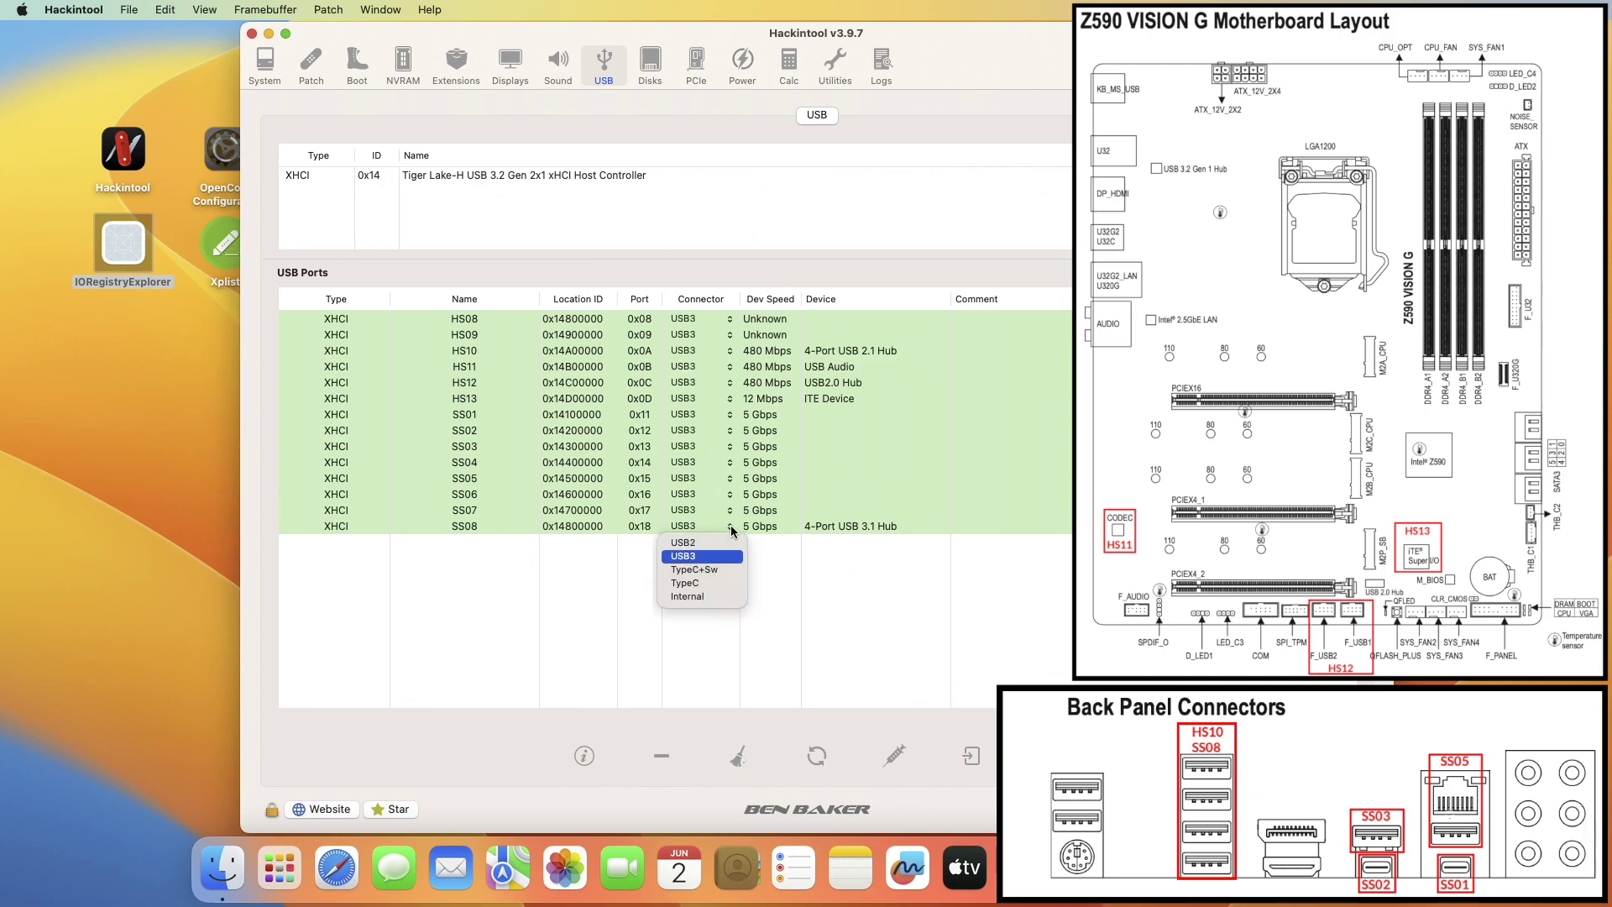
{"action": "left_click", "coordinate": [698, 595]}
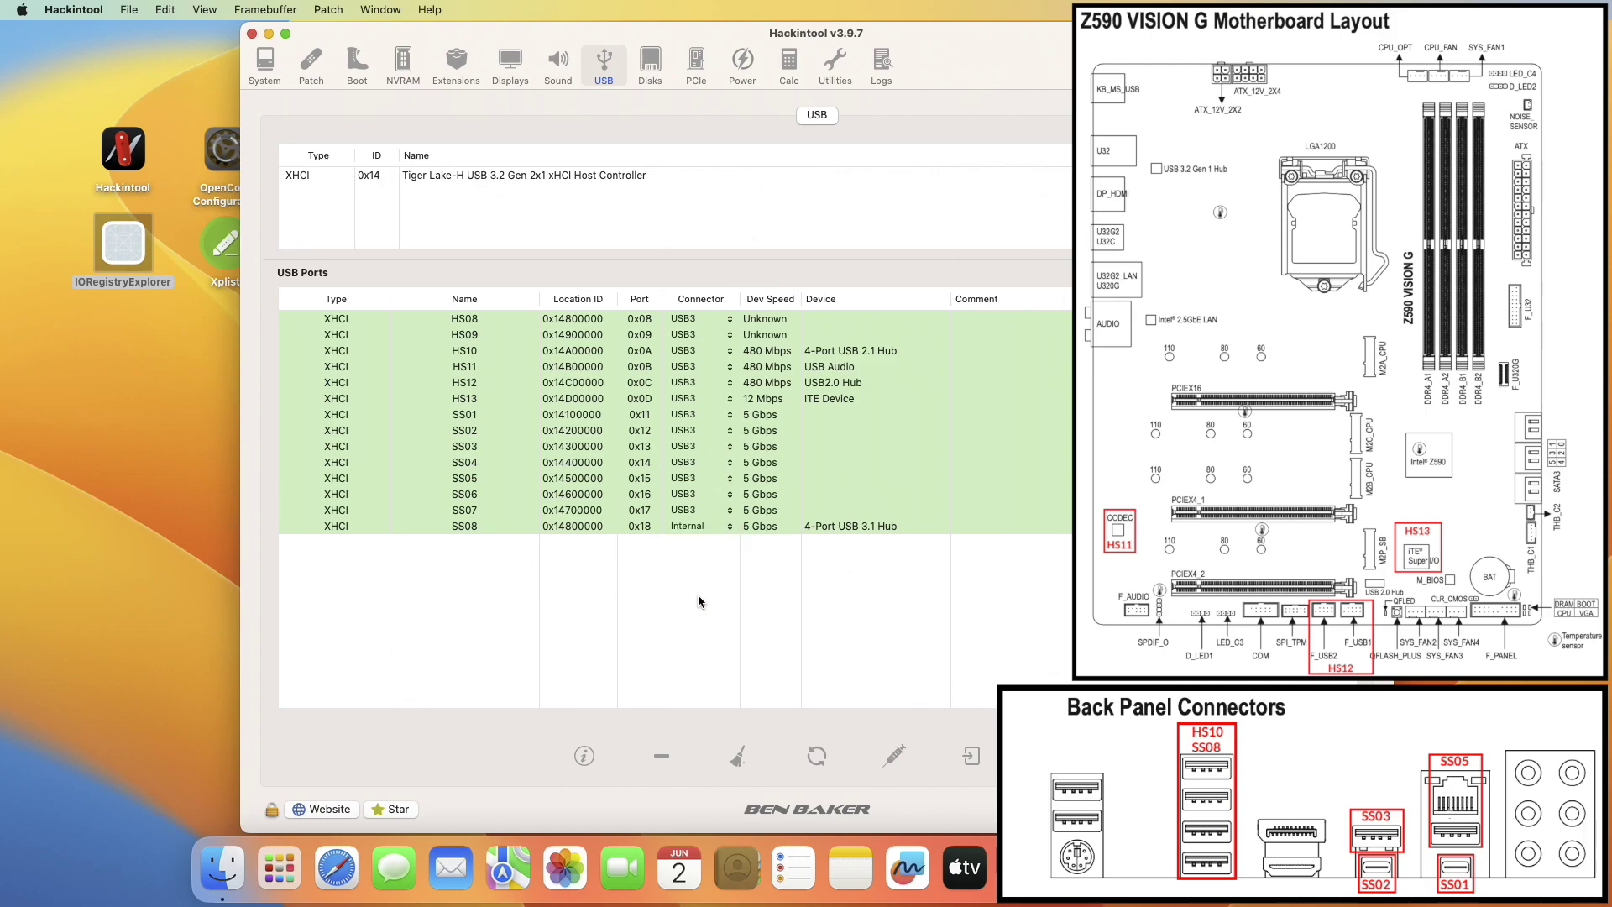
{"action": "left_click", "coordinate": [725, 407]}
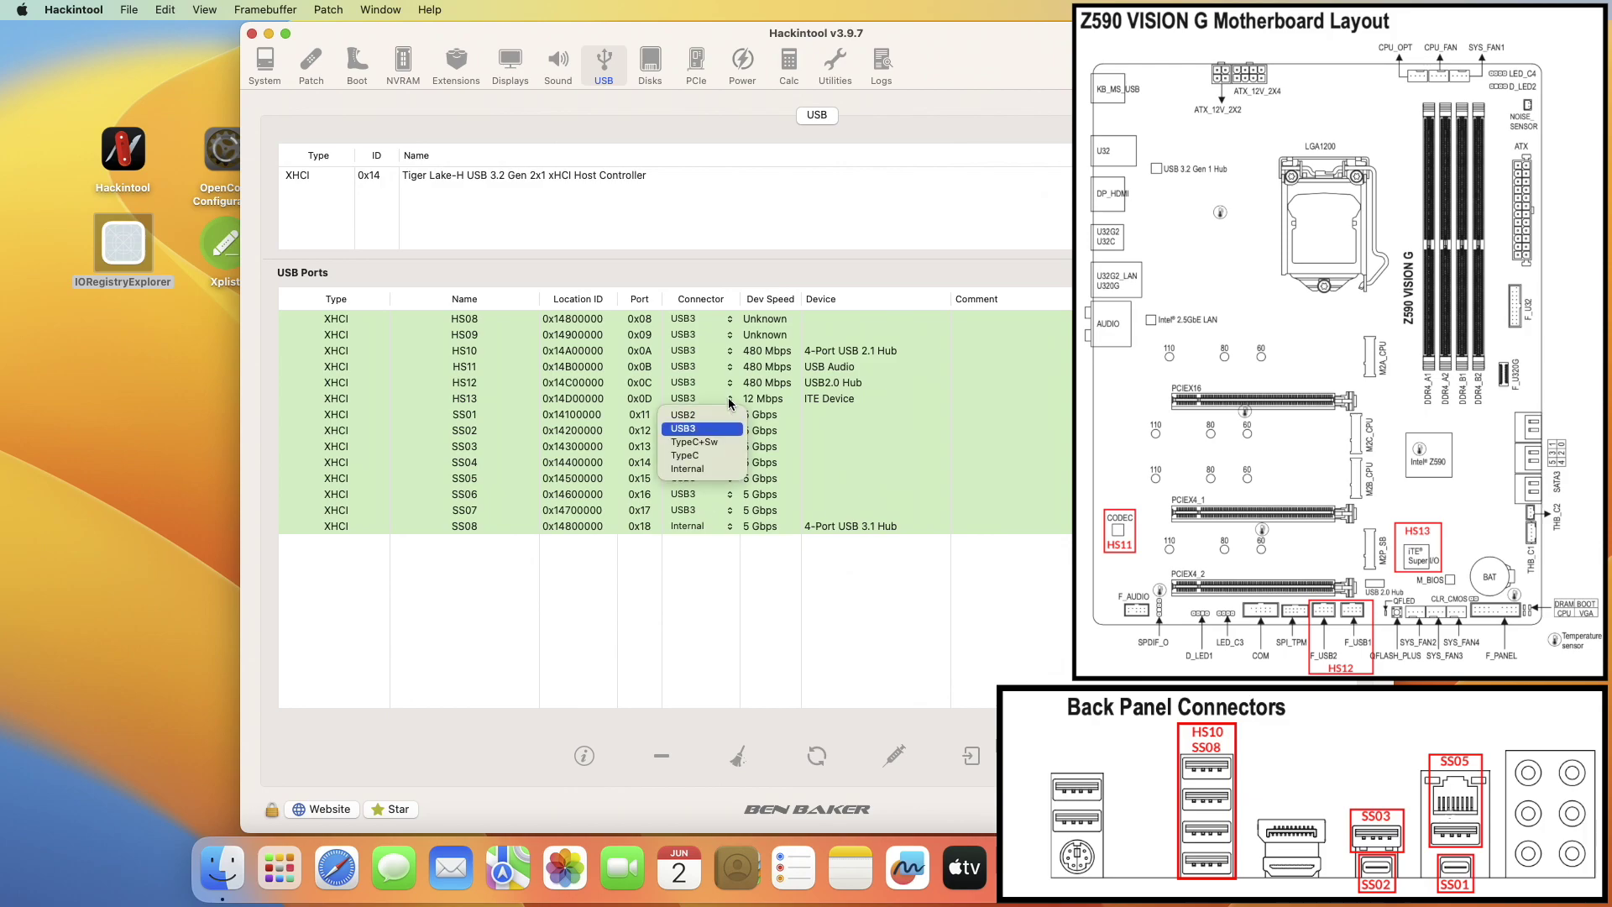
{"action": "left_click", "coordinate": [701, 470]}
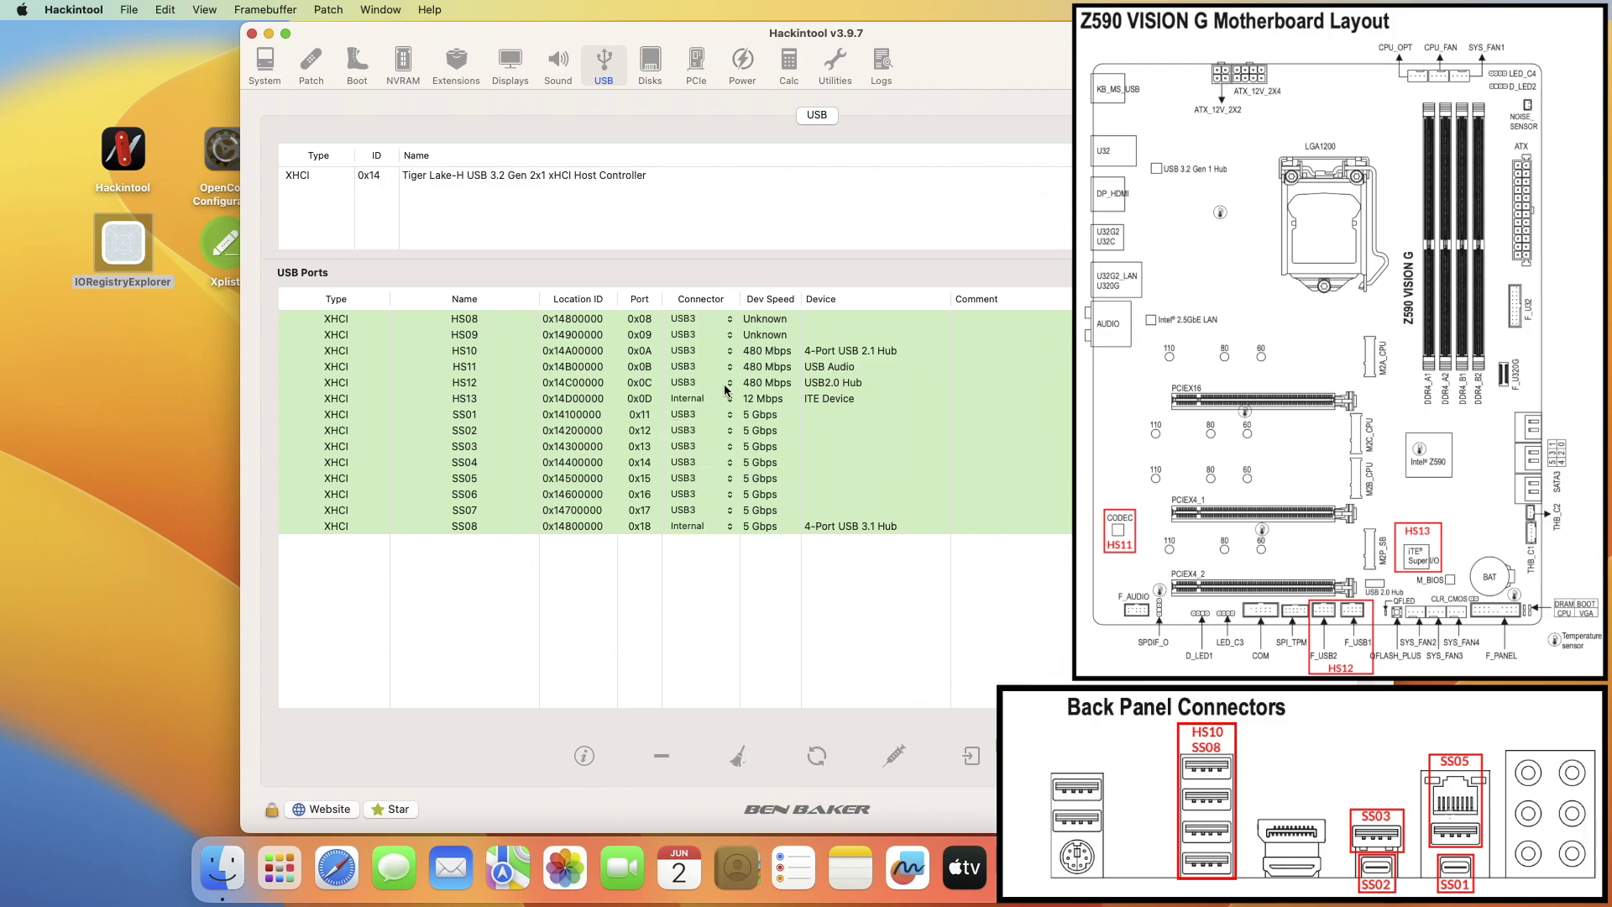
{"action": "left_click", "coordinate": [727, 392]}
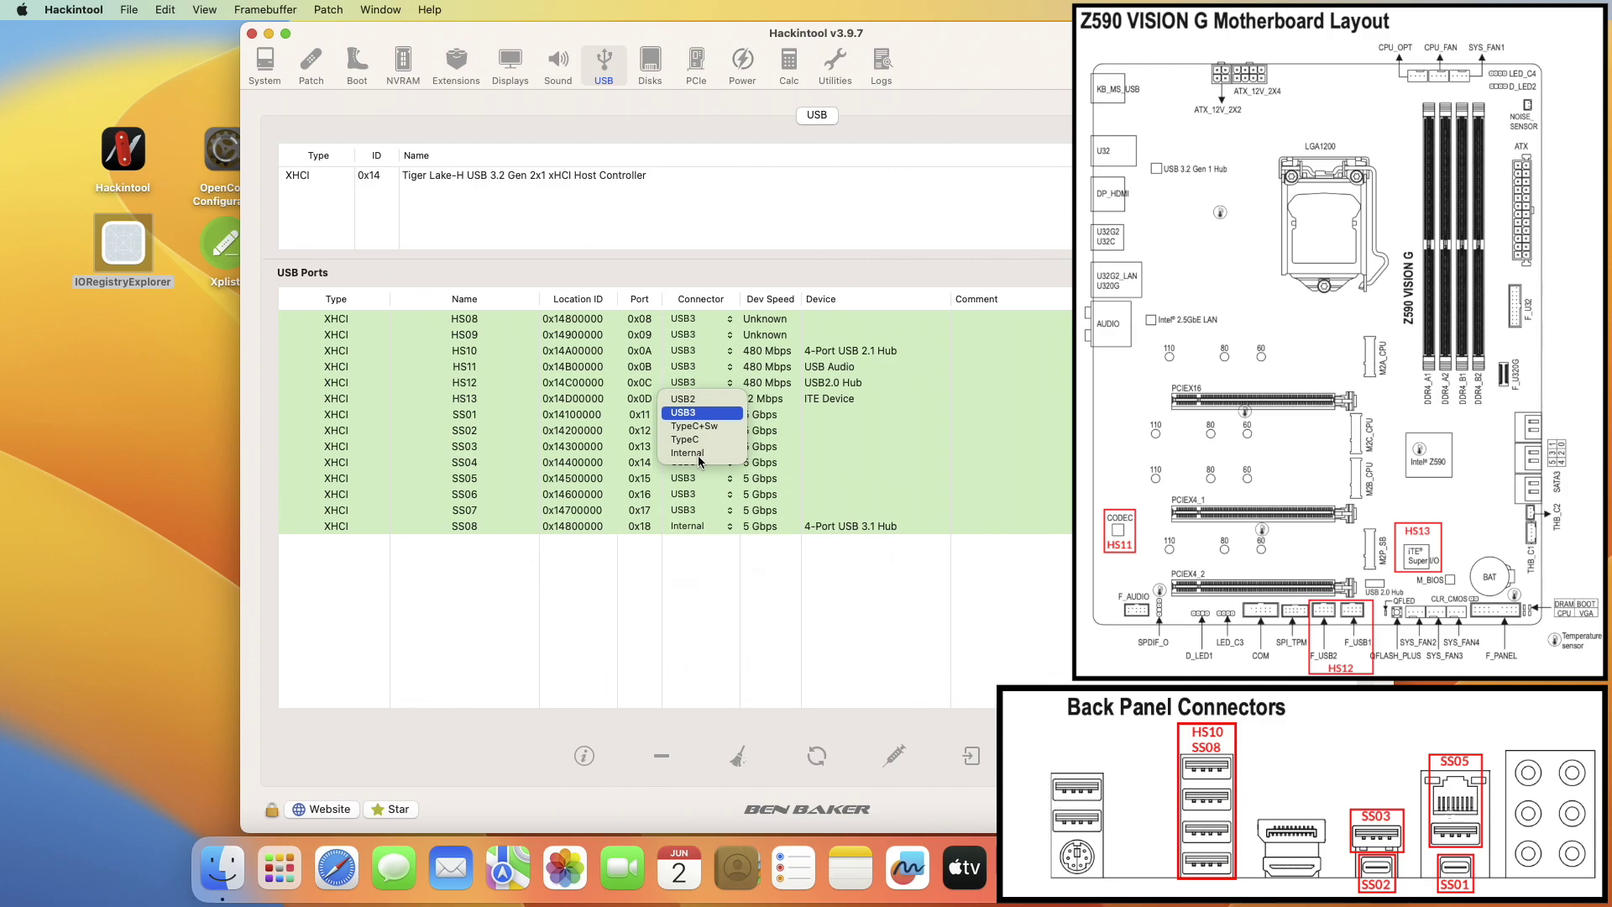
{"action": "left_click", "coordinate": [700, 454]}
{"action": "left_click", "coordinate": [731, 367]}
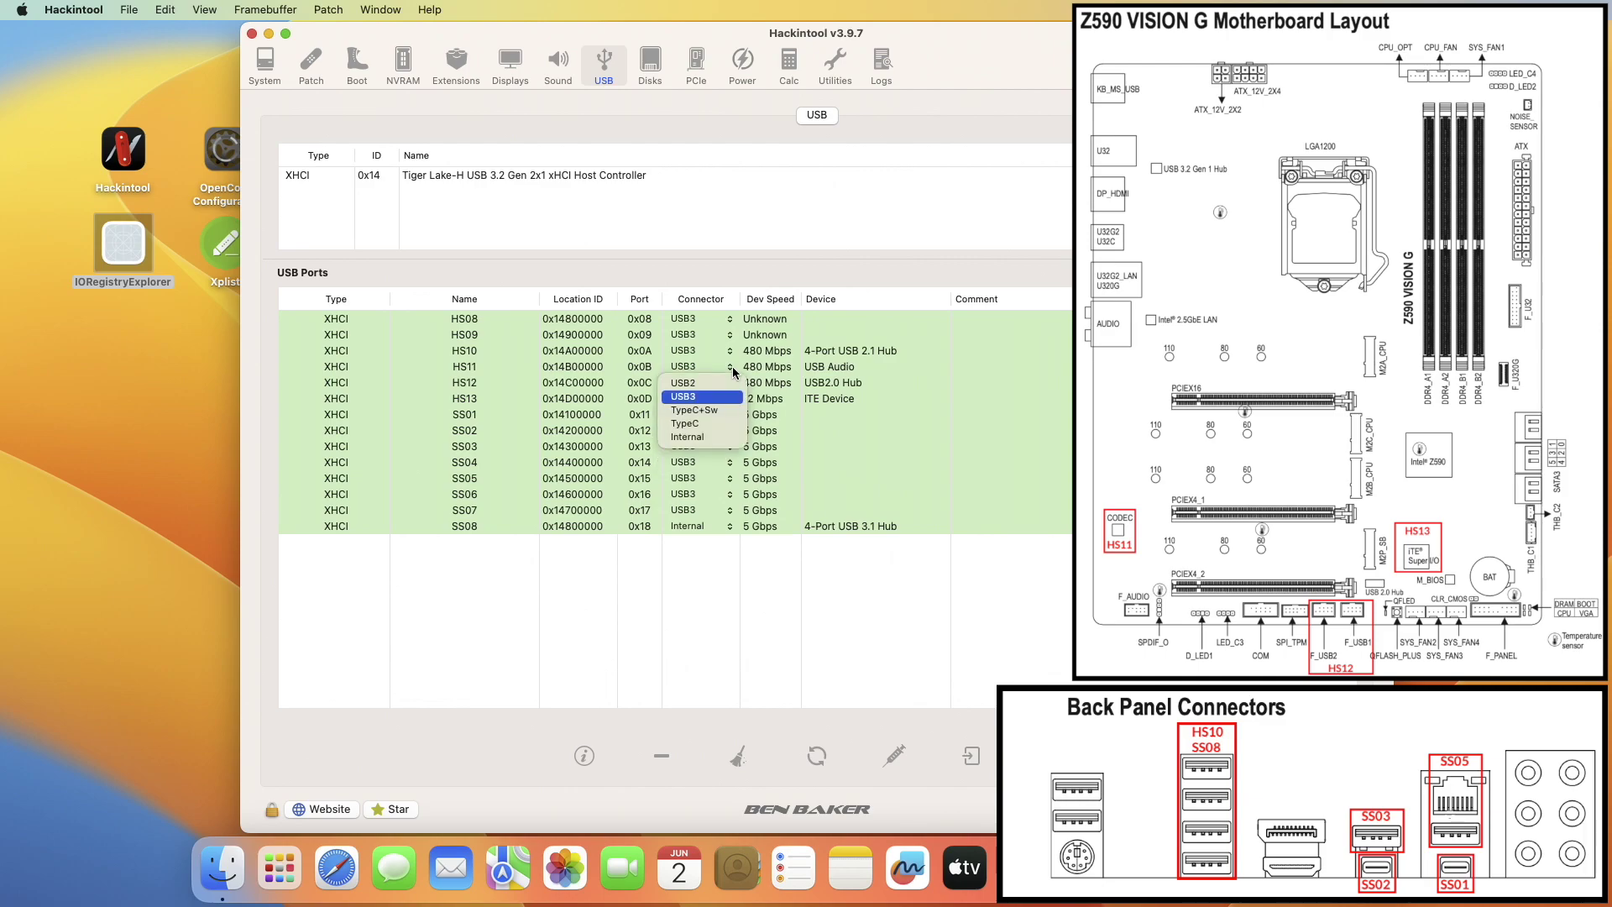
{"action": "left_click", "coordinate": [705, 447]}
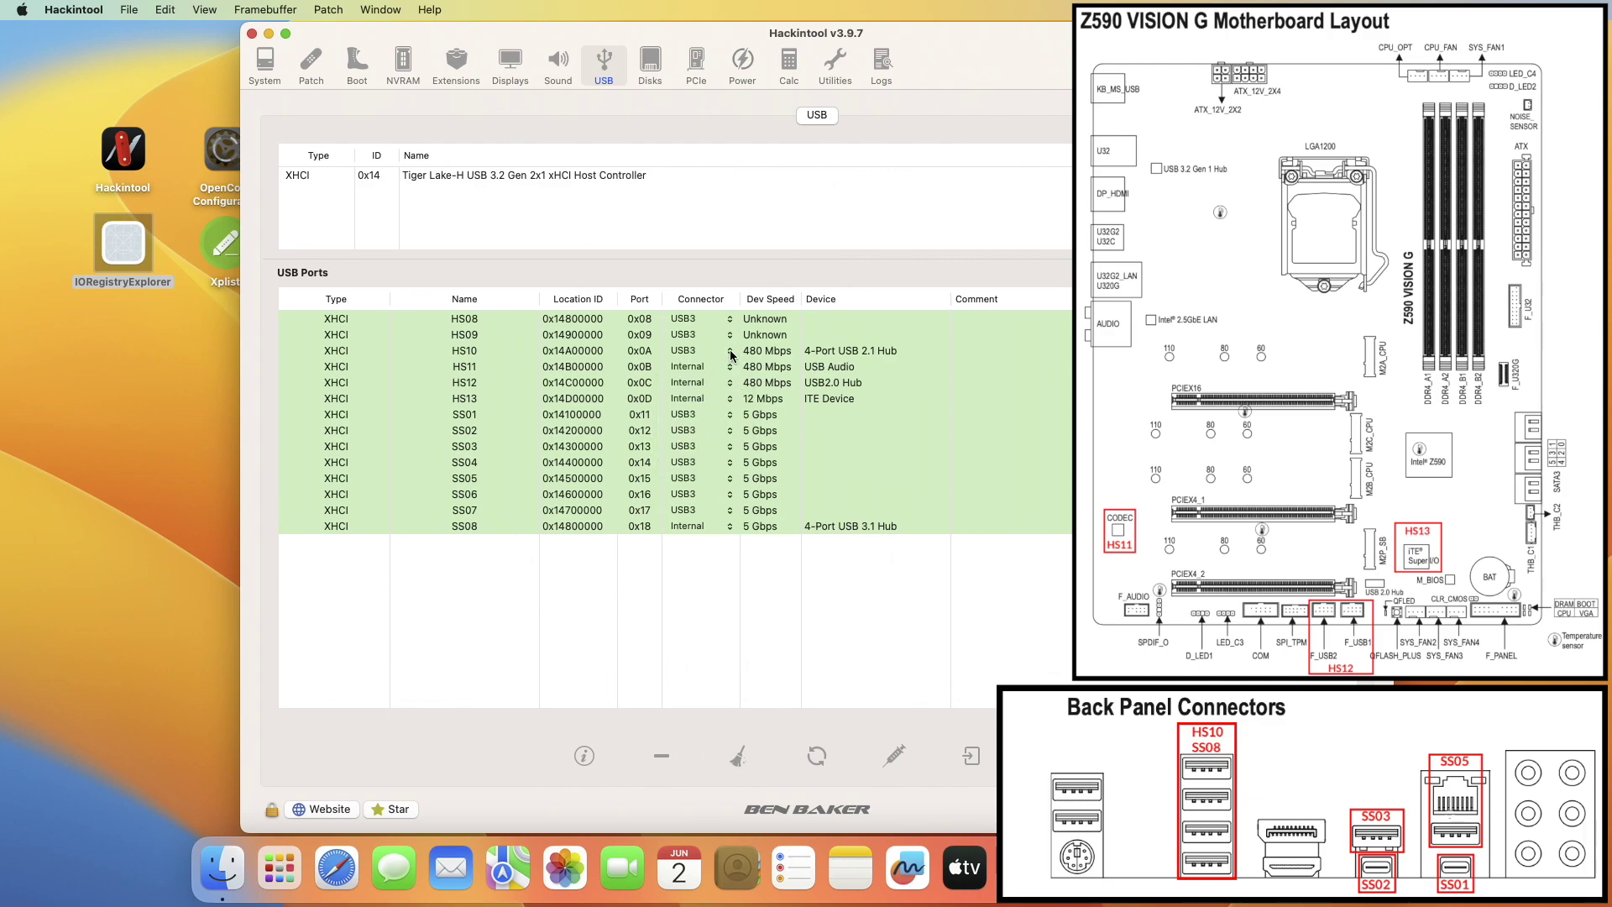
{"action": "left_click", "coordinate": [731, 351]}
{"action": "left_click", "coordinate": [692, 422]}
Step: Set the connector type of port SS04 to TypeC and of ports SS02 and SS01 to TypeC+Sw
{"action": "left_click", "coordinate": [680, 495]}
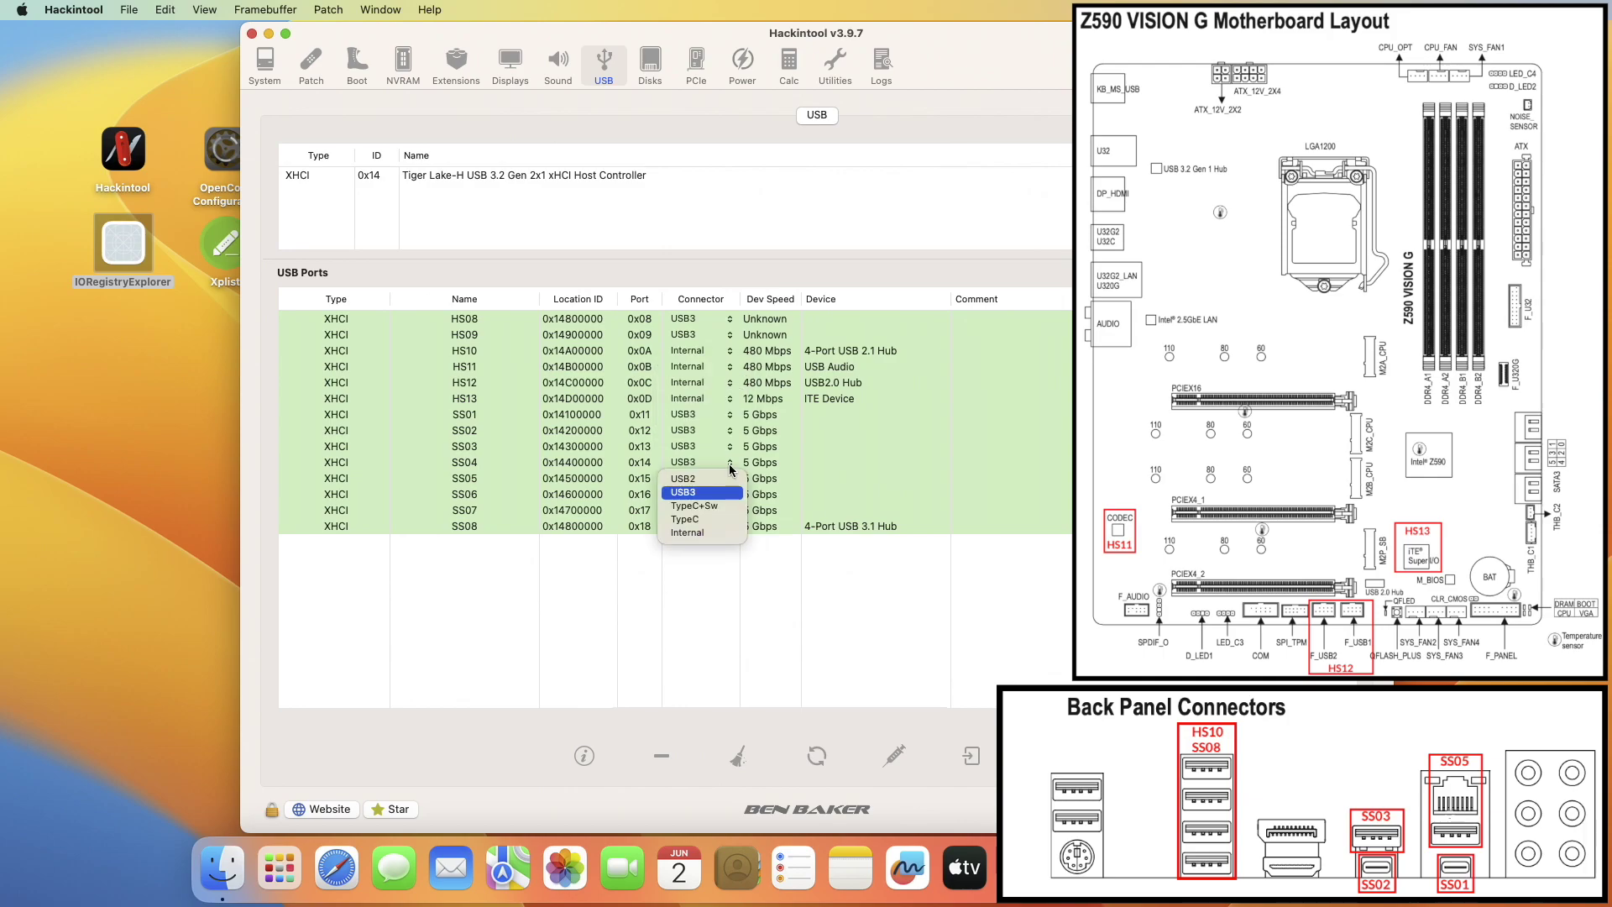
{"action": "left_click", "coordinate": [701, 519]}
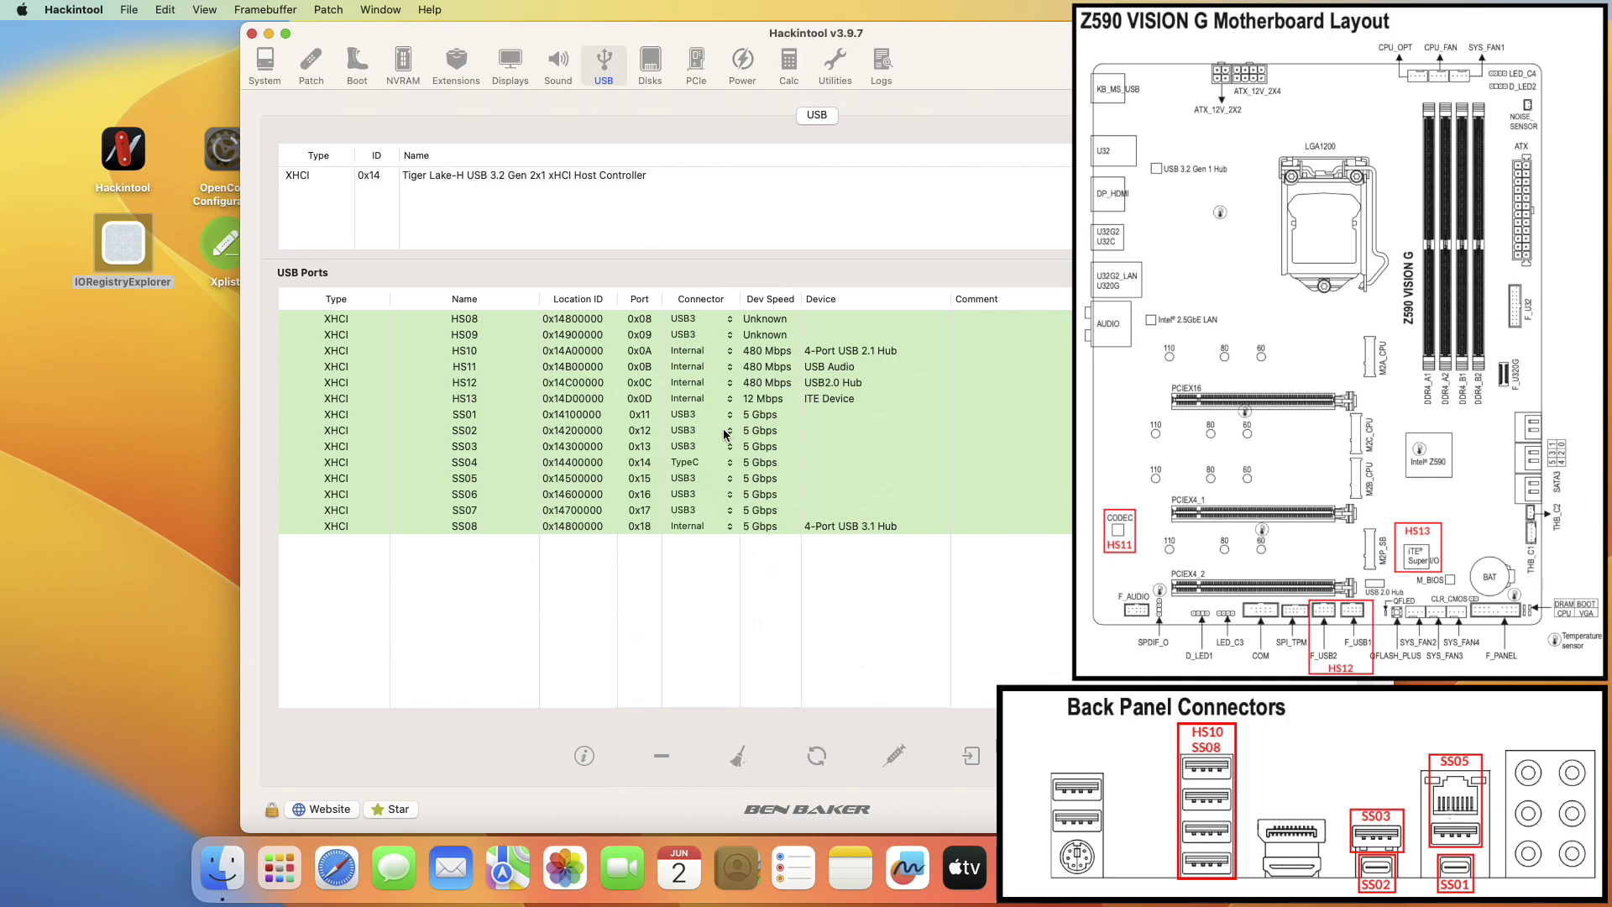
{"action": "left_click", "coordinate": [731, 434]}
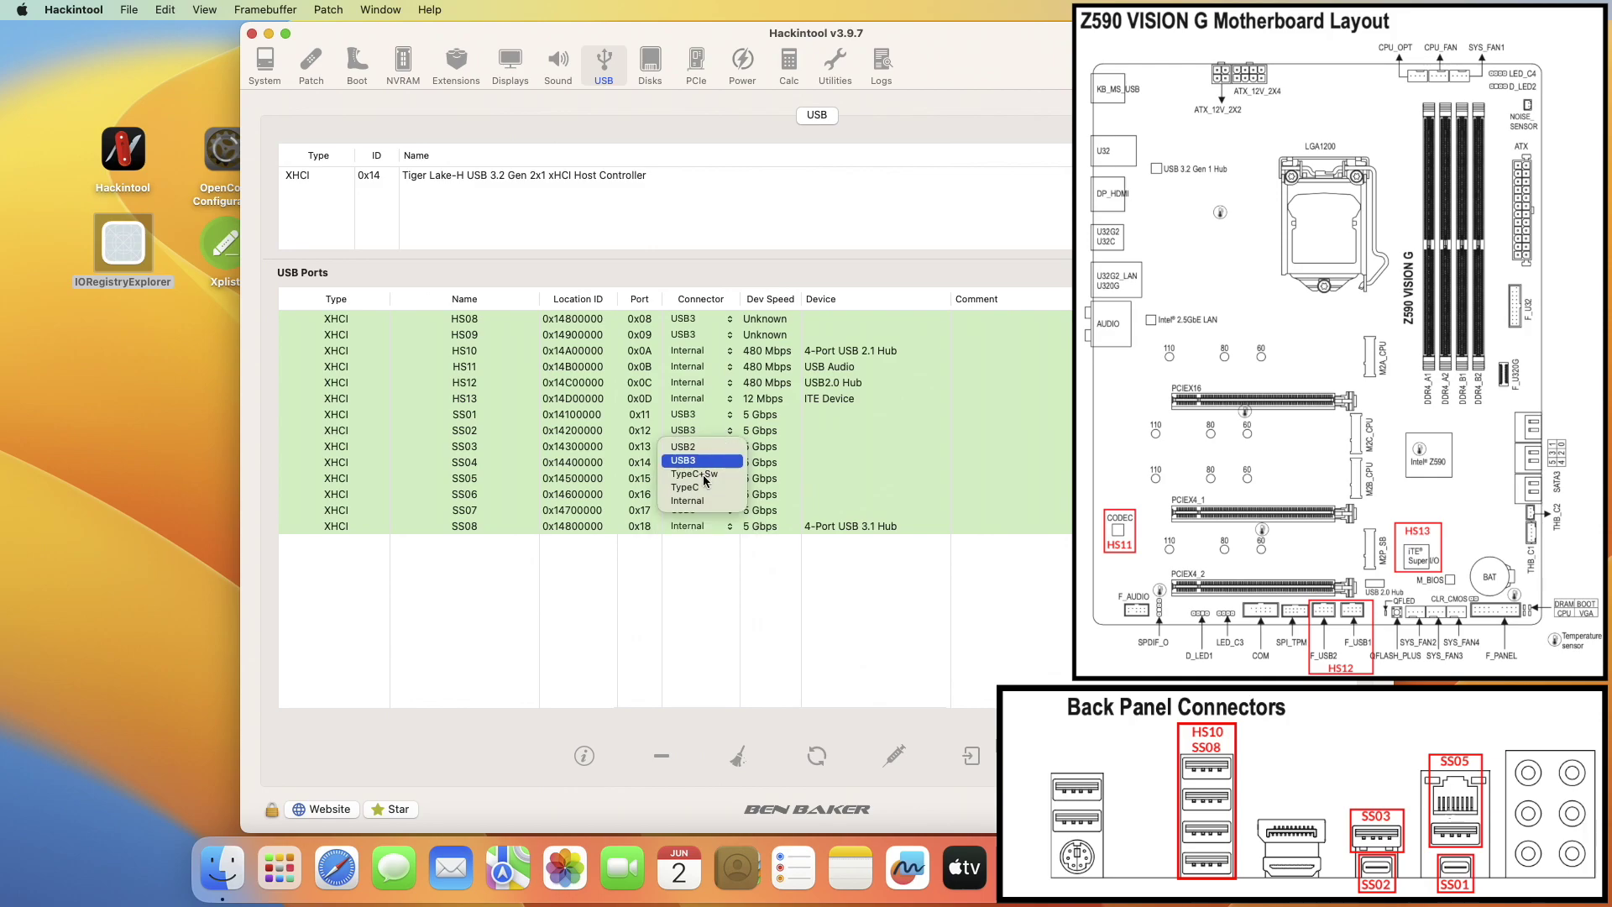
{"action": "left_click", "coordinate": [705, 482]}
{"action": "left_click", "coordinate": [730, 414]}
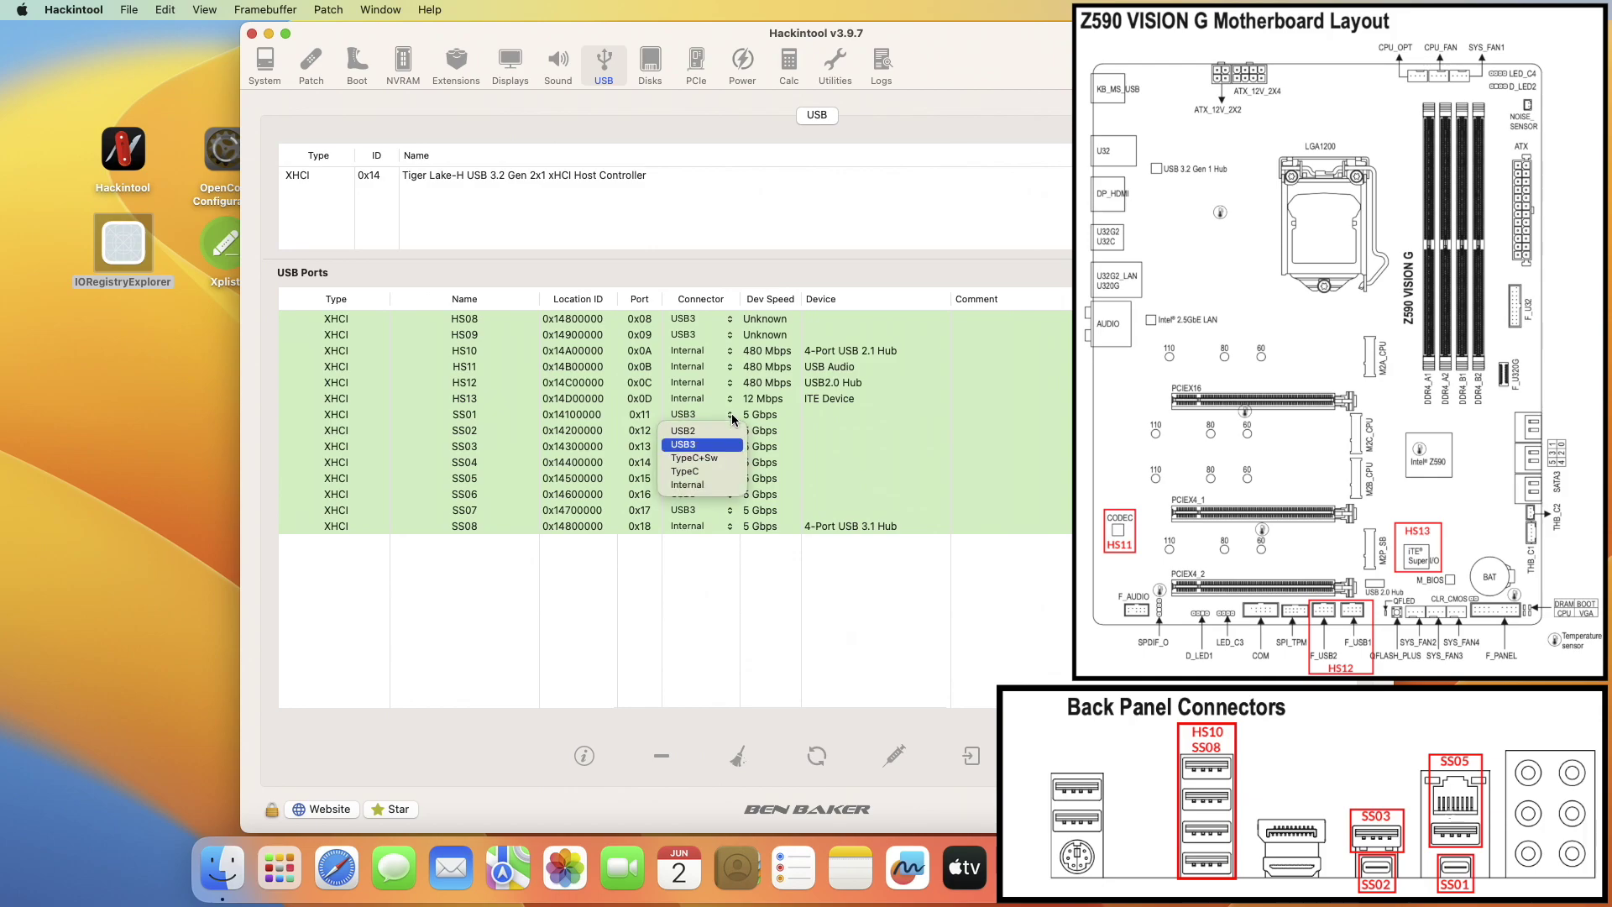
{"action": "left_click", "coordinate": [709, 462]}
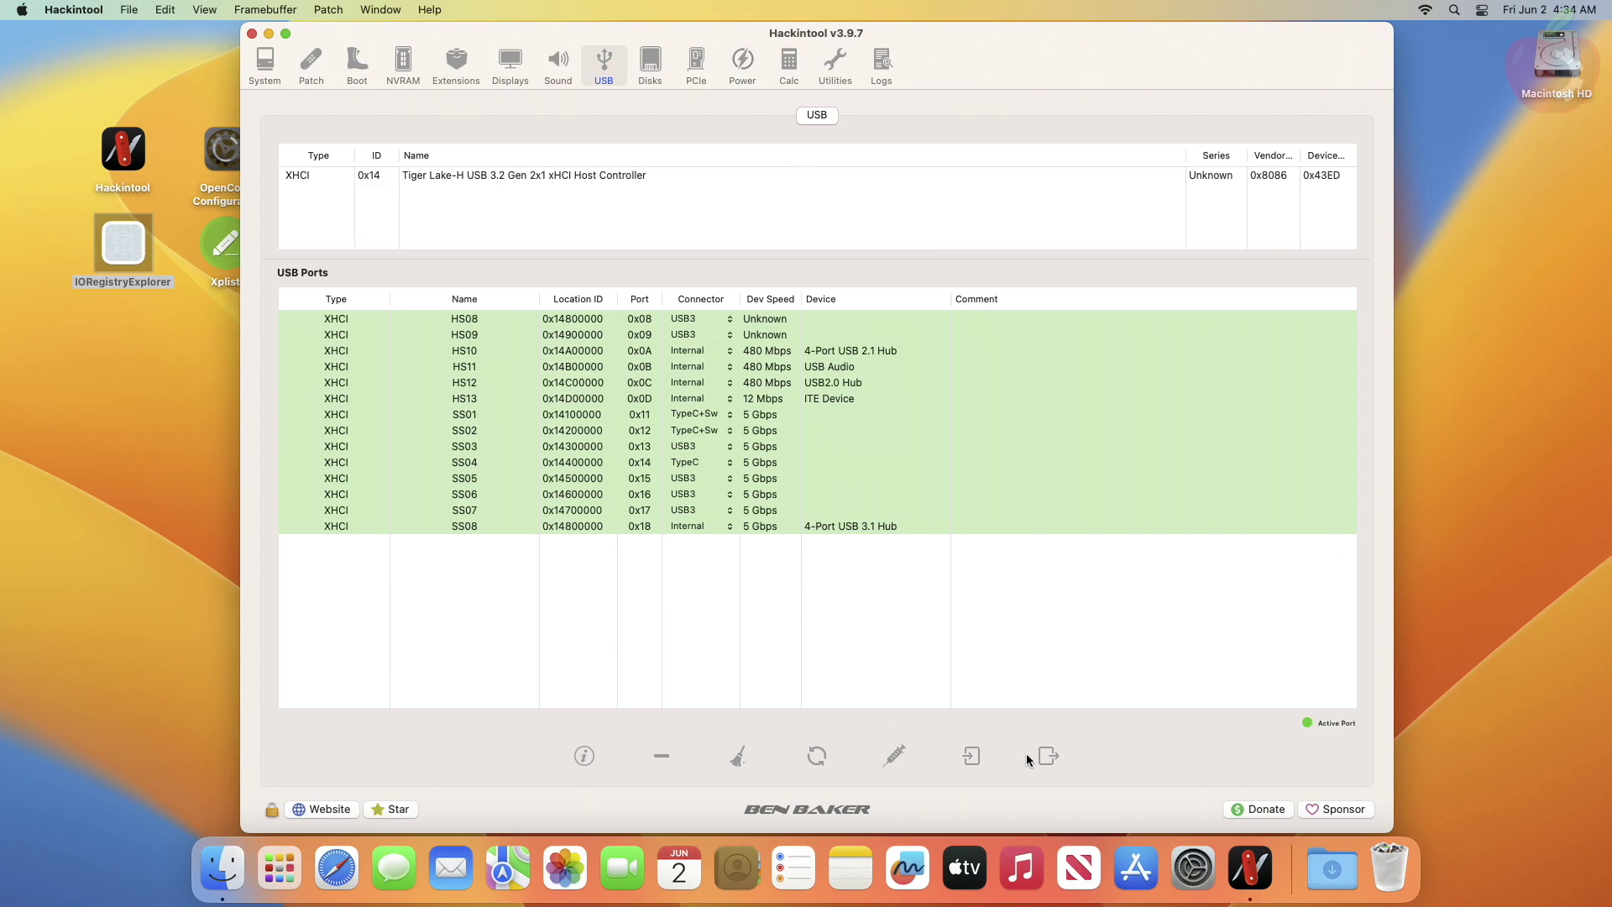
Step: Export the configured USB port map files to the desktop, close the resulting Finder window and quit Hackintool
{"action": "left_click", "coordinate": [1043, 757]}
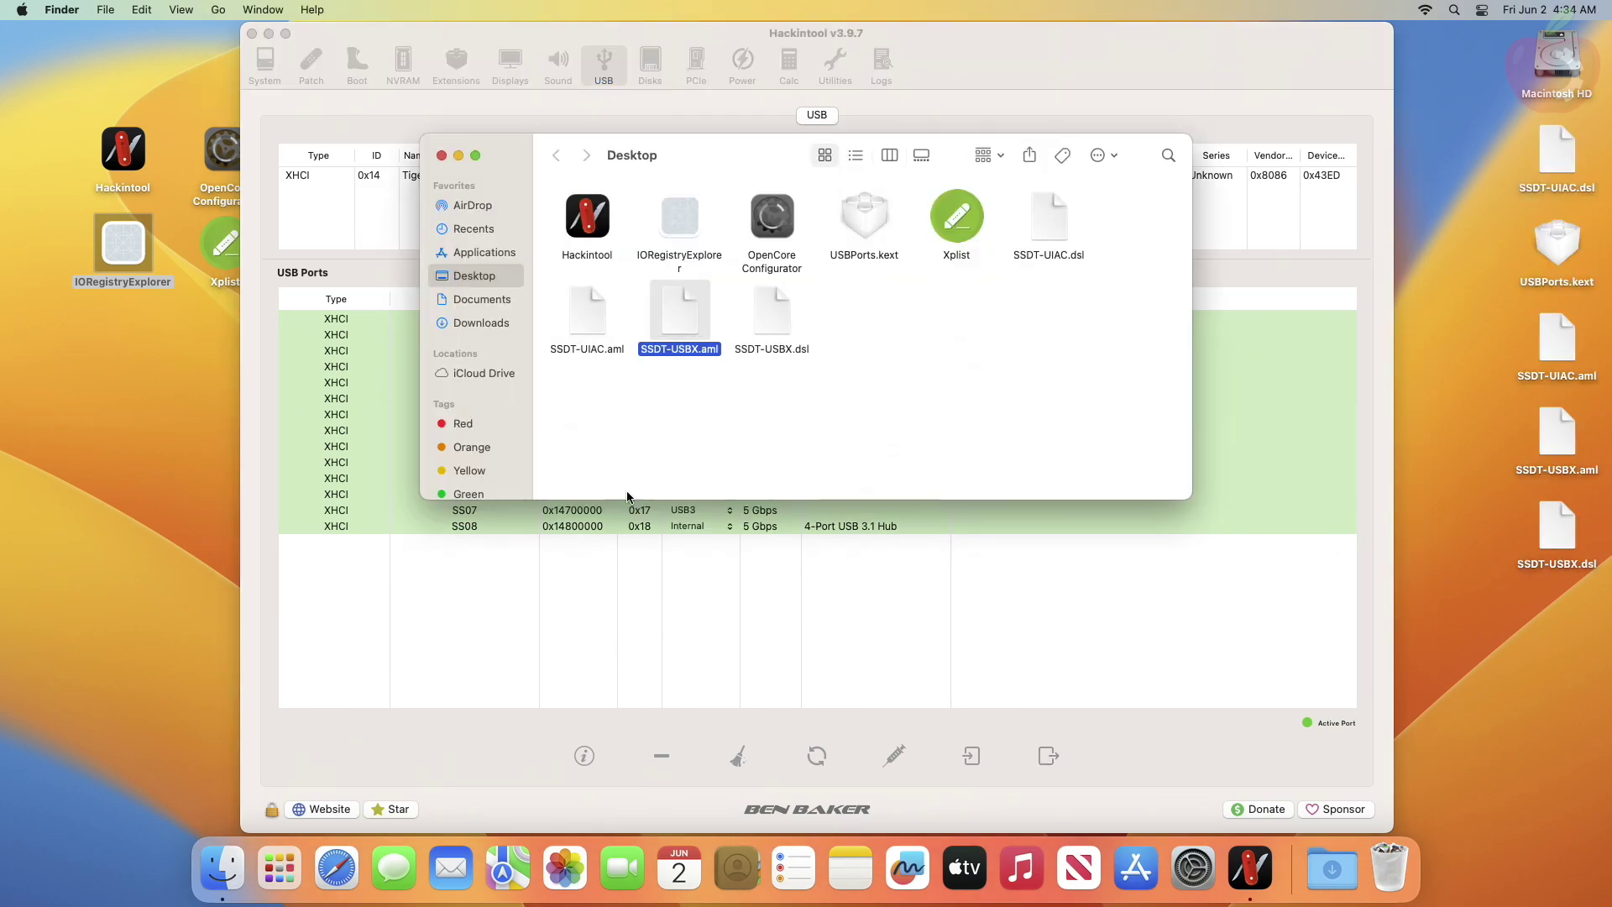
{"action": "left_click", "coordinate": [440, 155]}
{"action": "left_click", "coordinate": [348, 102]}
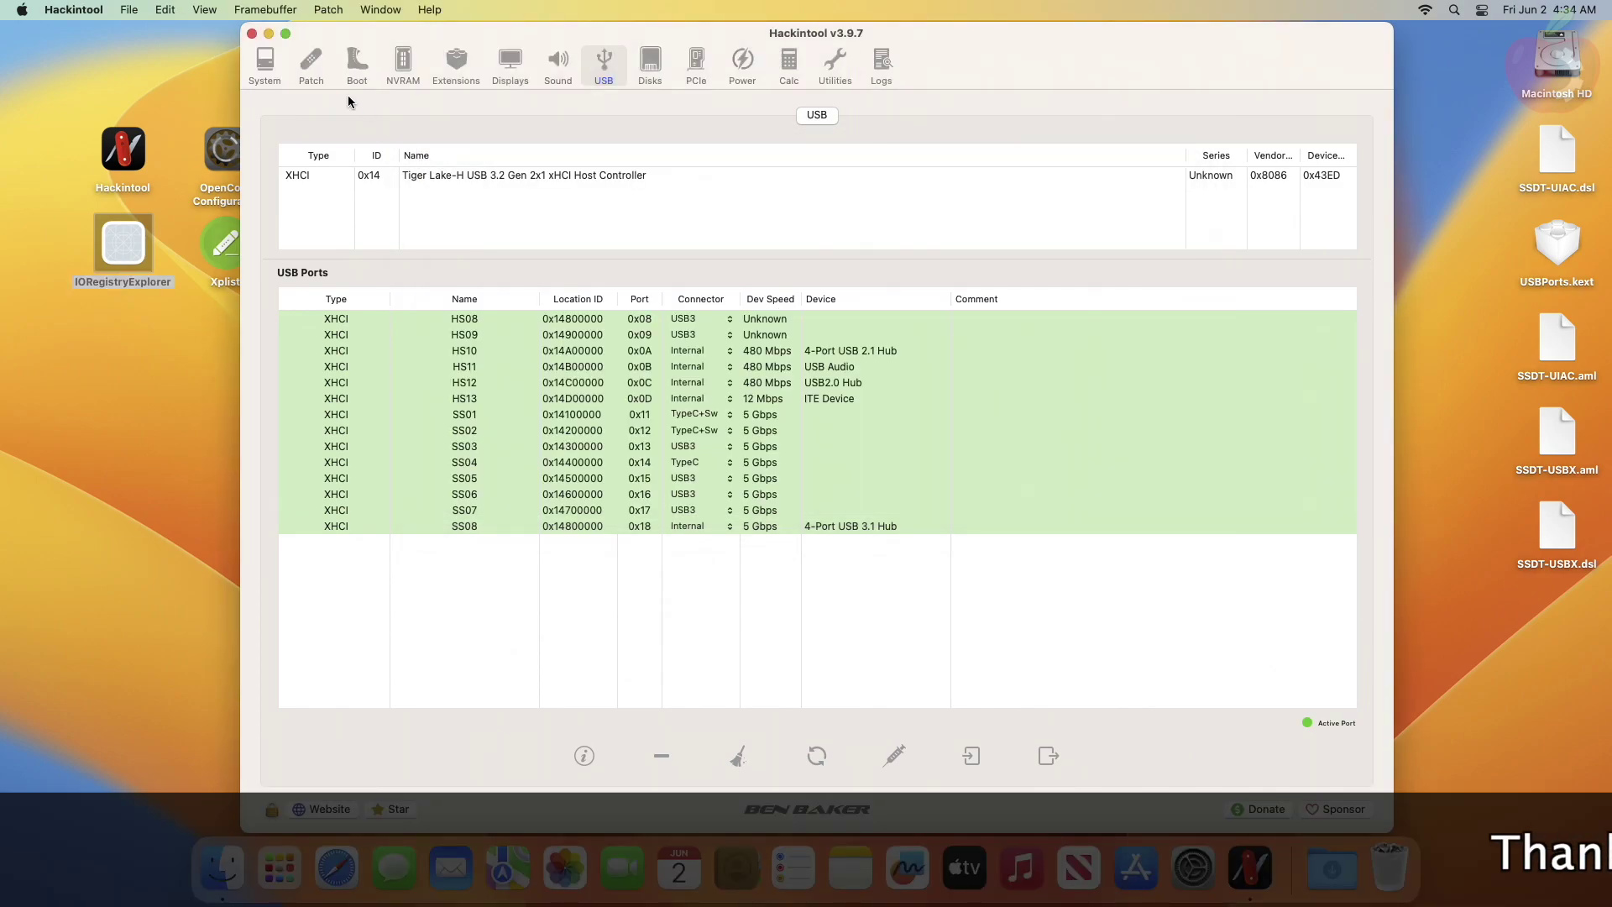
{"action": "left_click", "coordinate": [97, 9]}
{"action": "left_click", "coordinate": [110, 184]}
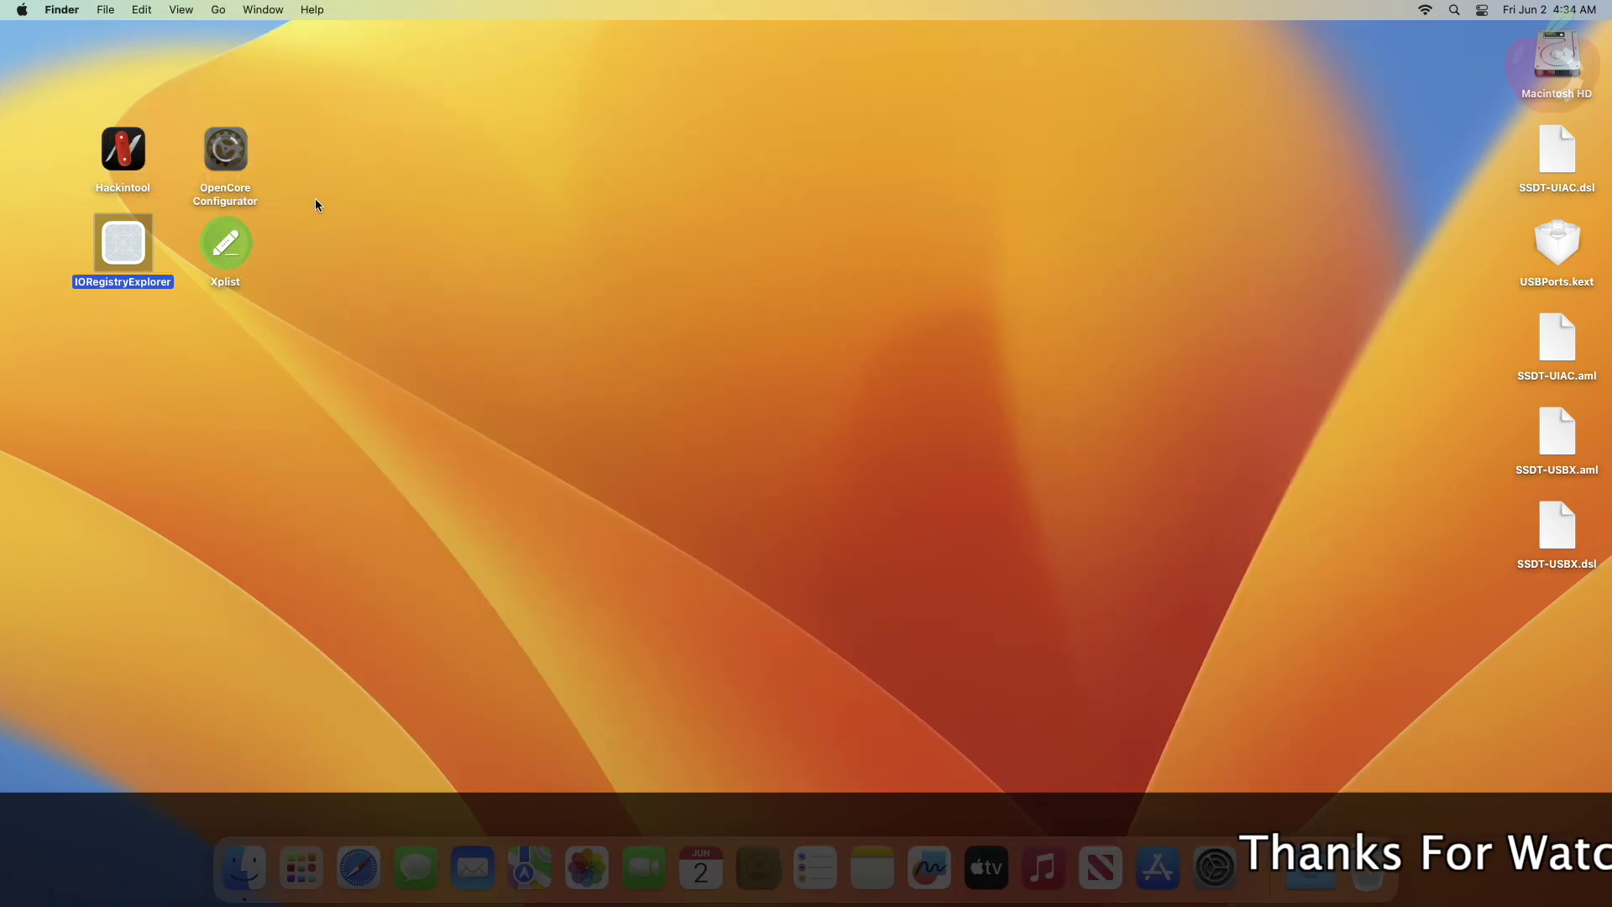
Step: Launch OpenCore Configurator, mount the EFI partition of disk0s1 by entering the account password, and quit the application
{"action": "right_click", "coordinate": [235, 162]}
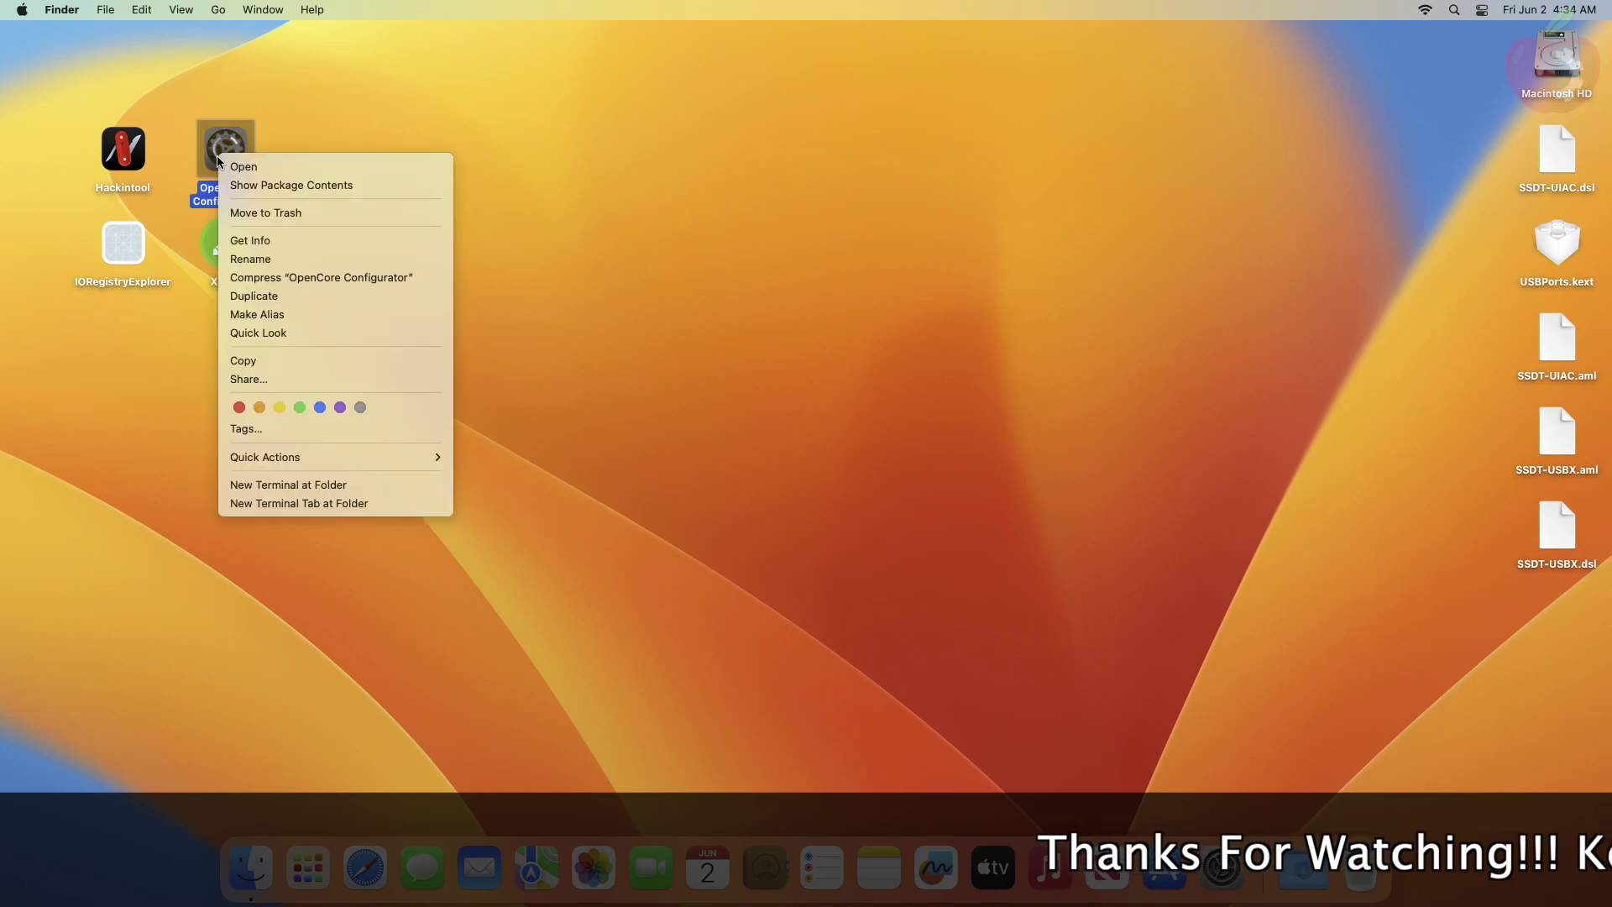
{"action": "left_click", "coordinate": [240, 164]}
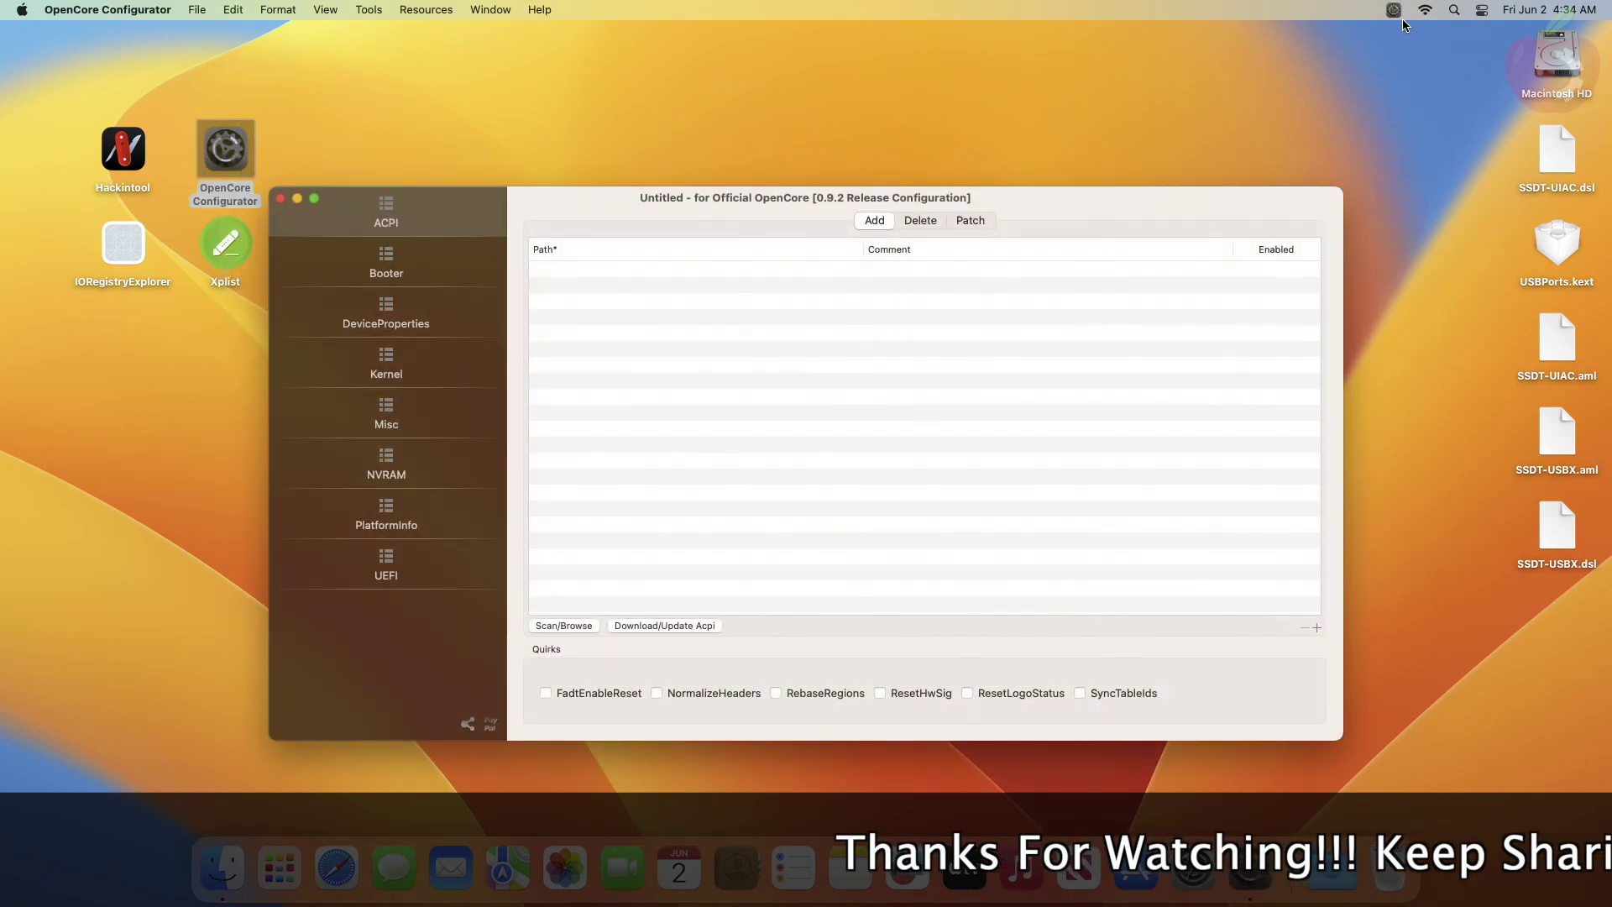
{"action": "left_click", "coordinate": [1394, 10]}
{"action": "left_click", "coordinate": [1417, 103]}
{"action": "type", "text": "••••"}
{"action": "key", "text": "Return"}
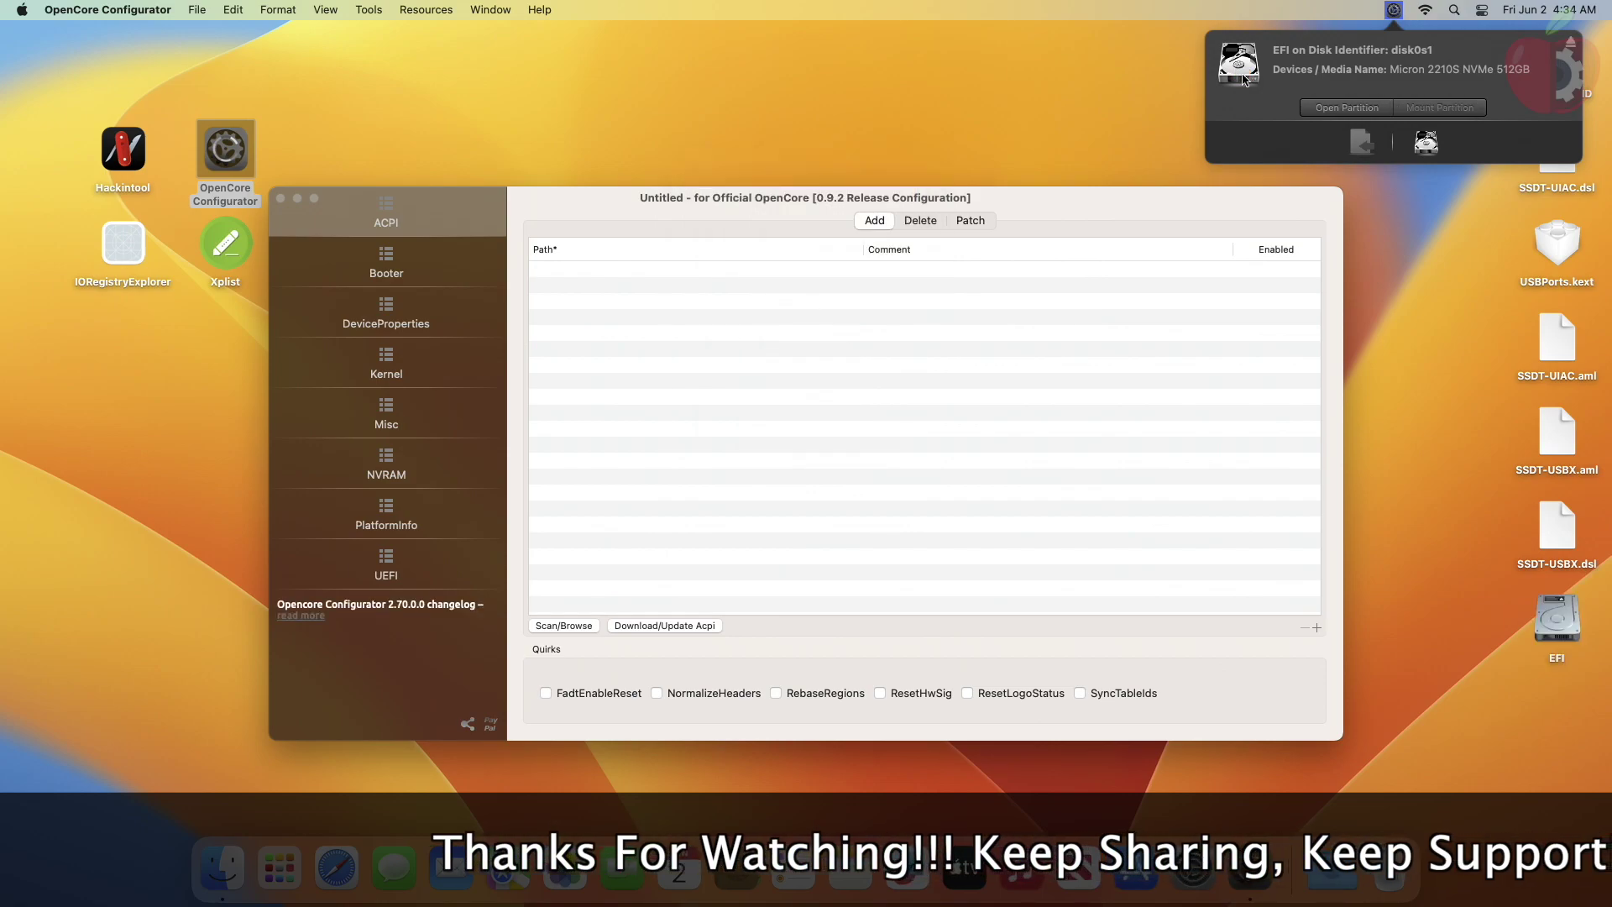
{"action": "left_click", "coordinate": [1244, 79]}
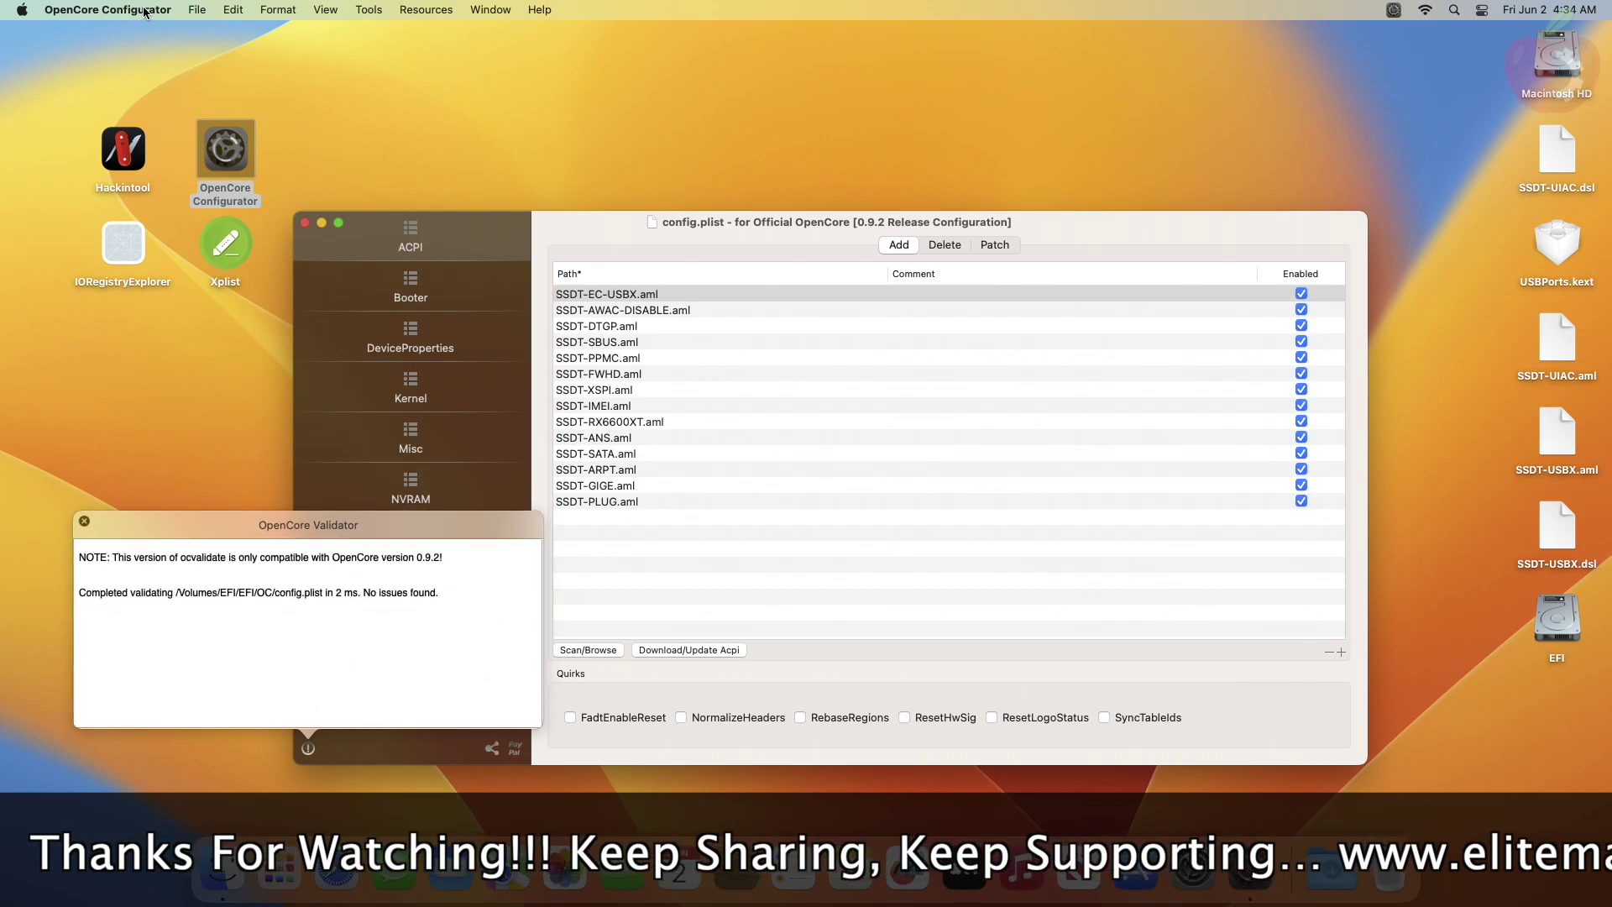
{"action": "left_click", "coordinate": [144, 12]}
{"action": "left_click", "coordinate": [178, 240]}
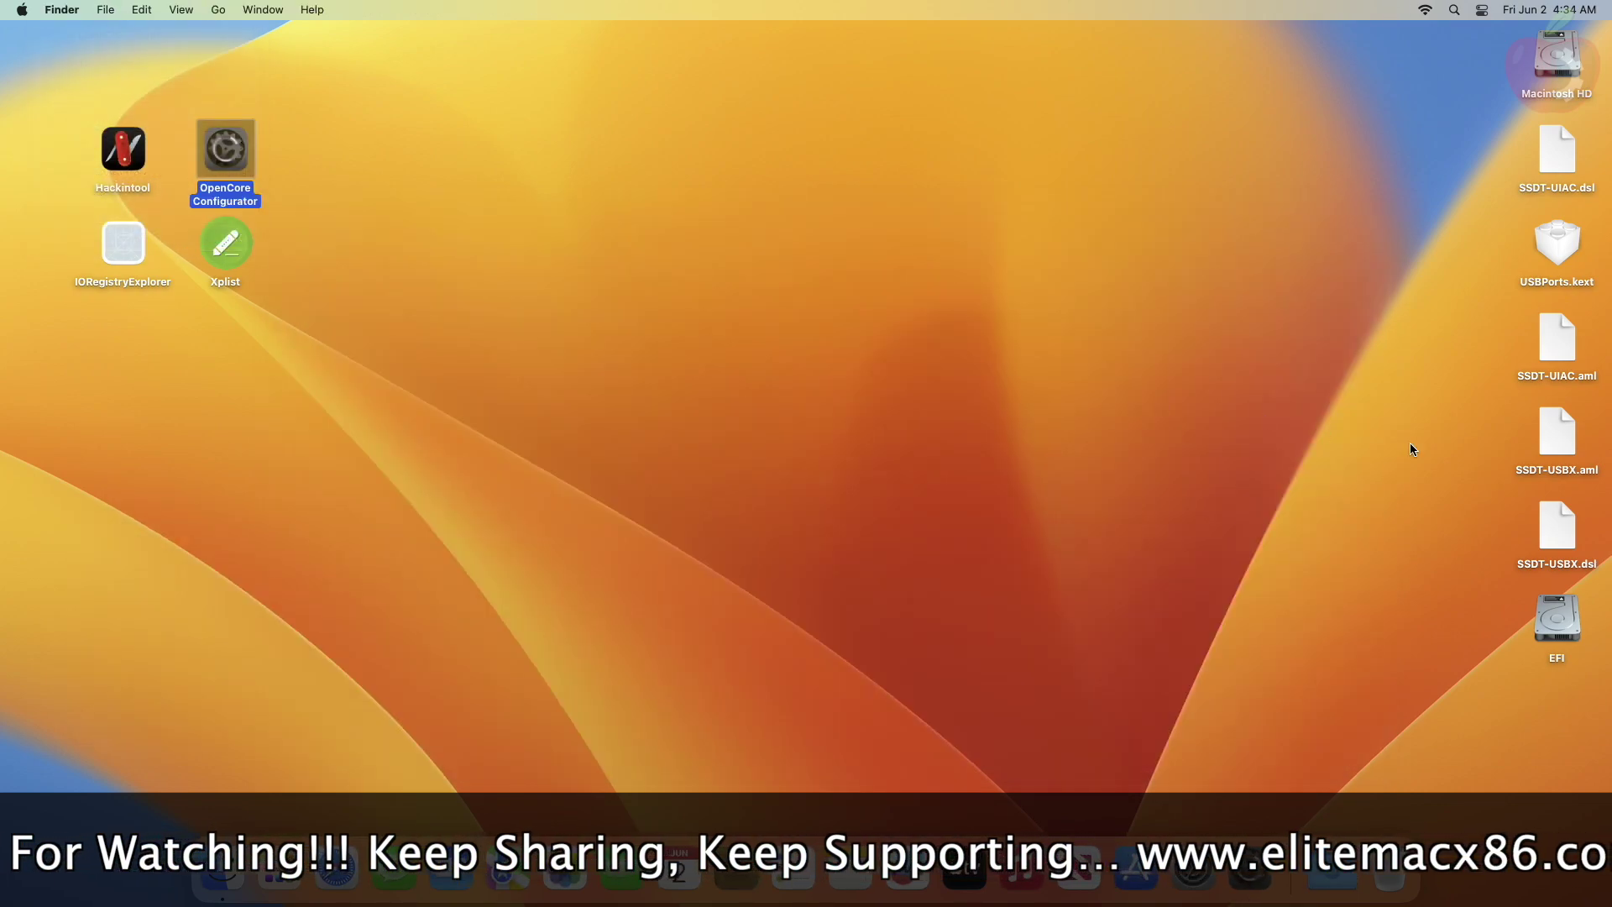
Step: Open the mounted EFI volume in Finder and go to its EFI/OC/Kexts folder
{"action": "left_click", "coordinate": [1565, 626]}
{"action": "double_click", "coordinate": [1566, 625]}
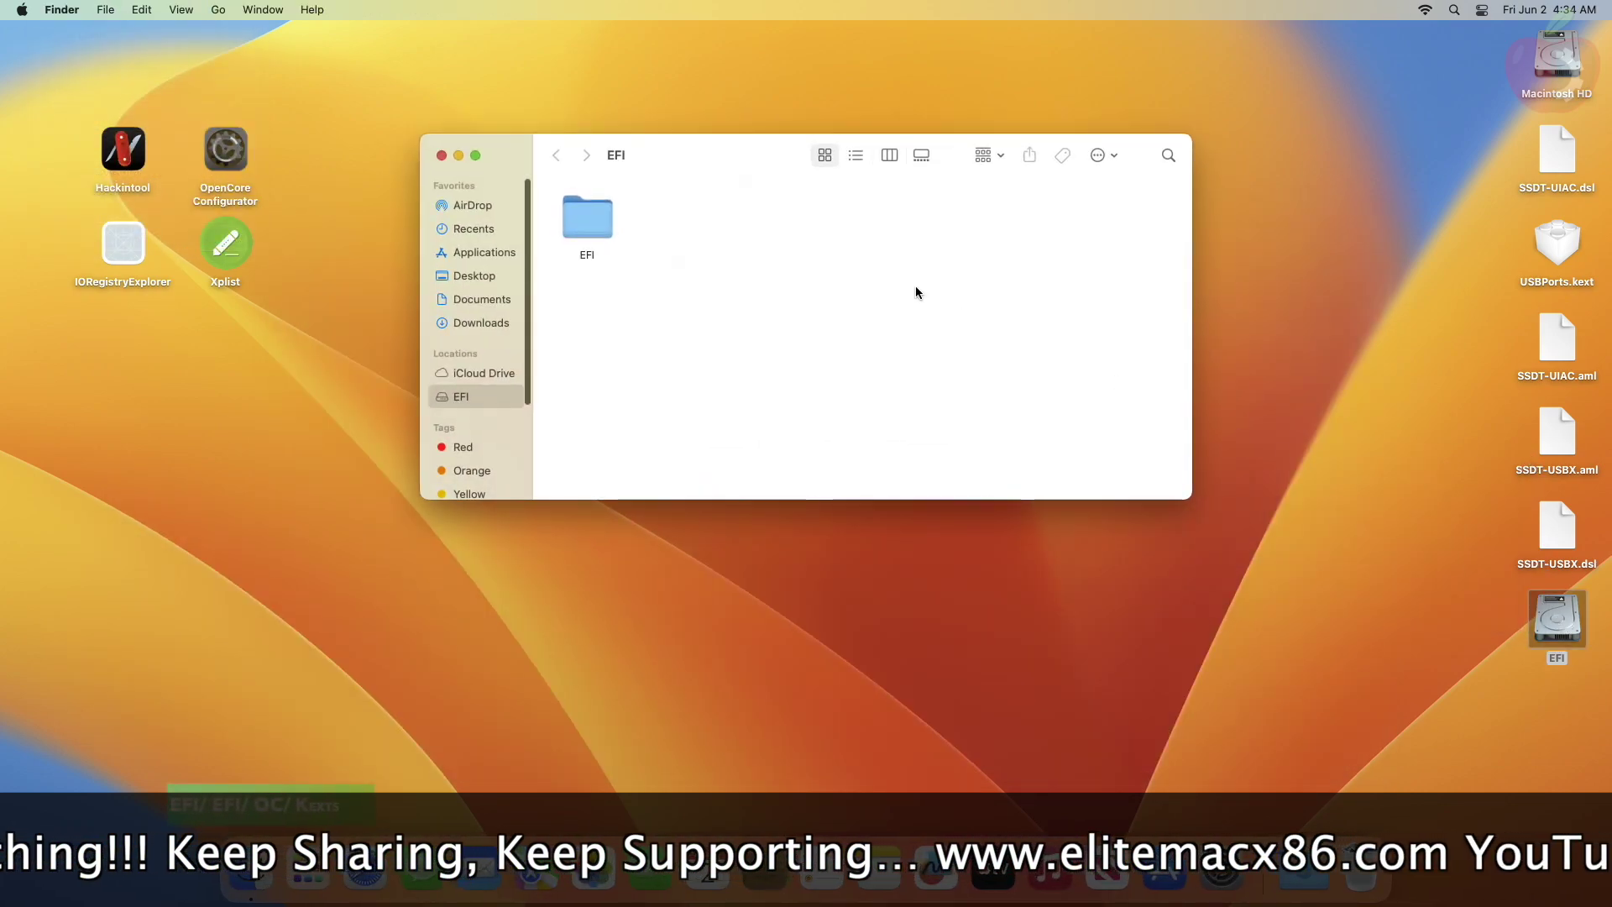
{"action": "left_click", "coordinate": [587, 220]}
{"action": "left_click", "coordinate": [638, 237]}
{"action": "double_click", "coordinate": [698, 235]}
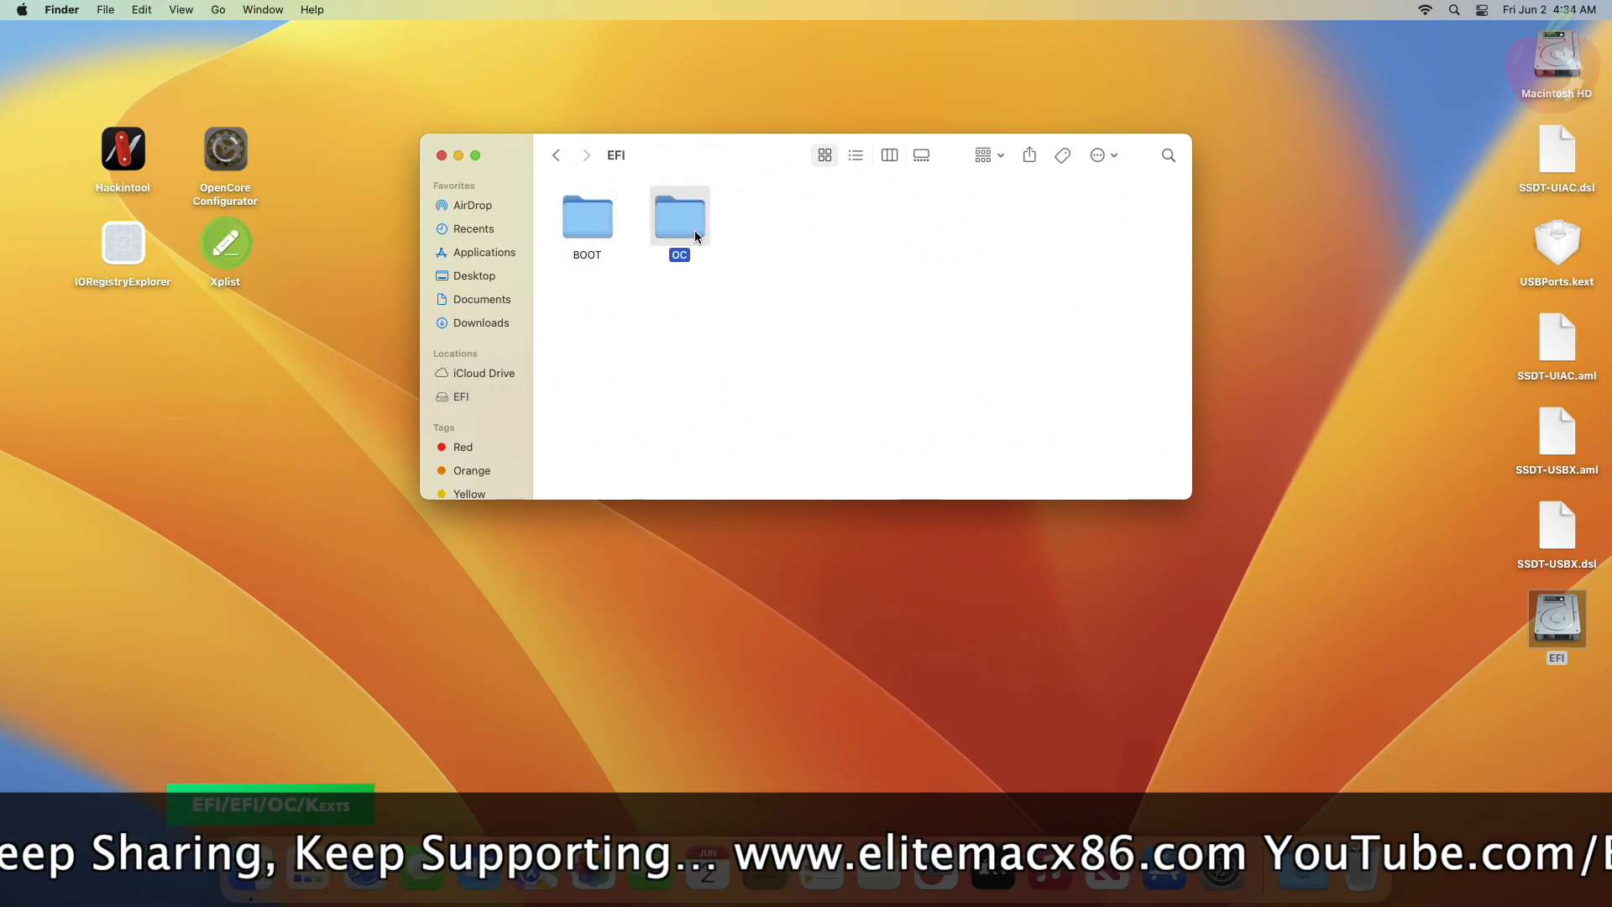
{"action": "double_click", "coordinate": [863, 233]}
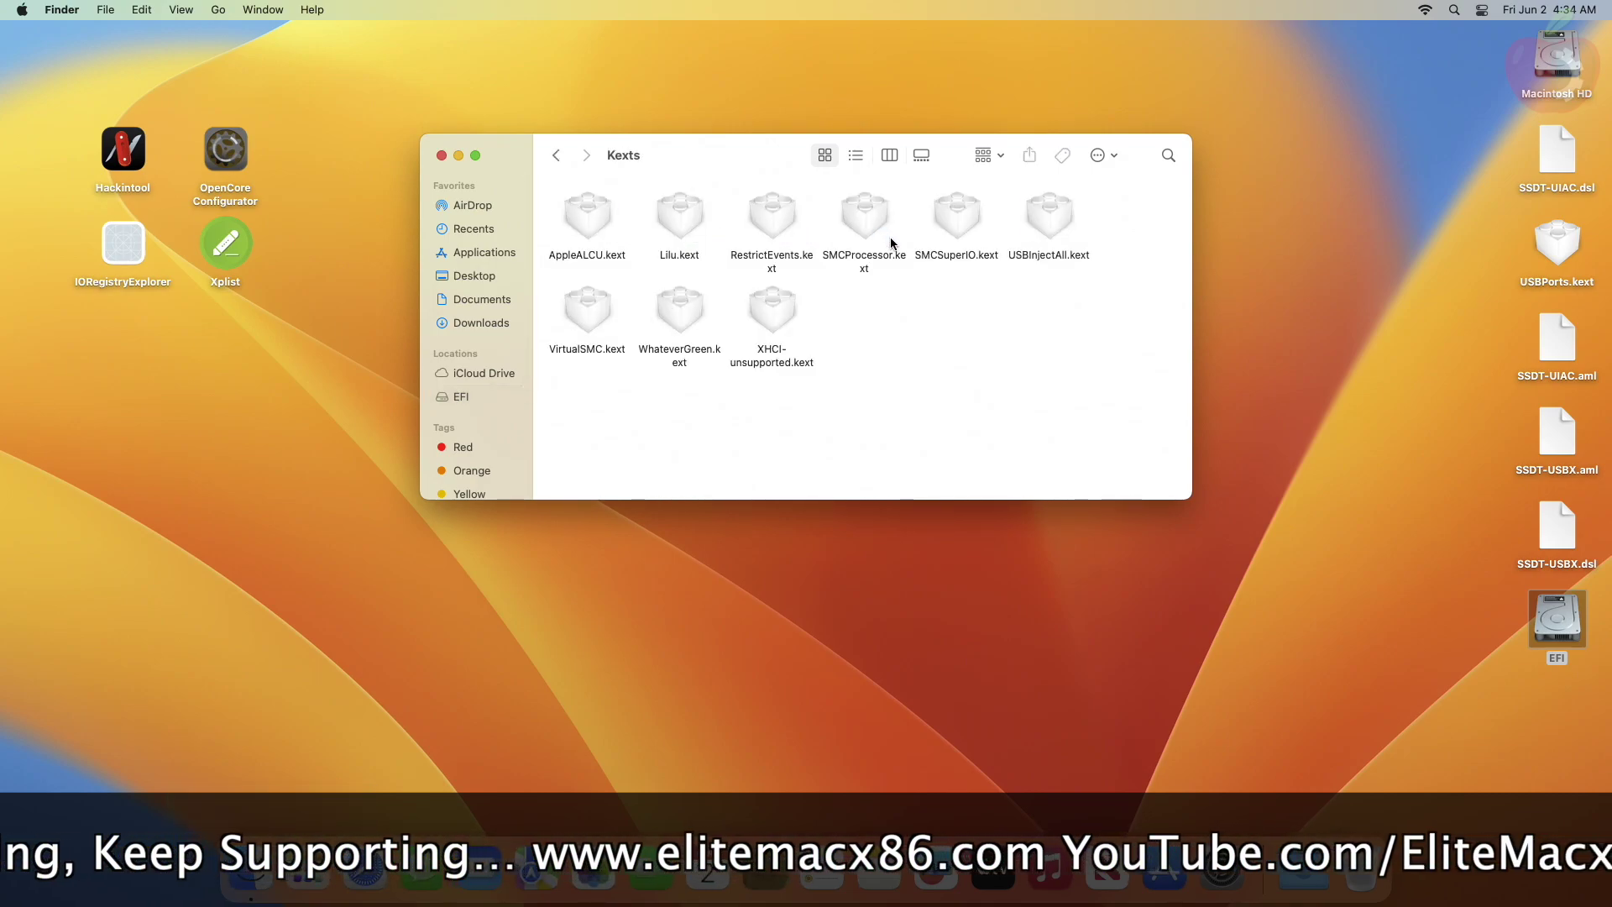
Step: Move USBInjectAll.kext to the Trash and copy USBPorts.kext from the desktop into the Kexts folder
{"action": "right_click", "coordinate": [1060, 216]}
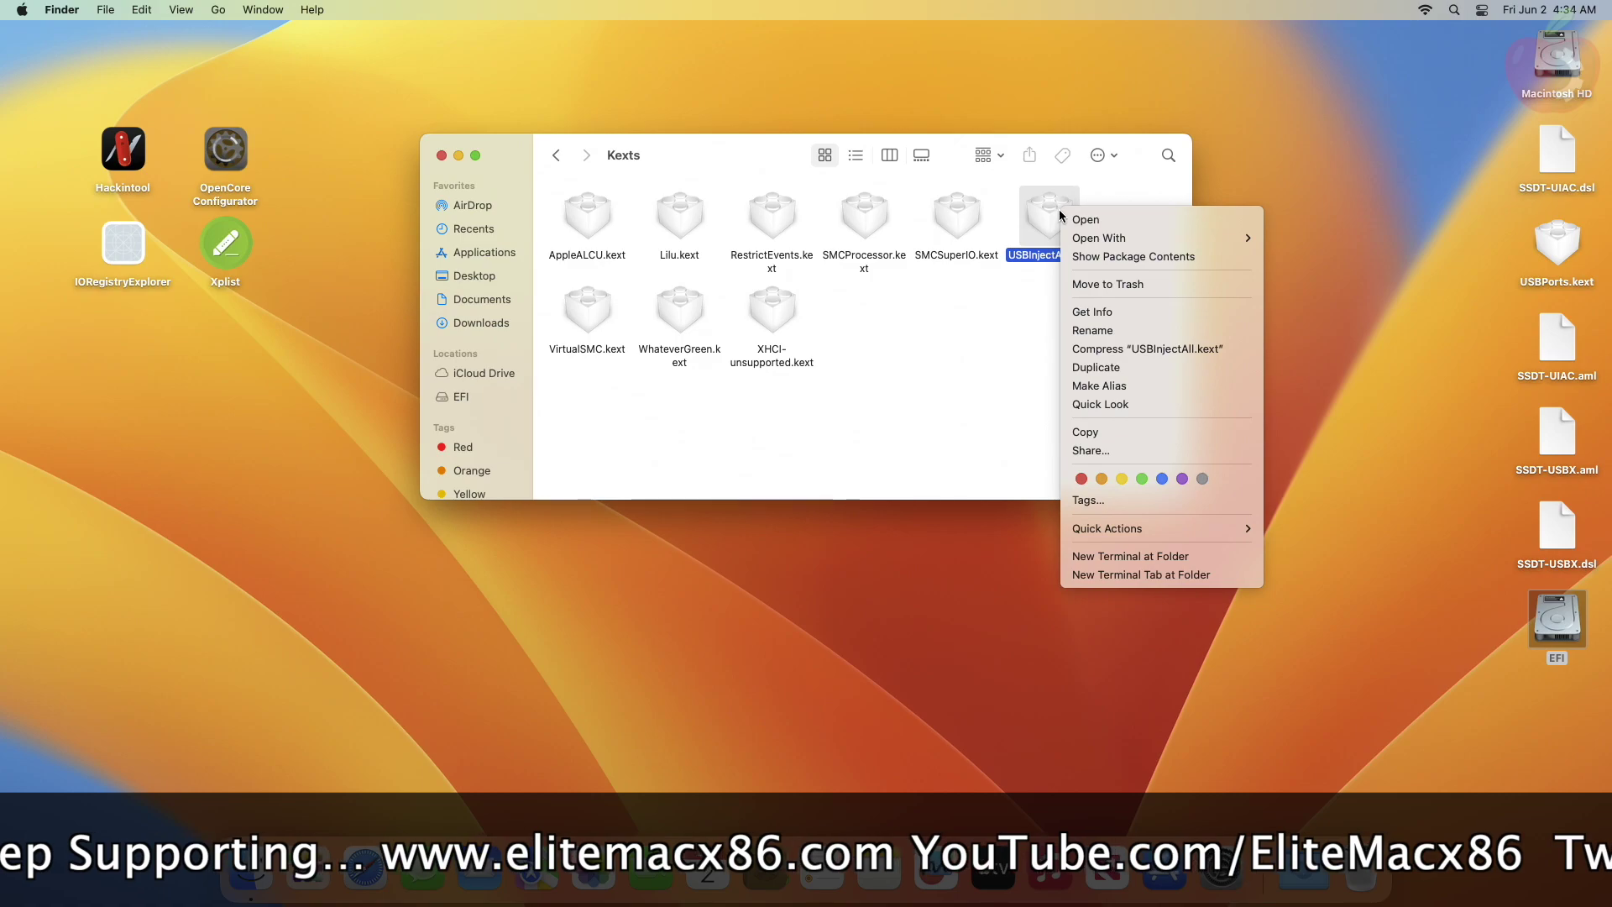
{"action": "left_click", "coordinate": [1088, 284]}
{"action": "left_click_drag", "start_coordinate": [1579, 248], "coordinate": [1068, 234]}
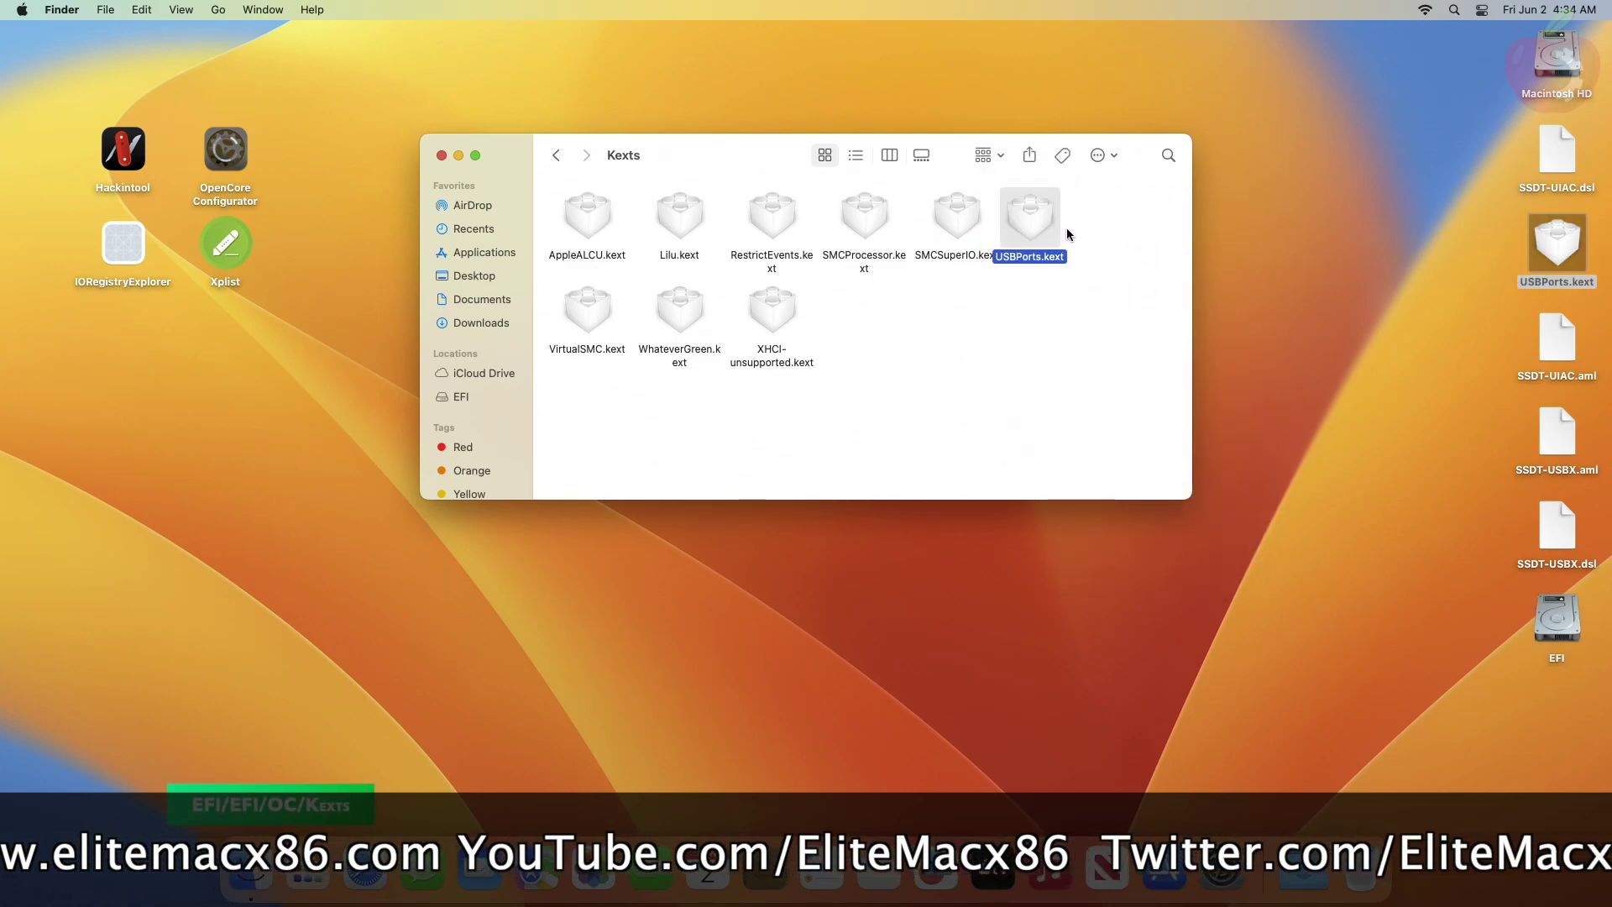
Step: Clean up the icons in the Kexts folder by name
{"action": "right_click", "coordinate": [919, 275]}
{"action": "mouse_move", "coordinate": [1008, 414]}
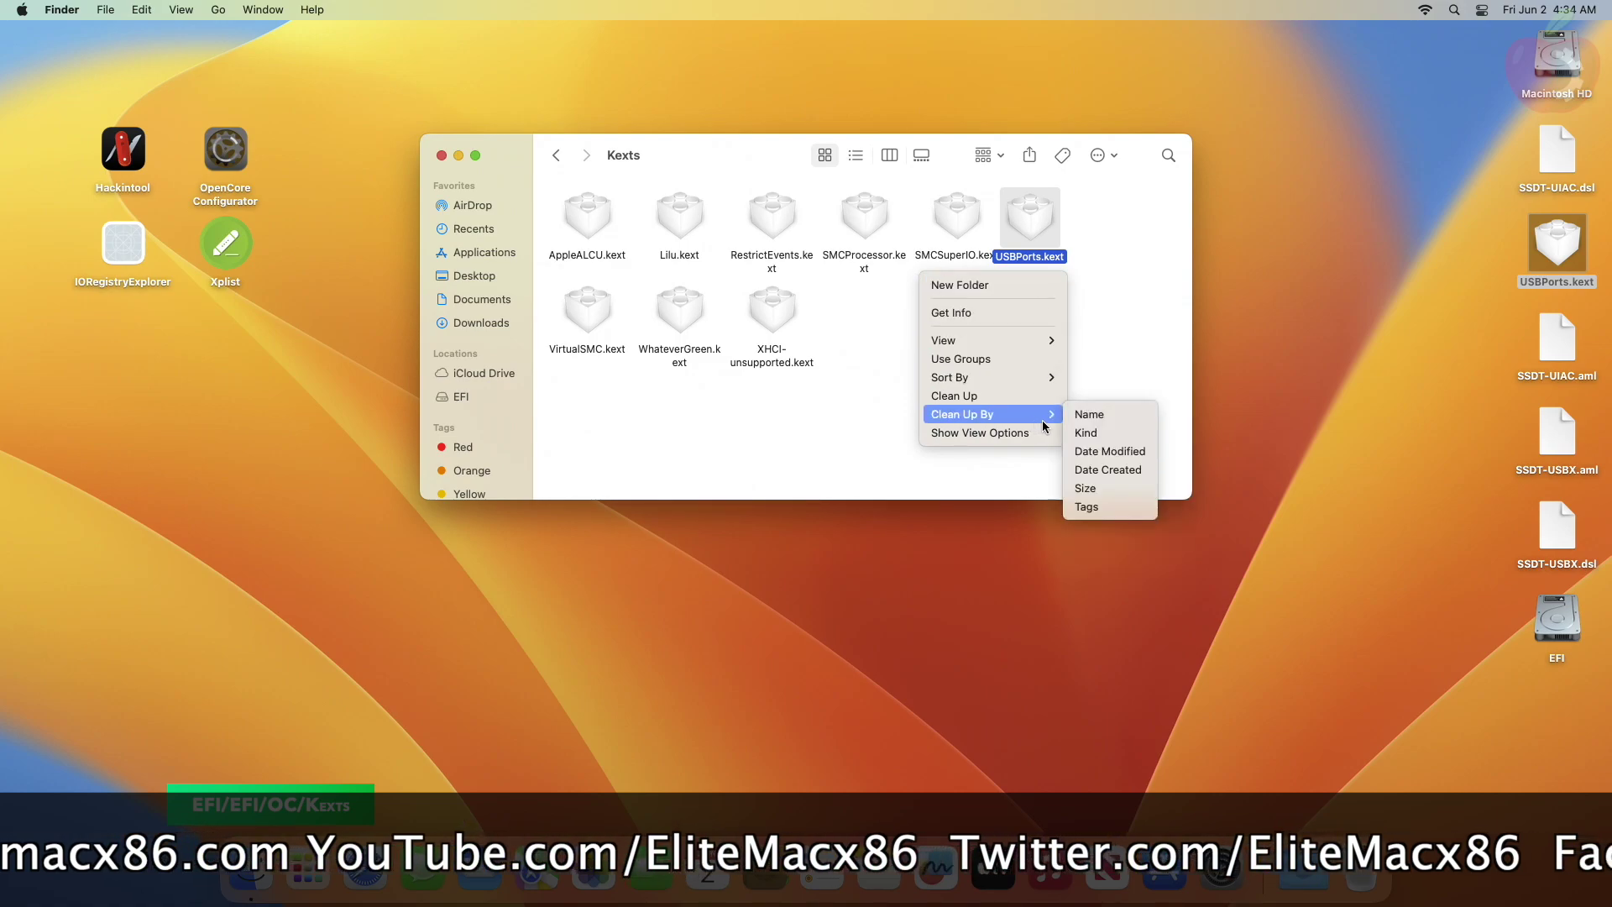
{"action": "left_click", "coordinate": [1089, 415]}
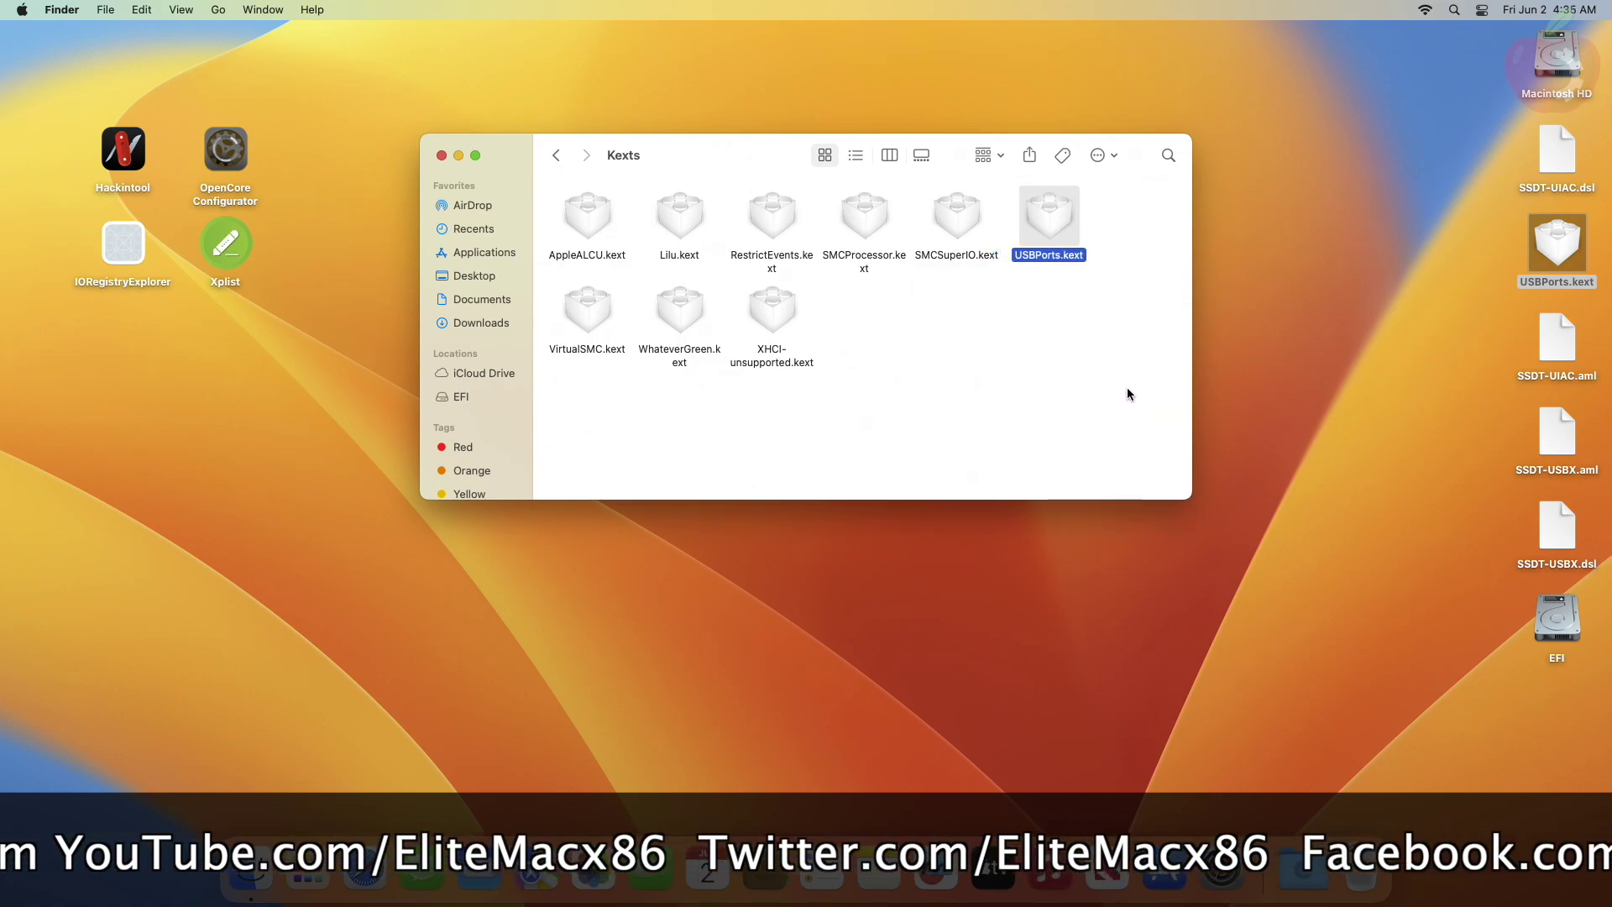
{"action": "left_click", "coordinate": [1126, 328]}
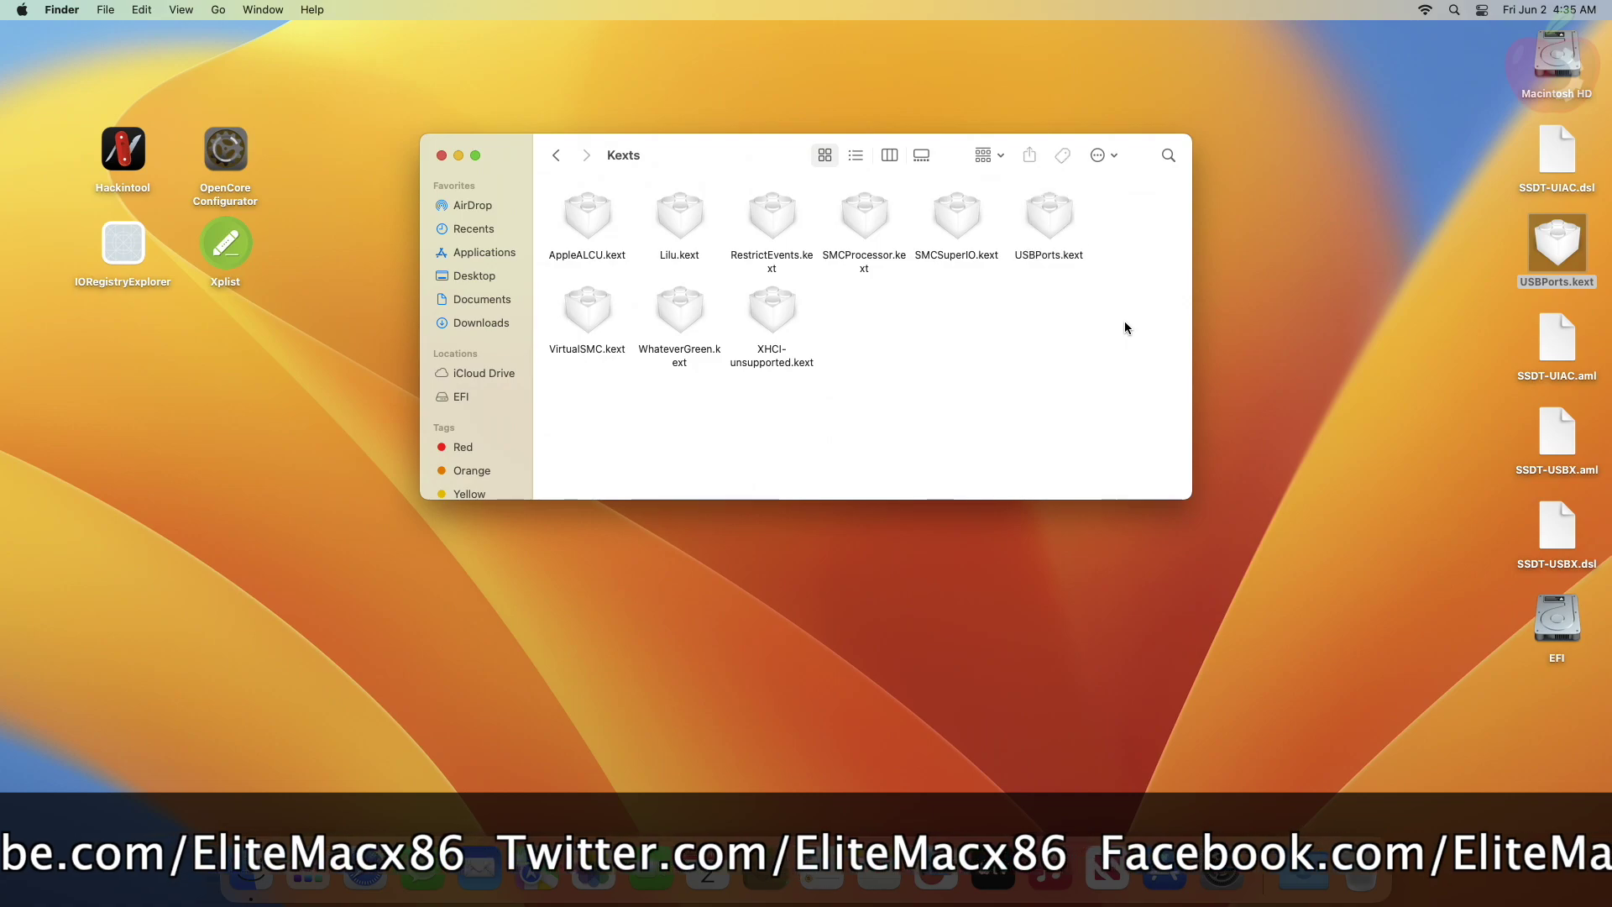
Step: Open config.plist from the OC folder with OpenCore Configurator and show its Kernel kext entries
{"action": "left_click", "coordinate": [554, 159]}
{"action": "right_click", "coordinate": [671, 220]}
{"action": "mouse_move", "coordinate": [799, 249]}
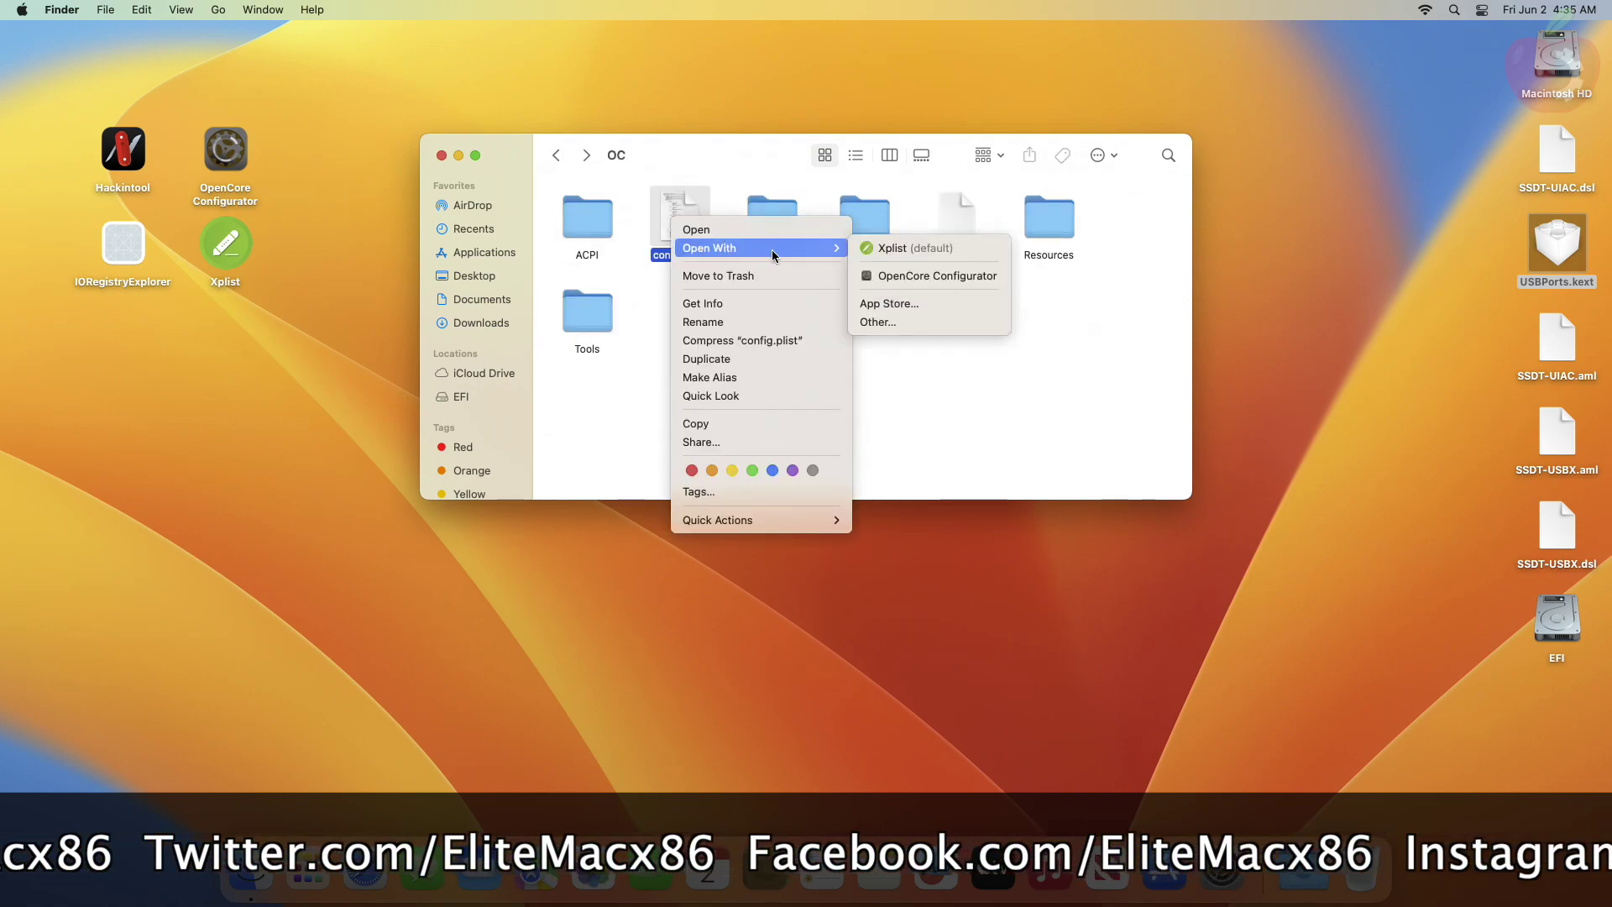
{"action": "left_click", "coordinate": [869, 274]}
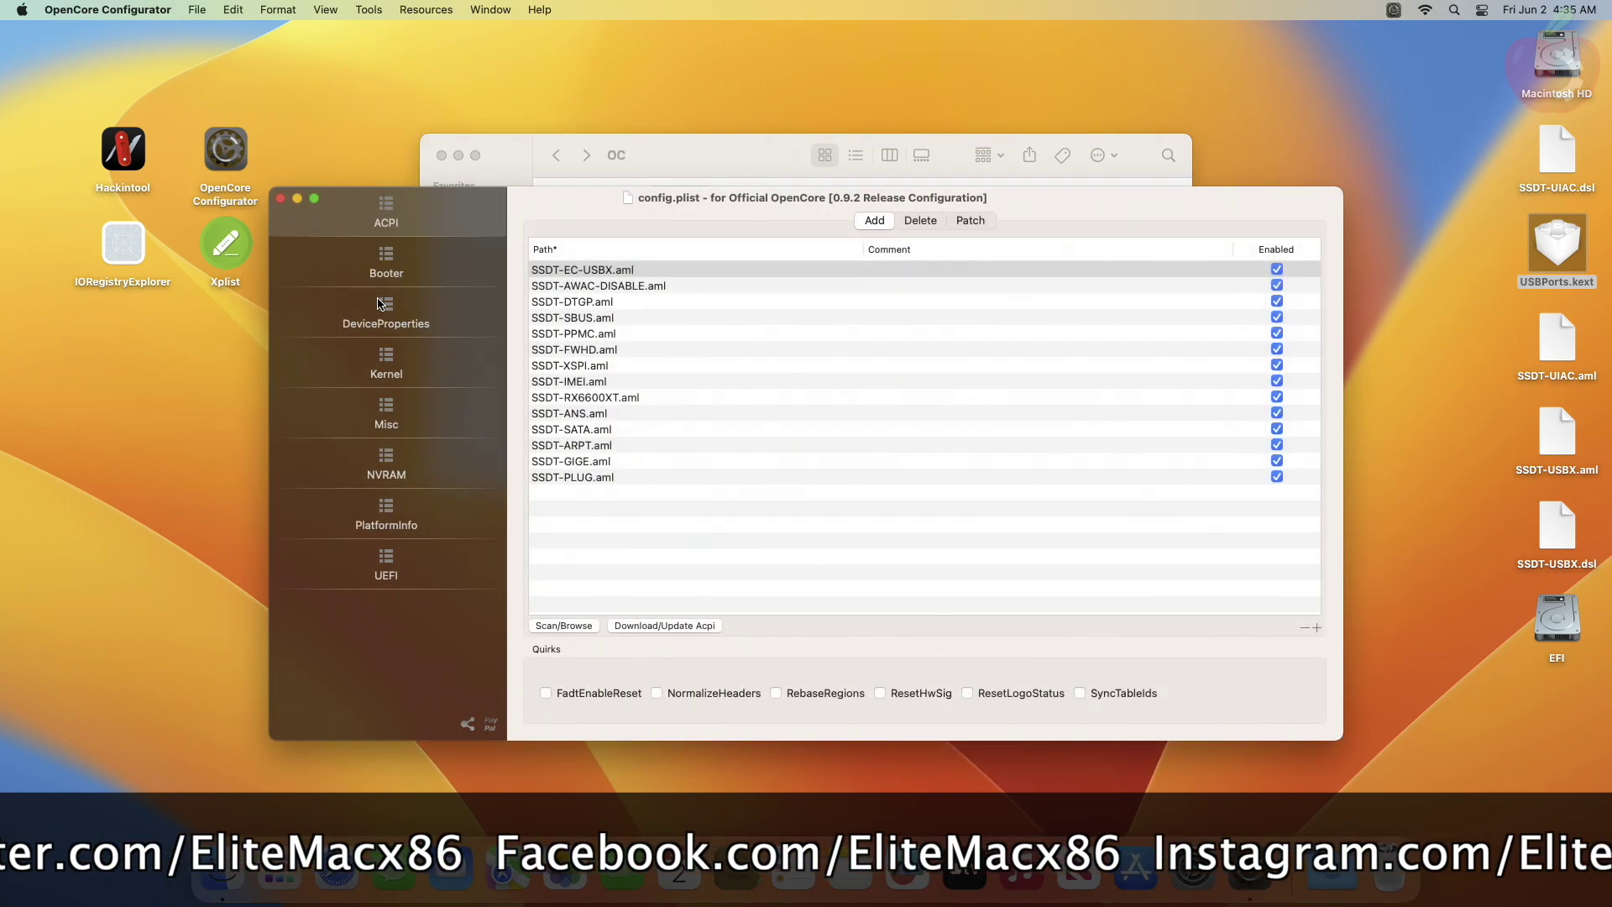
{"action": "left_click", "coordinate": [393, 368]}
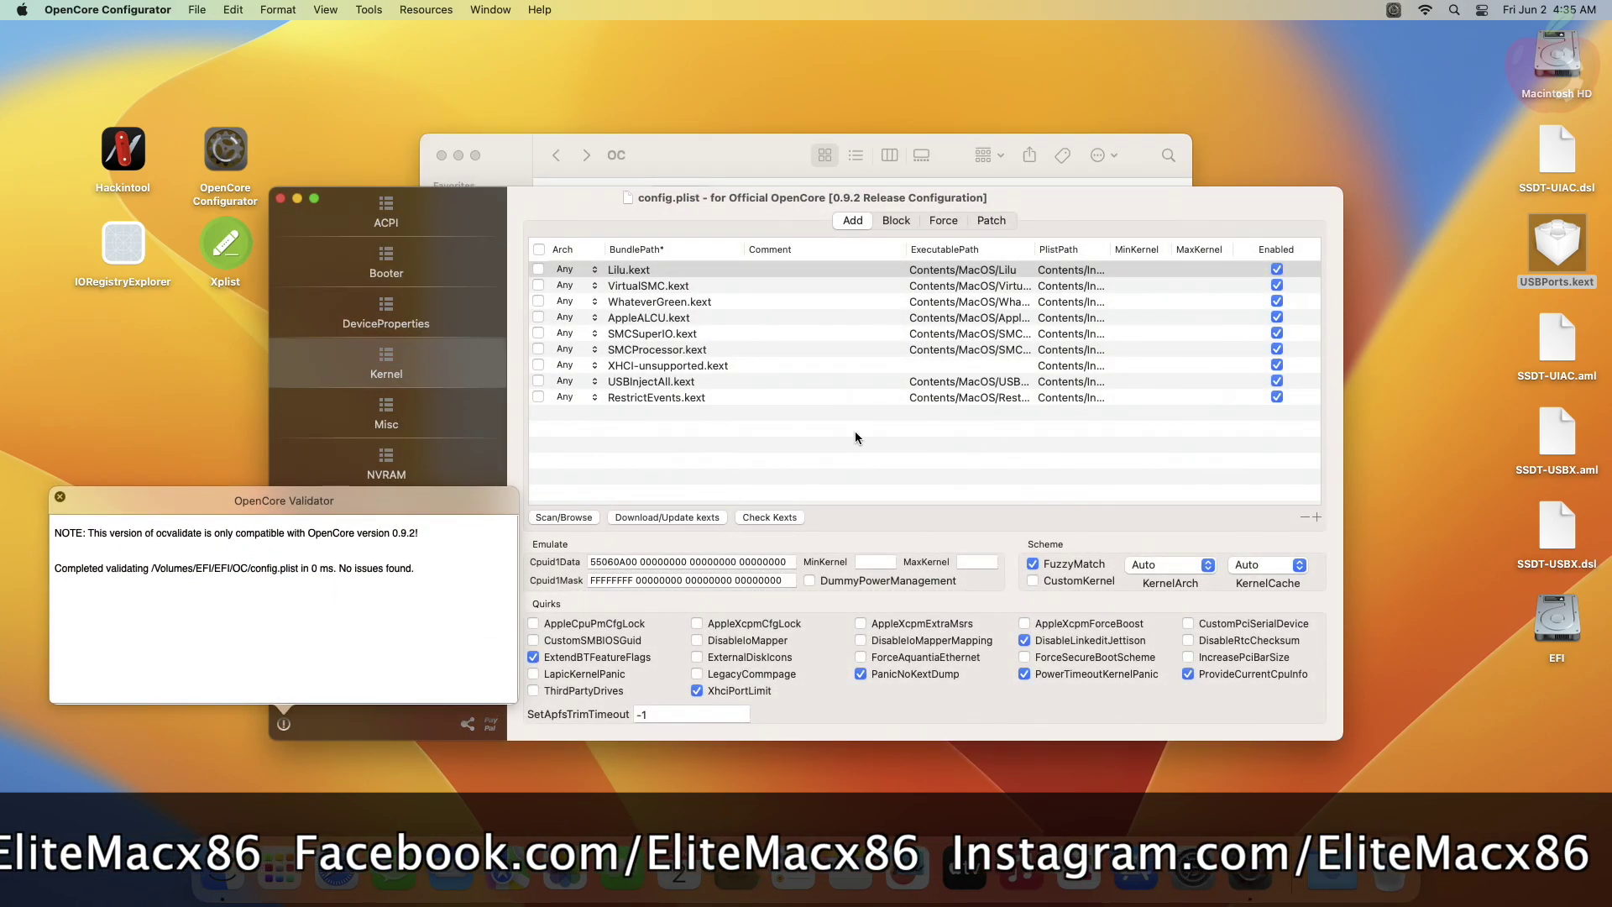
{"action": "left_click", "coordinate": [672, 416]}
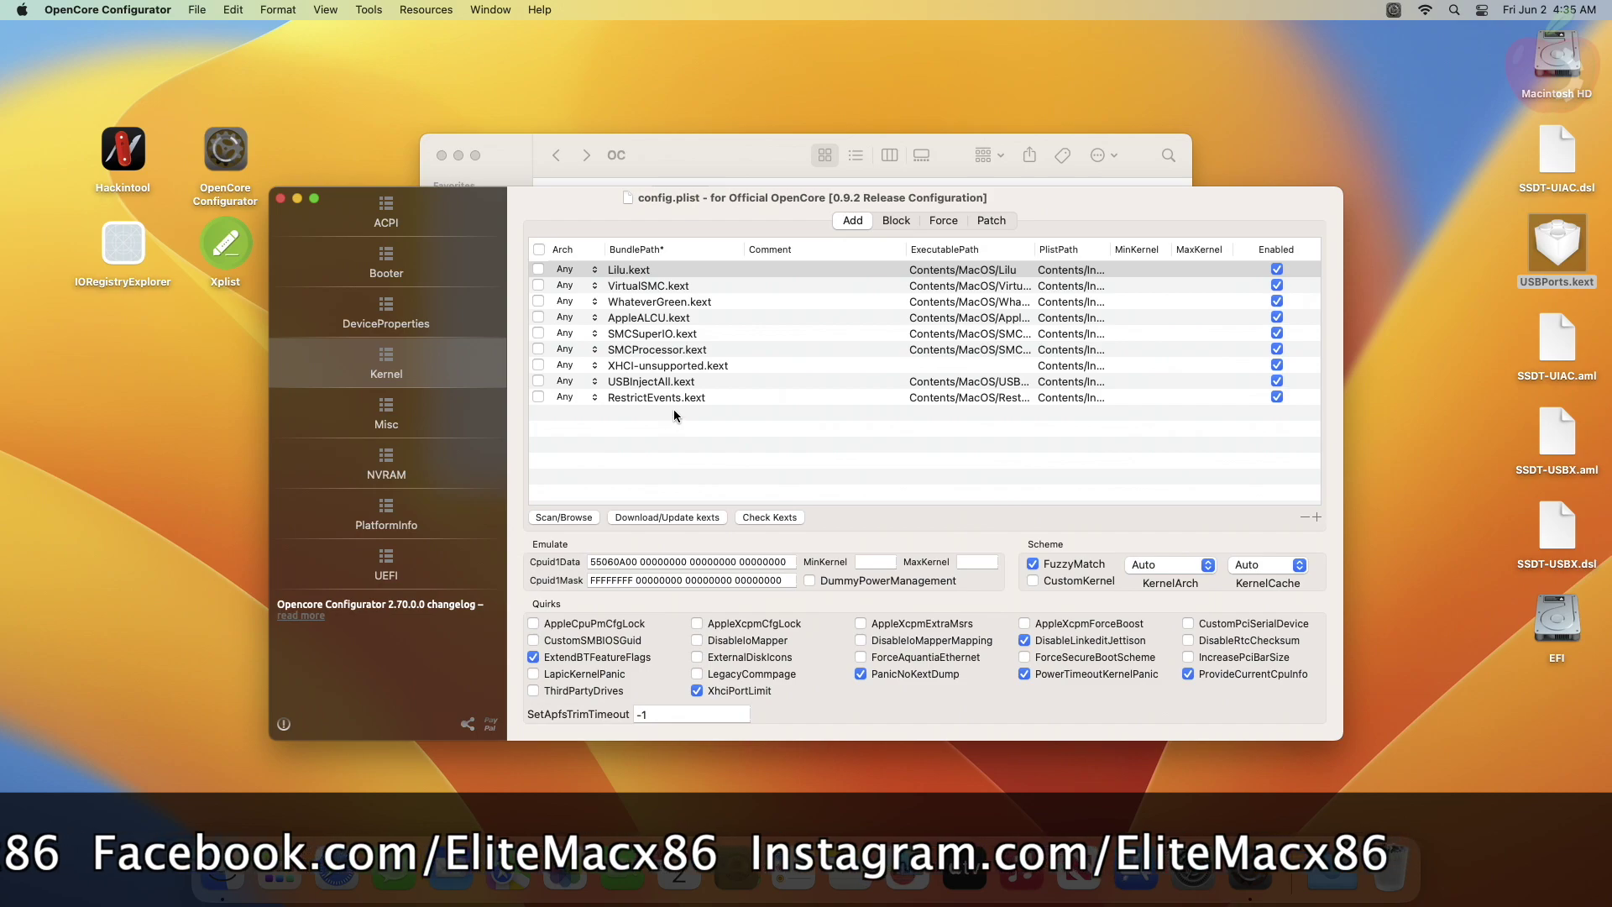
Step: Replace the USBInjectAll.kext entry with USBPorts.kext from the Kexts folder and place it directly above RestrictEvents.kext
{"action": "left_click", "coordinate": [715, 382]}
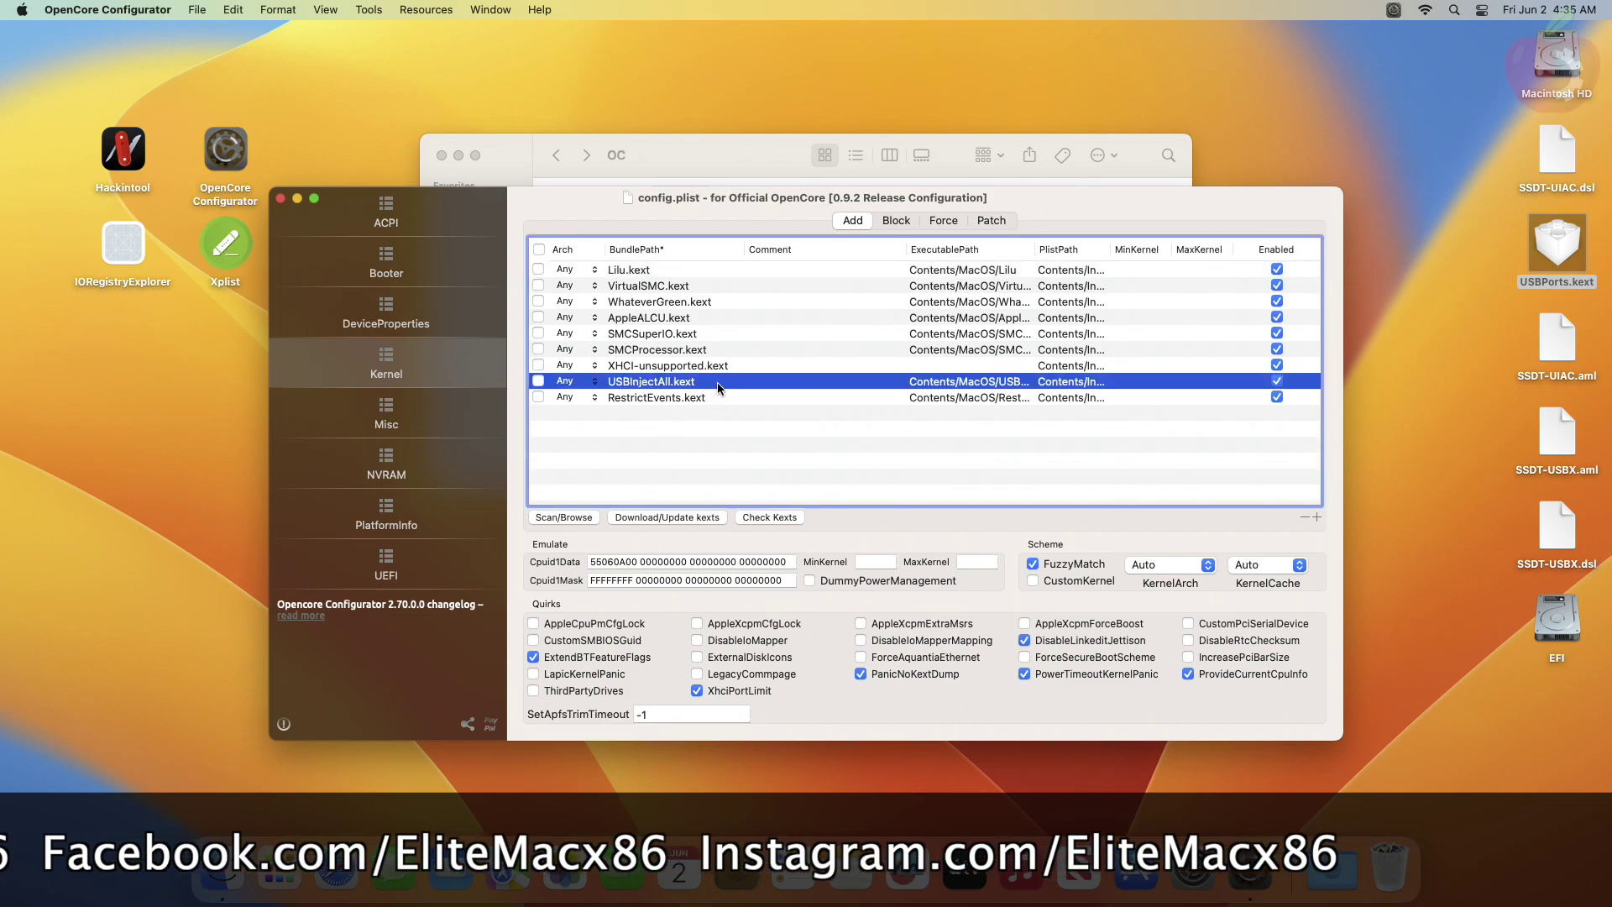
{"action": "left_click", "coordinate": [1304, 517]}
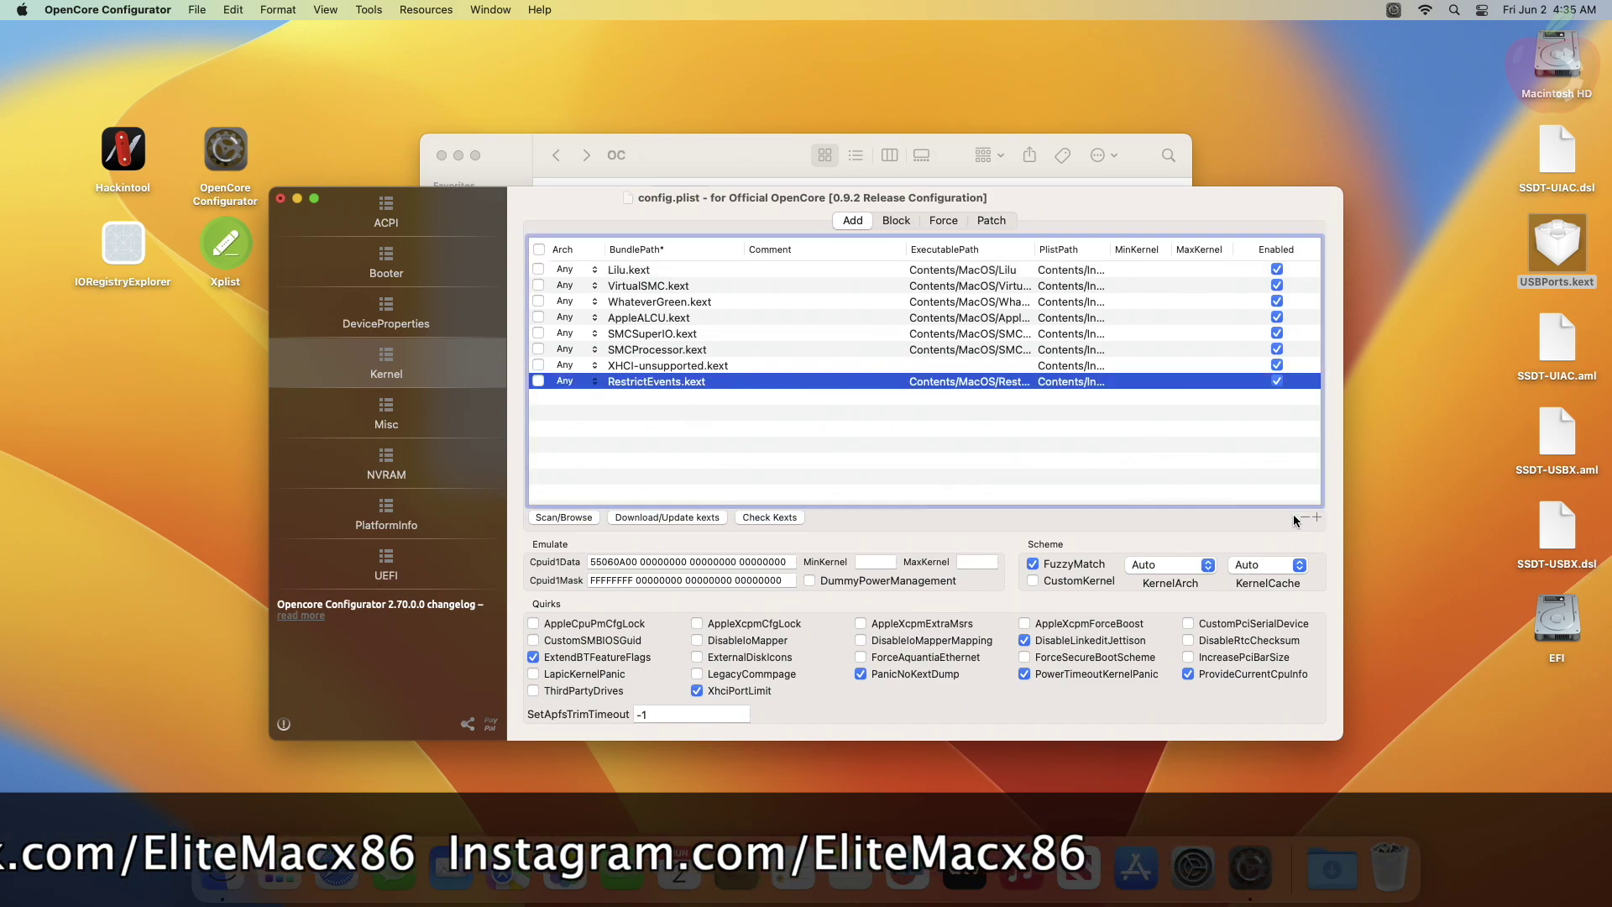
{"action": "left_click", "coordinate": [708, 159]}
{"action": "double_click", "coordinate": [884, 216]}
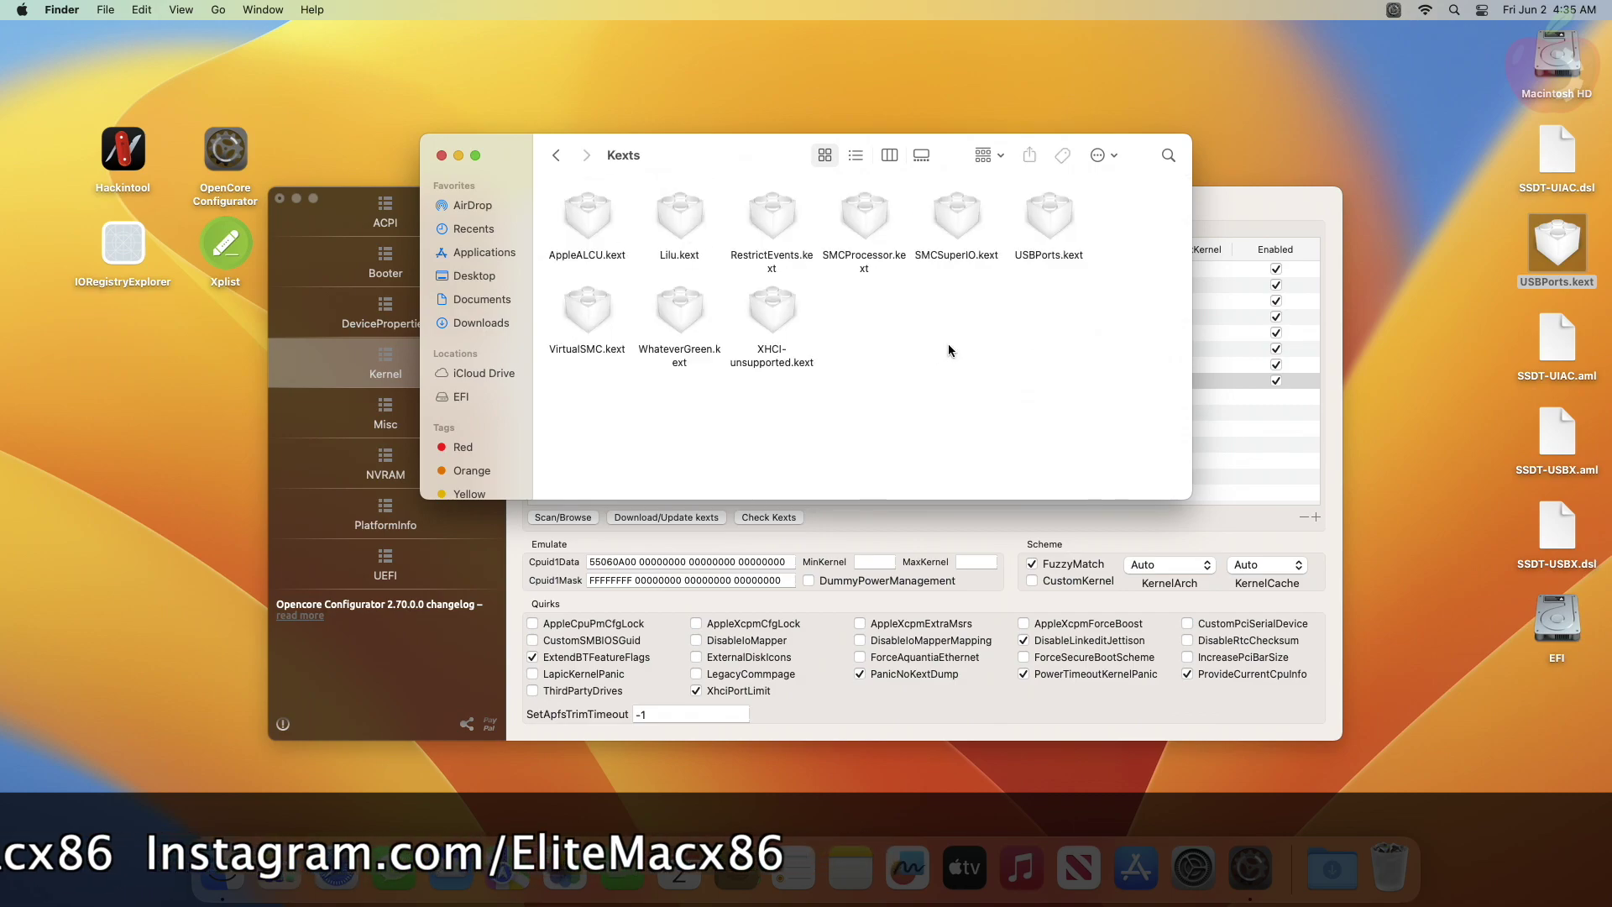
{"action": "left_click_drag", "start_coordinate": [1049, 217], "coordinate": [1237, 432]}
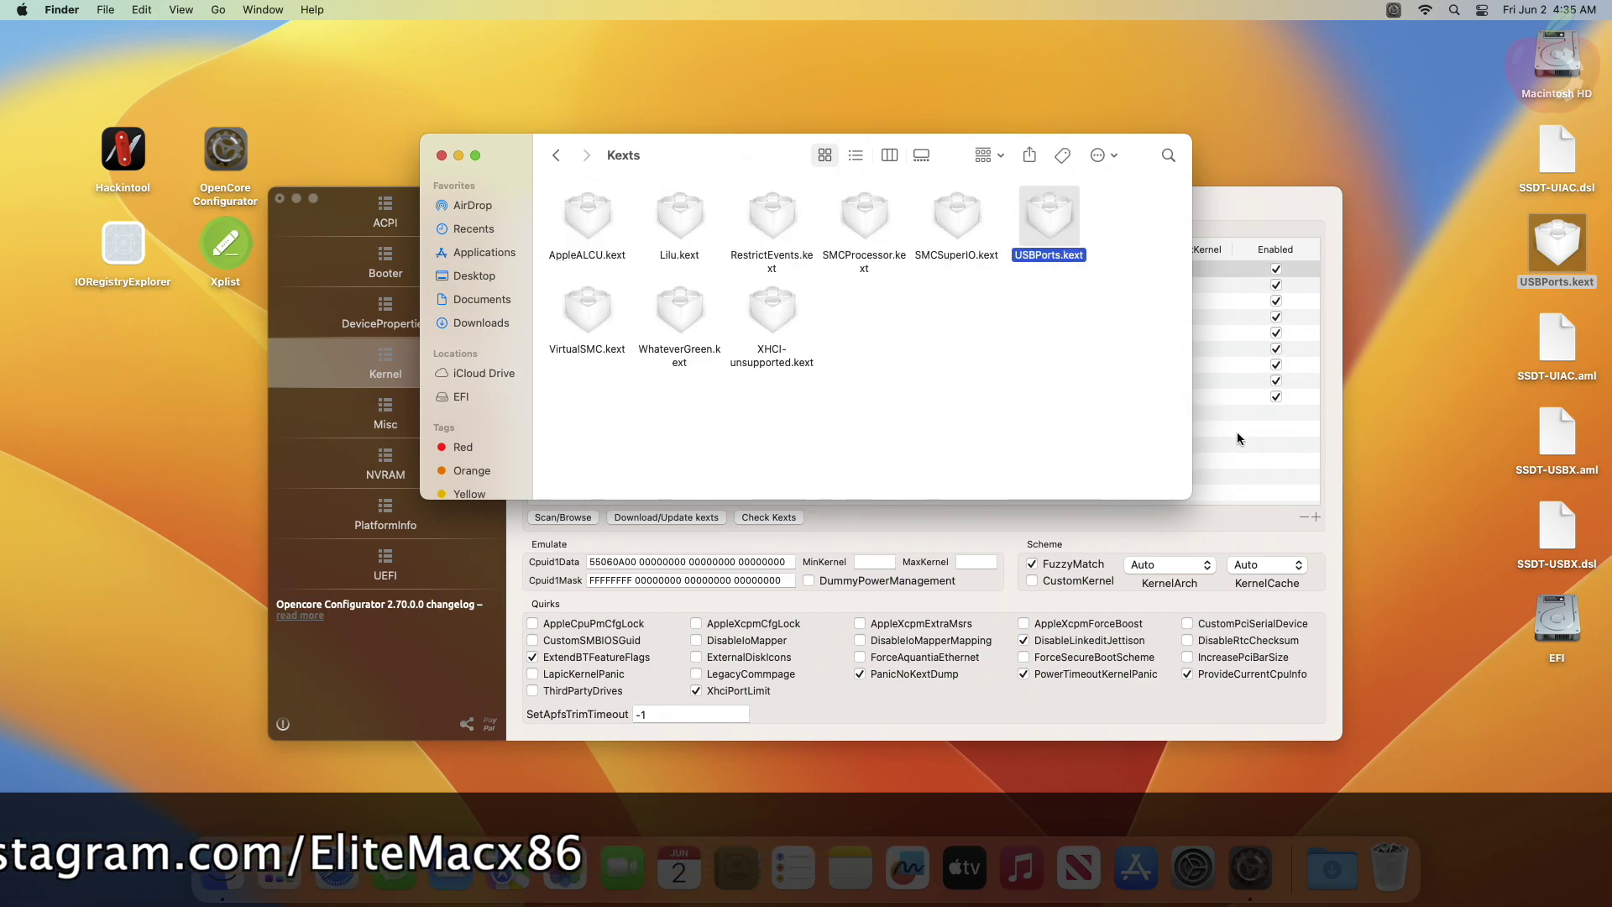
{"action": "left_click", "coordinate": [1231, 430]}
{"action": "left_click_drag", "start_coordinate": [691, 396], "coordinate": [694, 384]}
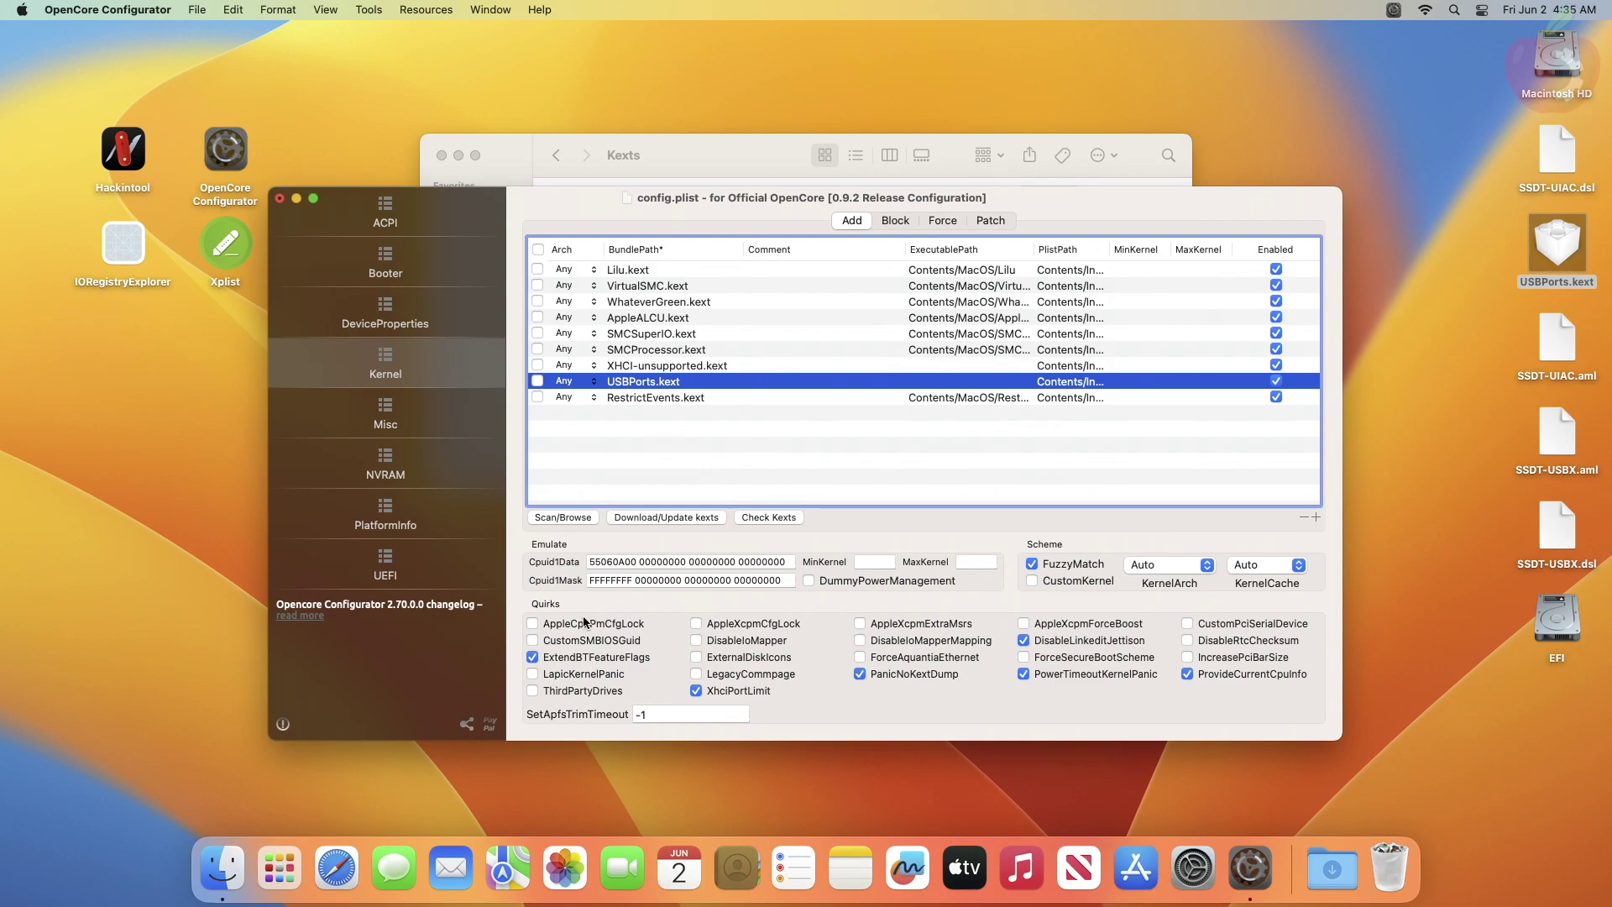
Step: Turn off the XhciPortLimit kernel quirk, review the UEFI quirks, and close config.plist with the changes saved
{"action": "left_click", "coordinate": [751, 693]}
{"action": "left_click", "coordinate": [428, 585]}
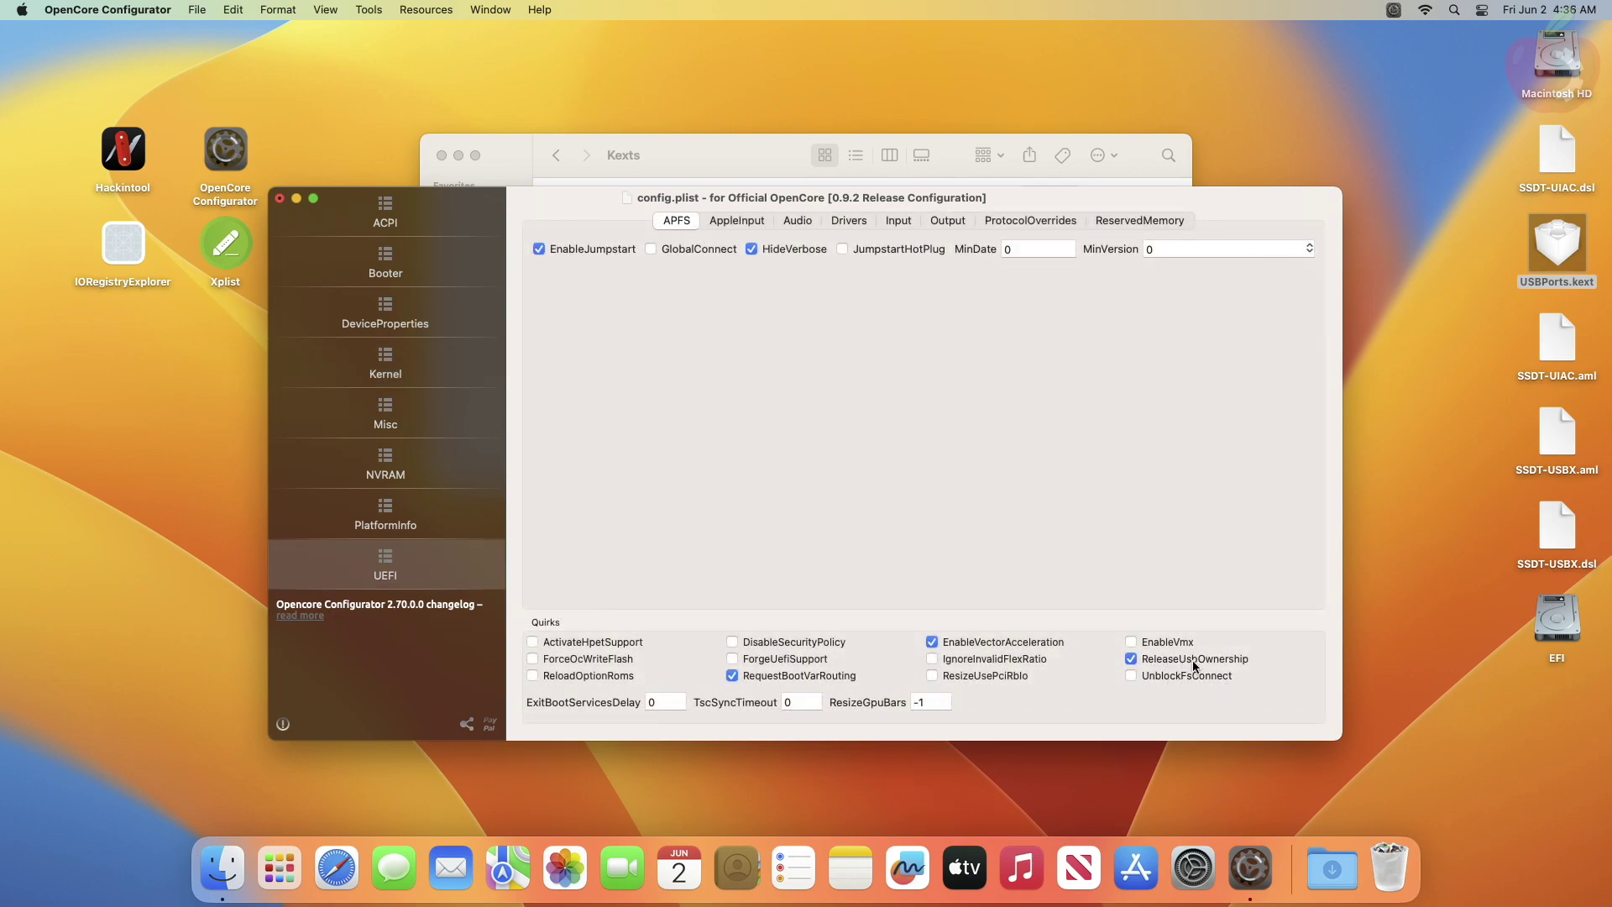
{"action": "left_click", "coordinate": [281, 202]}
{"action": "left_click", "coordinate": [731, 524]}
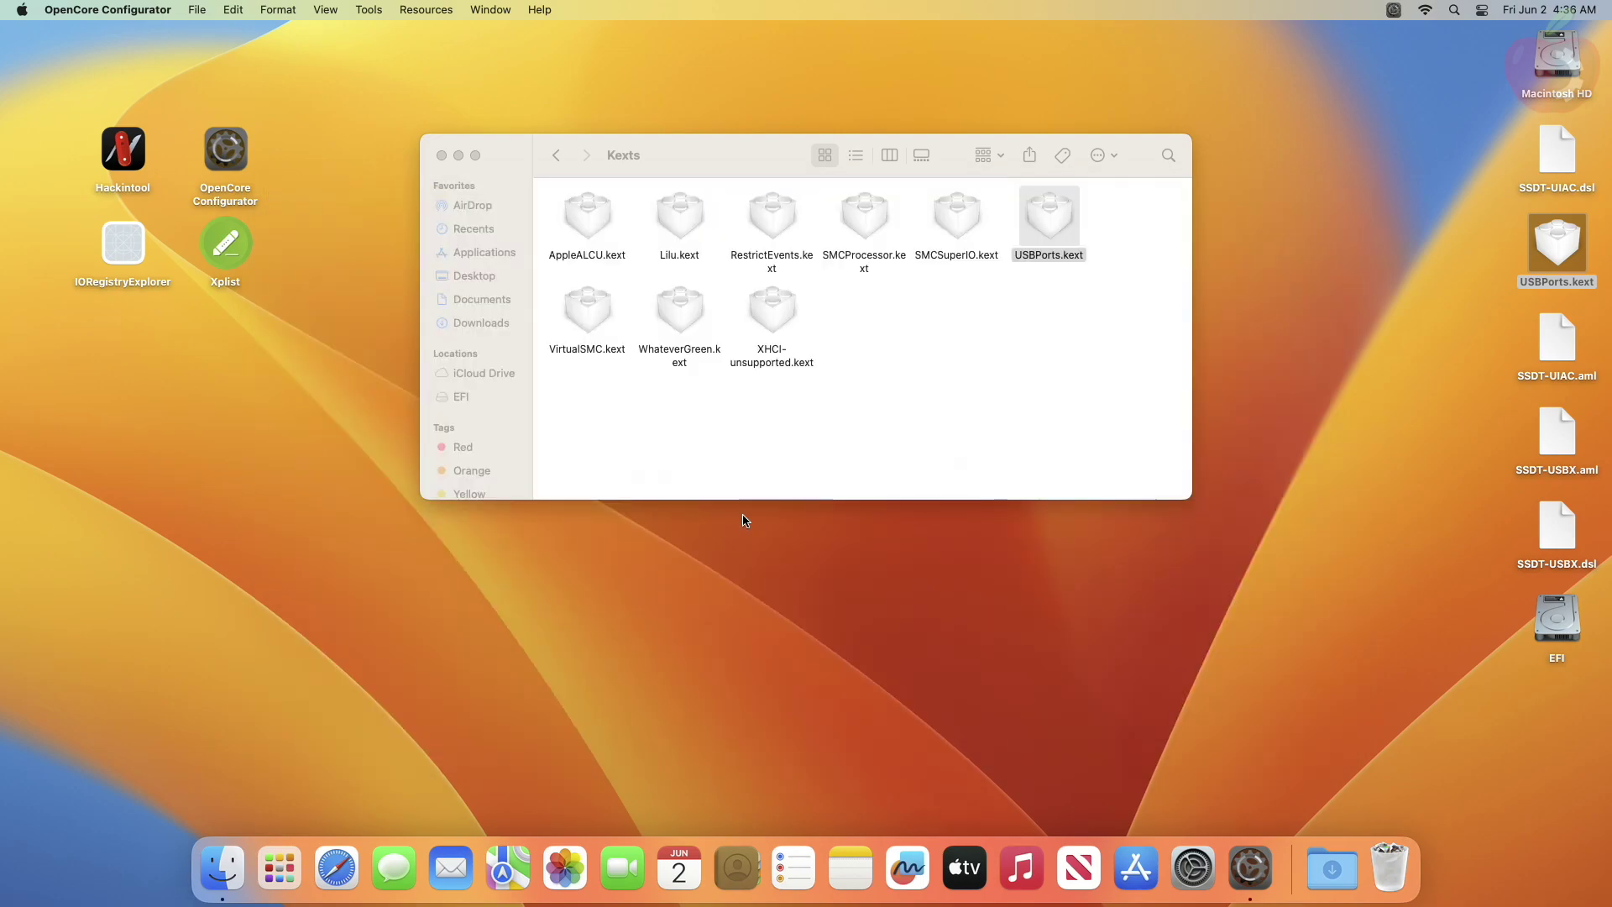
Step: Show the package contents of USBPorts.kext in the Kexts folder and open its Contents/Info.plist with Xplist
{"action": "left_click", "coordinate": [1029, 334]}
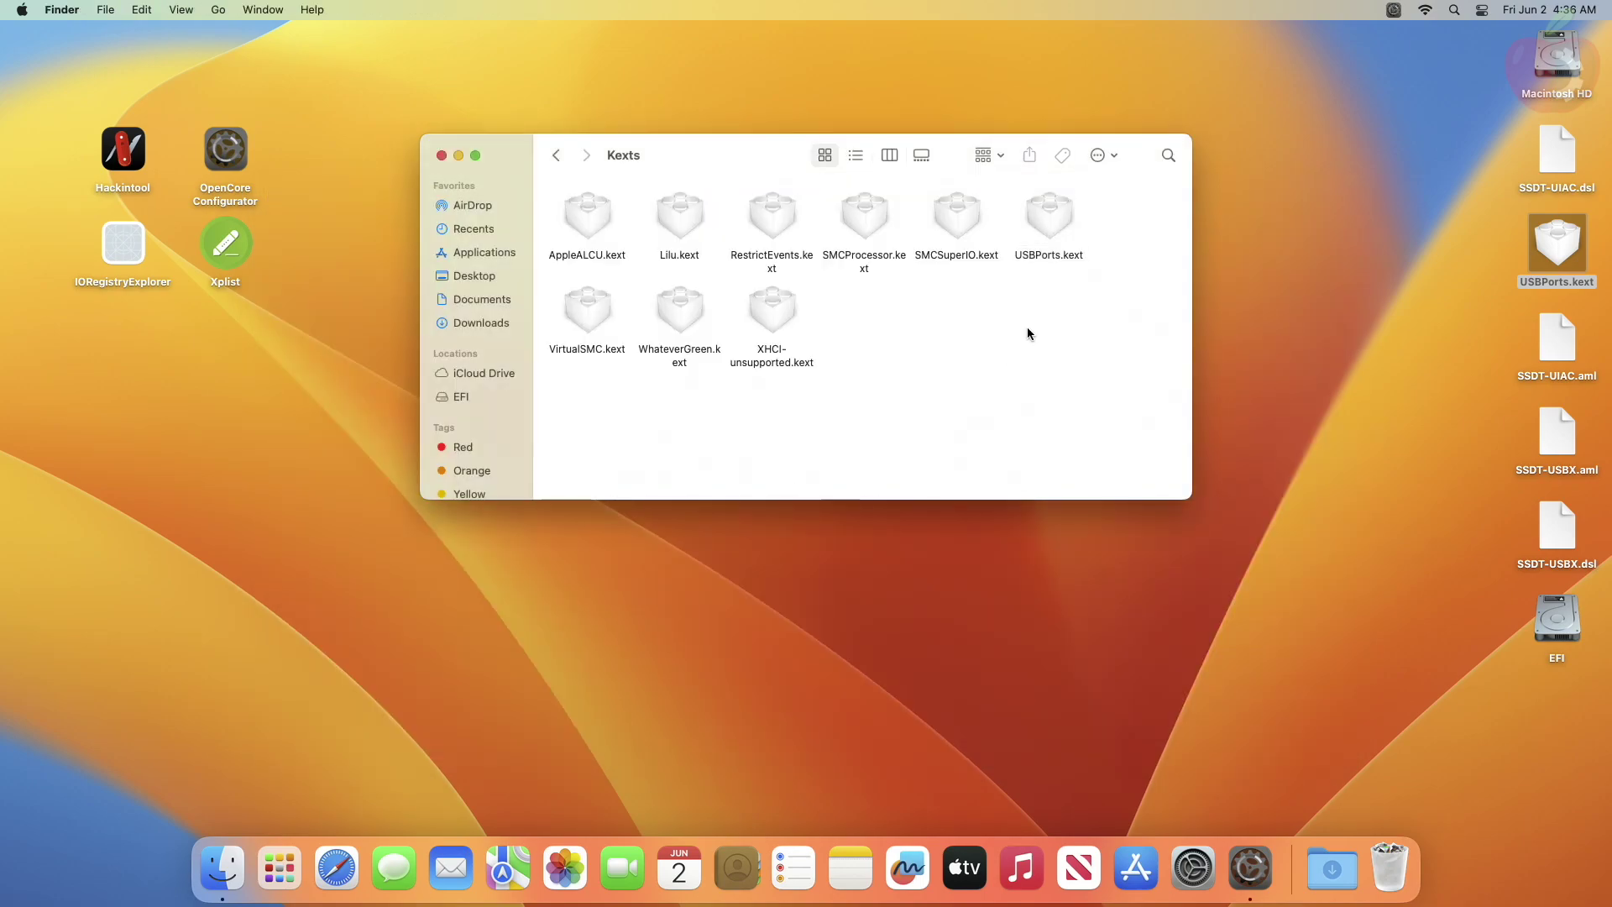
{"action": "right_click", "coordinate": [1053, 223]}
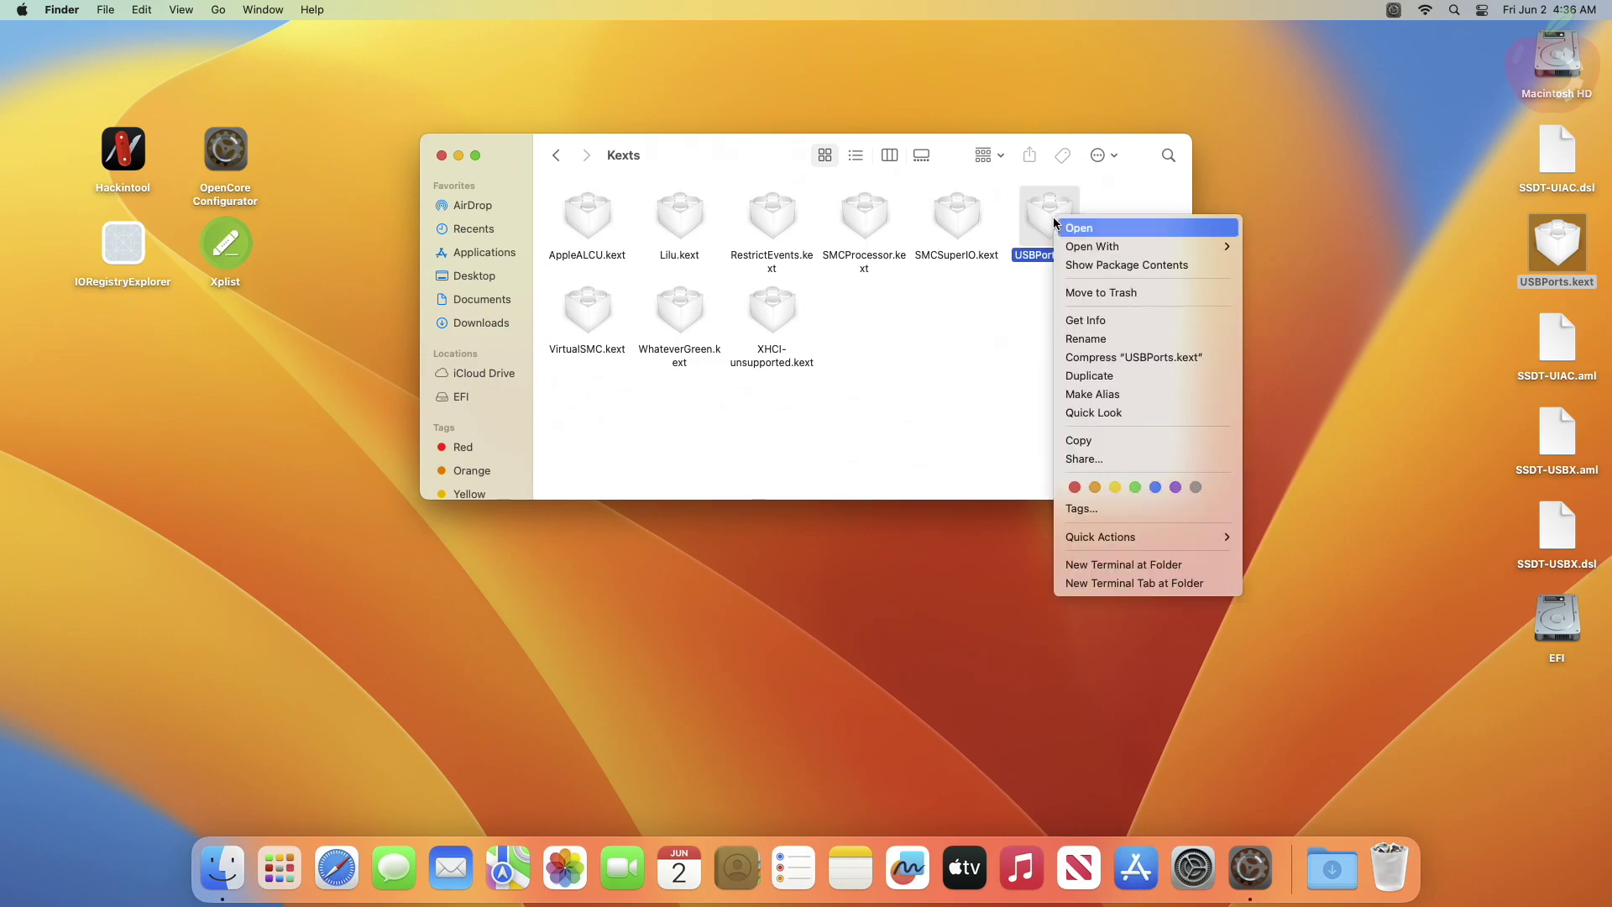
{"action": "left_click", "coordinate": [1165, 265]}
{"action": "double_click", "coordinate": [593, 237]}
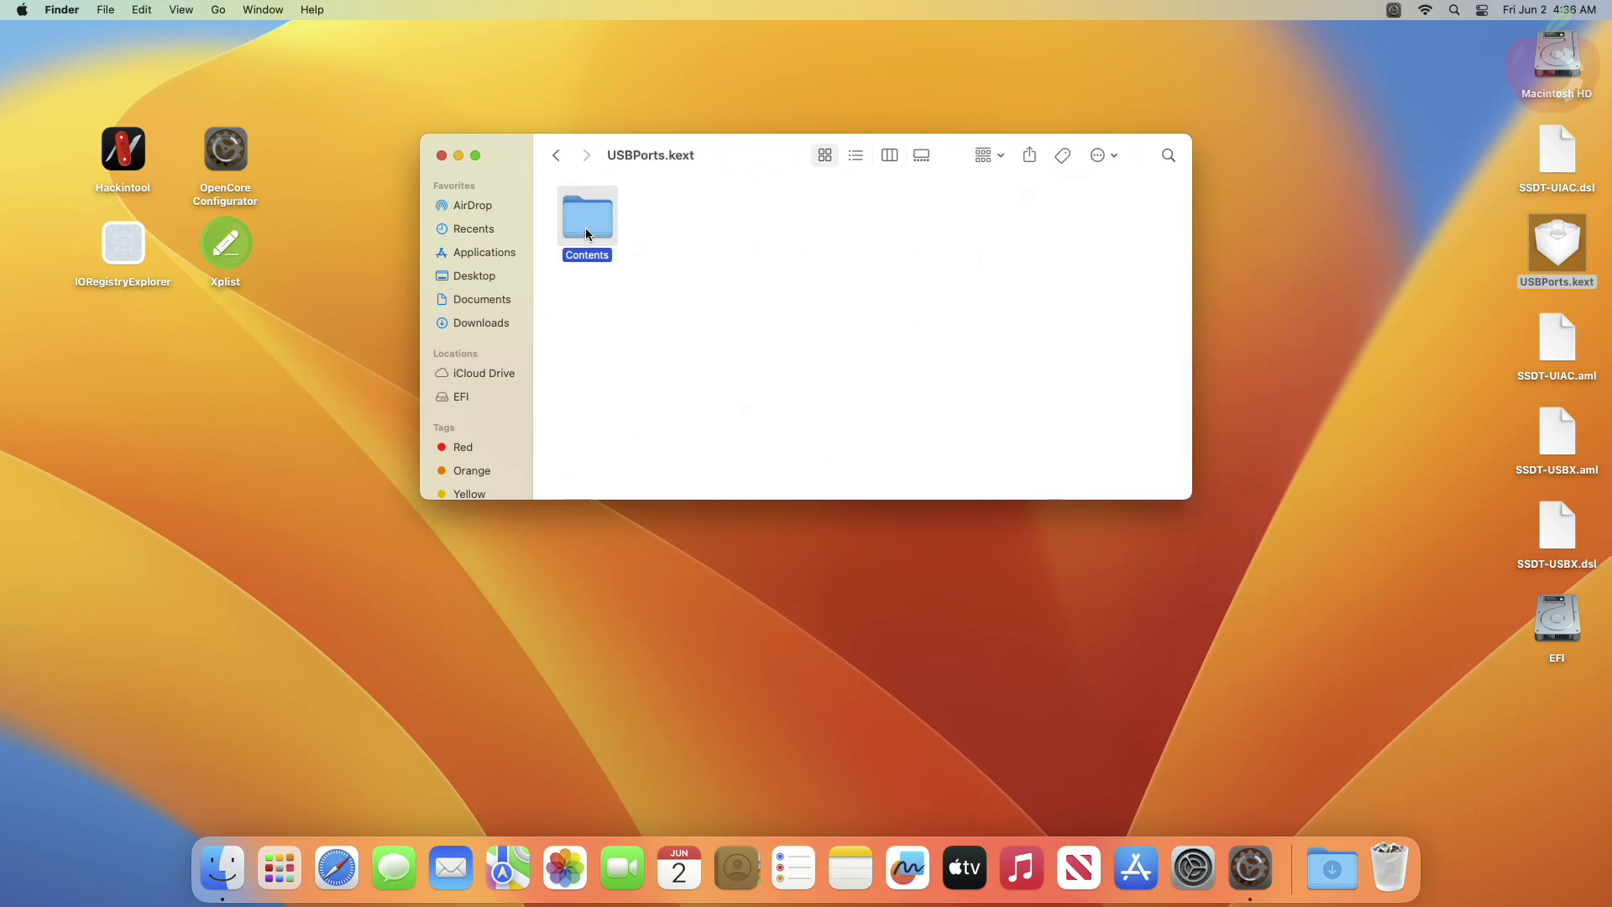
{"action": "right_click", "coordinate": [594, 236]}
{"action": "mouse_move", "coordinate": [681, 260]}
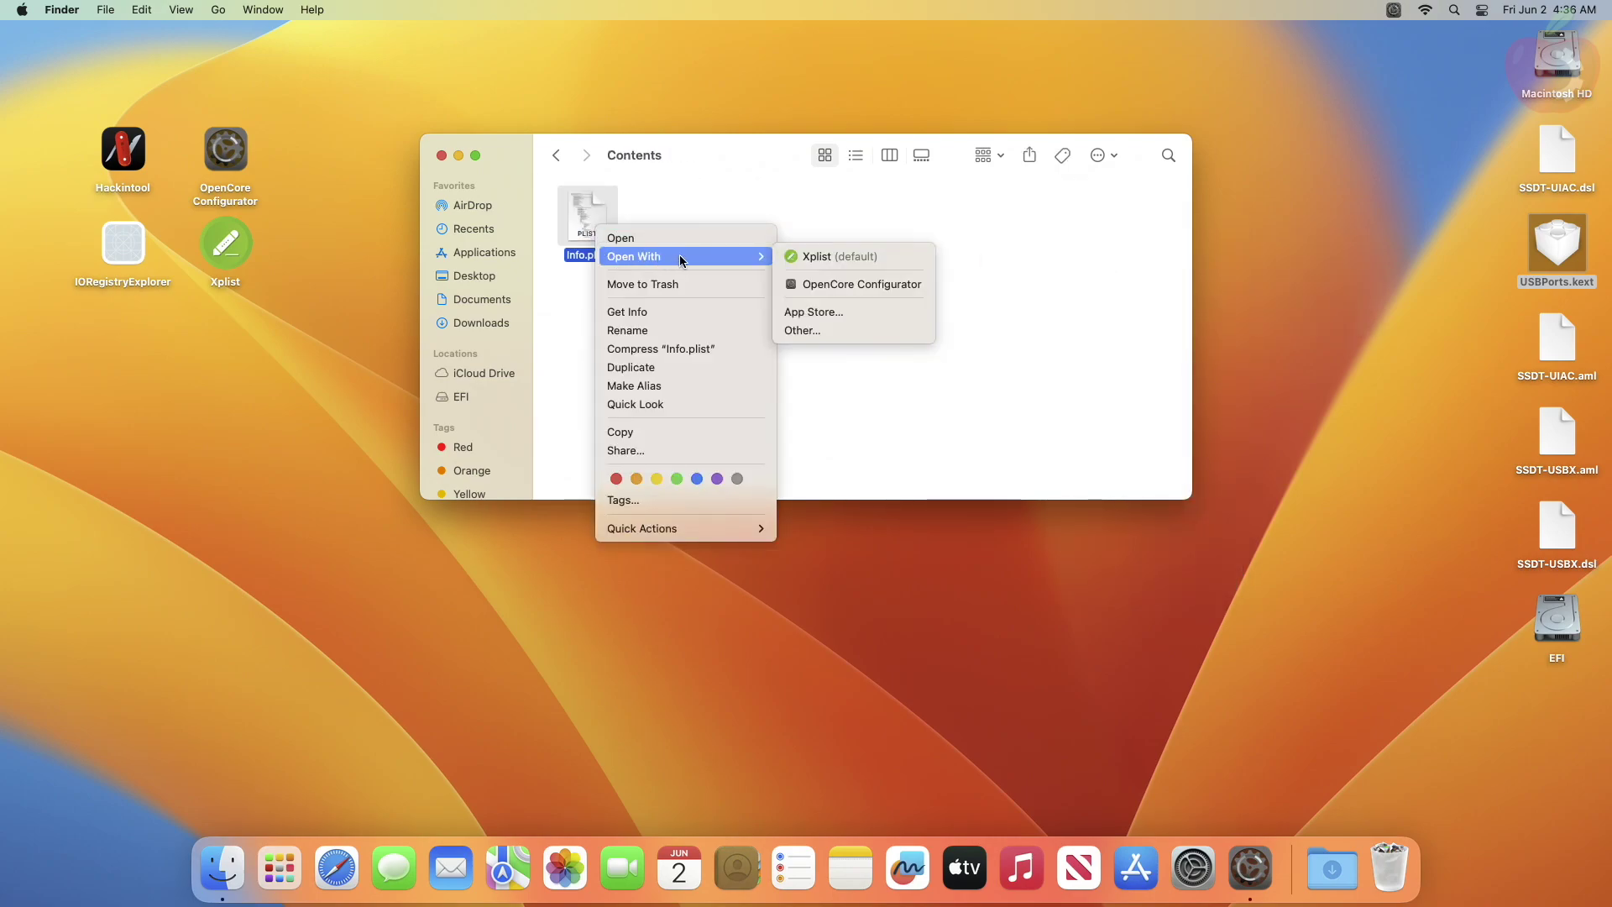
{"action": "left_click", "coordinate": [828, 261]}
Step: Expand IOKitPersonalities, iMacPro1,1-XHCI and IOProviderMergeProperties in Info.plist to show the USB power properties
{"action": "left_click", "coordinate": [29, 296]}
{"action": "left_click", "coordinate": [46, 315]}
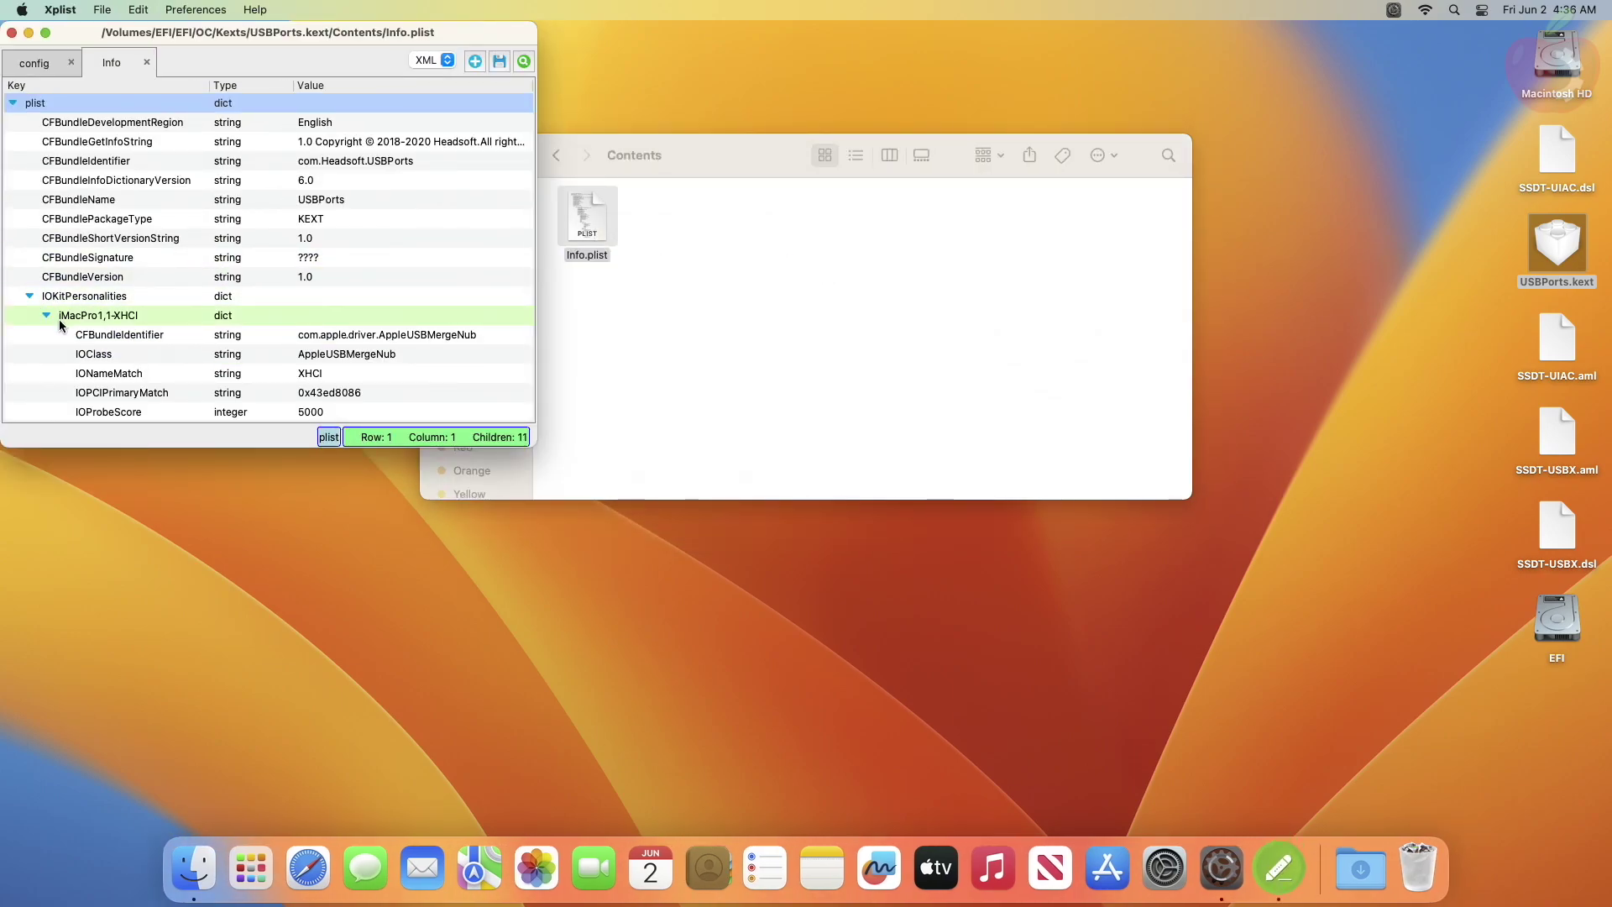
{"action": "scroll", "coordinate": [67, 323], "scroll_direction": "down", "scroll_amount": 3}
{"action": "left_click", "coordinate": [63, 370]}
{"action": "scroll", "coordinate": [84, 359], "scroll_direction": "down", "scroll_amount": 3}
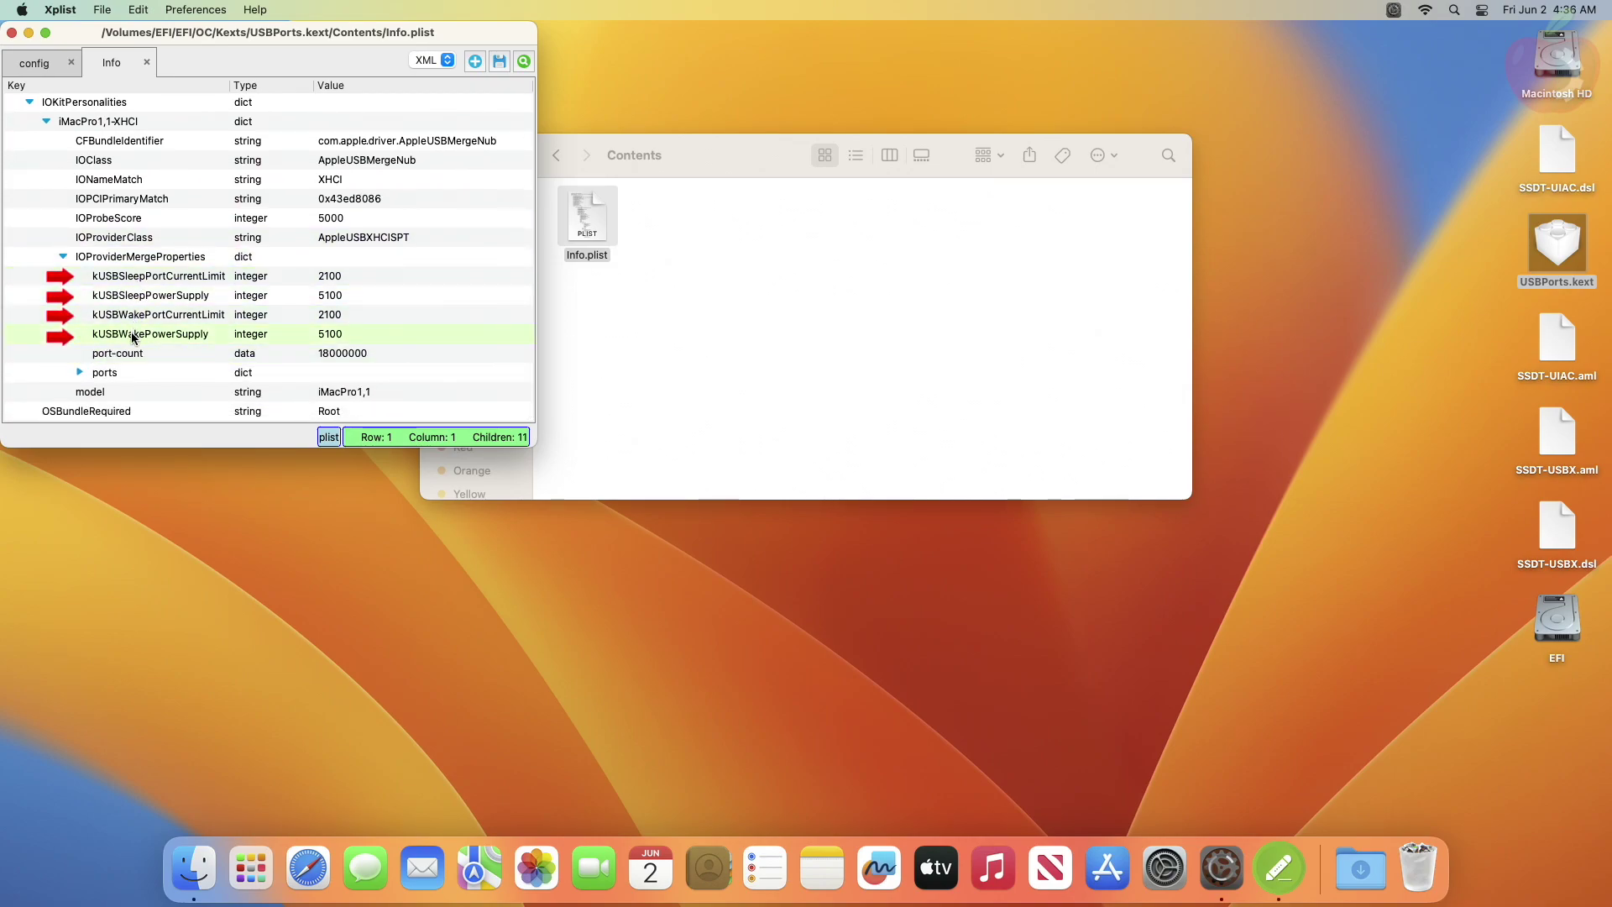
Step: Remove the kUSBSleepPortCurrentLimit and kUSBSleepPowerSupply entries from IOProviderMergeProperties
{"action": "left_click", "coordinate": [143, 280]}
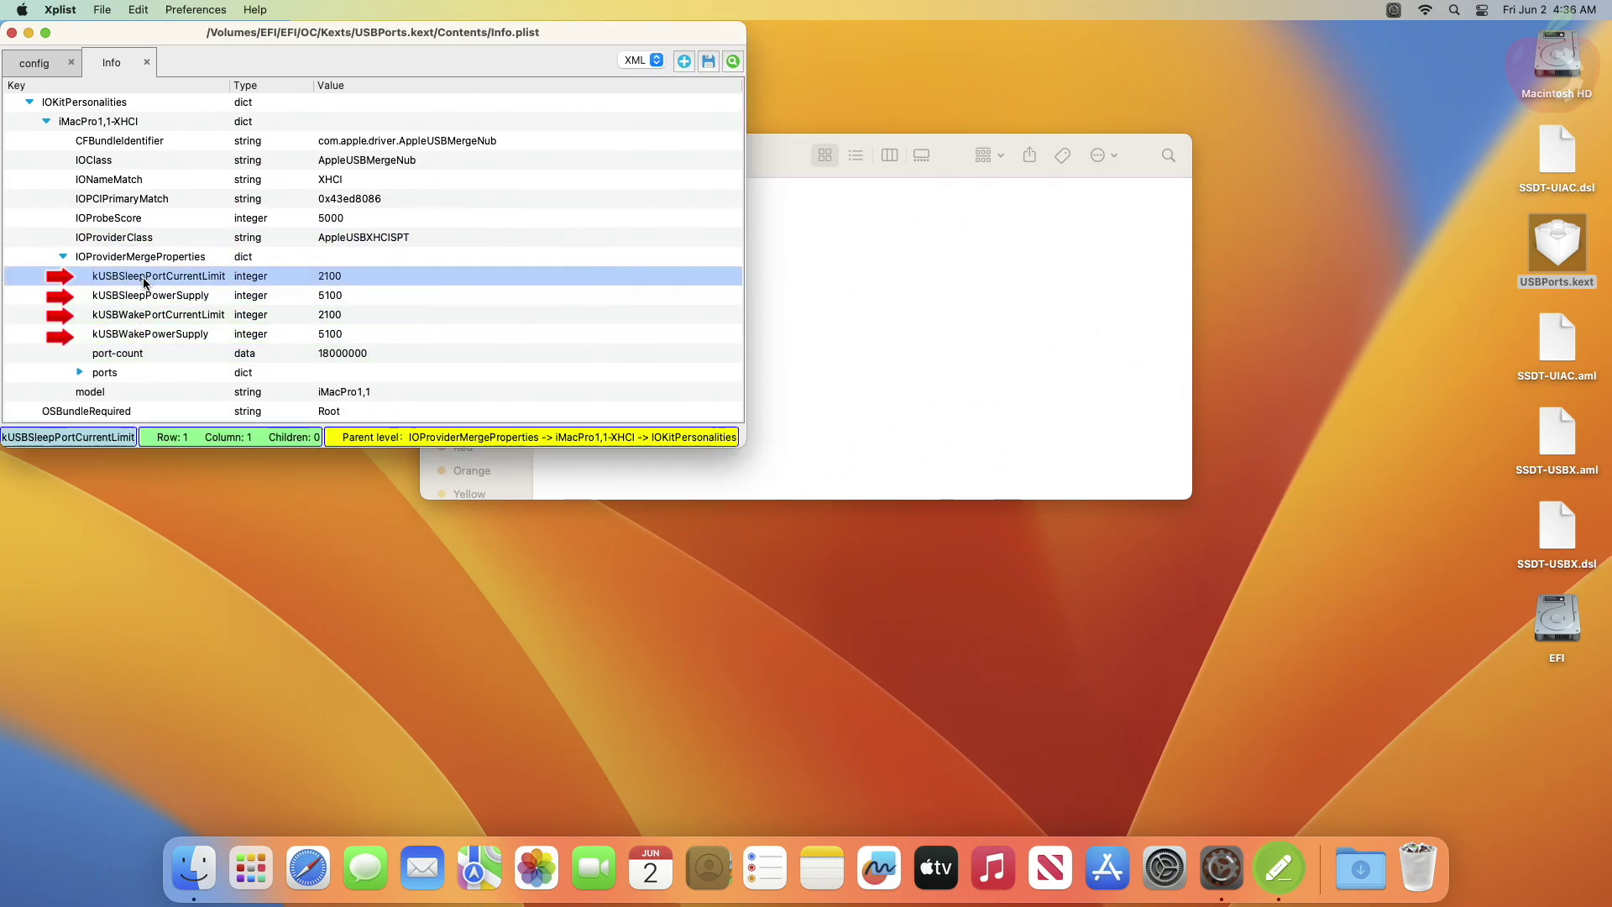
{"action": "right_click", "coordinate": [136, 275]}
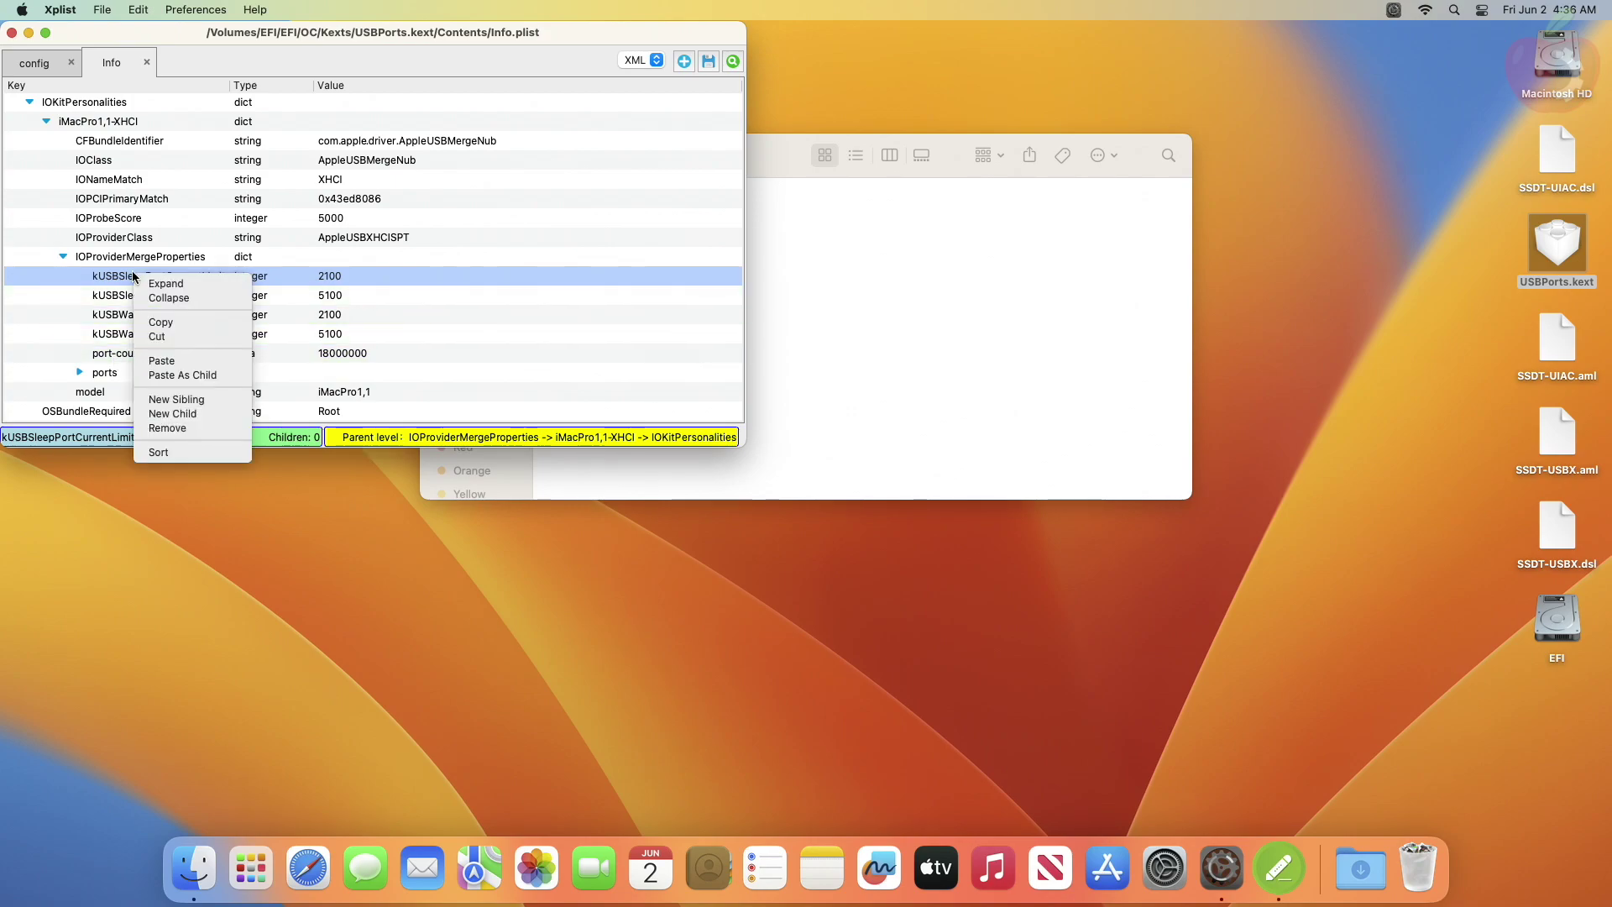
{"action": "left_click", "coordinate": [168, 428]}
{"action": "right_click", "coordinate": [171, 299]}
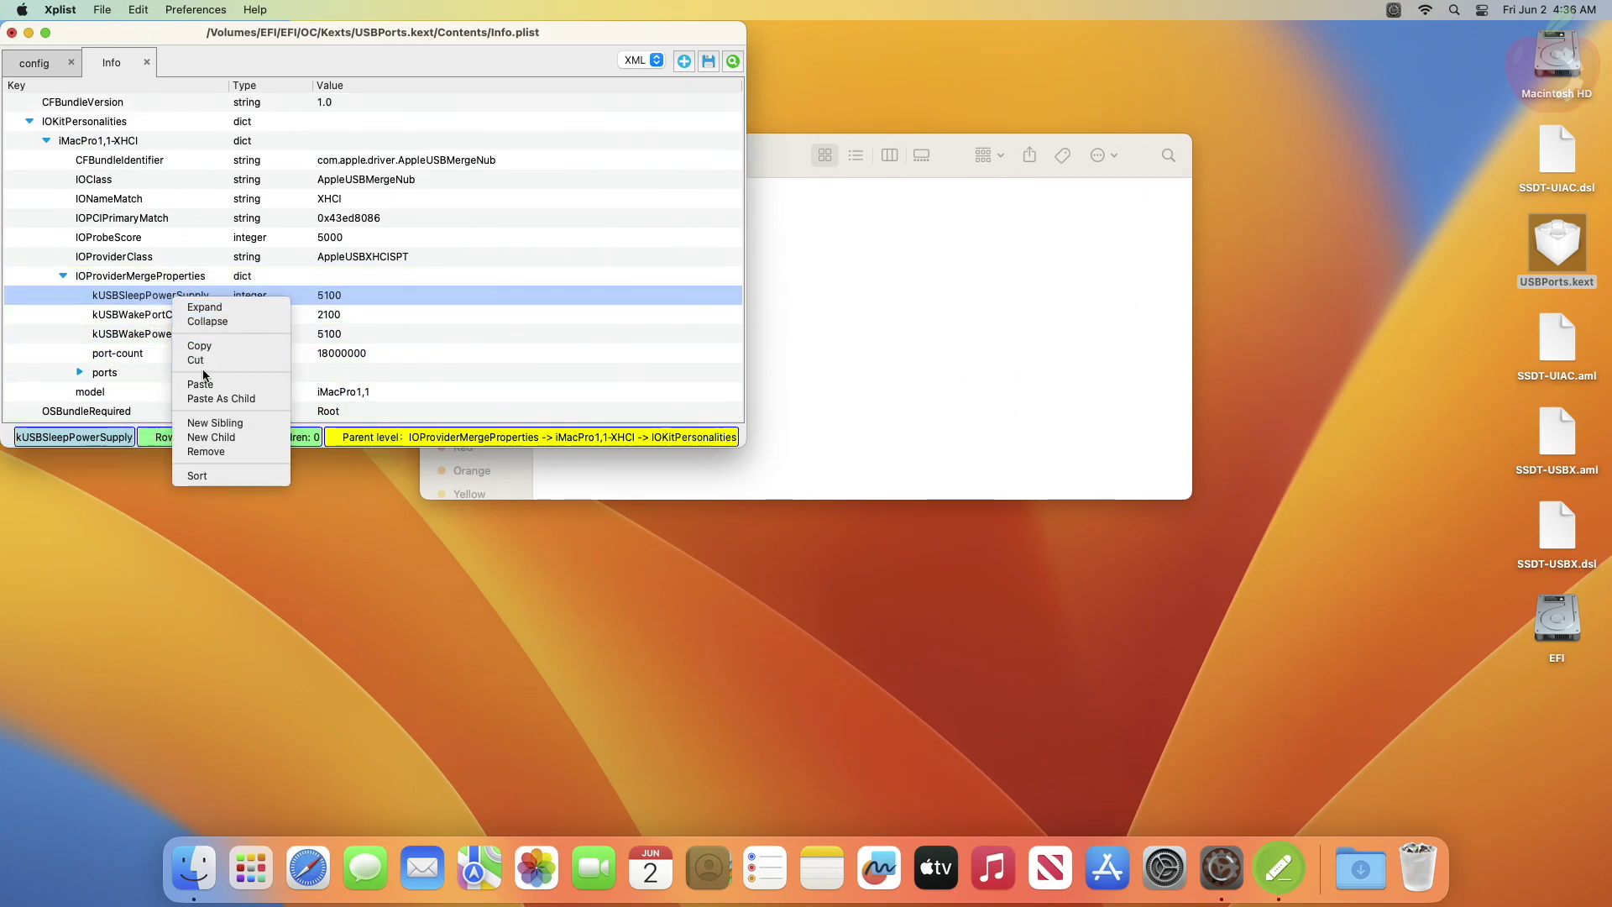
{"action": "left_click", "coordinate": [206, 450]}
Step: Remove the kUSBWakePortCurrentLimit and kUSBWakePowerSupply entries from IOProviderMergeProperties and close the Xplist window
{"action": "right_click", "coordinate": [151, 314]}
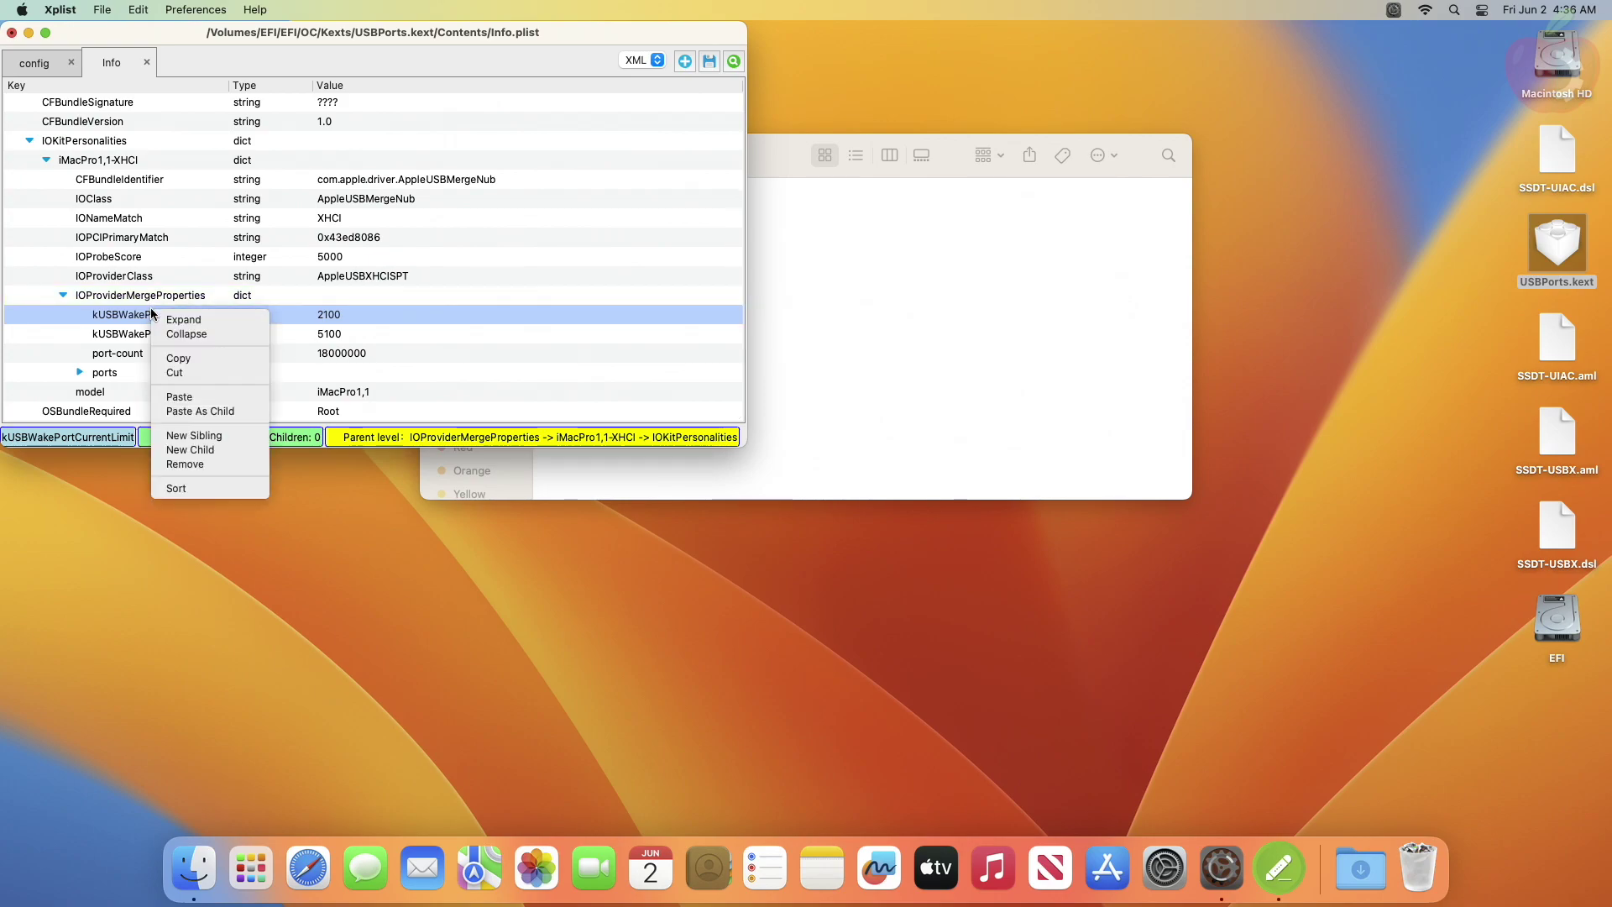
{"action": "left_click", "coordinate": [188, 463]}
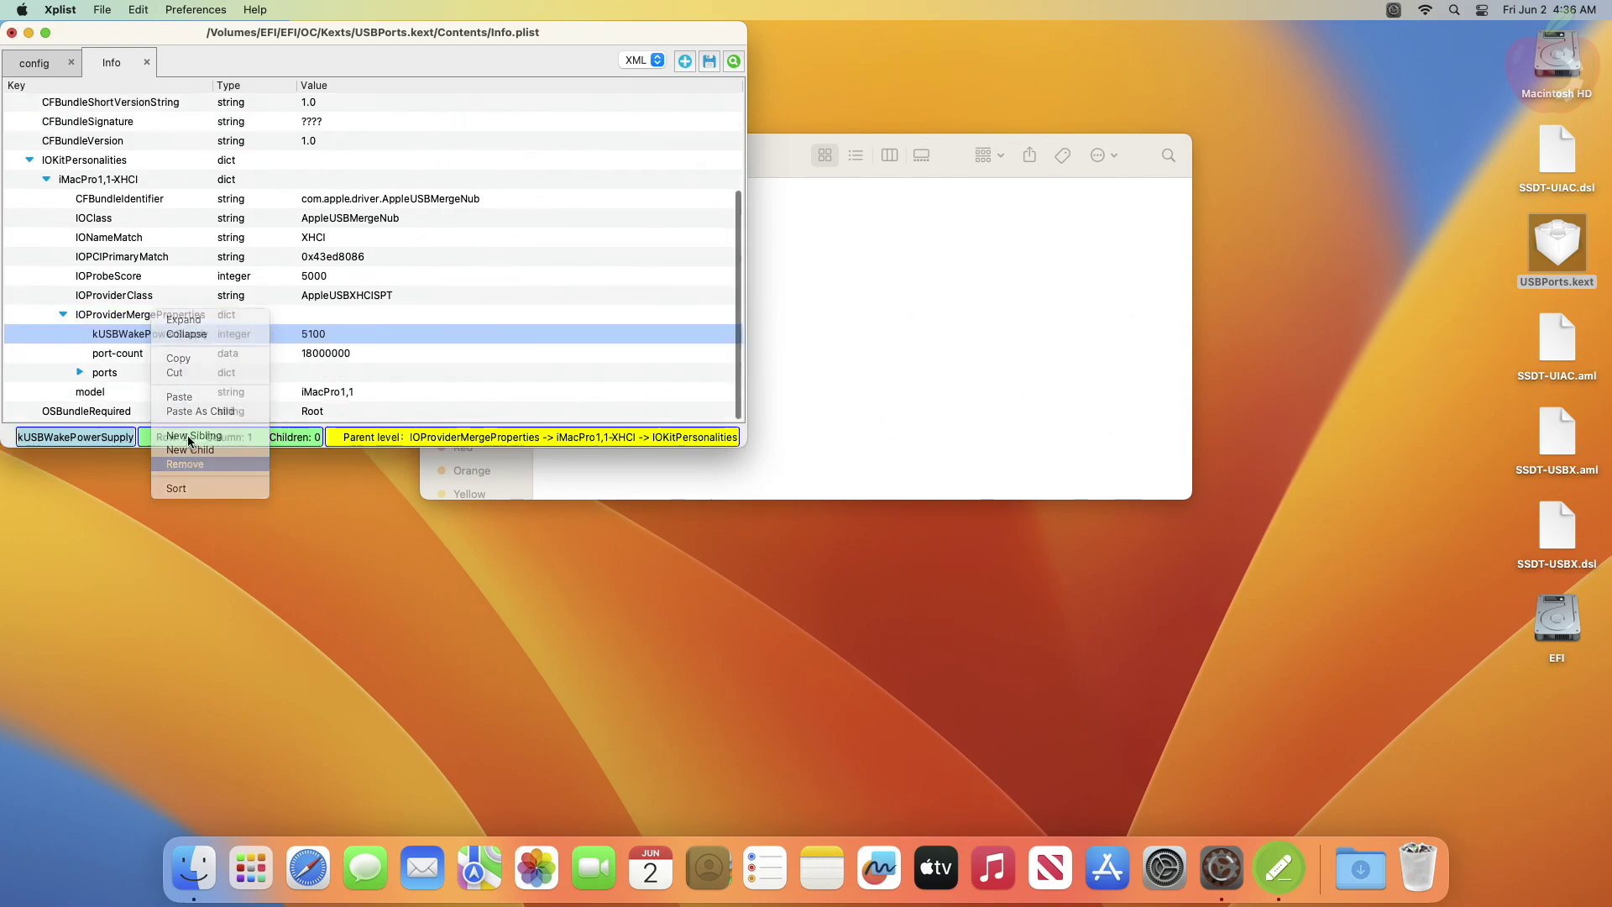
{"action": "right_click", "coordinate": [146, 334]}
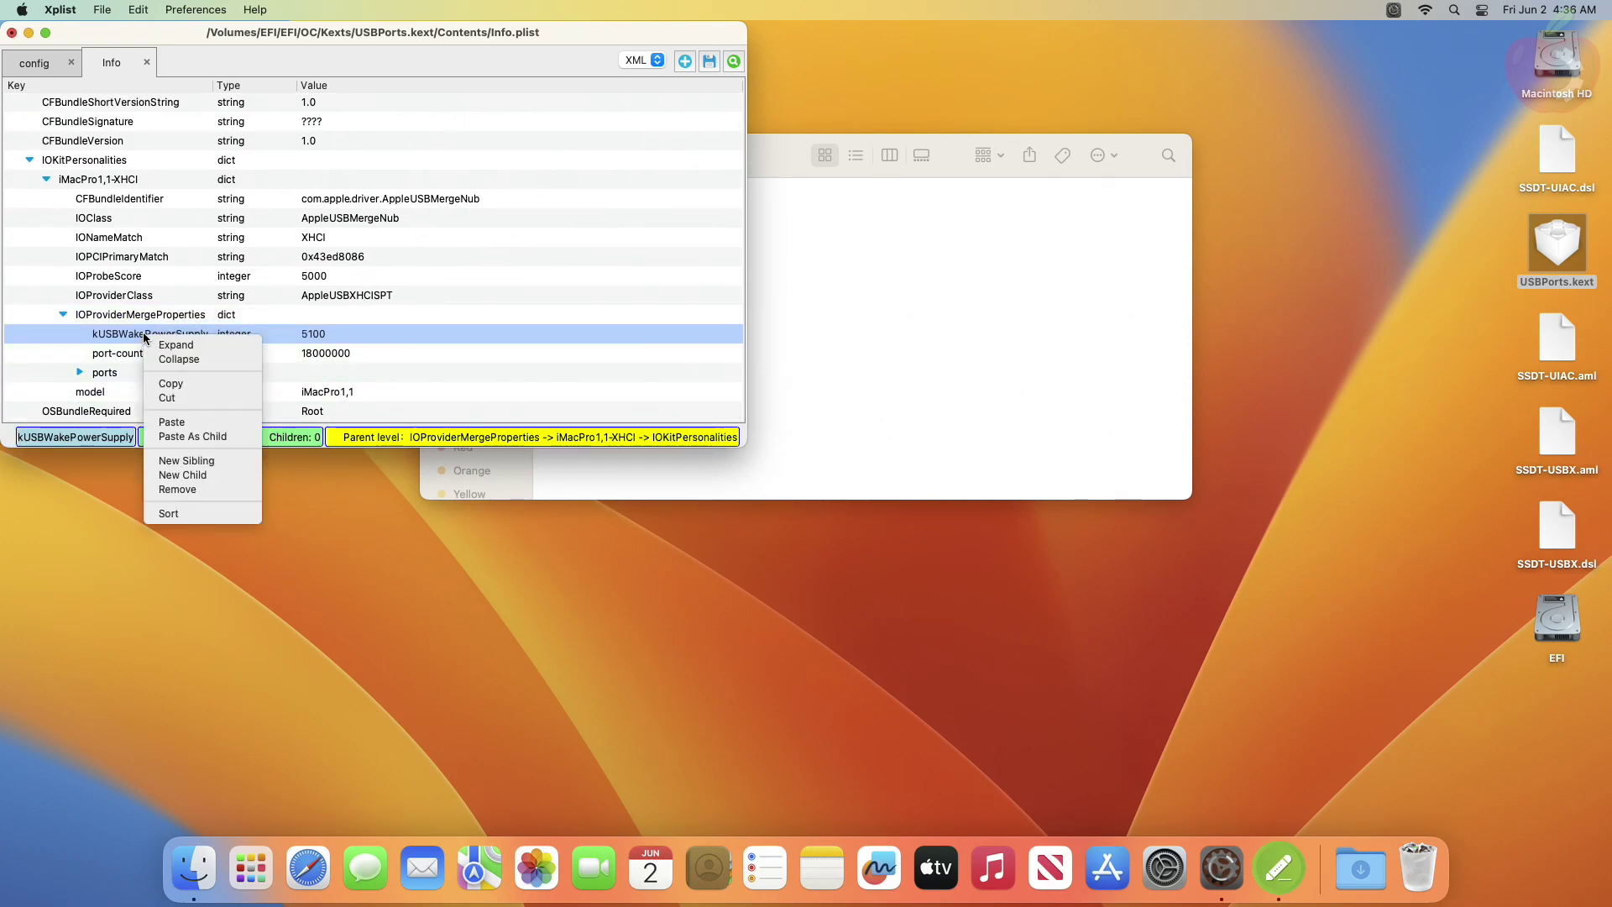
{"action": "left_click", "coordinate": [192, 490]}
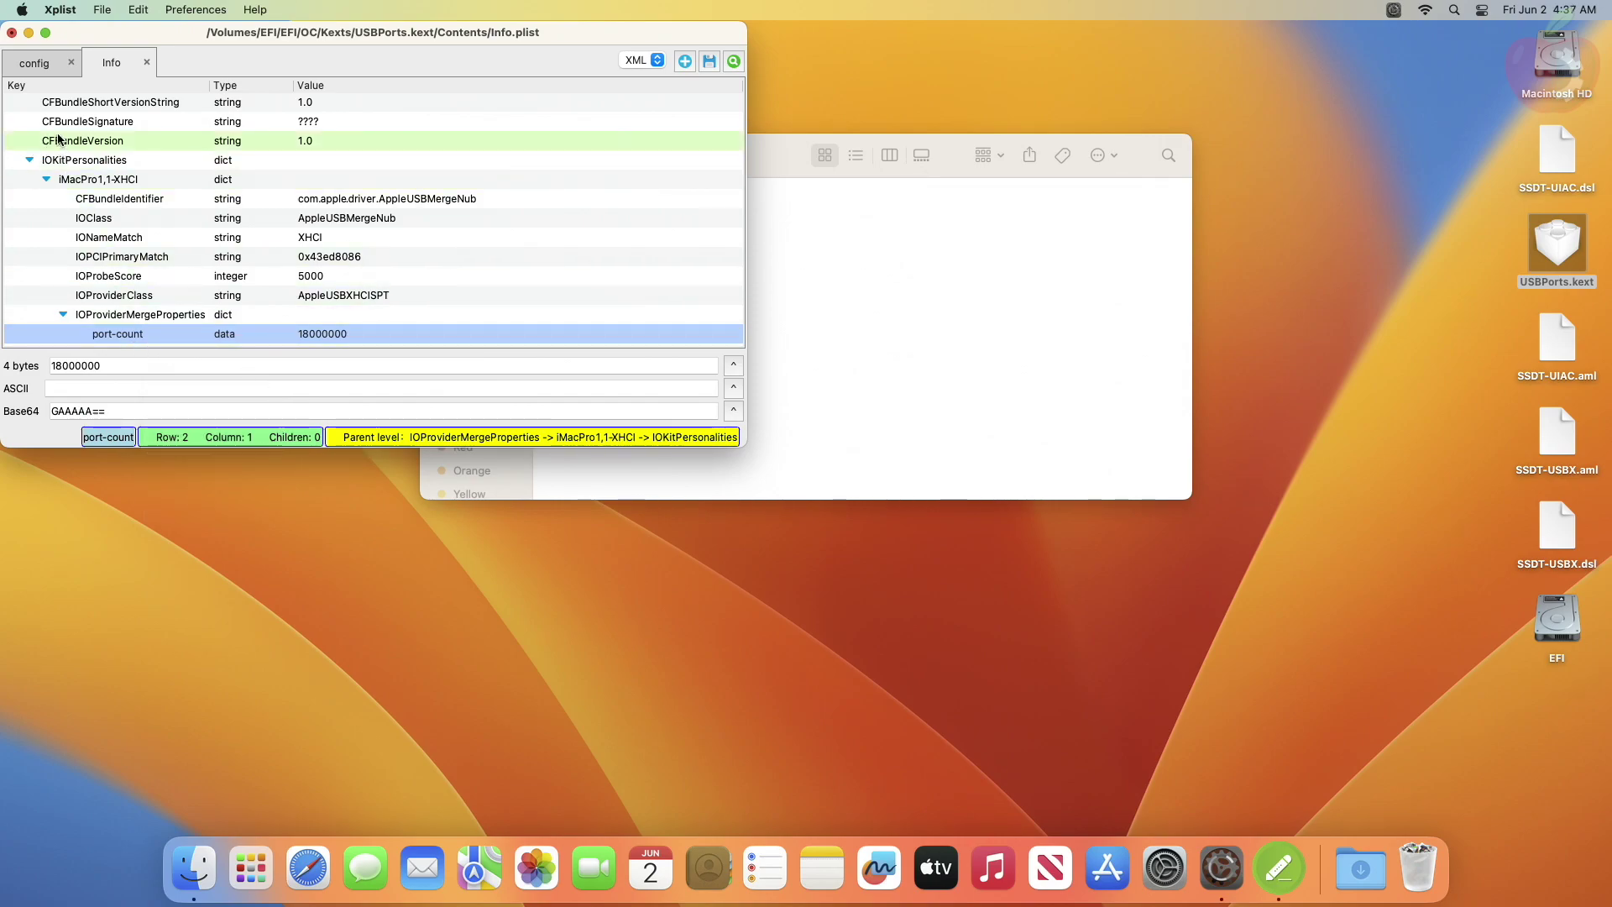
{"action": "left_click", "coordinate": [11, 32]}
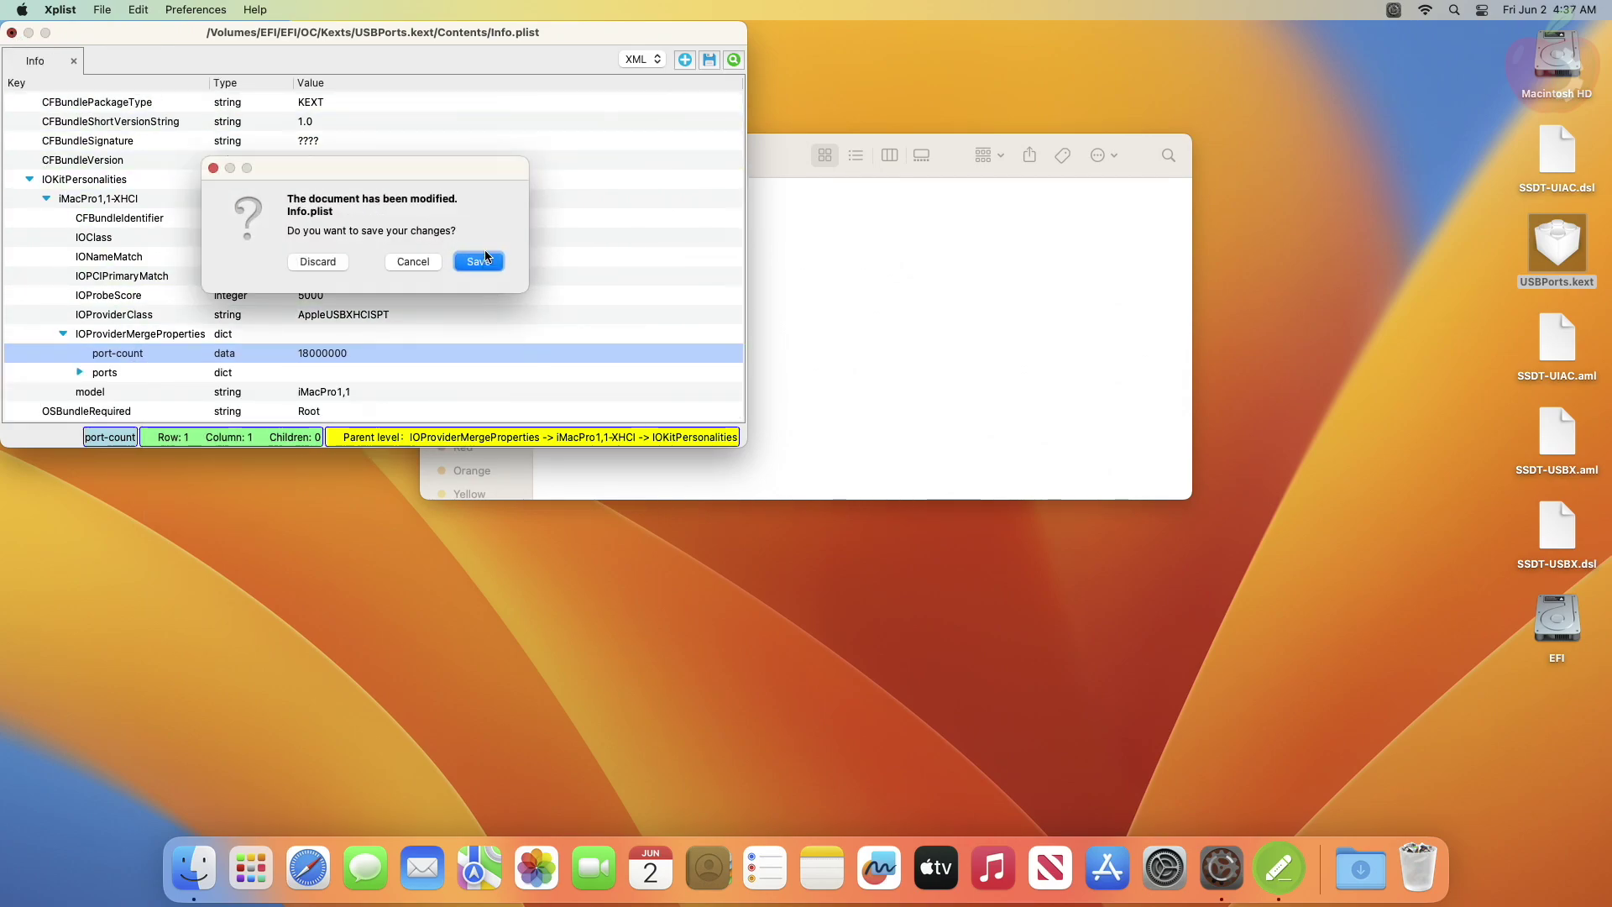